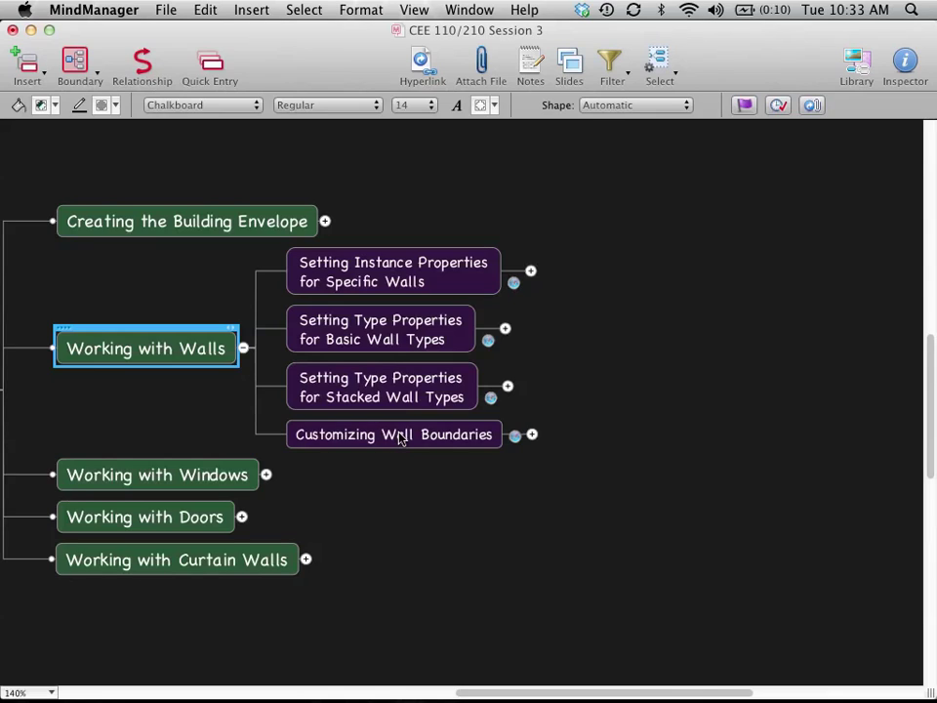
Switch to Revit and delete the rectangular building together with its section line from the Level 1 floor plan
left_click(531, 273)
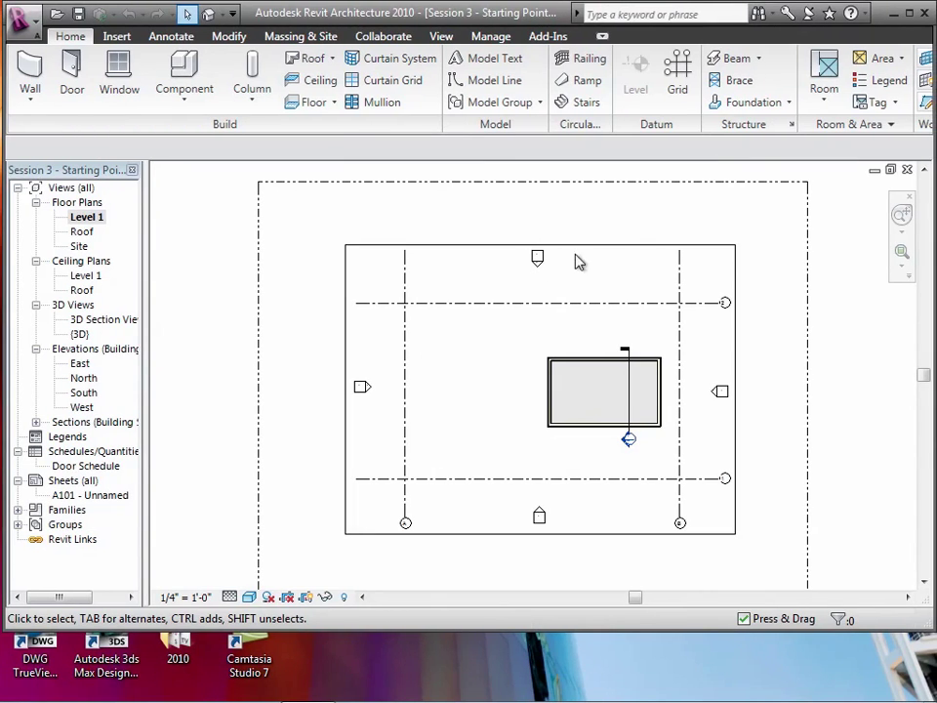
left_click(912, 17)
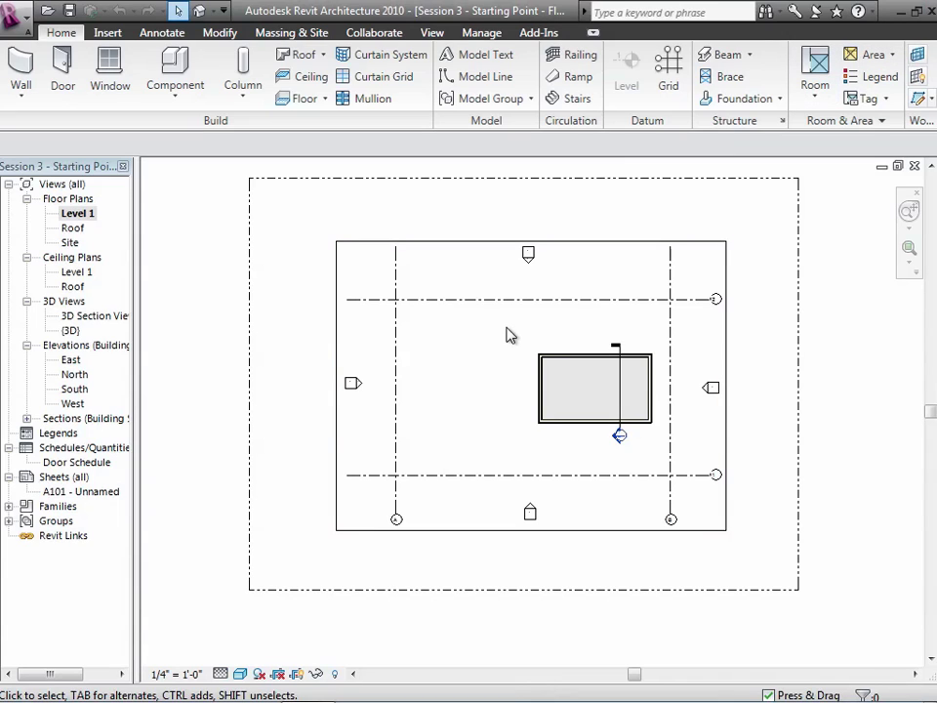
left_click_drag(504, 325, 662, 452)
key("Delete")
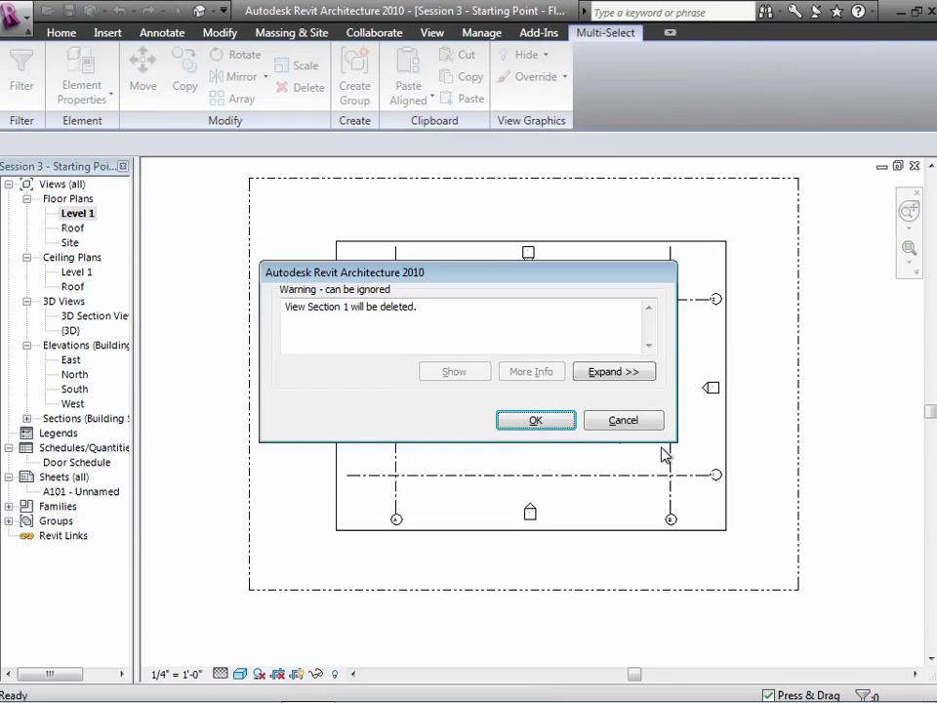
left_click(570, 424)
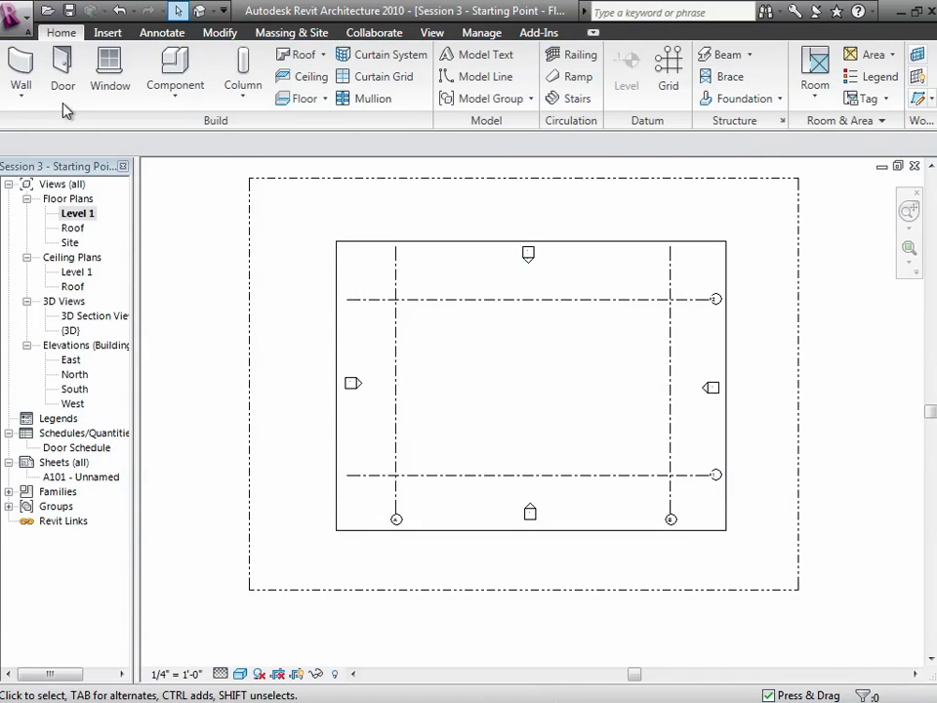
Draw a horizontal wall about 6'-6" long just inside the upper-left grid intersection, with its height set to Roof
left_click(29, 91)
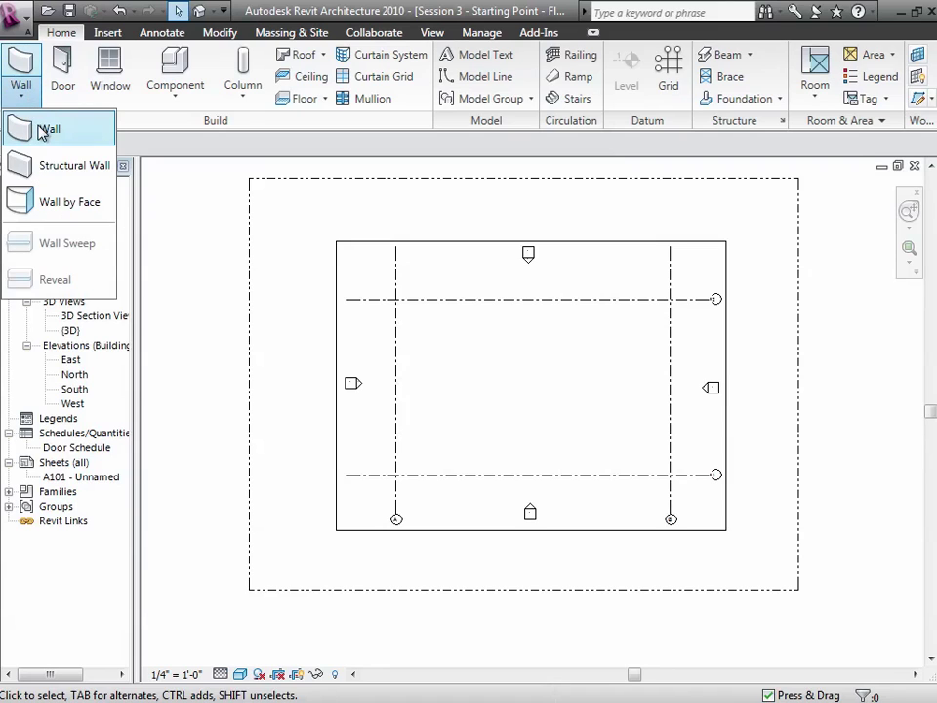
left_click(44, 130)
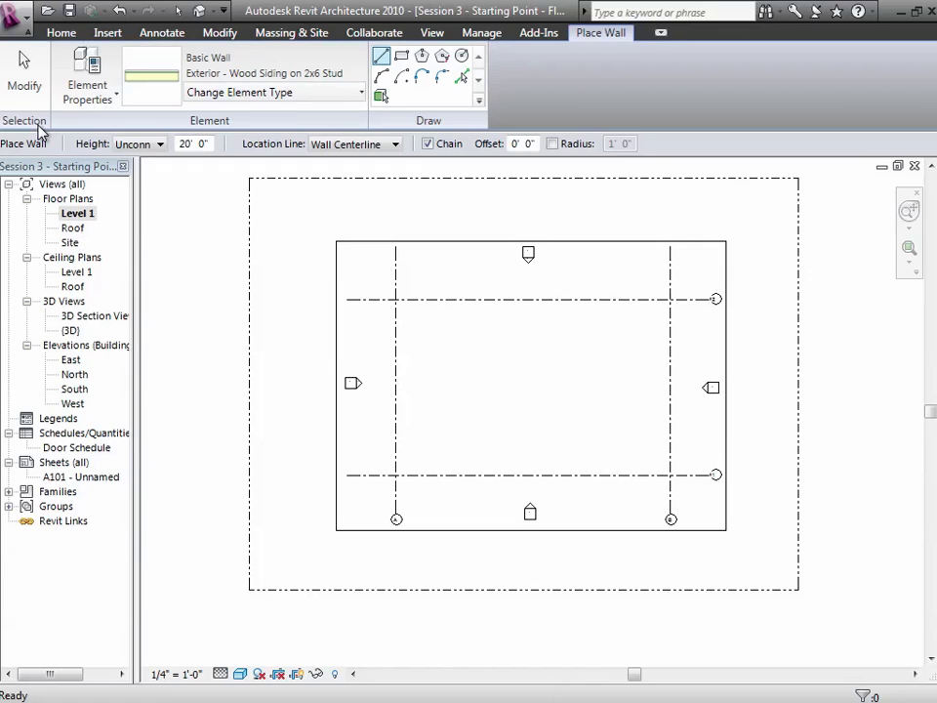
left_click(156, 145)
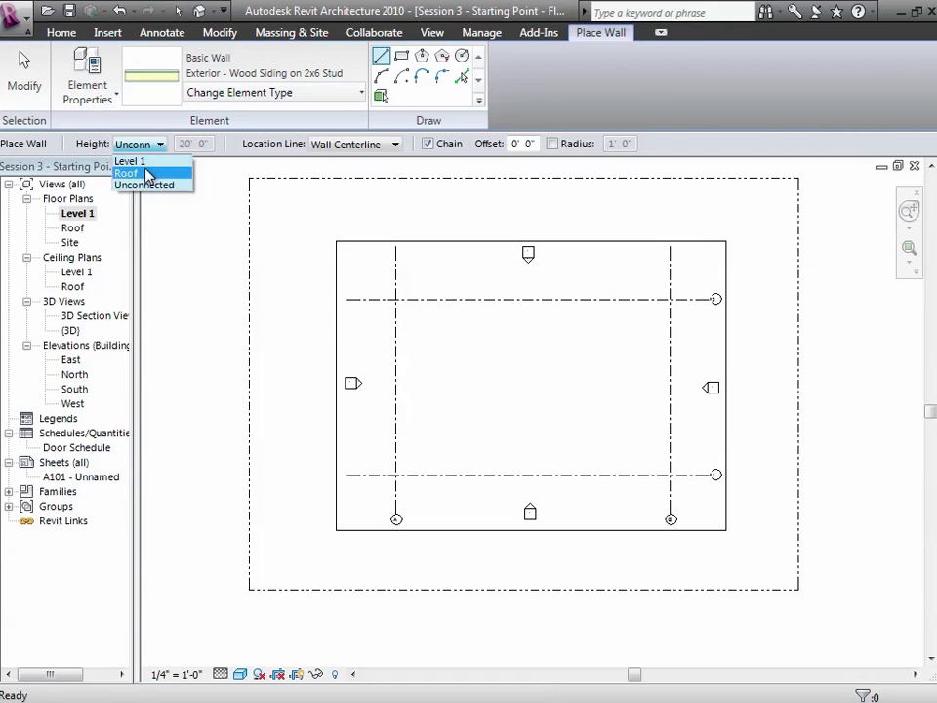
left_click(127, 172)
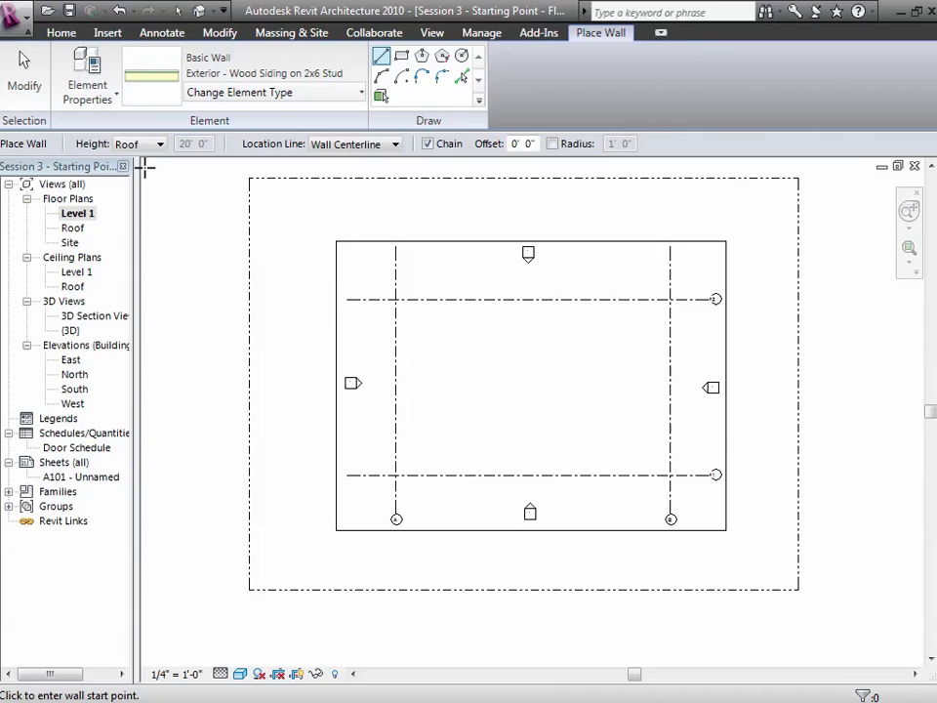
left_click(910, 249)
mouse_move(372, 257)
left_mouse_down()
mouse_move(509, 381)
mouse_move(606, 407)
left_mouse_up()
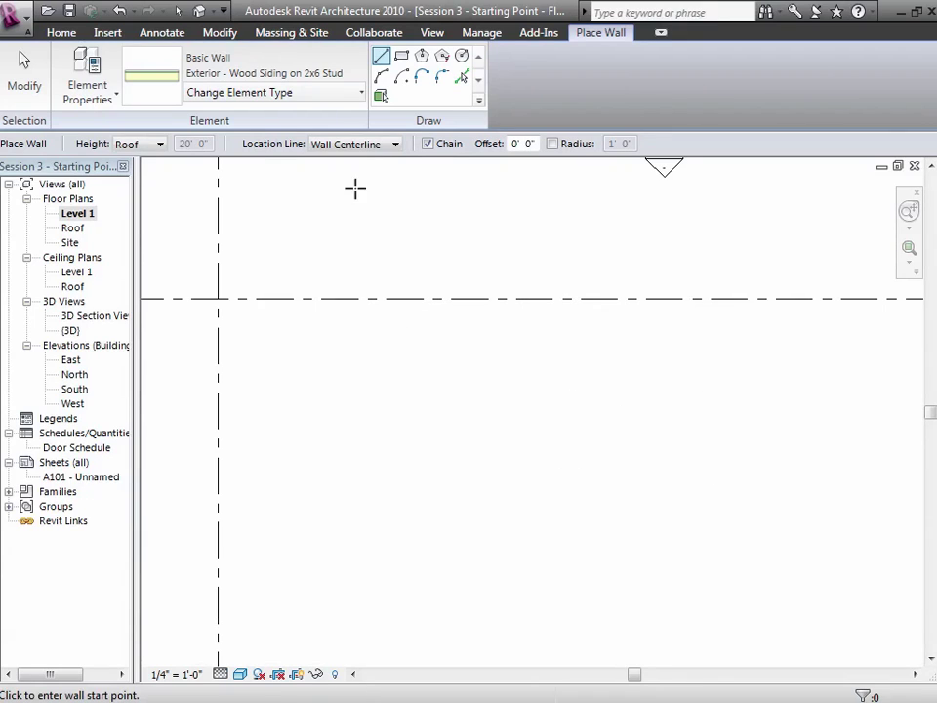
left_click(283, 353)
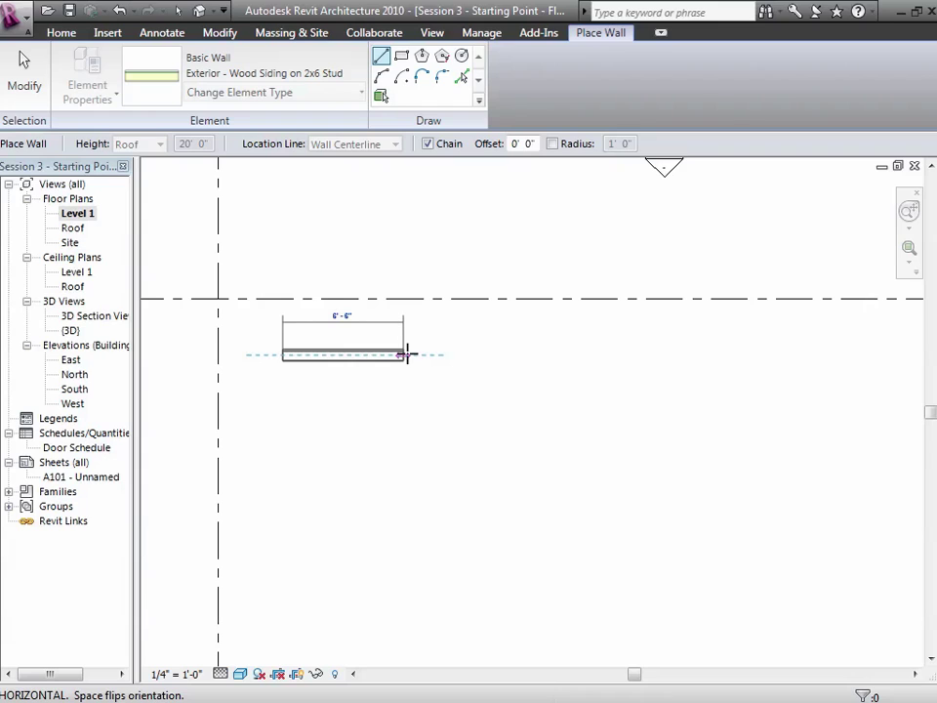
left_click(407, 355)
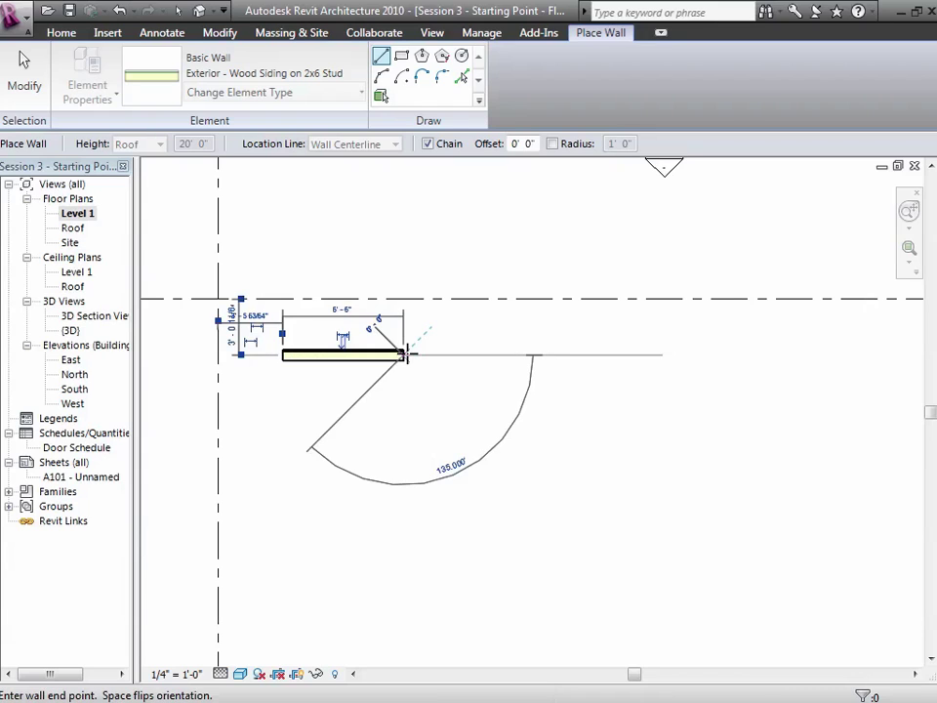
left_click(29, 73)
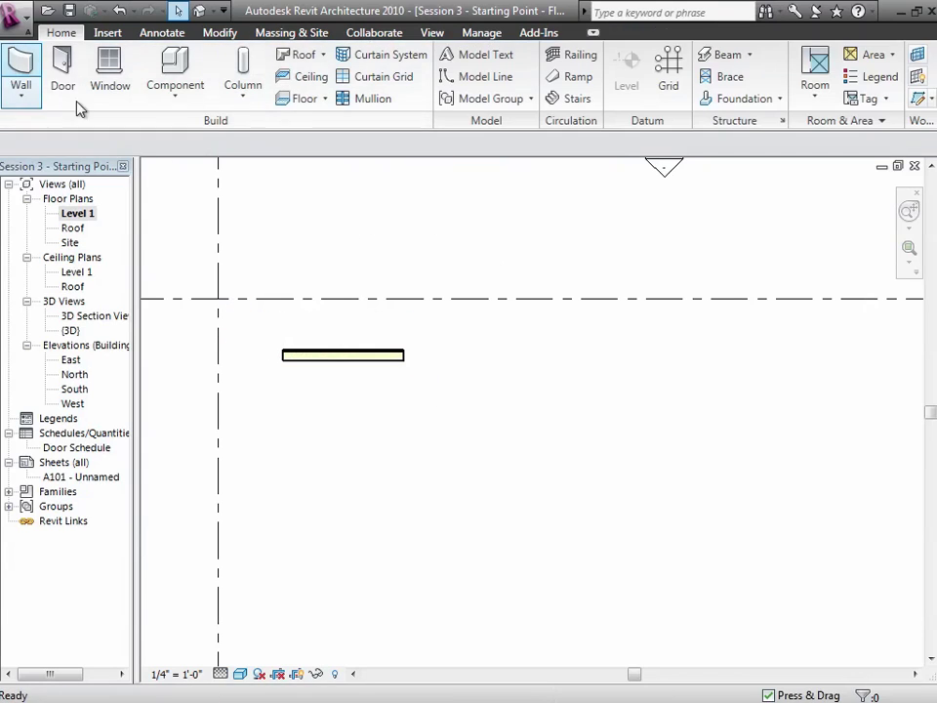
Draw a second wall about 5'-0" long, 3'-0" beyond the first wall's right end, using Finish Face: Exterior as location line
left_click(21, 73)
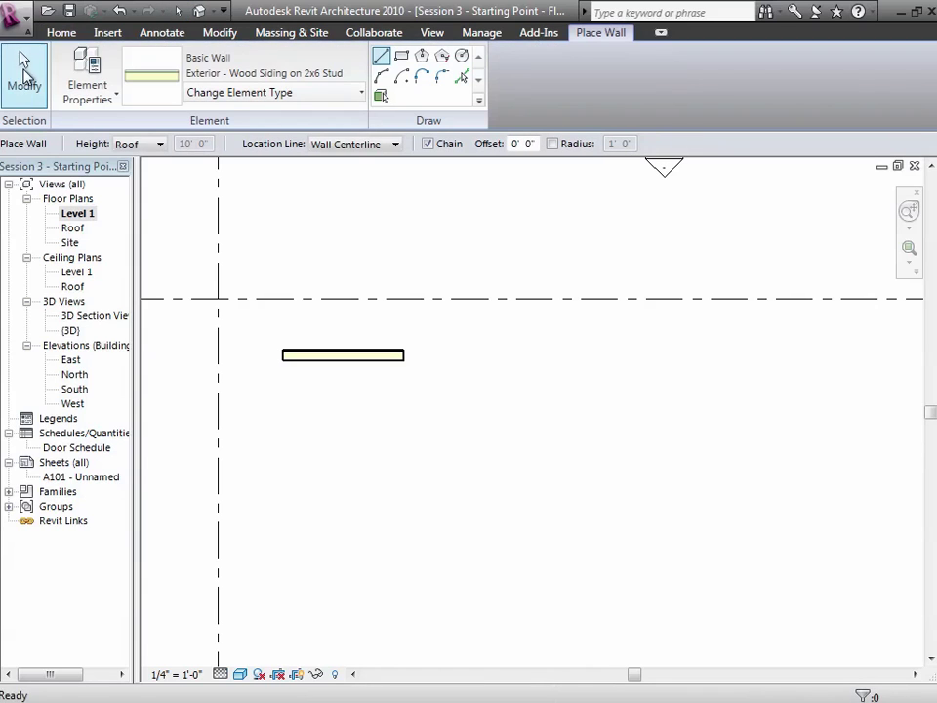
left_click(361, 147)
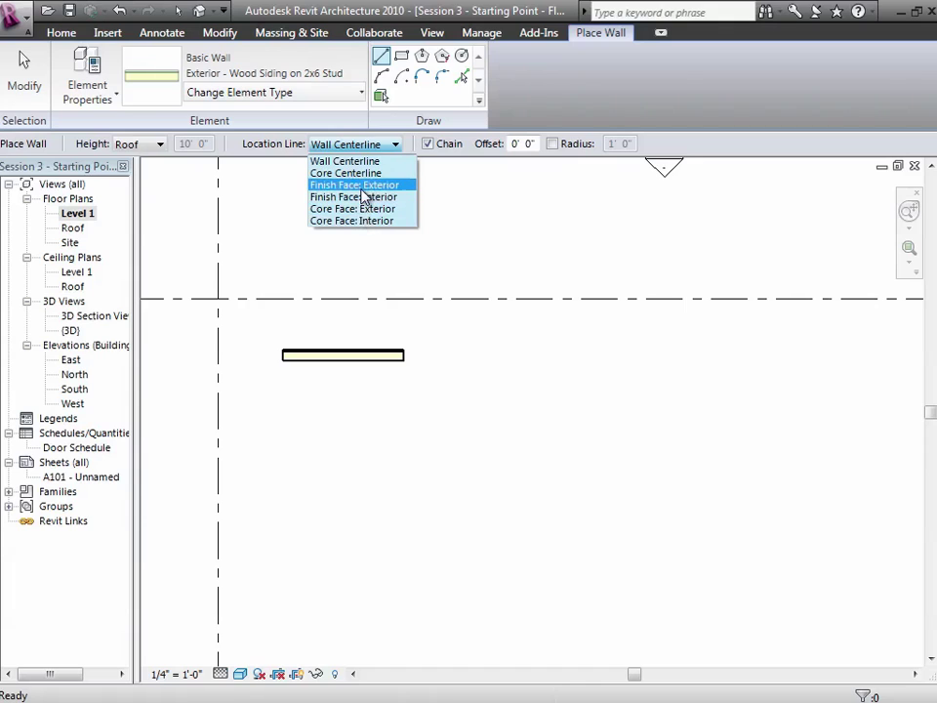
left_click(346, 184)
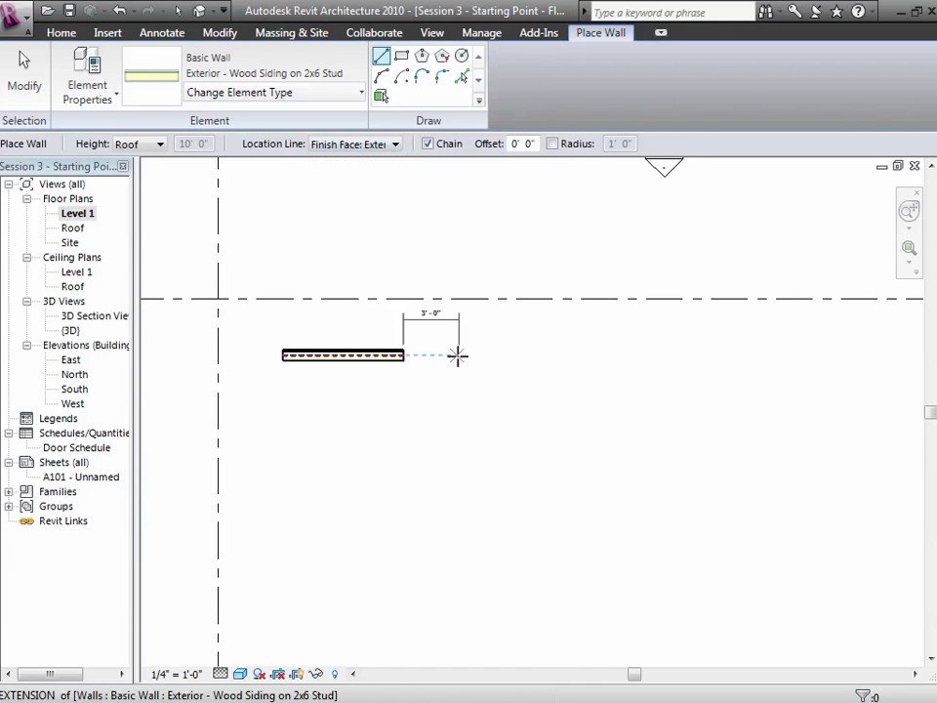
left_click(459, 356)
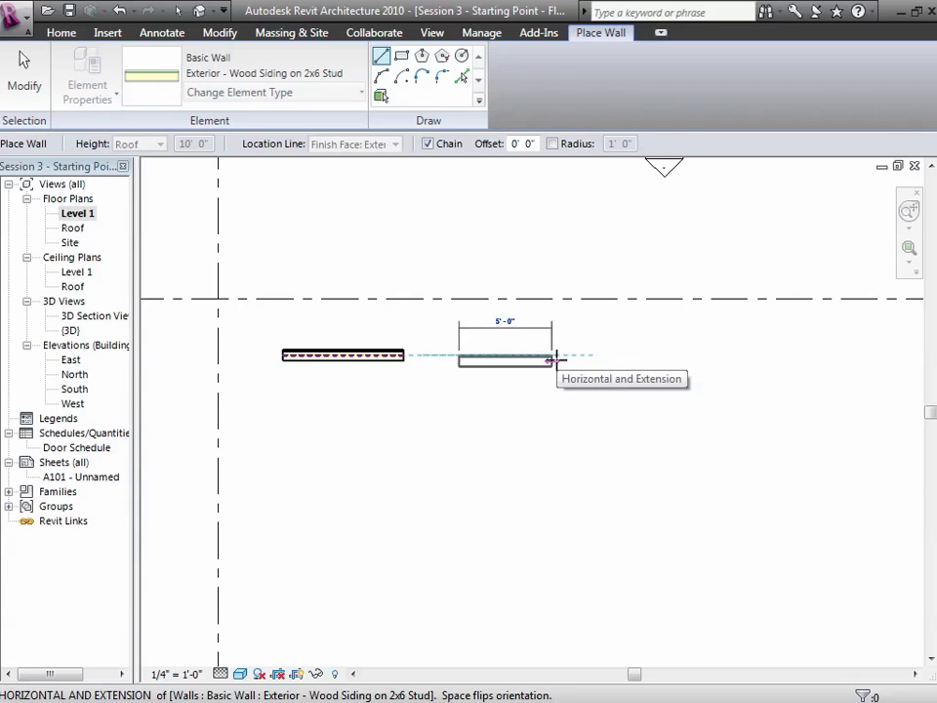
left_click(552, 360)
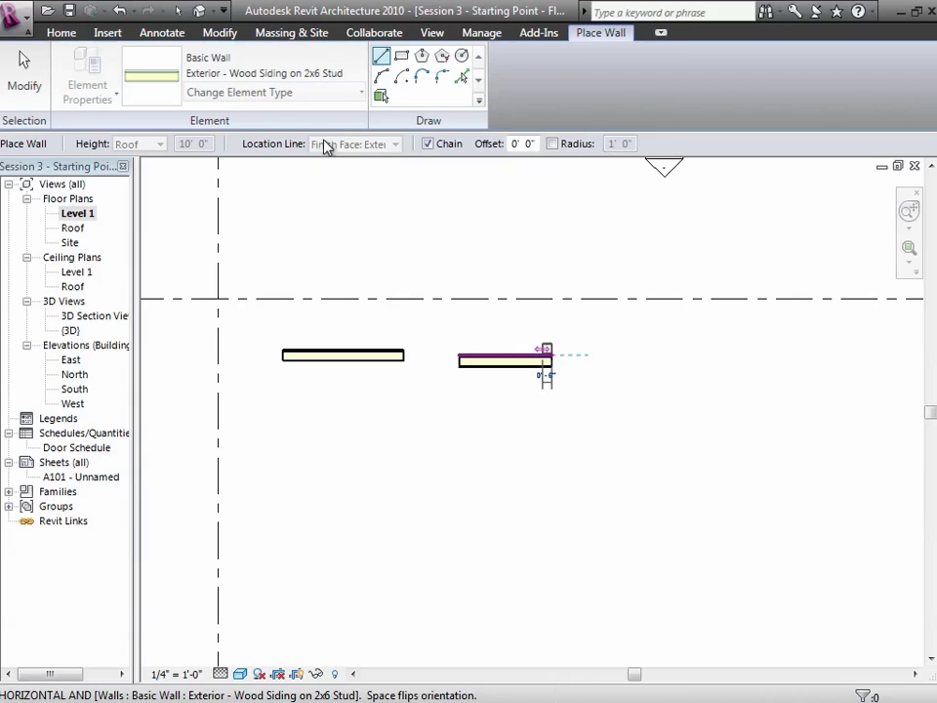
left_click(18, 68)
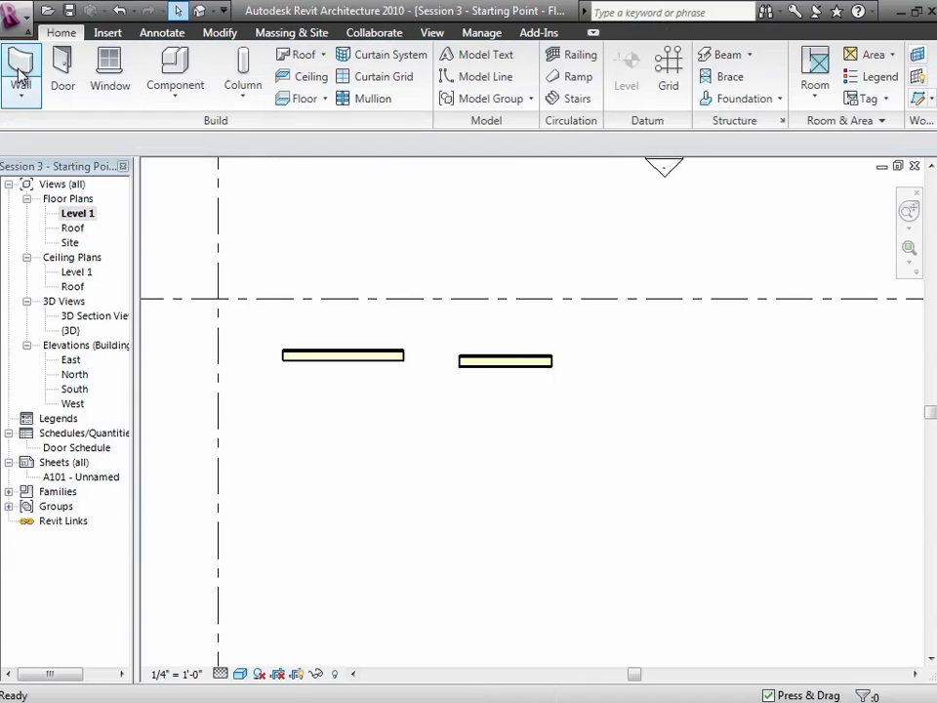
Draw a third horizontal wall about 4'-7" long to the right of the second, using Finish Face: Interior as location line
left_click(908, 248)
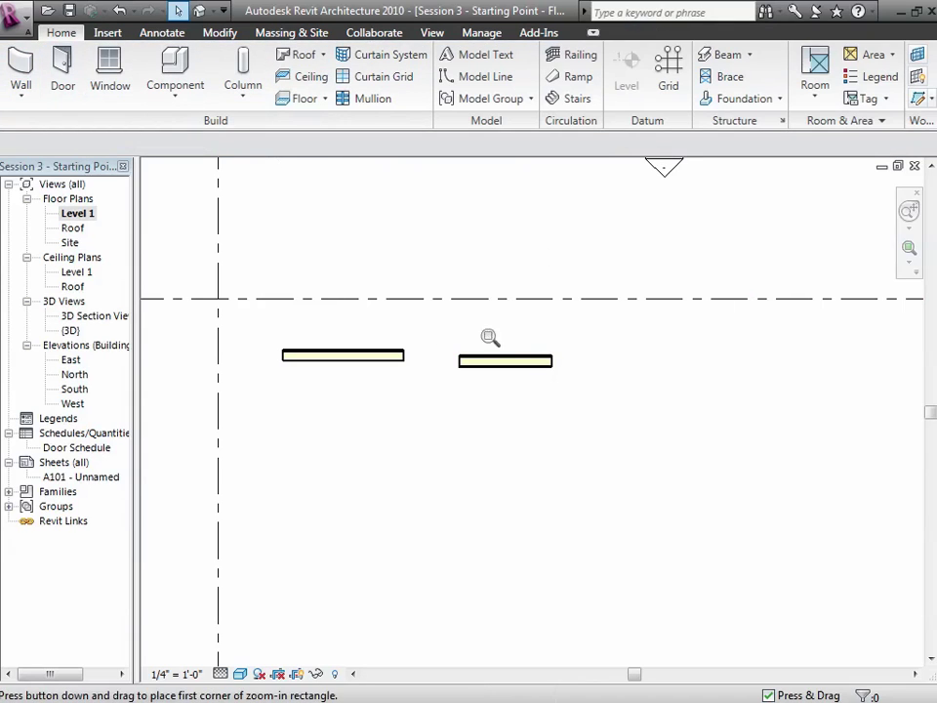
left_click_drag(381, 289, 732, 440)
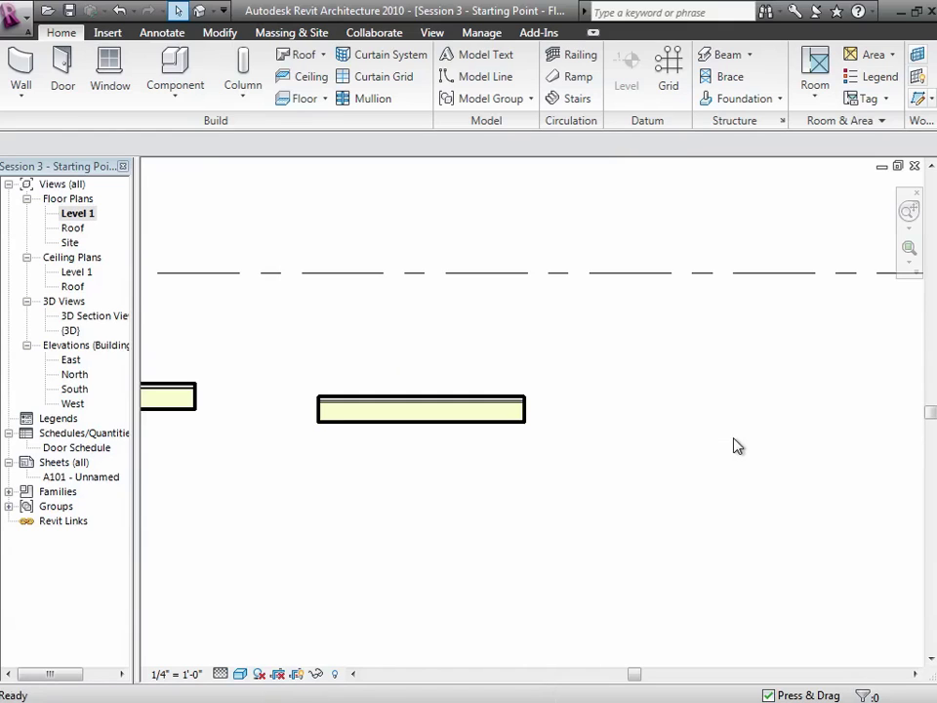
left_click(29, 78)
left_click(355, 147)
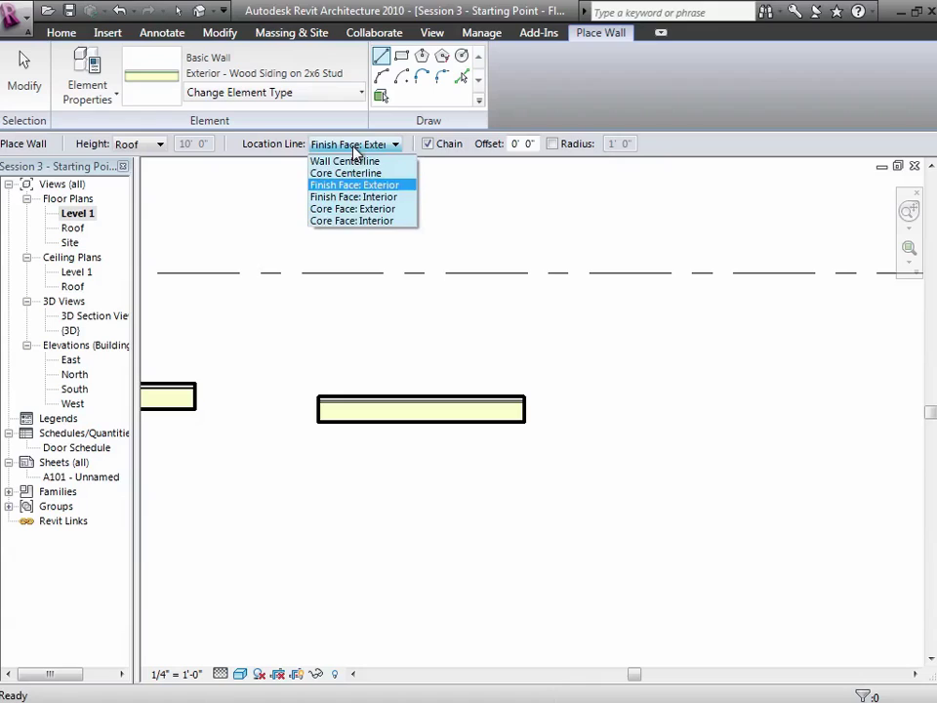
left_click(361, 196)
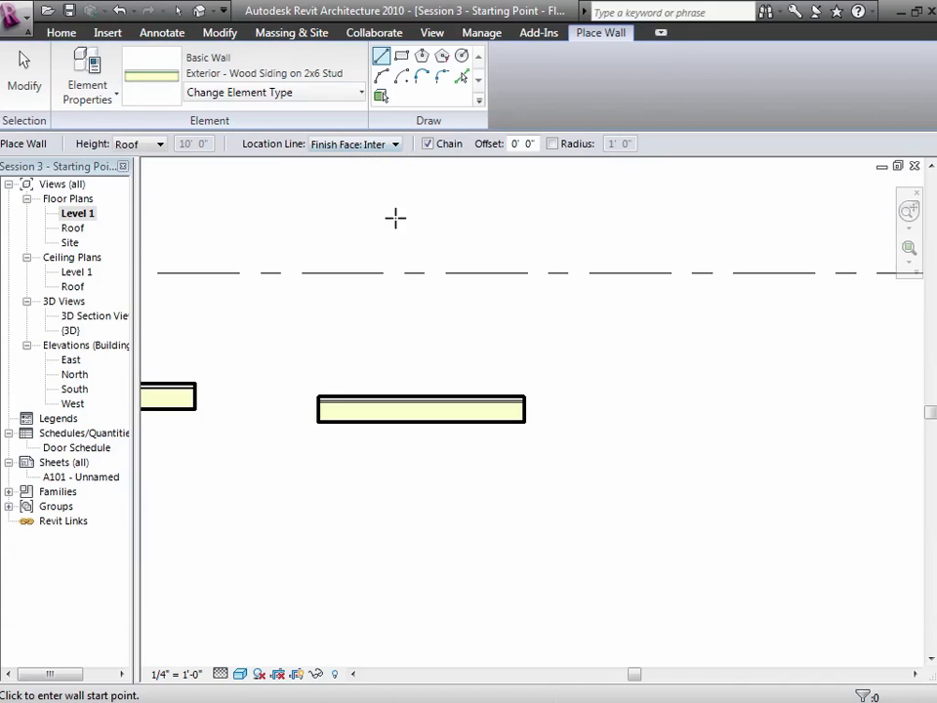
left_click(610, 385)
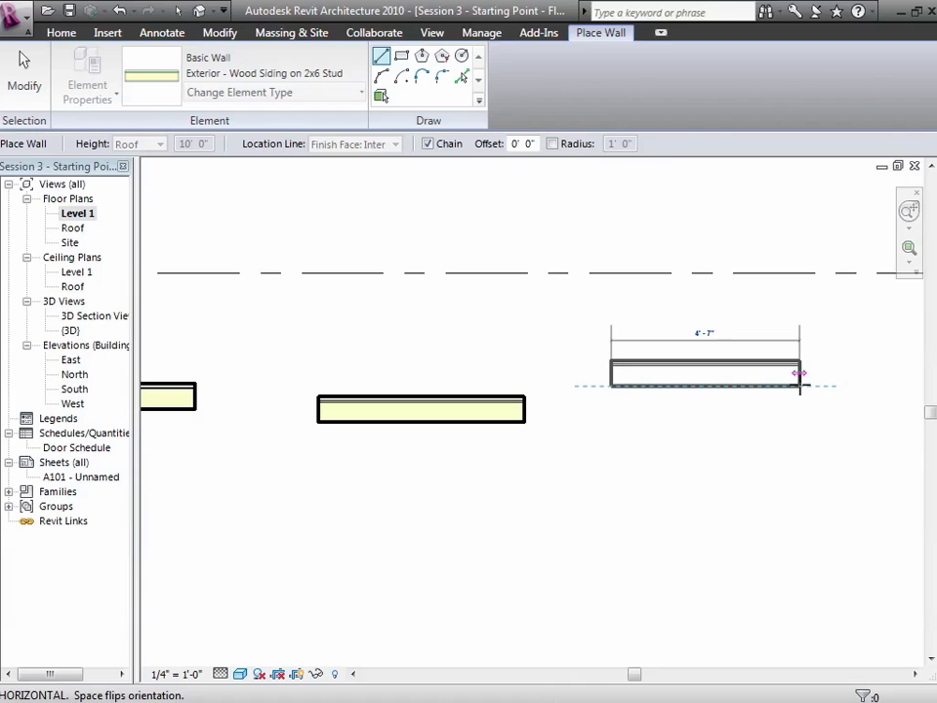
left_click(799, 385)
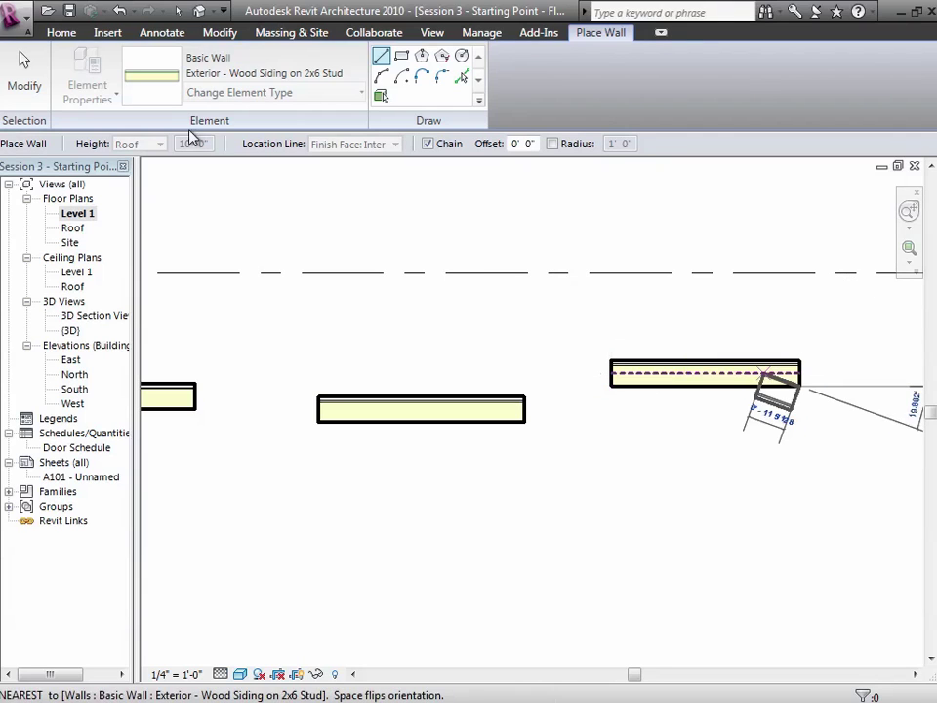
left_click(14, 83)
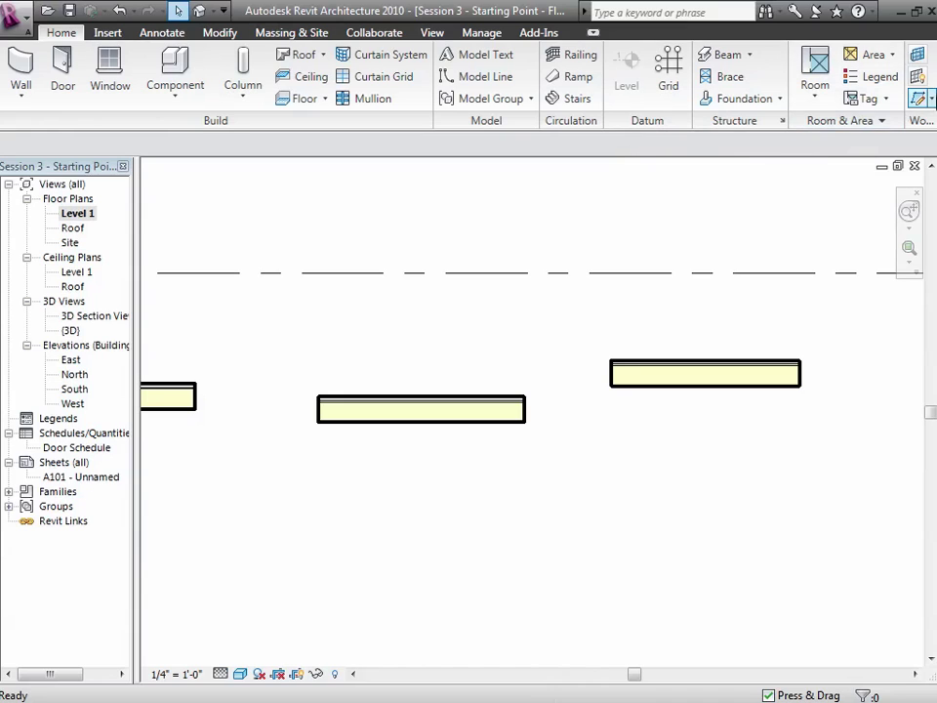
Draw a horizontal reference plane about 2'-2" below the middle wall, spanning beneath the walls
left_click(932, 102)
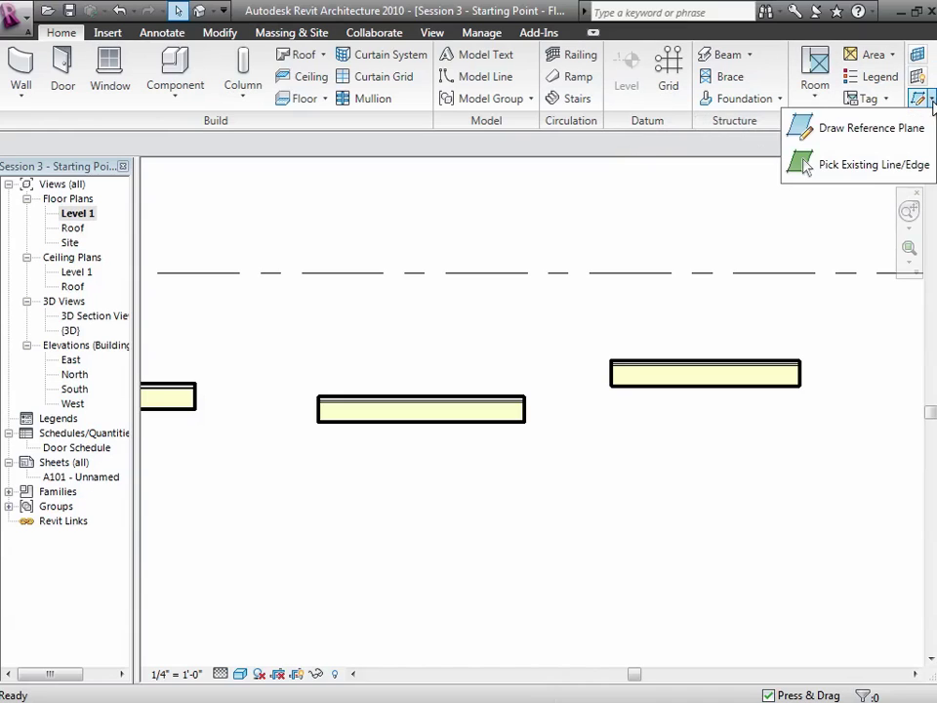
left_click(893, 130)
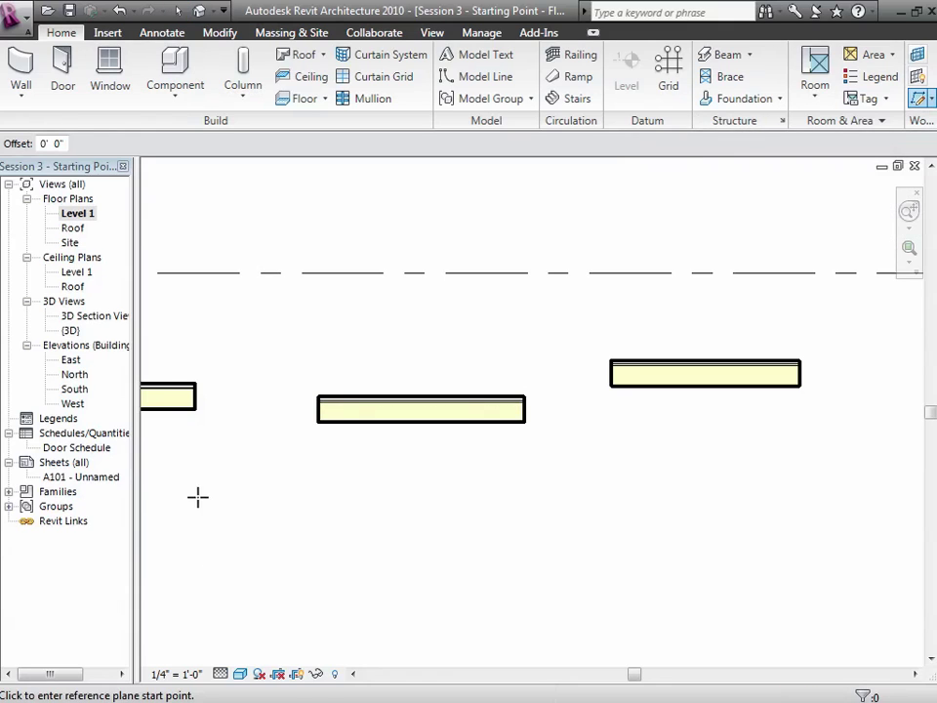
left_click(160, 498)
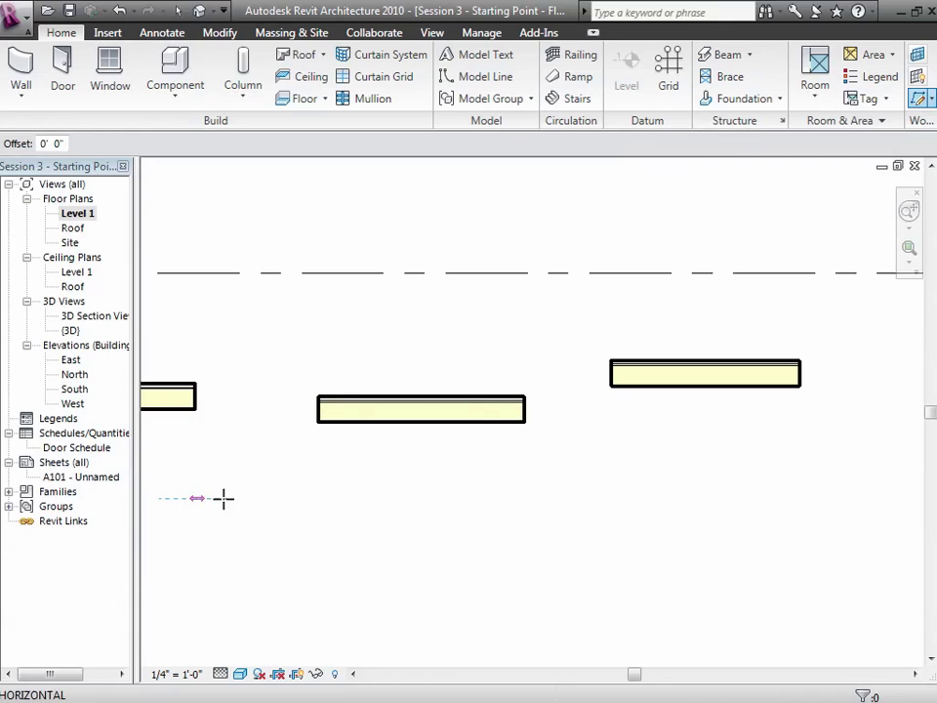
left_click(770, 498)
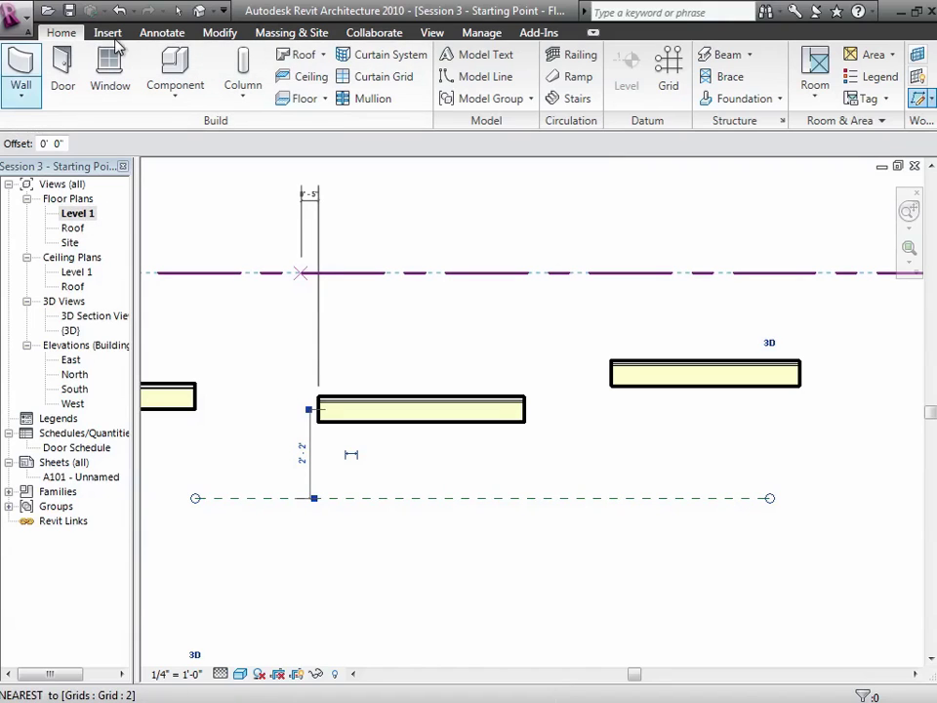
left_click(179, 12)
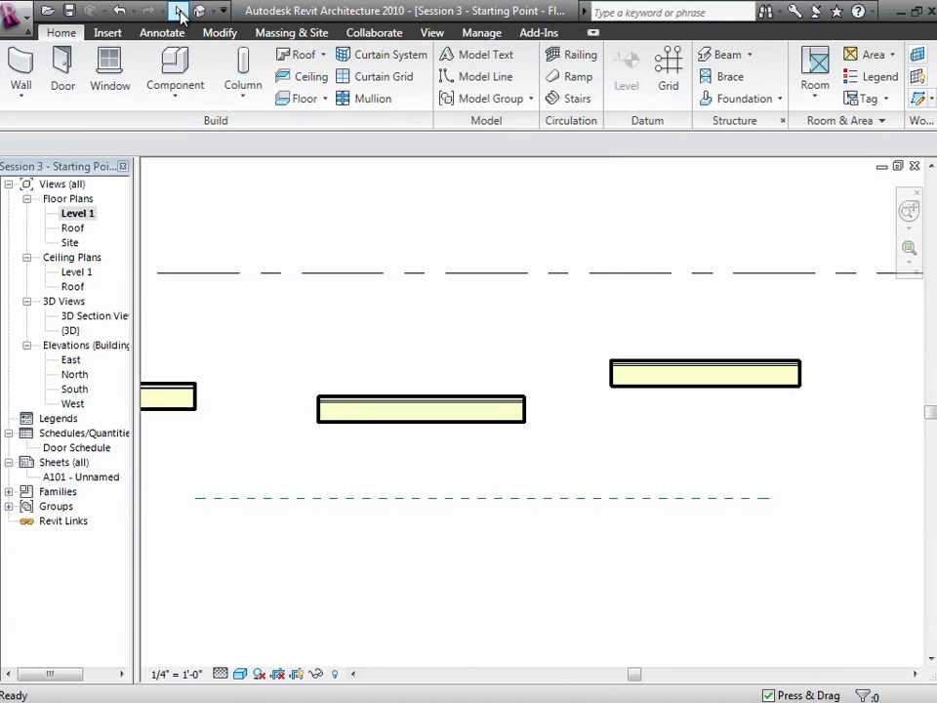
Draw a wall about 3'-4" long along the left part of the reference plane, using Wall Centerline as location line
left_click(22, 73)
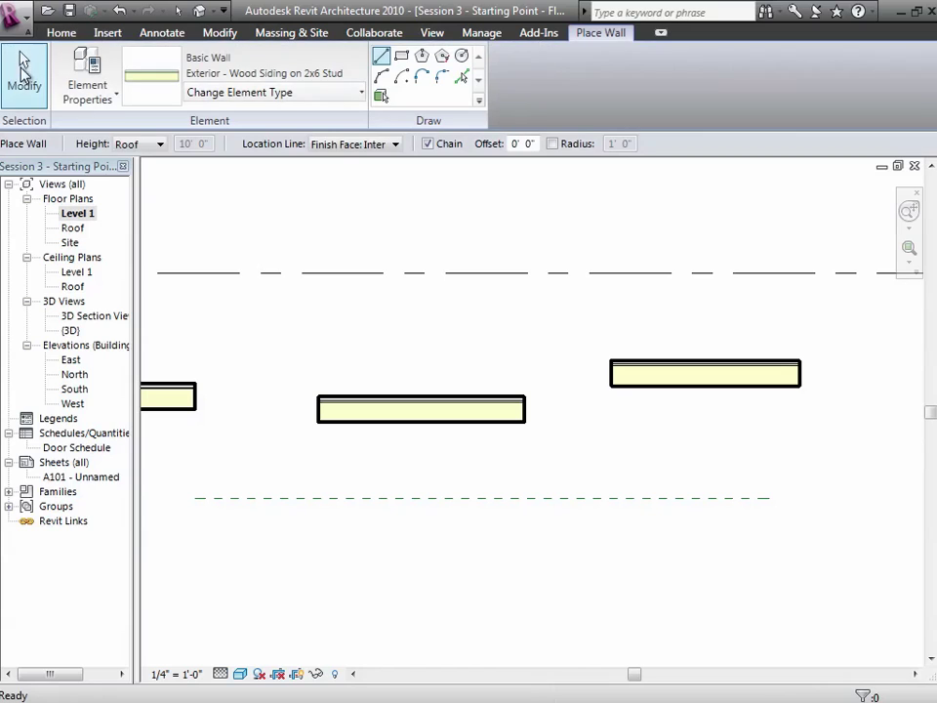
left_click(332, 146)
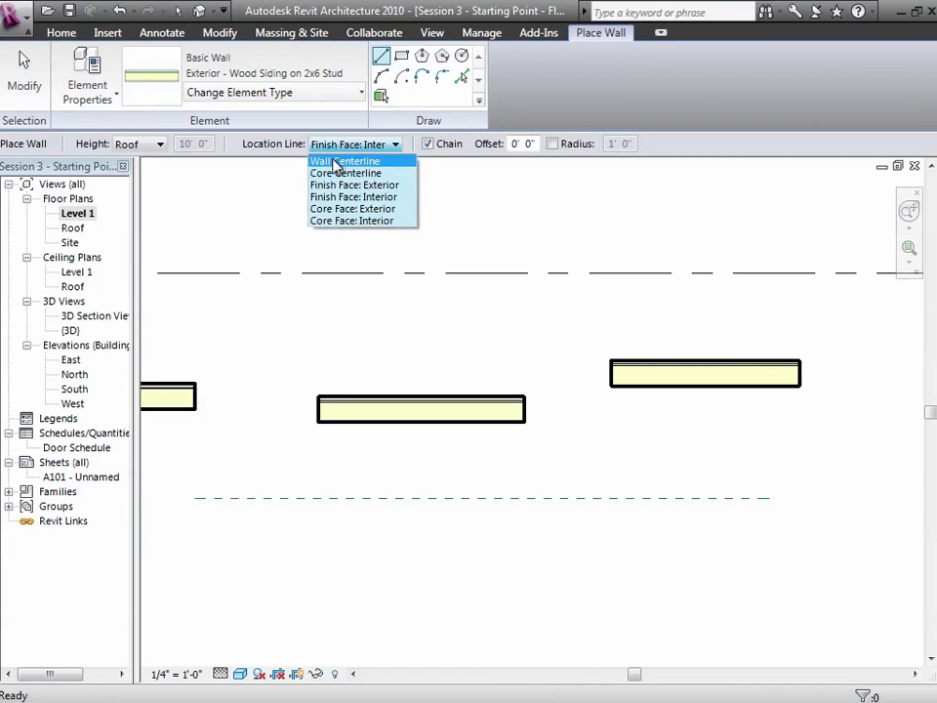
left_click(335, 162)
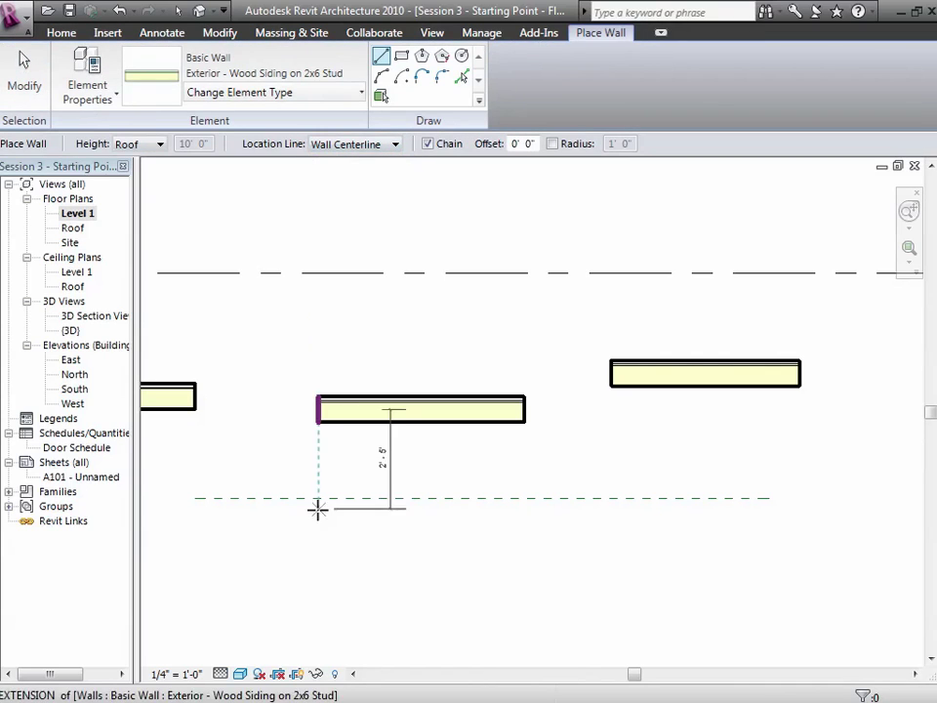
left_click(249, 498)
left_click(388, 499)
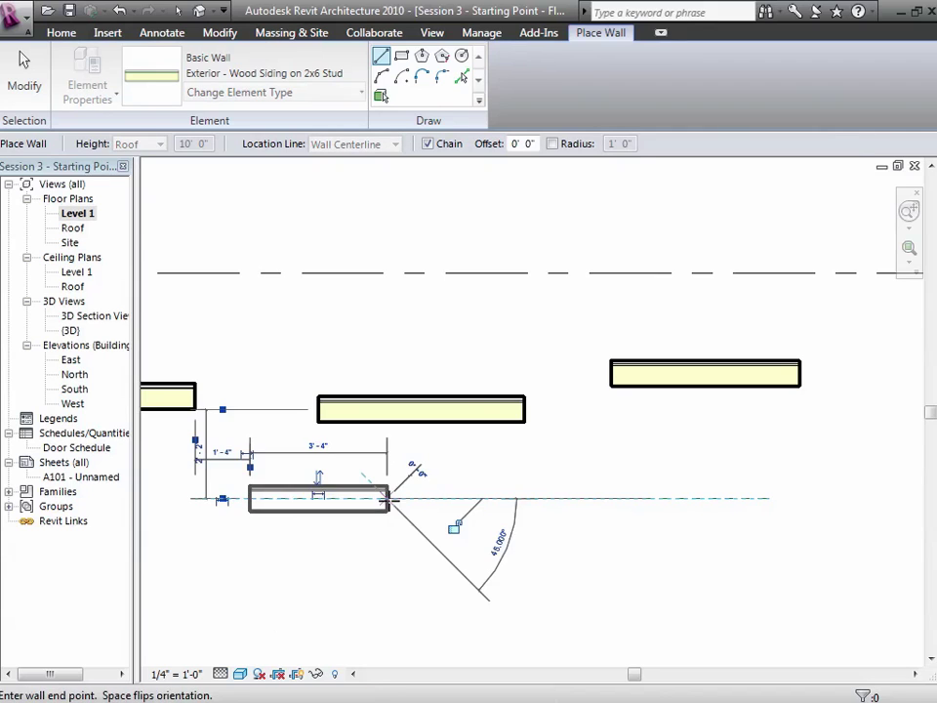
left_click(24, 78)
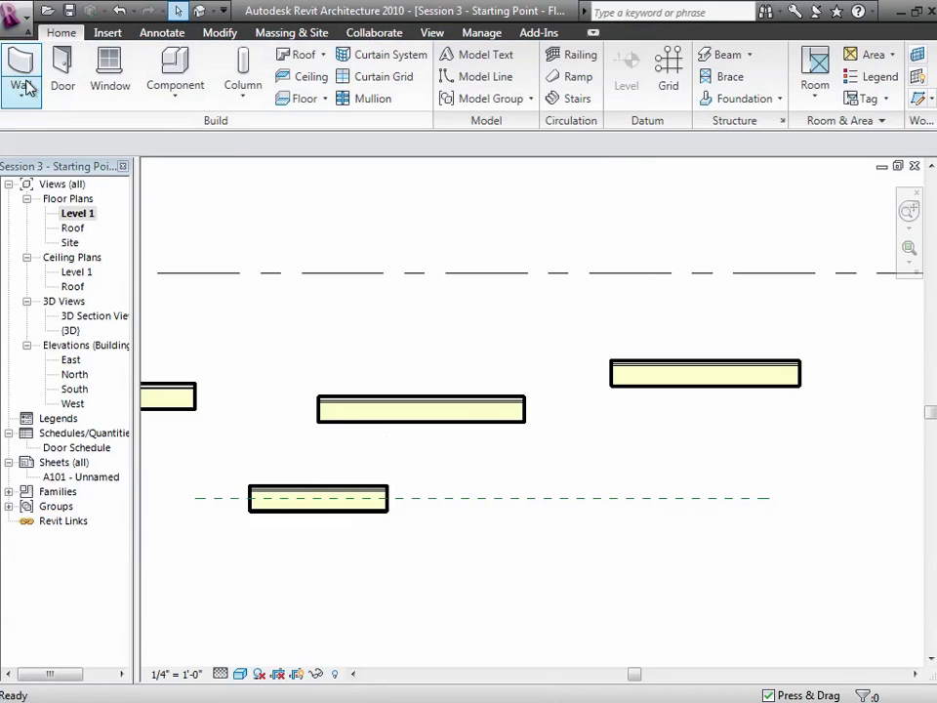
Draw a wall about 3'-8" long along the middle of the reference plane, using Finish Face: Exterior as location line
left_click(21, 95)
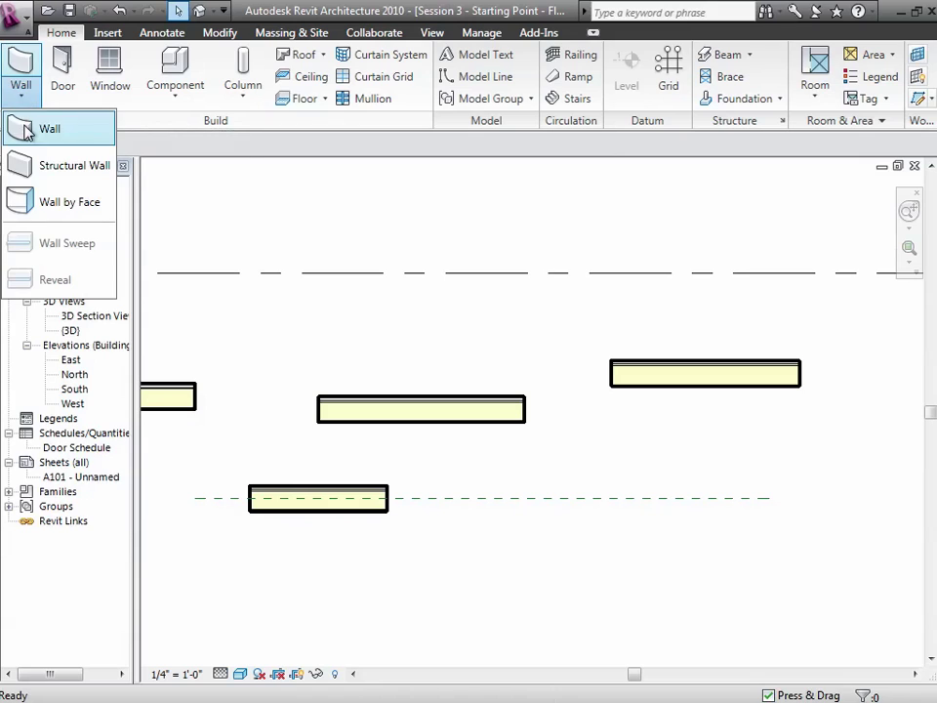
left_click(24, 130)
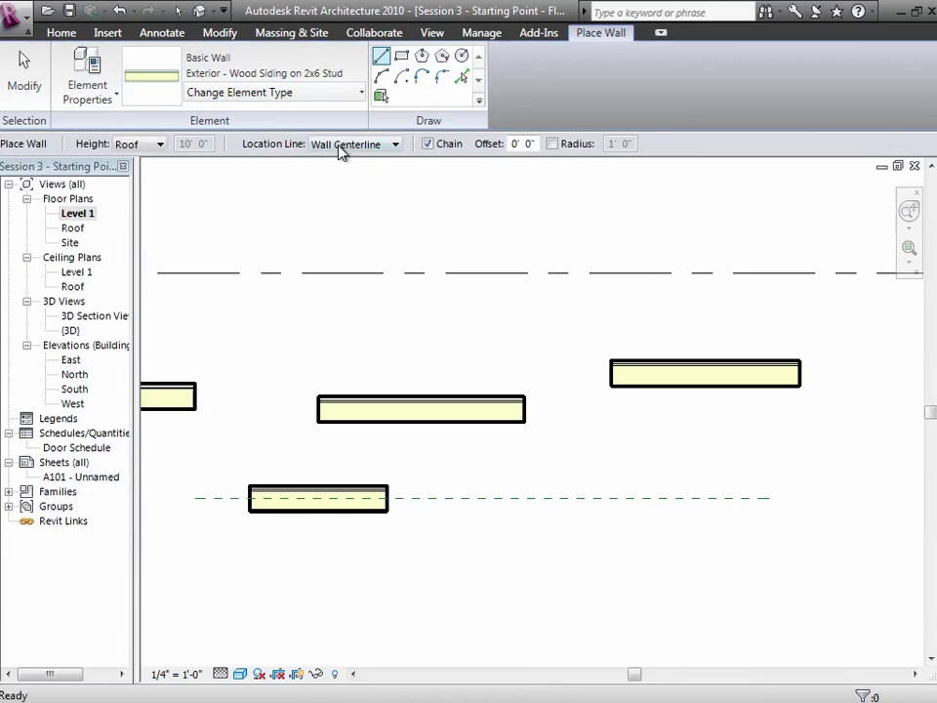
left_click(341, 146)
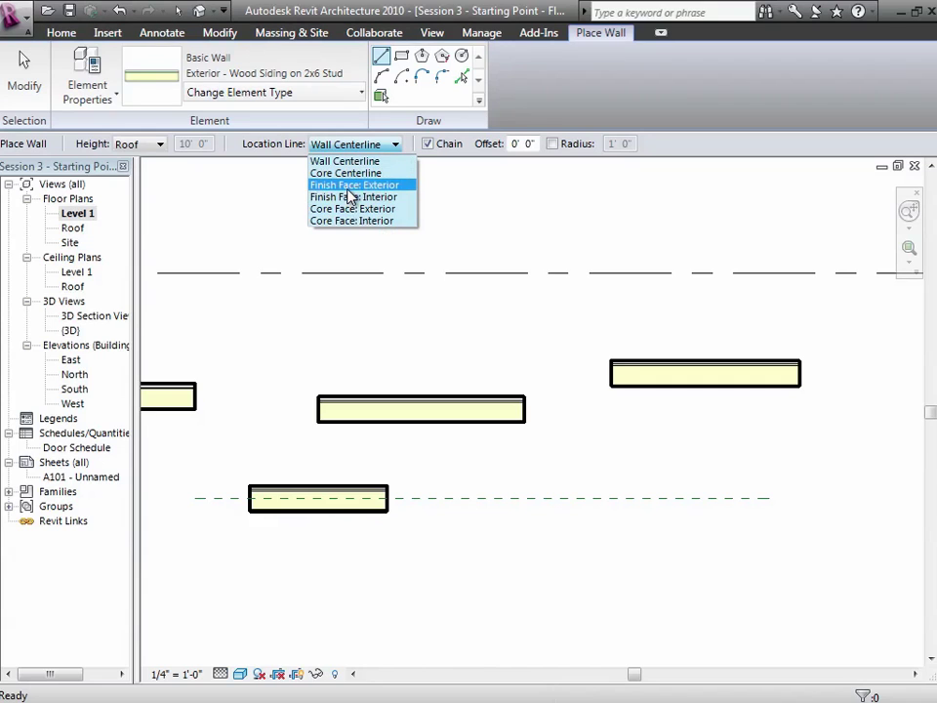
left_click(349, 188)
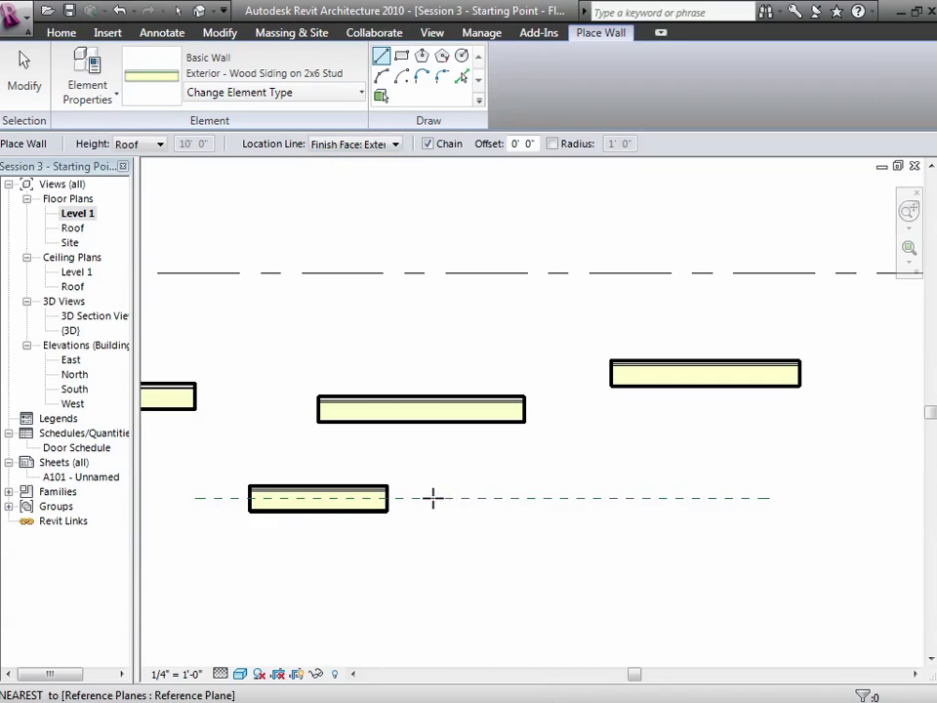
left_click(430, 498)
left_click(583, 501)
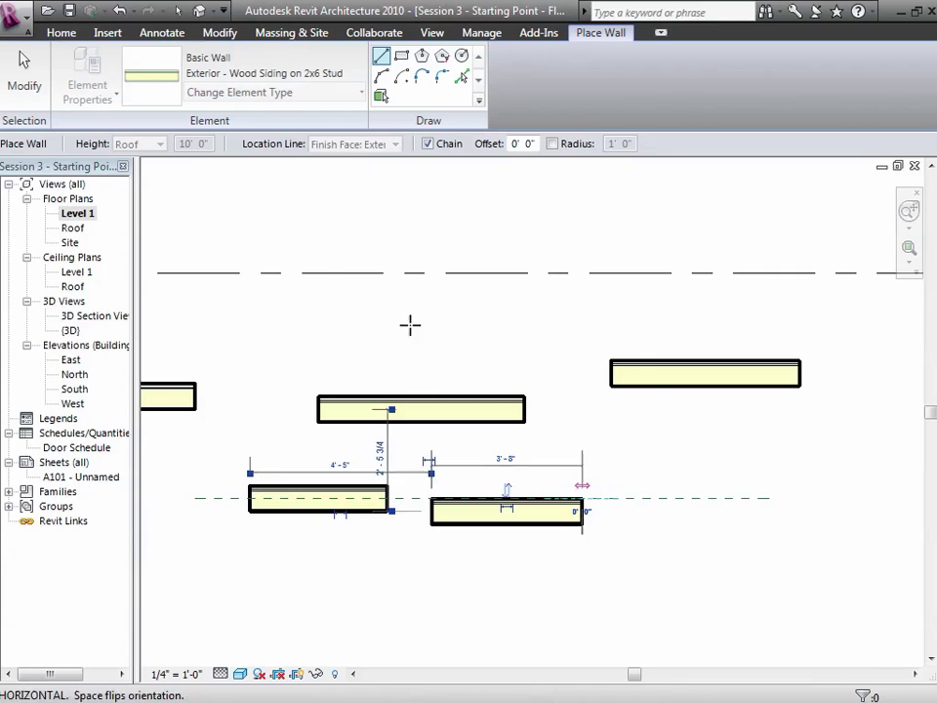
left_click(11, 76)
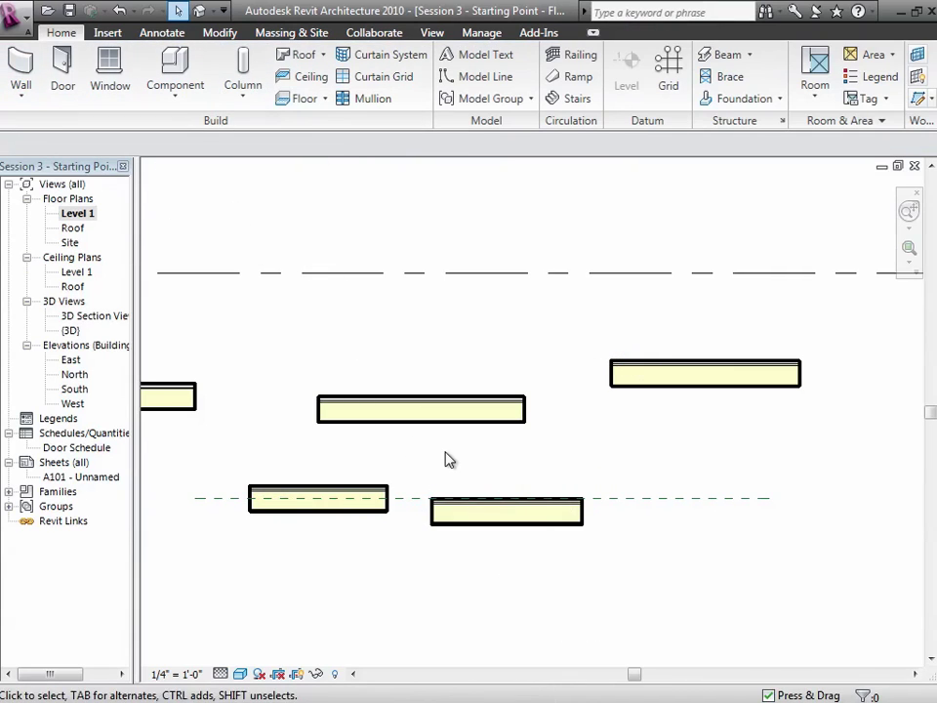
Draw a wall about 3'-1" long at the right end of the reference plane, using Finish Face: Interior as location line
left_click(21, 62)
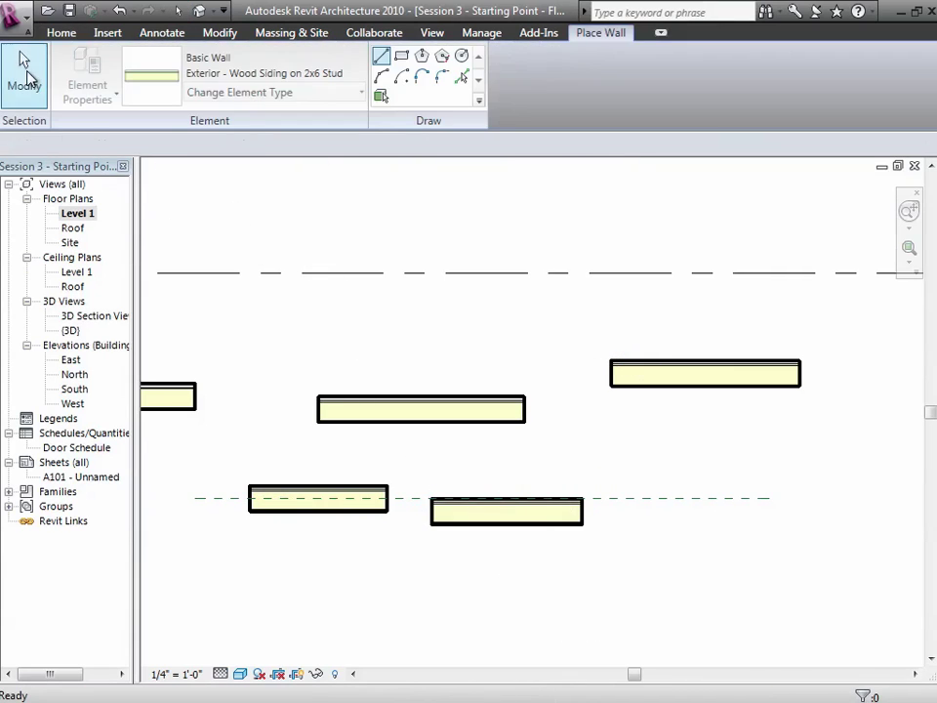
left_click(360, 145)
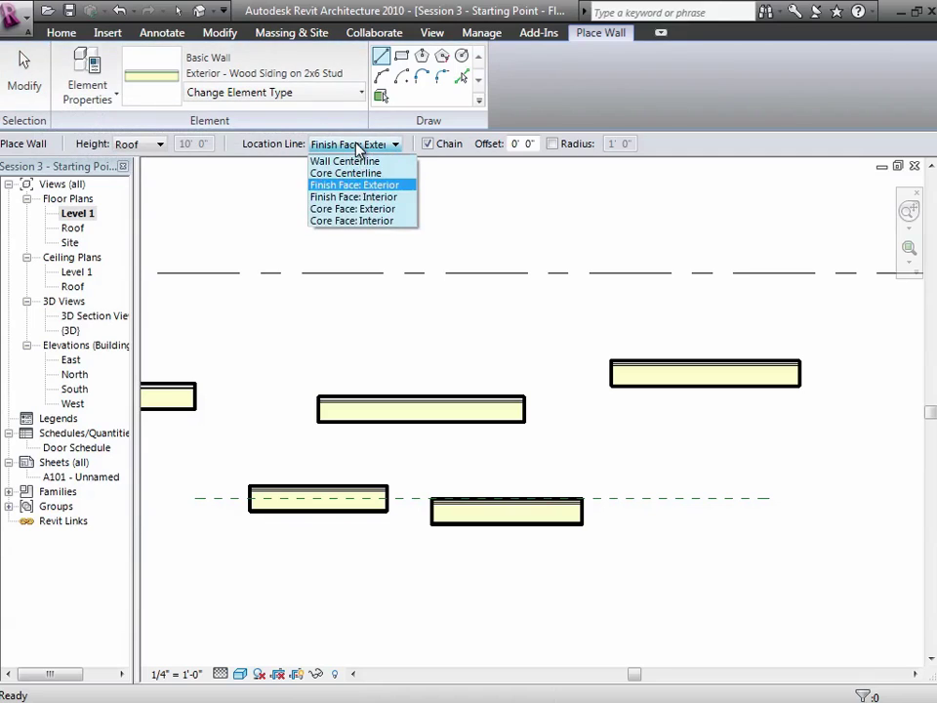
left_click(363, 197)
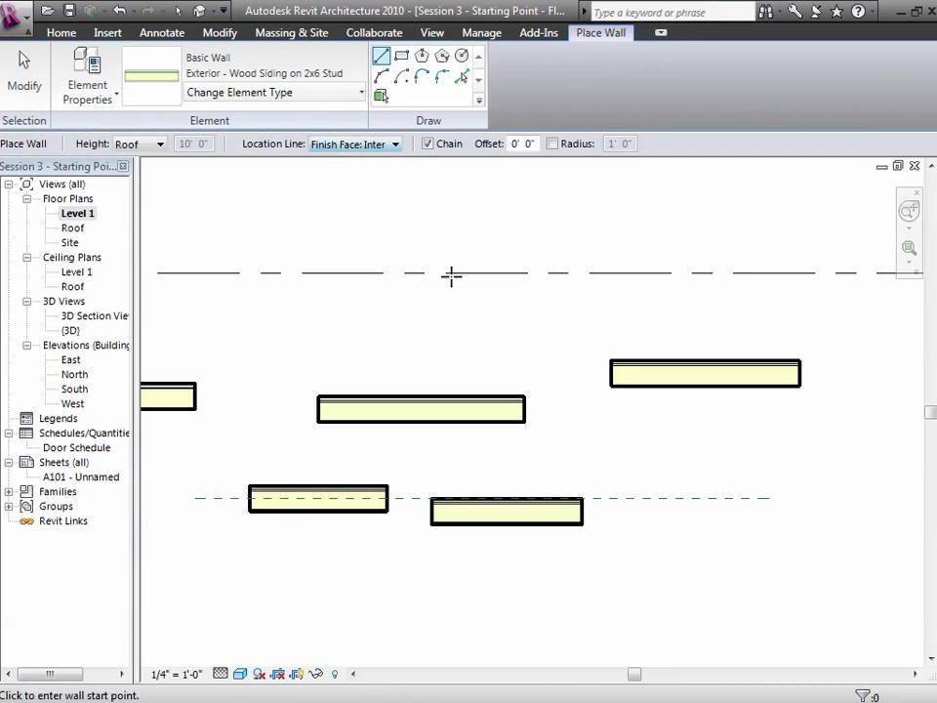
left_click(643, 496)
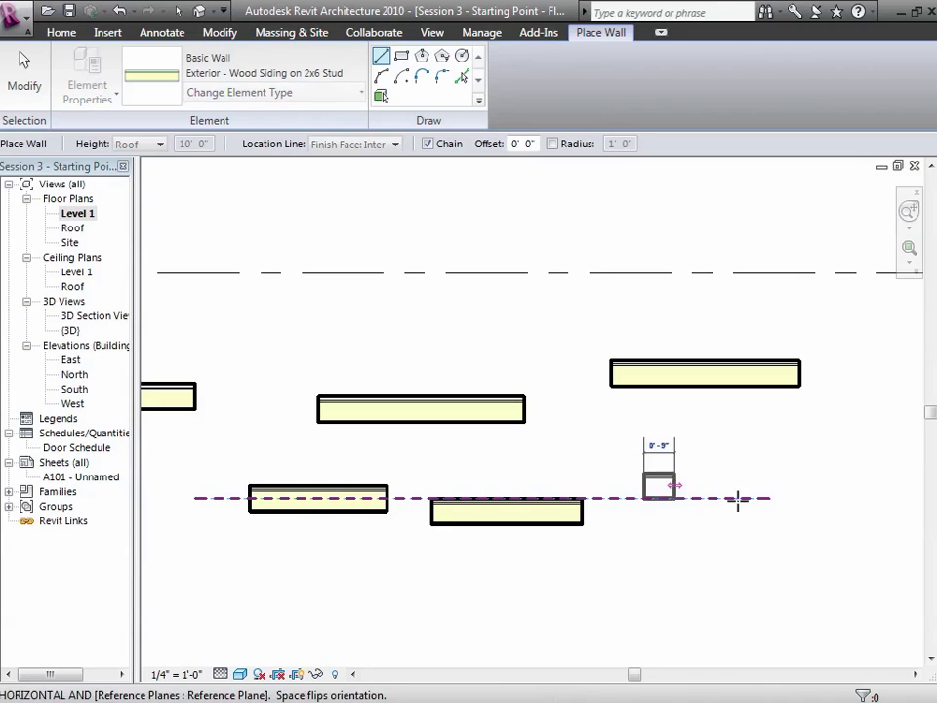
left_click(771, 497)
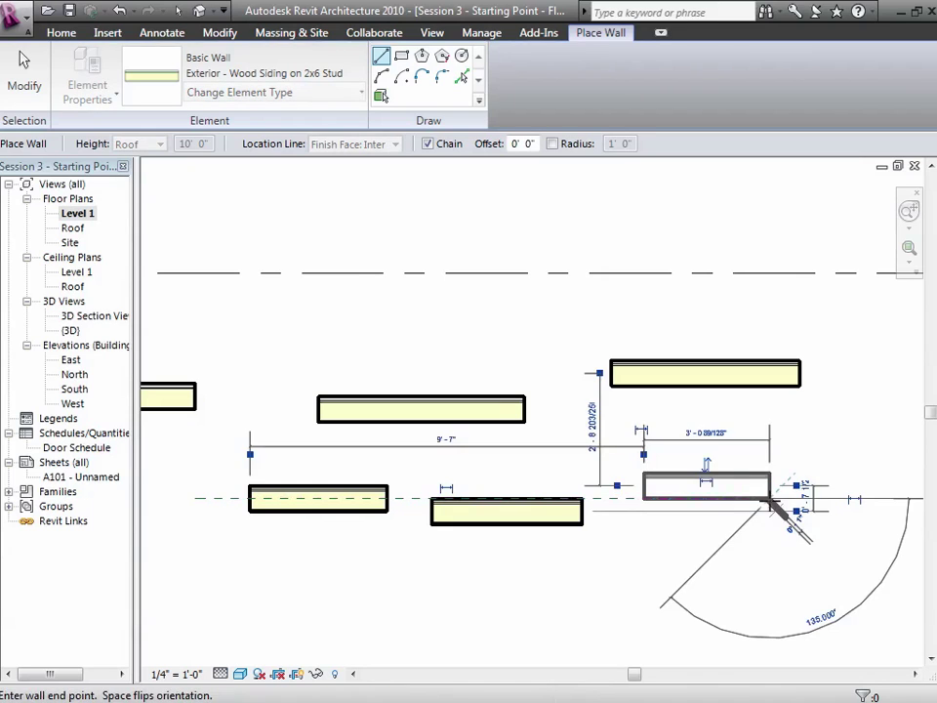
left_click(25, 78)
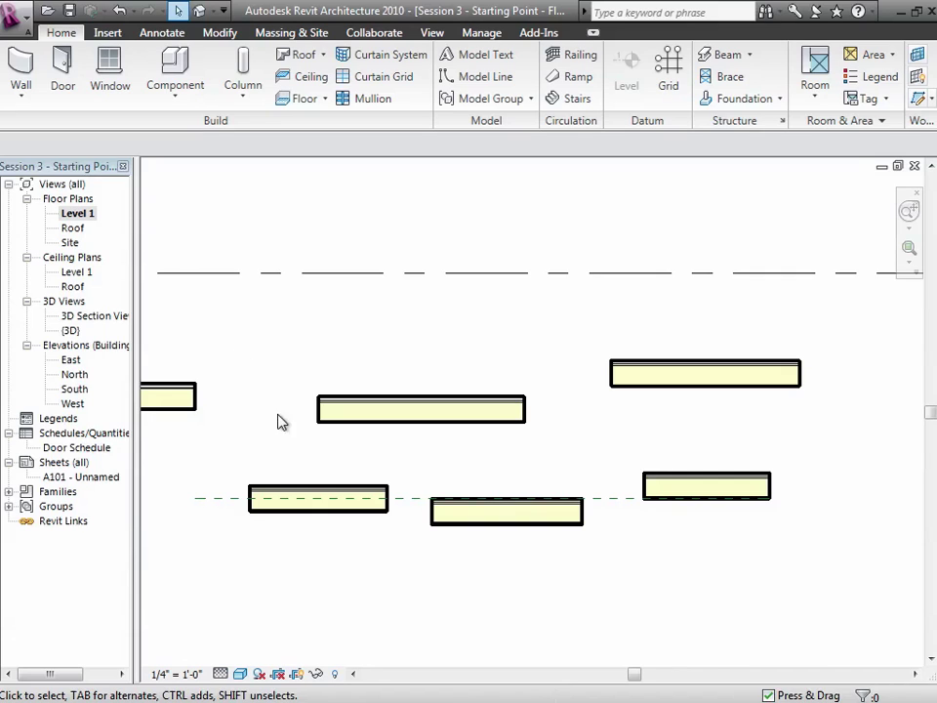
Flip the orientation of the left wall on the reference plane about its centerline
left_click(305, 517)
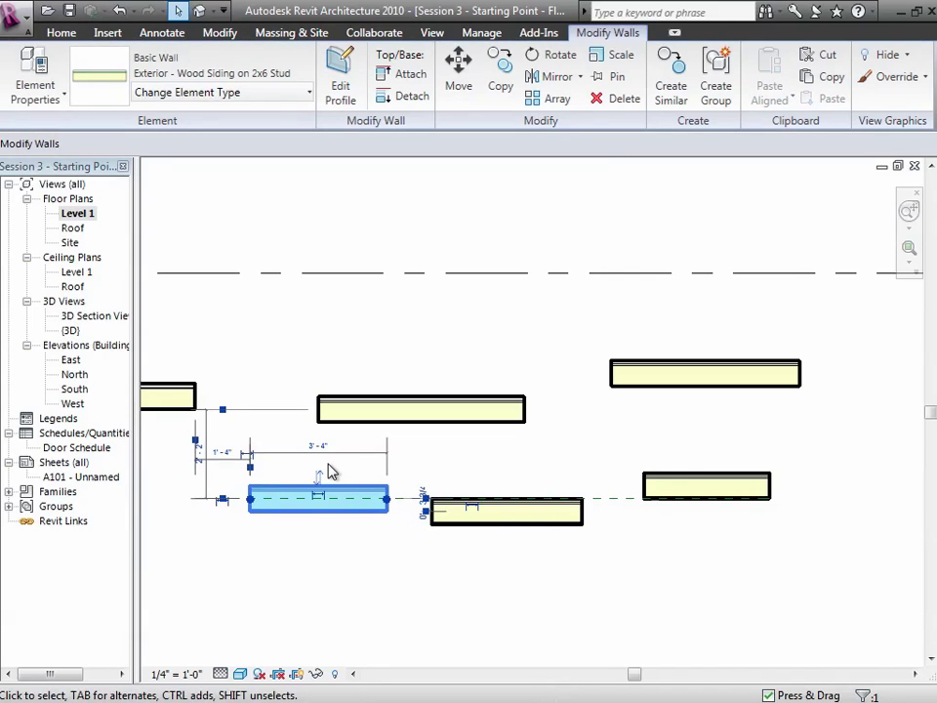
left_click(319, 477)
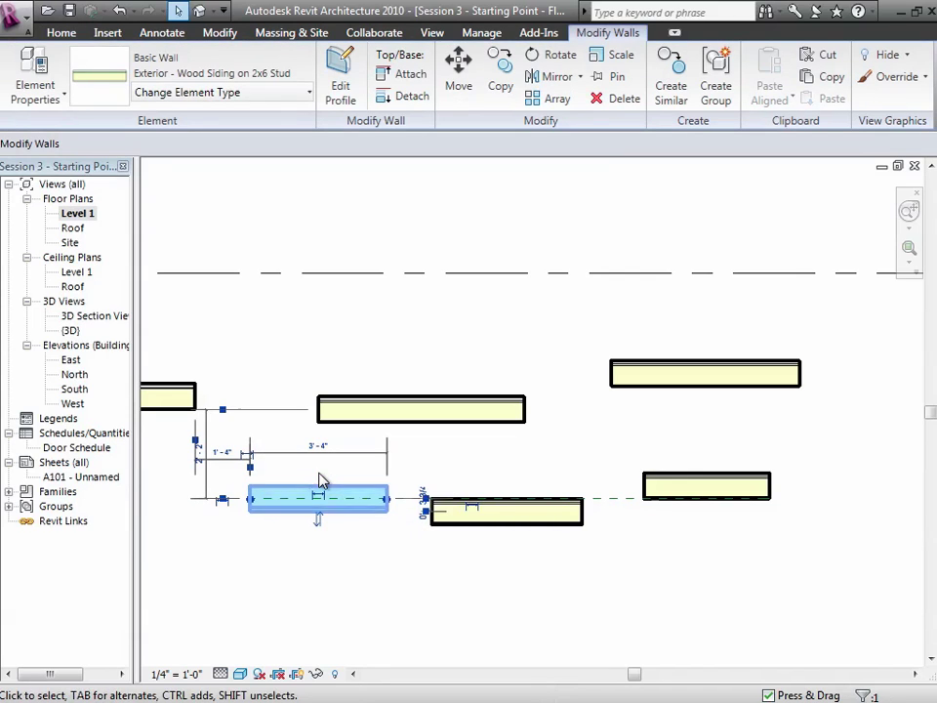
left_click(374, 587)
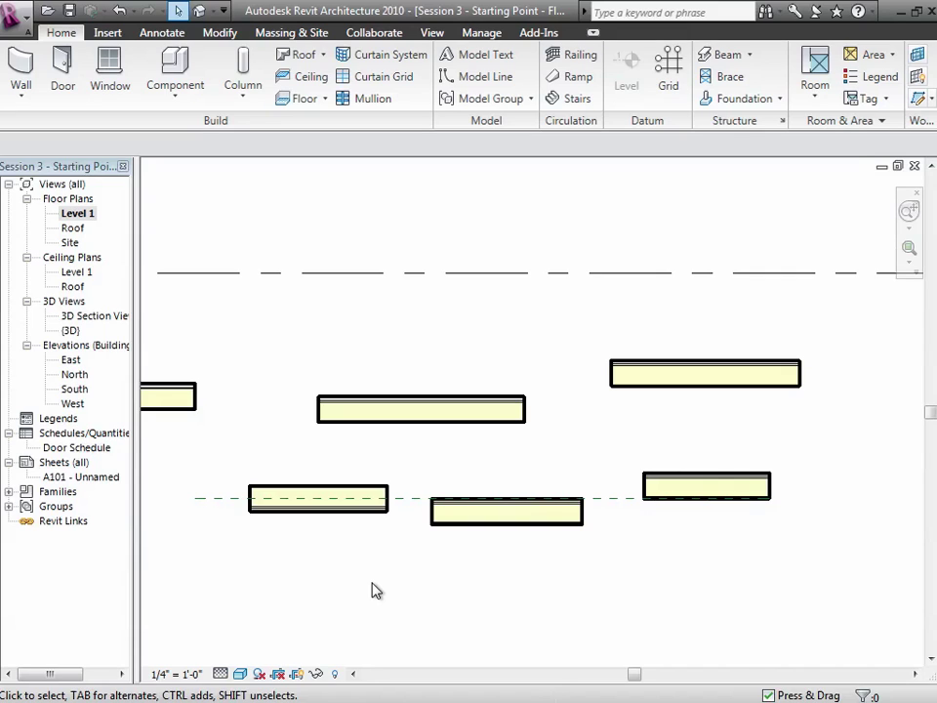
Flip the orientation of the middle wall on the reference plane about its exterior face, and flip it back
left_click(512, 536)
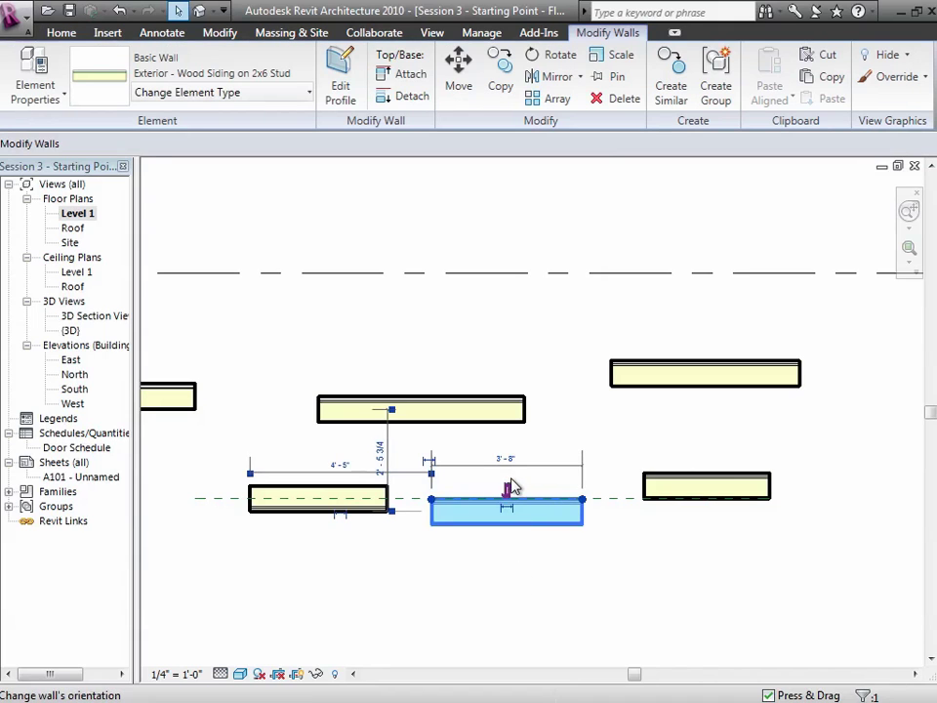
left_click(508, 489)
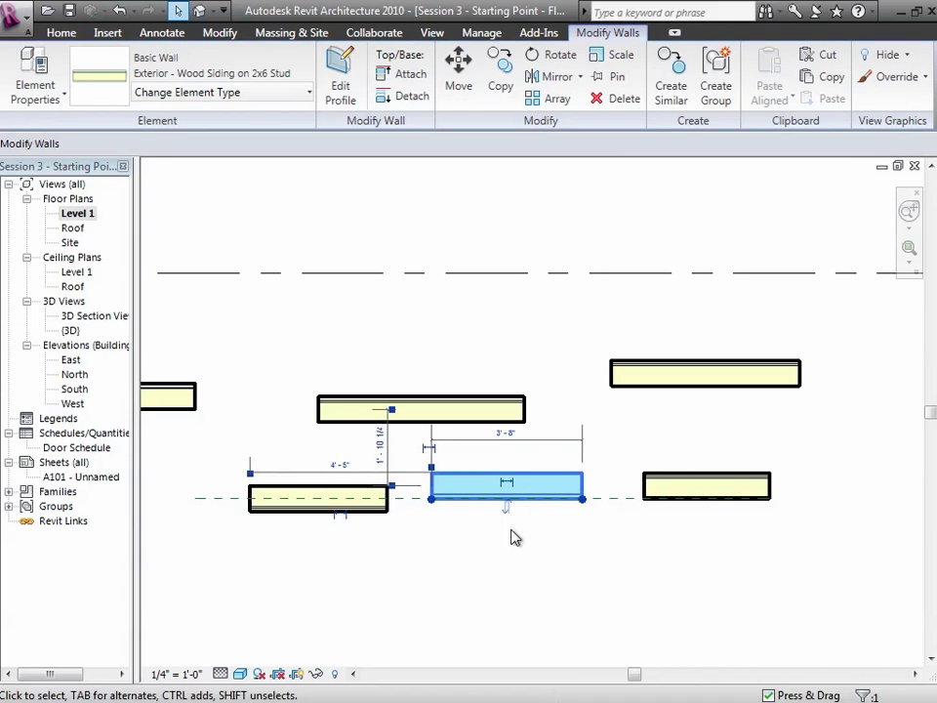
left_click(508, 507)
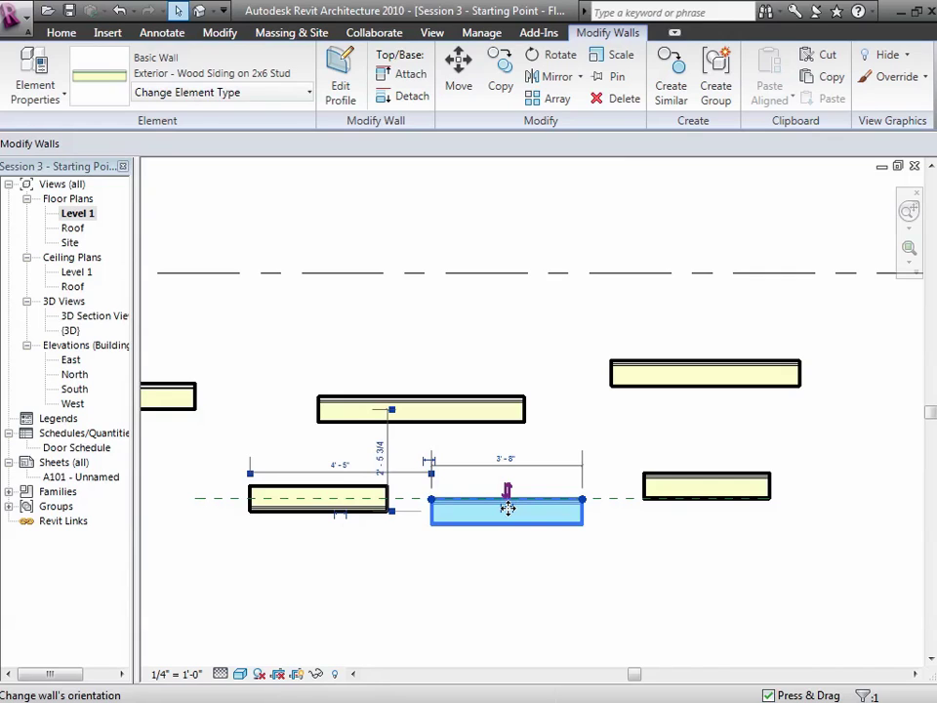
Flip the orientation of the right wall on the reference plane about its interior face, and restore it
left_click(695, 485)
left_click(709, 477)
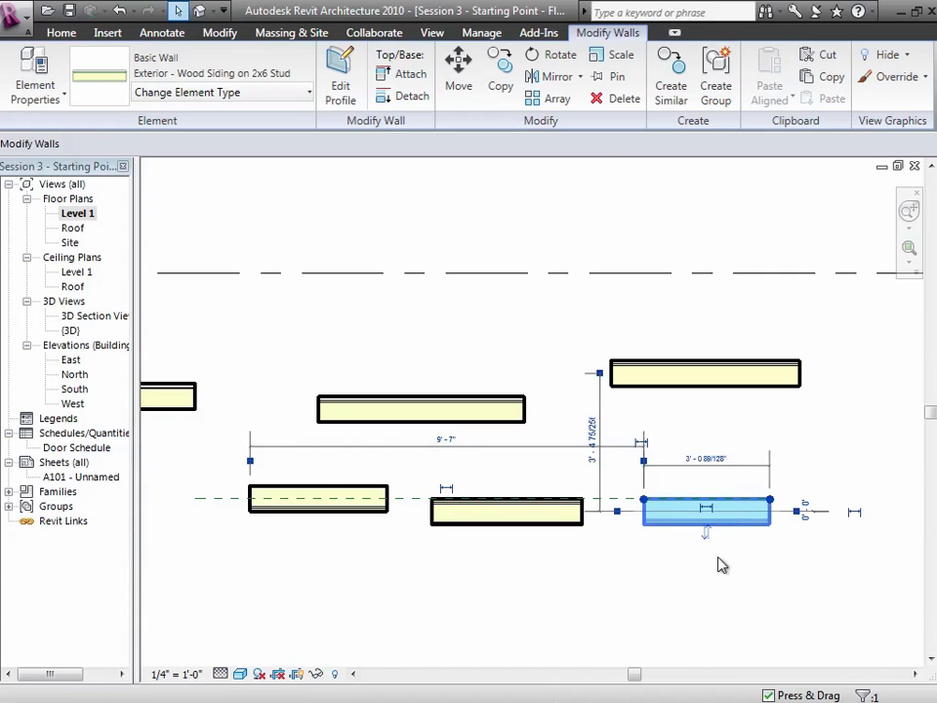
left_click(707, 534)
left_click(690, 601)
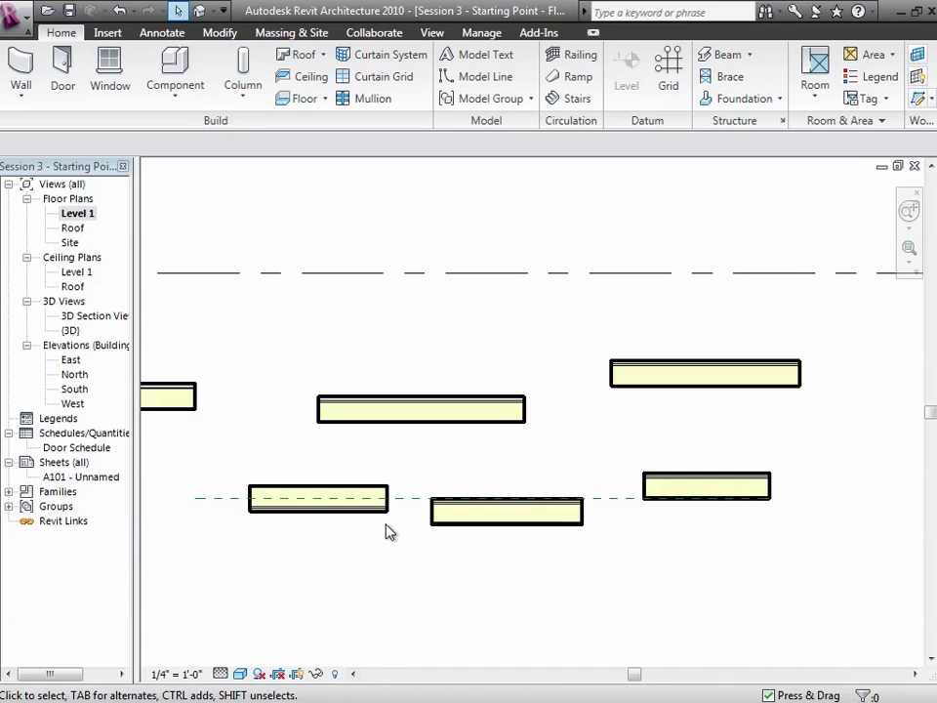
Flip the left wall on the reference plane back to its original orientation
left_click(318, 508)
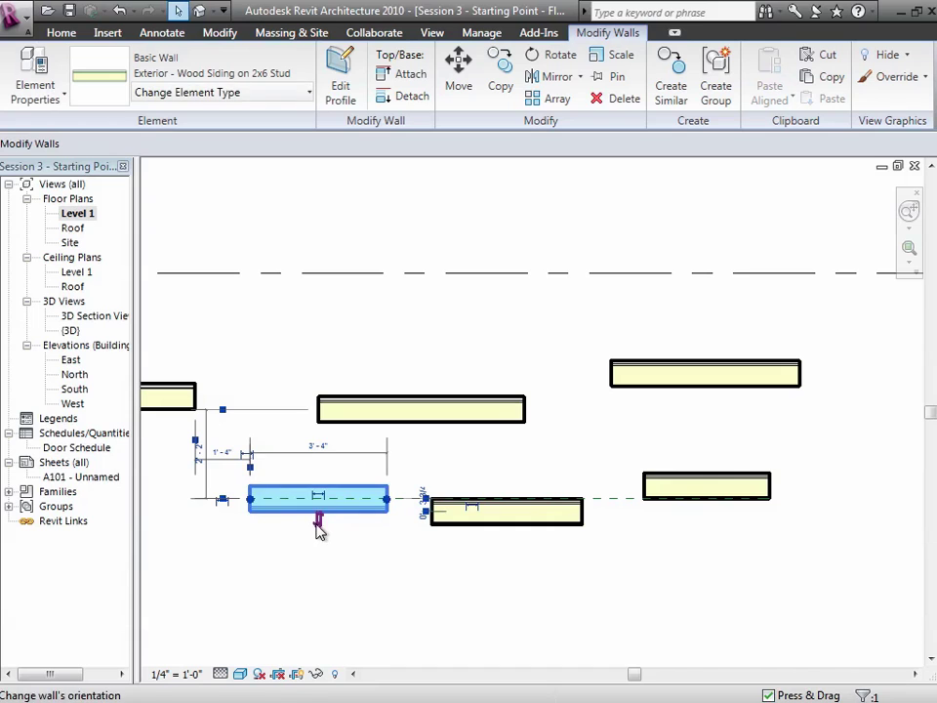
left_click(318, 529)
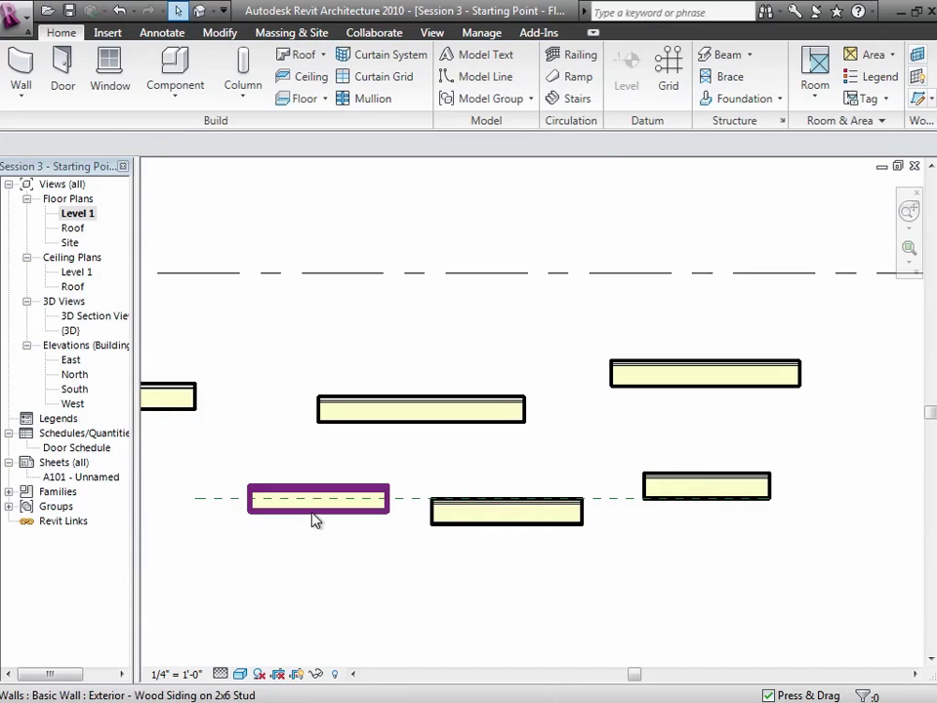
Change the type of the left wall on the reference plane to Exterior - Brick on Mtl. Stud
left_click(314, 520)
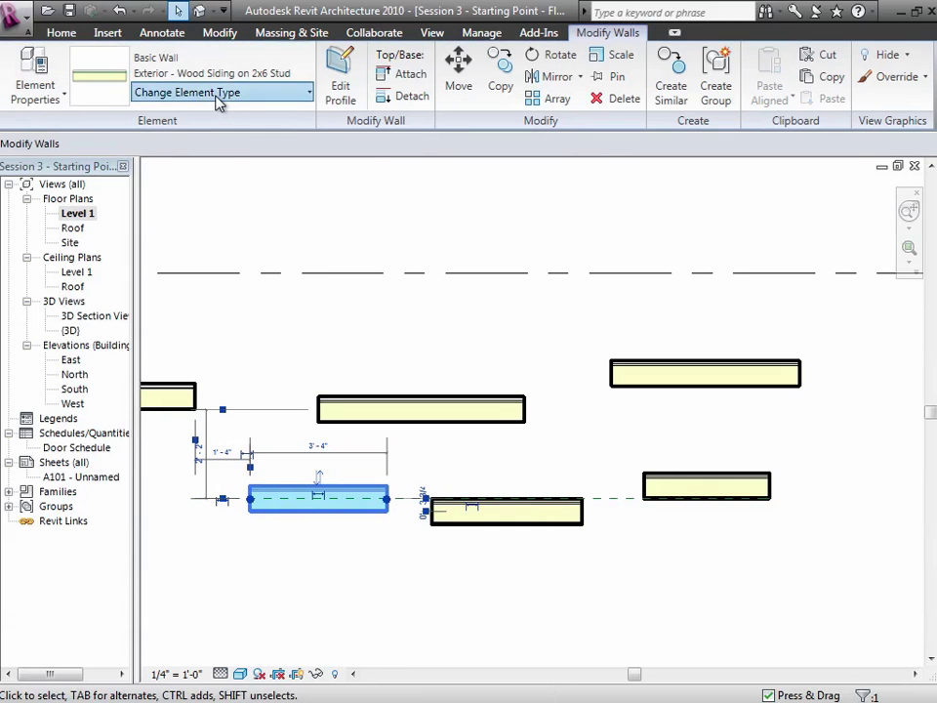
left_click(219, 104)
scroll(371, 155, "up", 1)
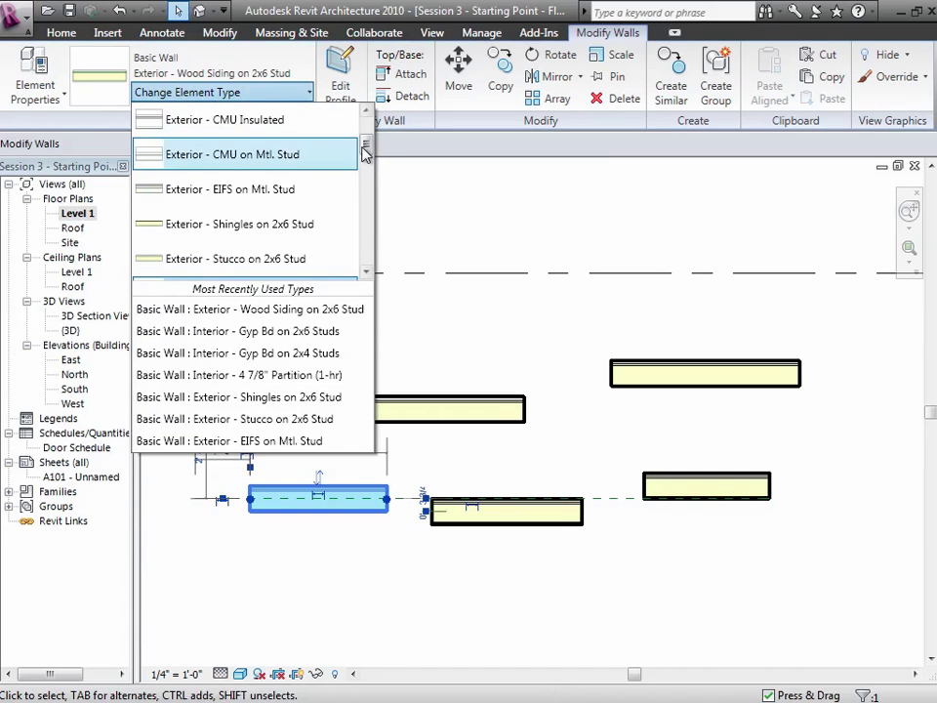
scroll(366, 146, "up", 2)
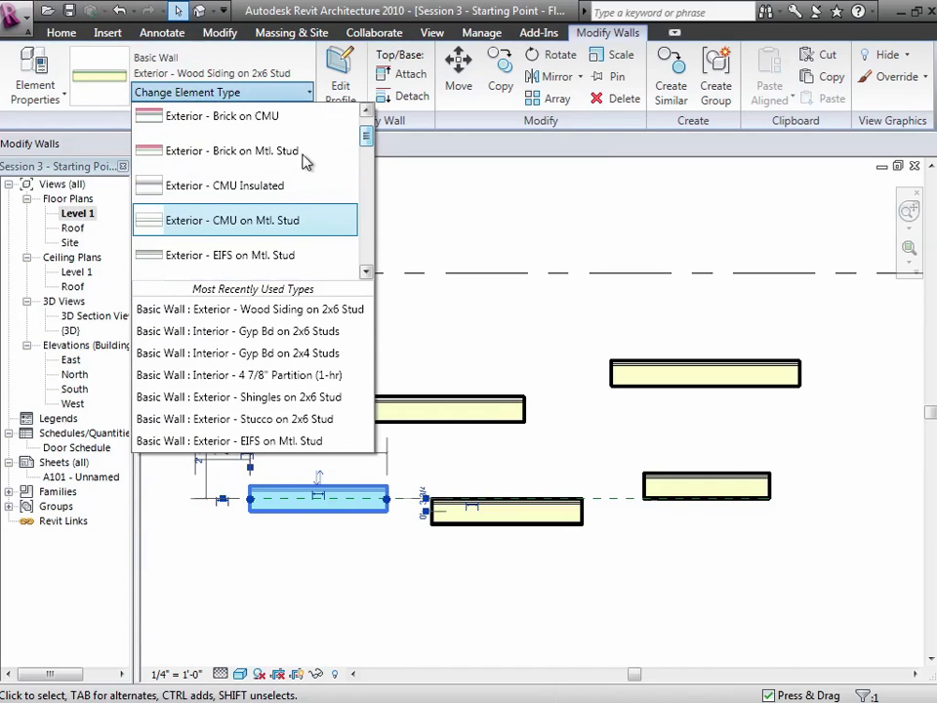
left_click(271, 156)
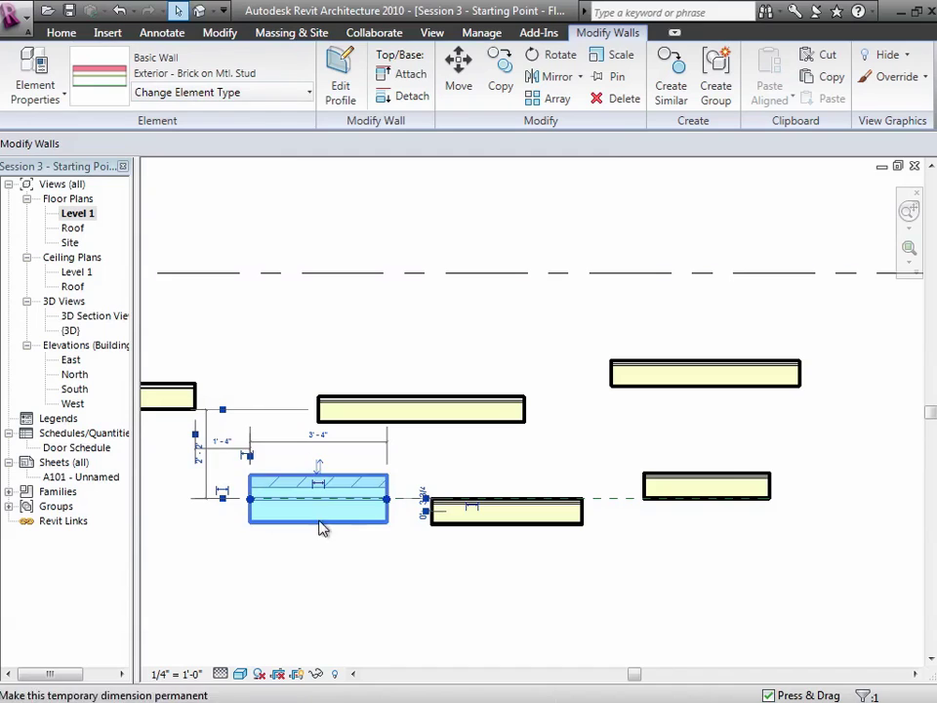
left_click(322, 579)
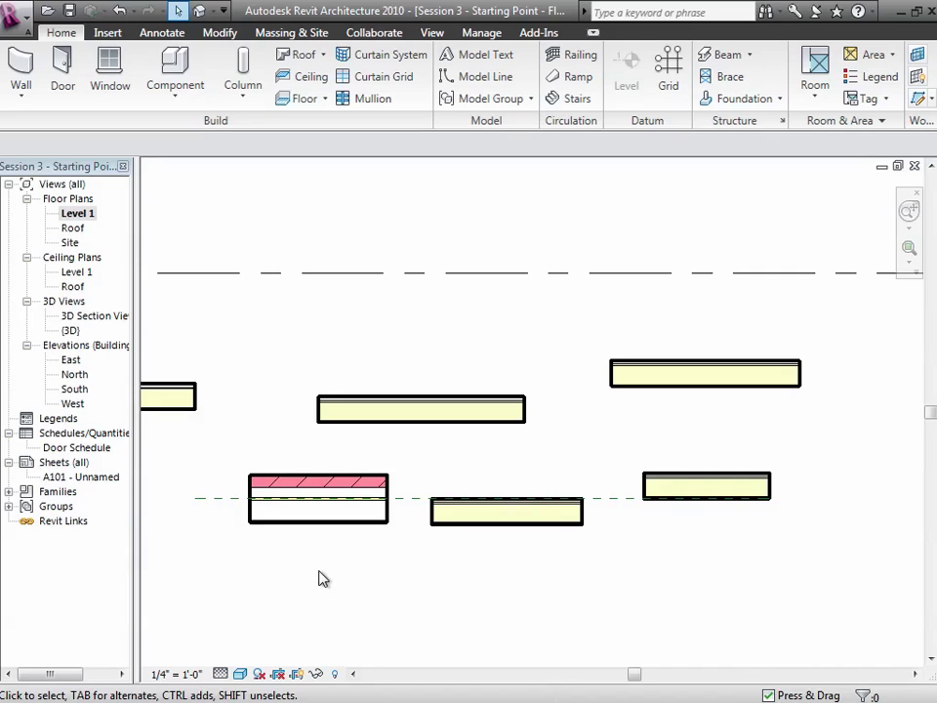
Change the type of the middle wall on the reference plane to Exterior - EIFS on Mtl. Stud
left_click(476, 533)
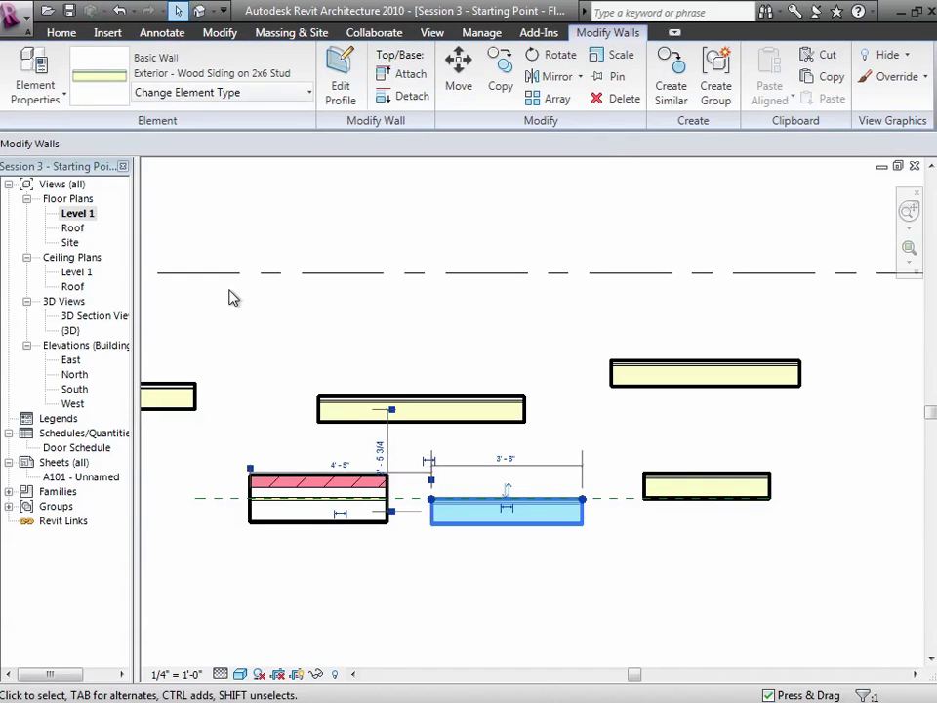
left_click(192, 96)
scroll(214, 137, "up", 1)
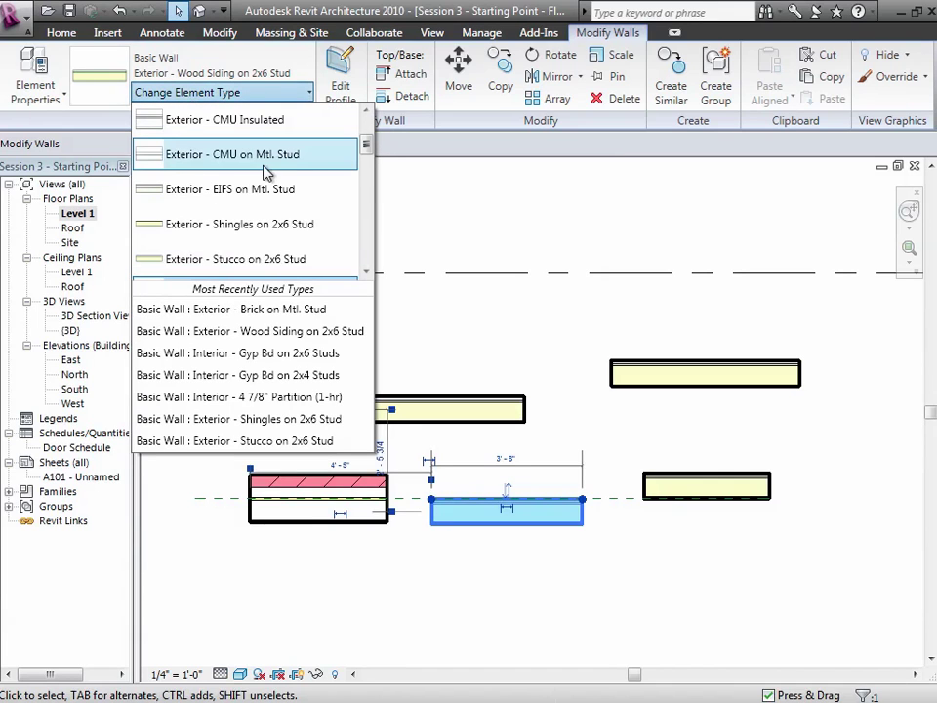
left_click(301, 192)
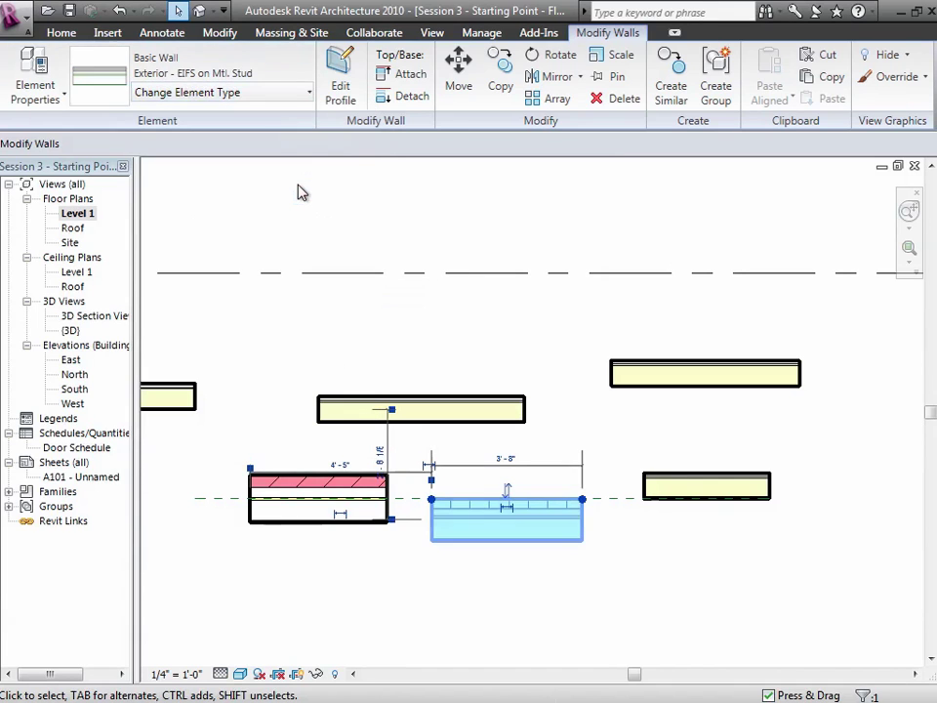
left_click(419, 602)
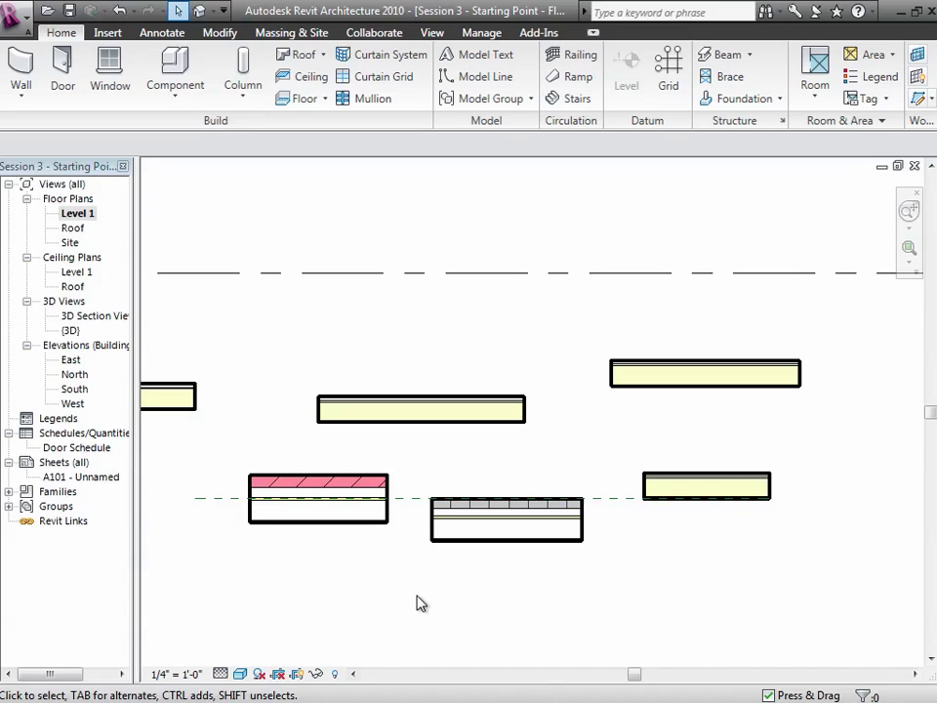
Delete the Wood Rafter 8" - Asphalt Shingle roof beside the walls in the default 3D view
left_click(198, 11)
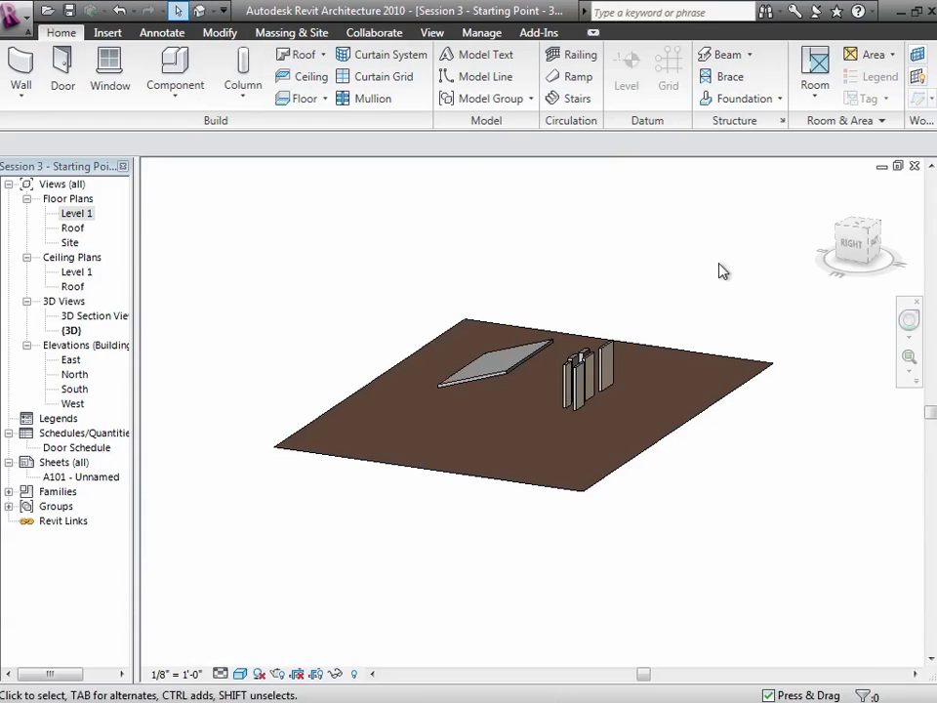
left_click(908, 359)
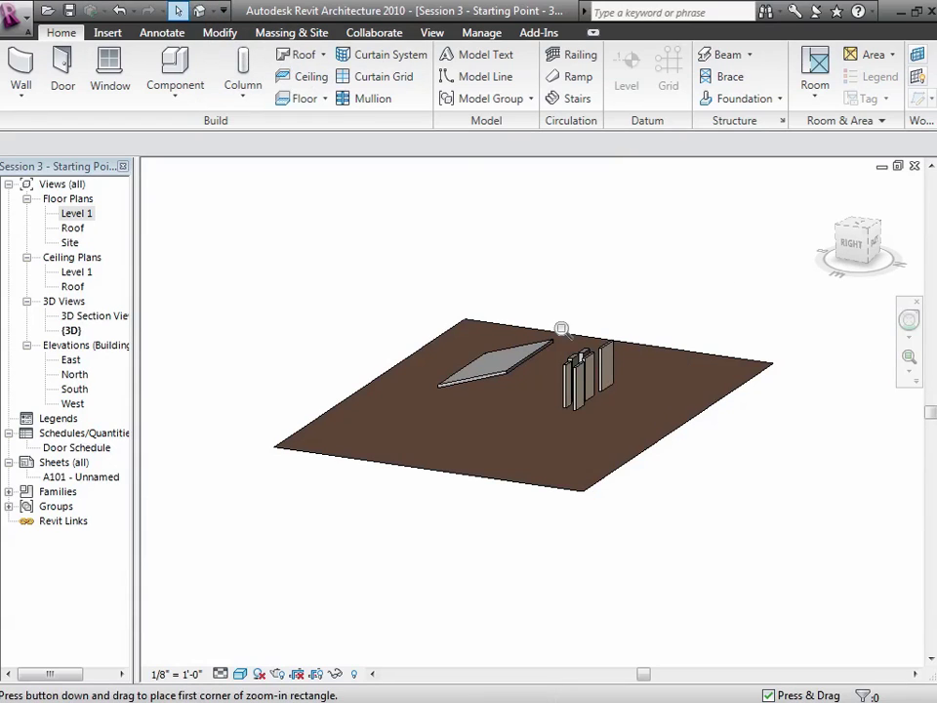
left_click_drag(544, 310, 707, 451)
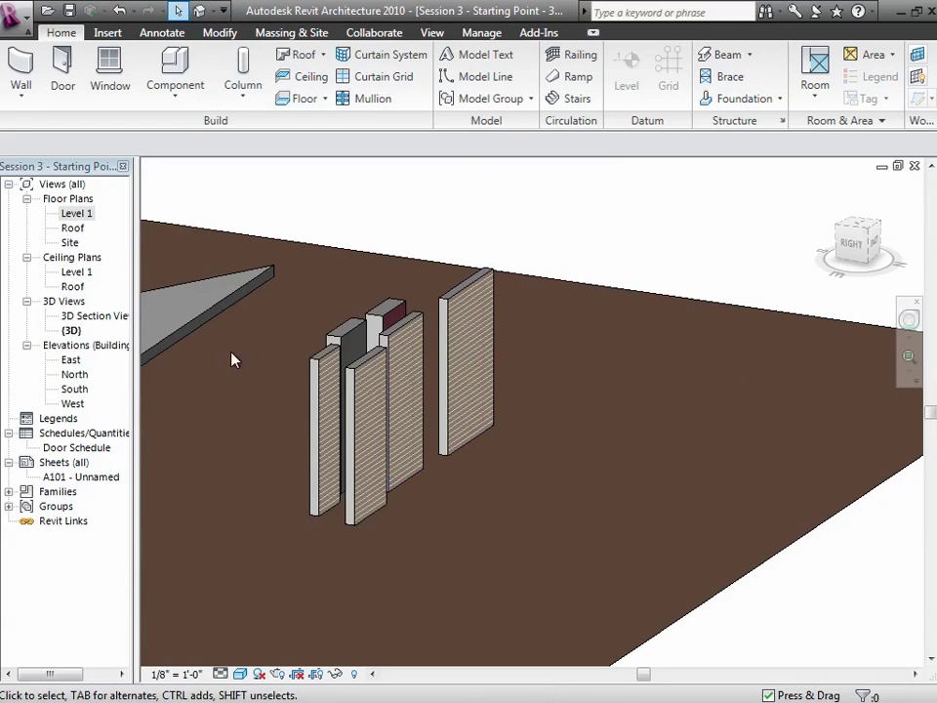
left_click(208, 315)
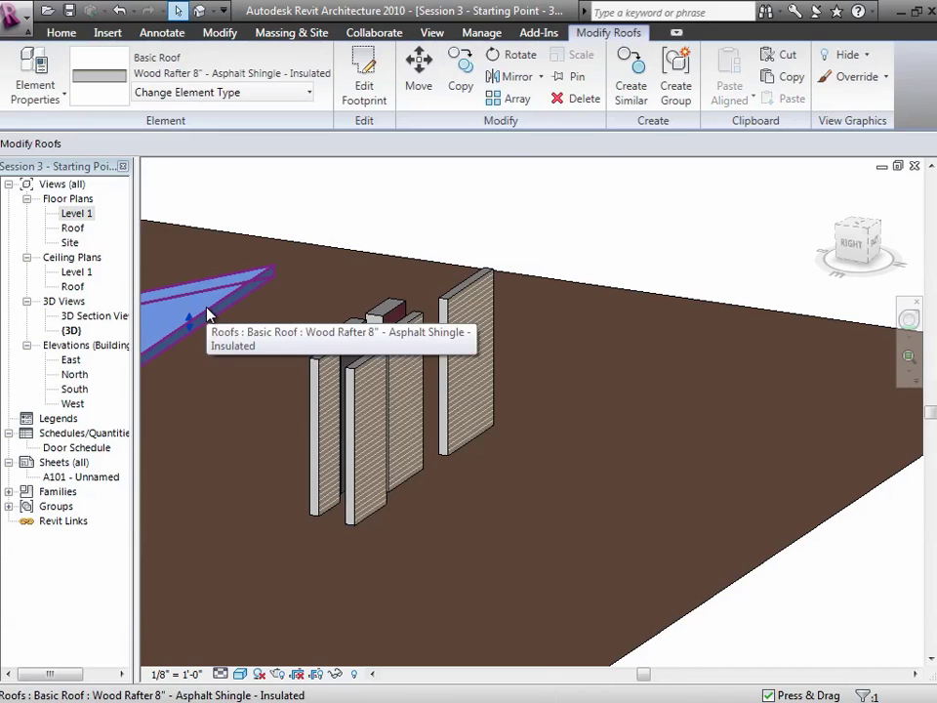
key("Delete")
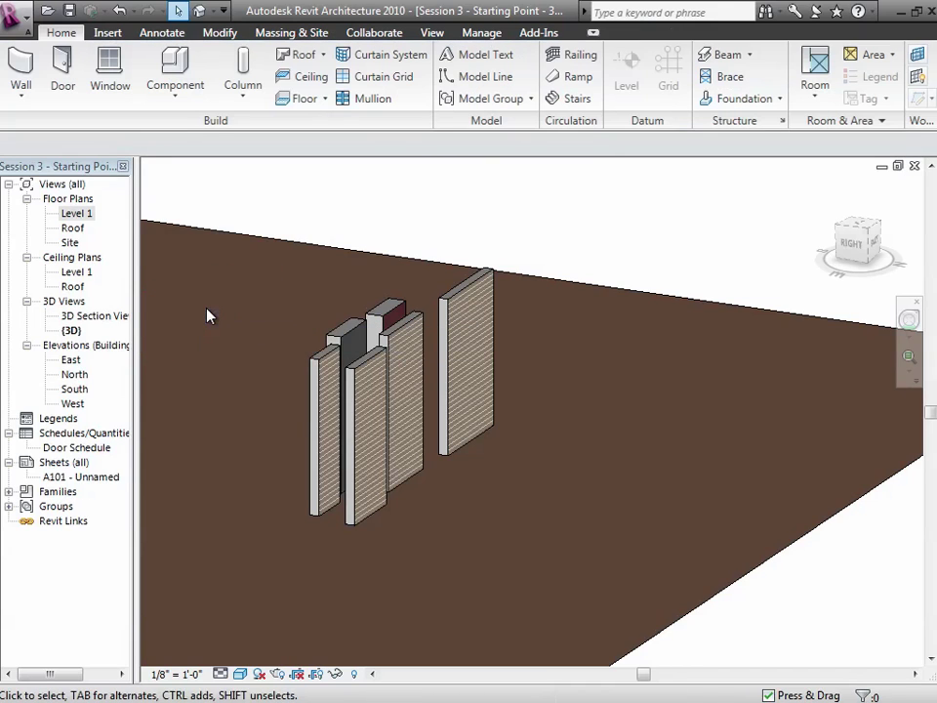
Set the base offset of the wood siding wall standing apart from the others to 3' 0"
left_click(486, 300)
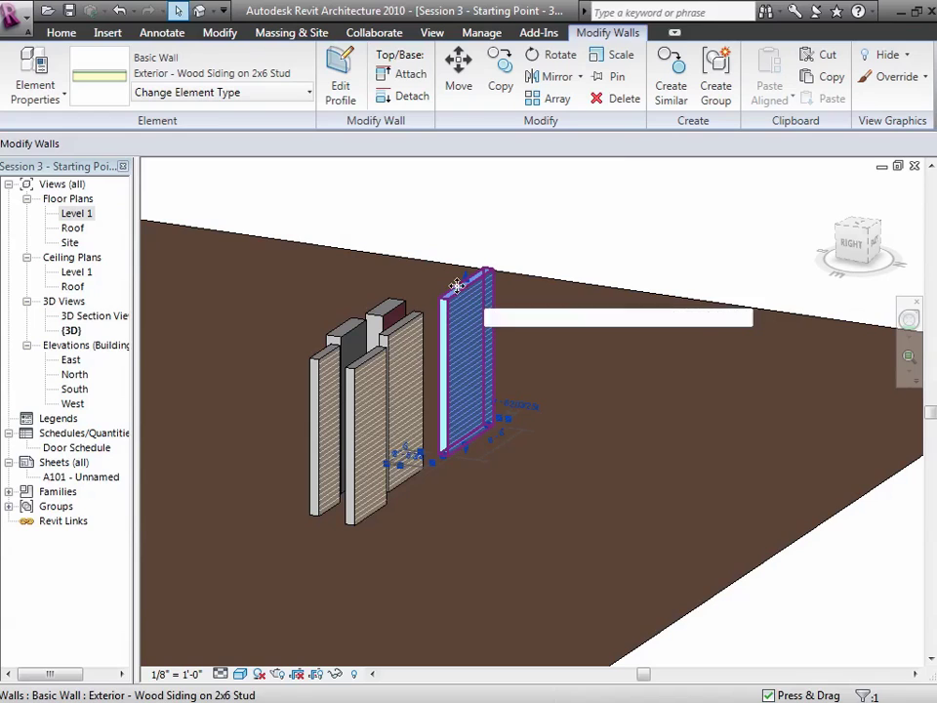
left_click(59, 96)
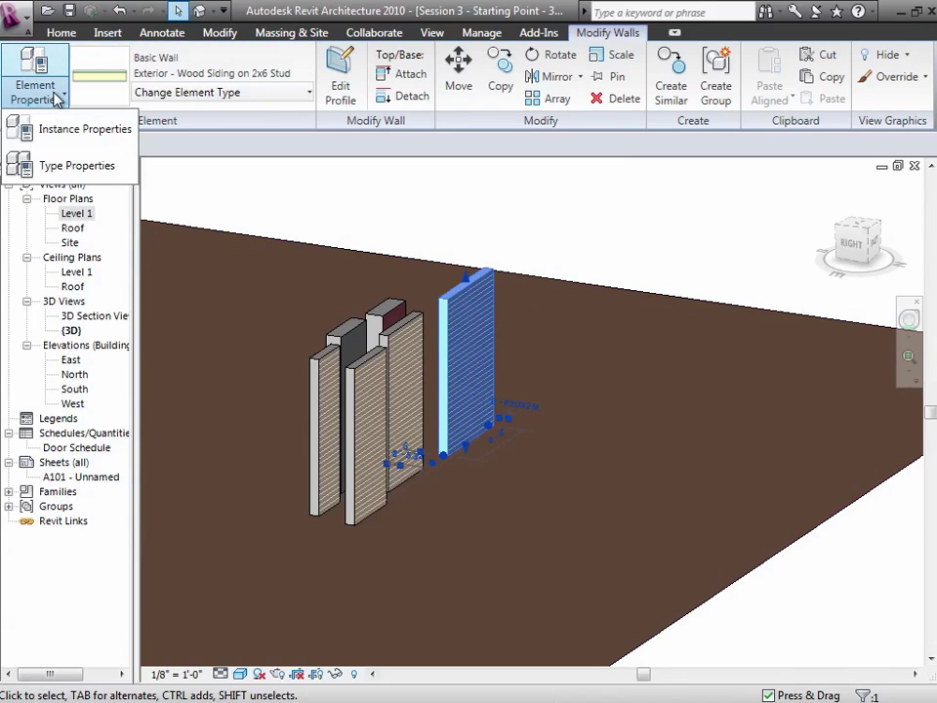
left_click(66, 136)
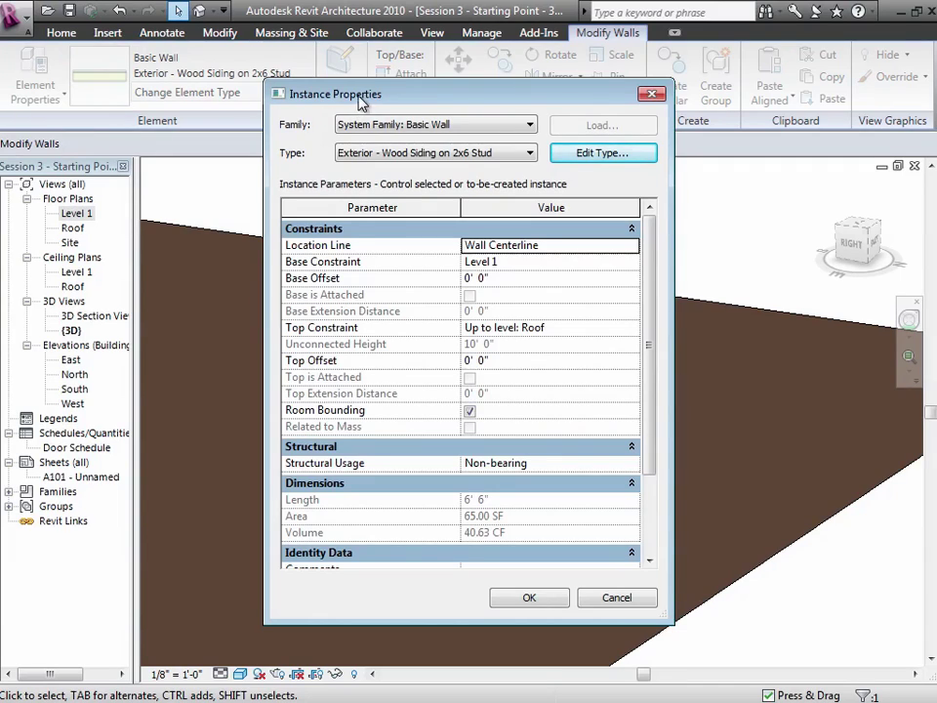
left_click_drag(361, 104, 113, 85)
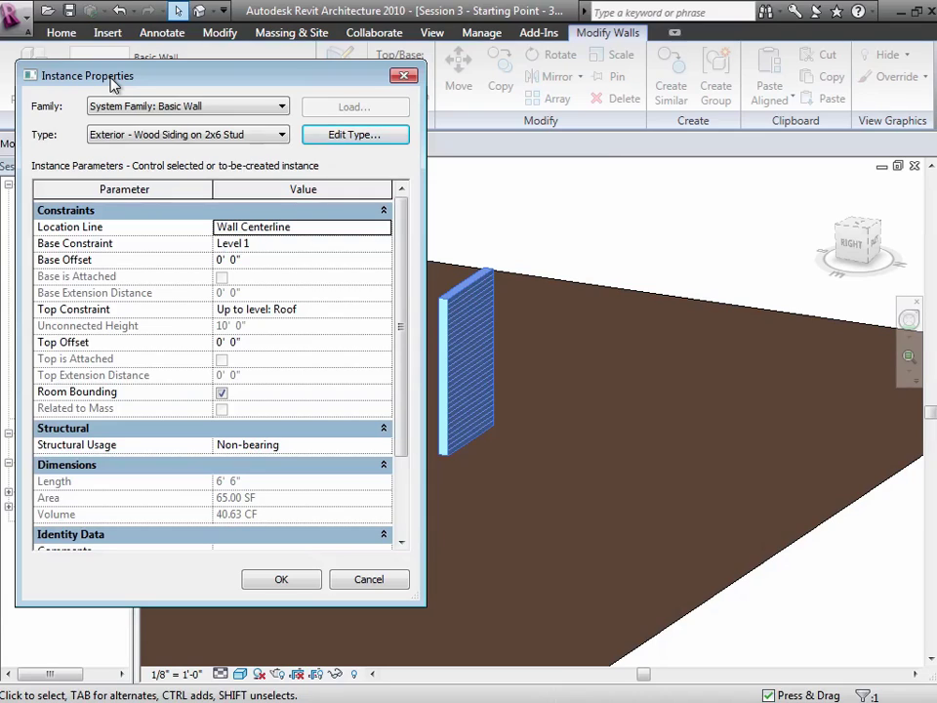
left_click(253, 260)
type("3")
key("Tab")
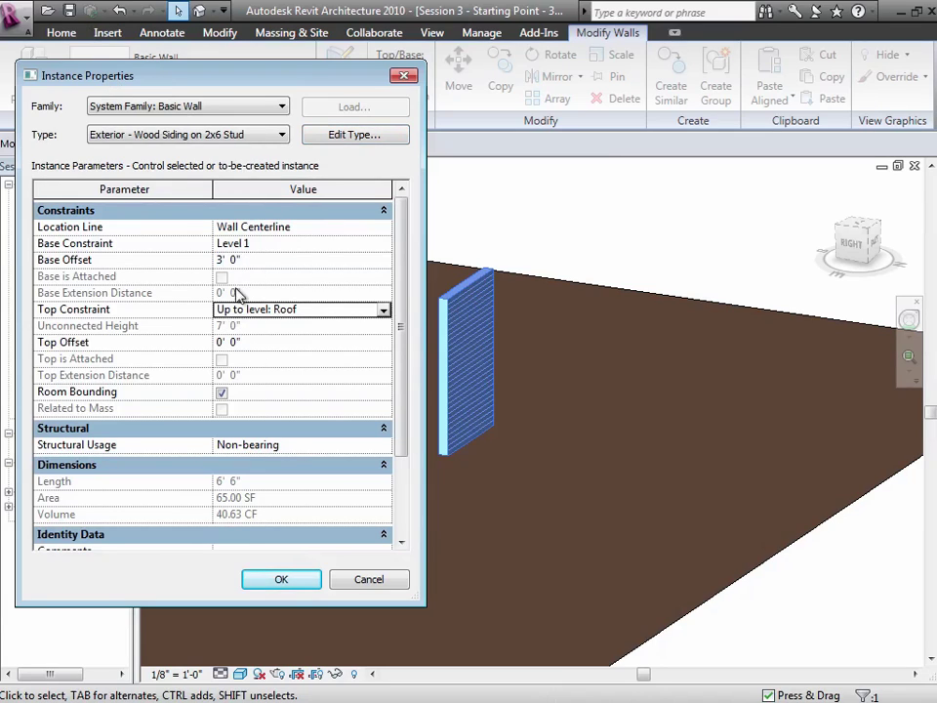
left_click(296, 580)
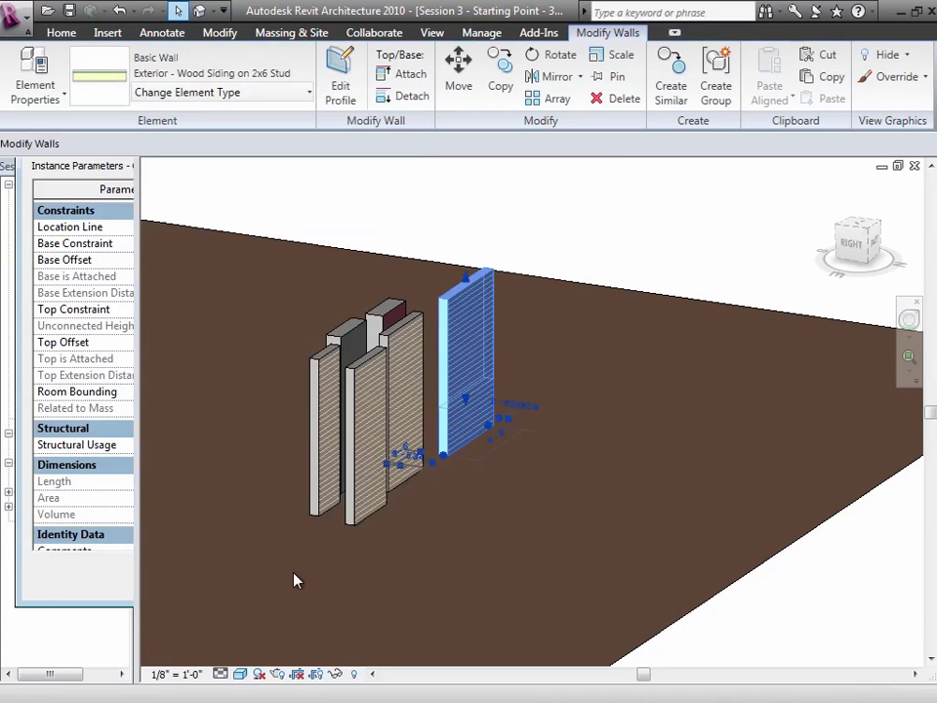
key("Escape")
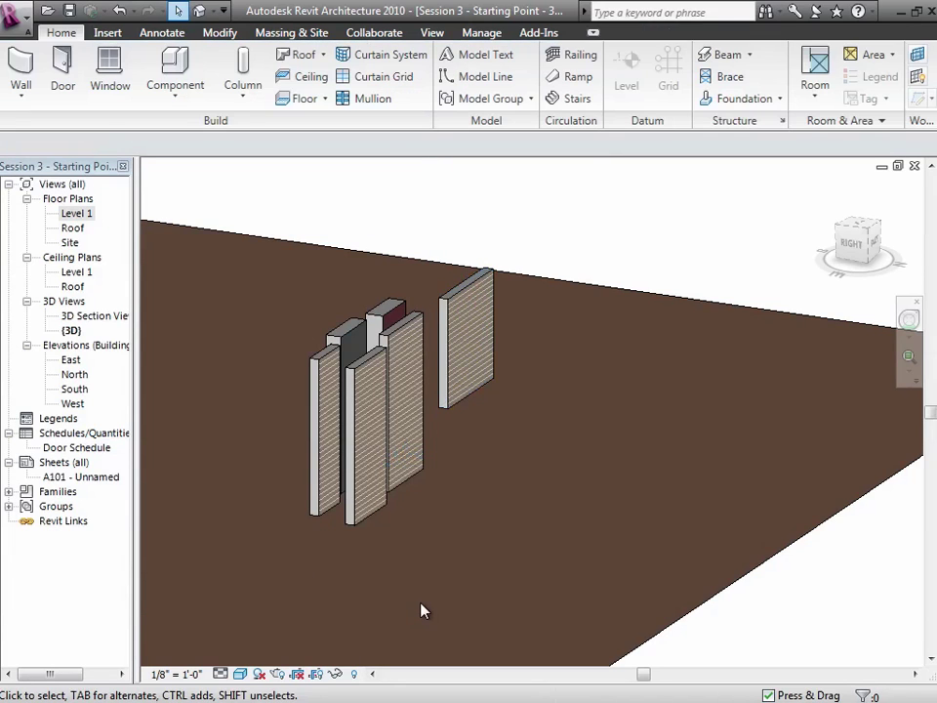
In the South elevation, set the base offset of the wall nearest grid A to 5' 0"
double_click(78, 214)
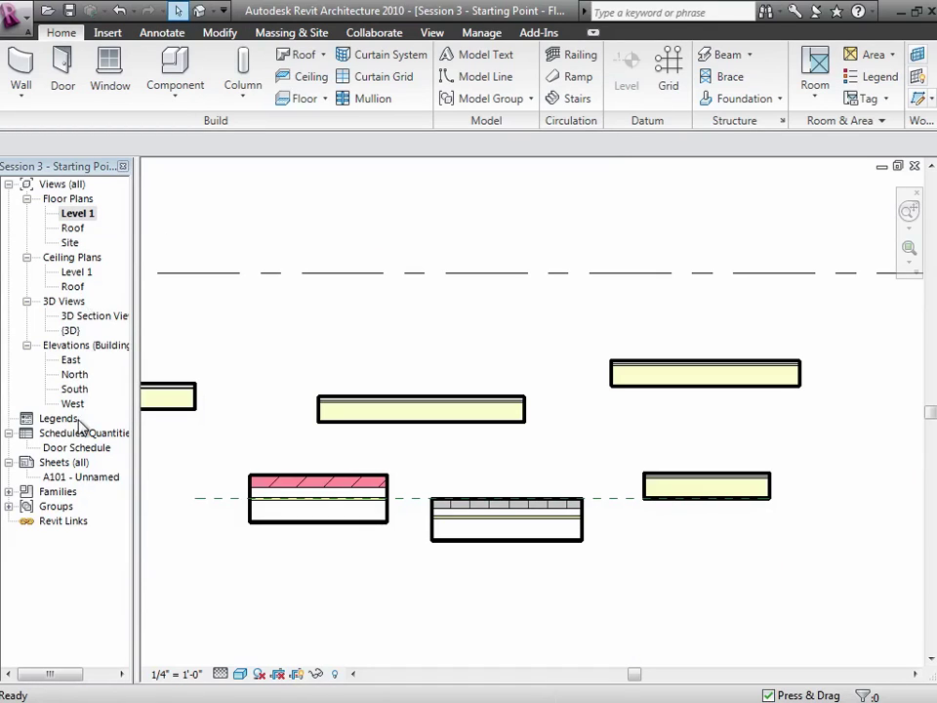
double_click(78, 389)
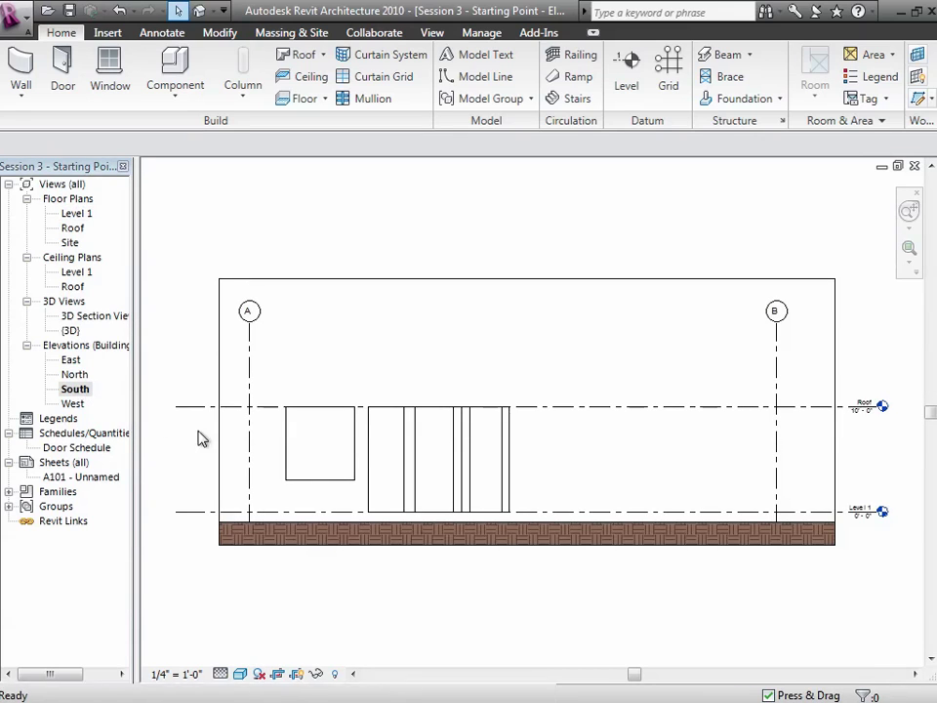
left_click(329, 486)
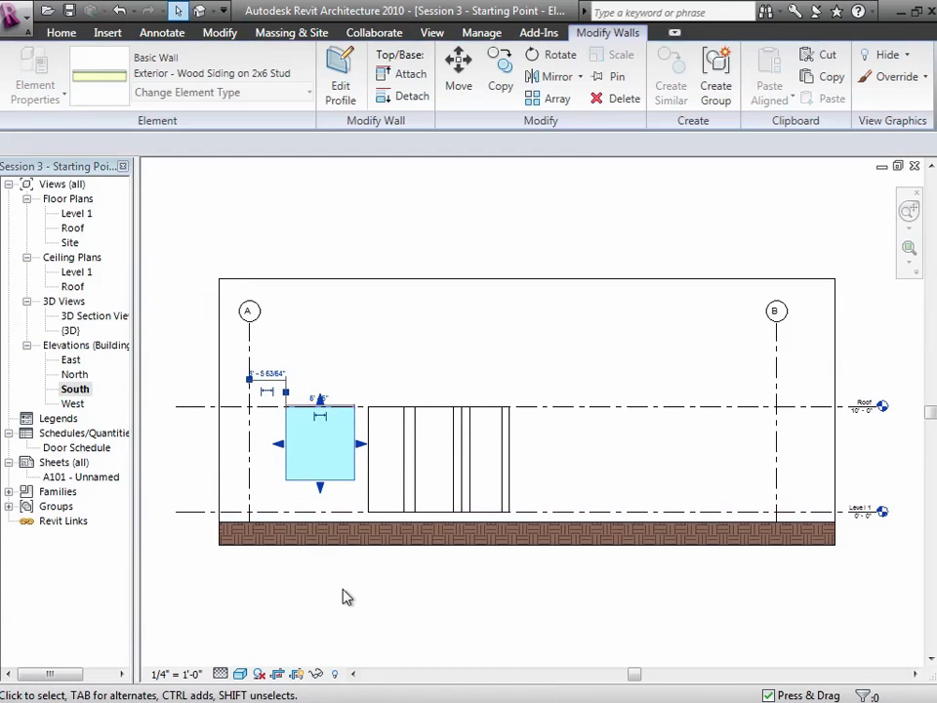
left_click(56, 102)
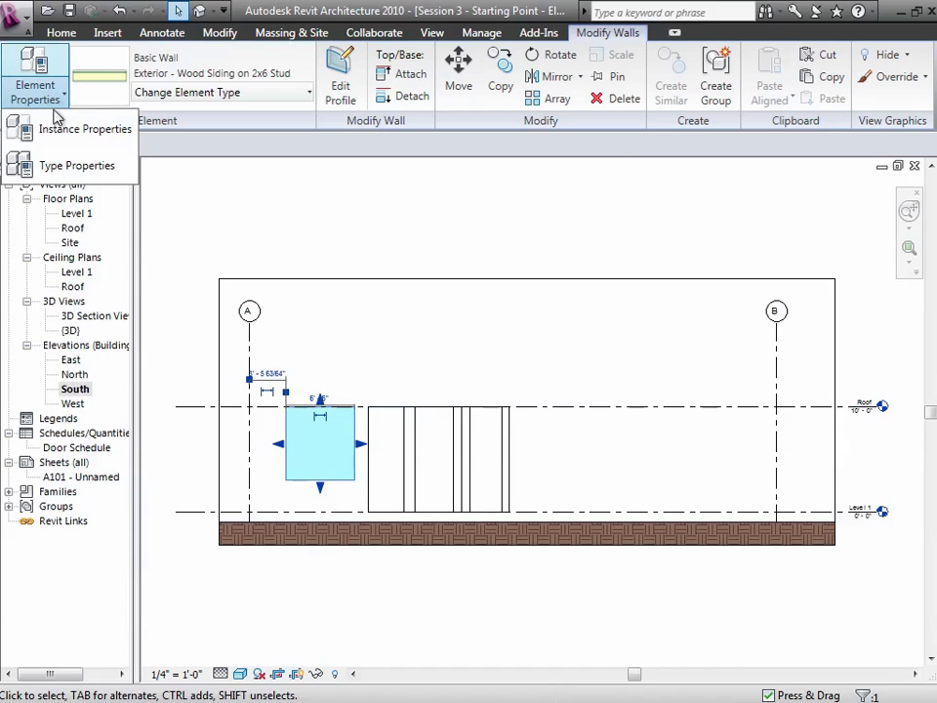
left_click(55, 133)
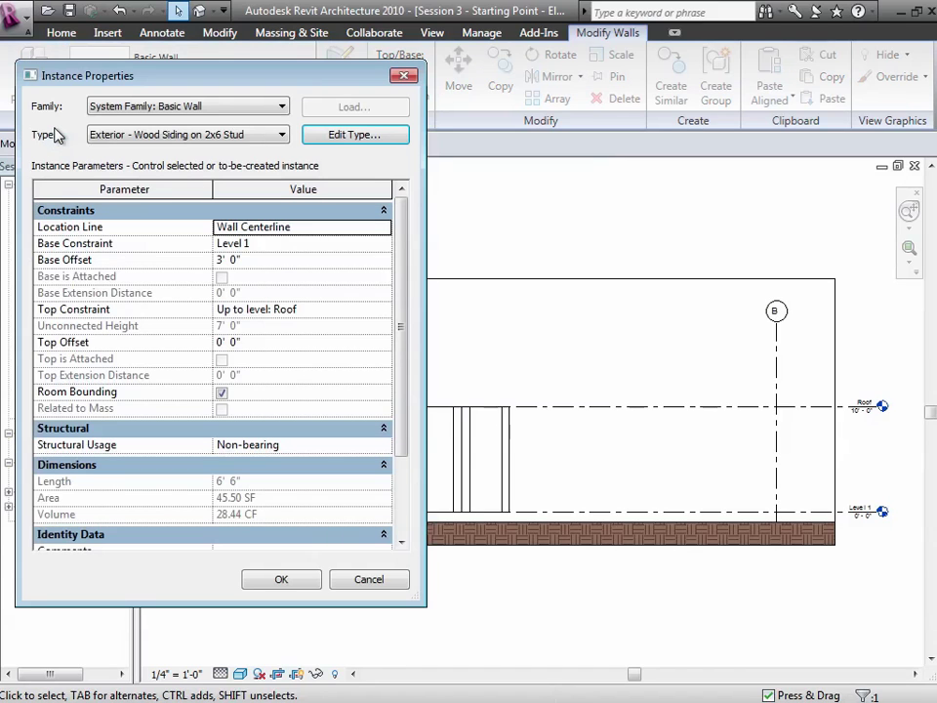
left_click(251, 260)
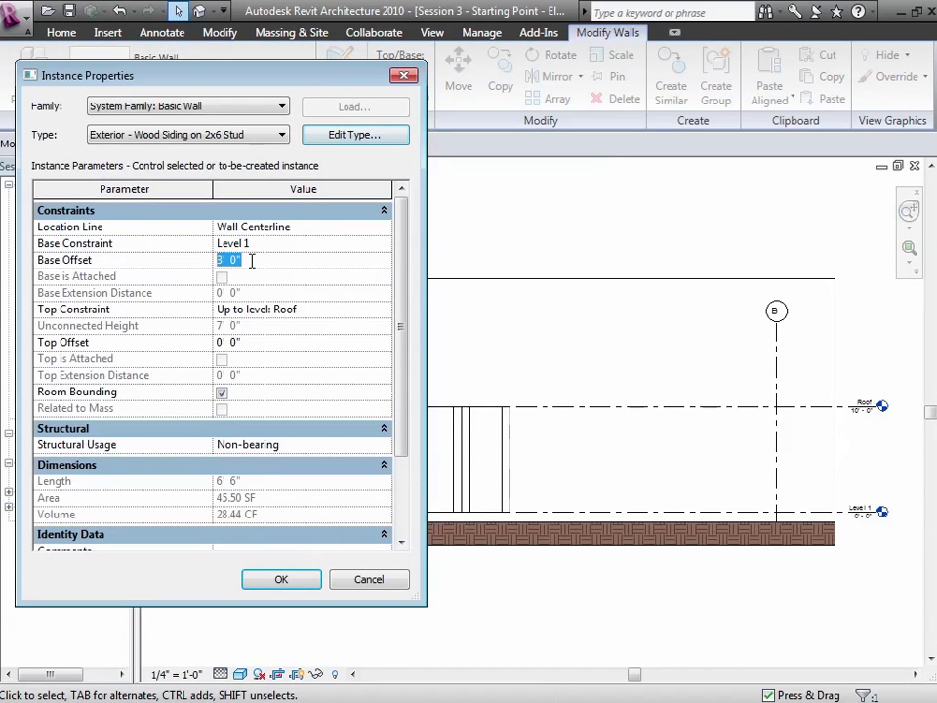
type("5")
left_click(299, 581)
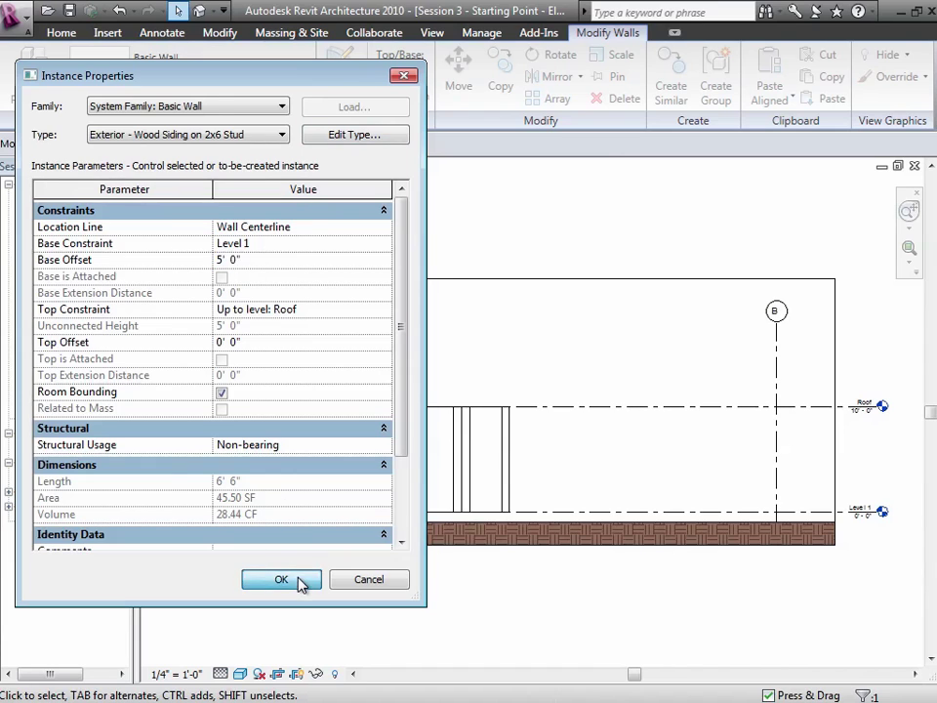
left_click(317, 586)
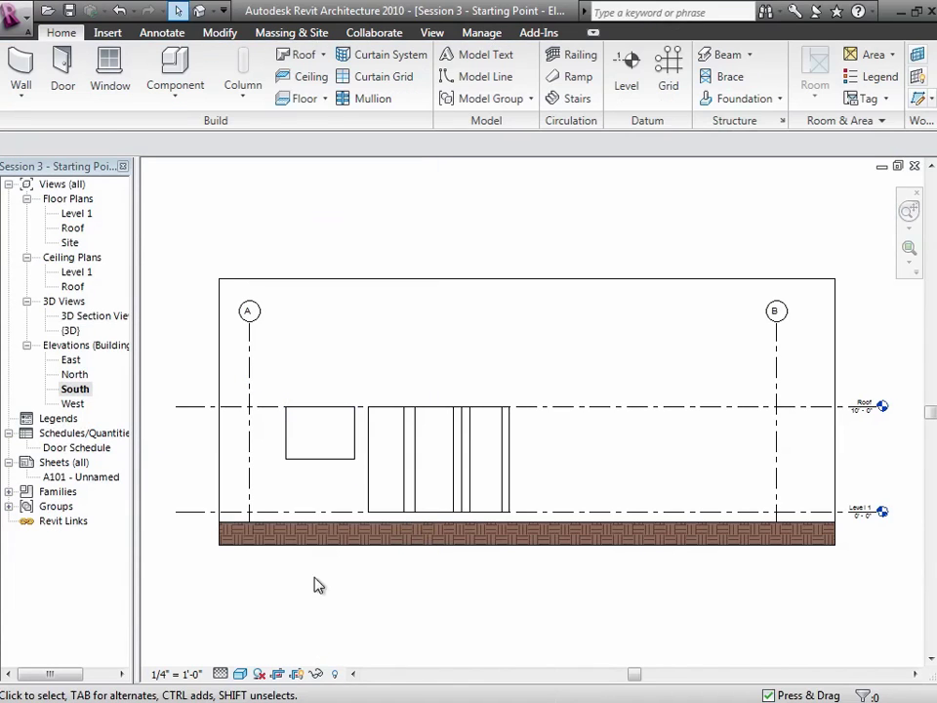
Set the base offset of the wall nearest grid A to -5' 0" so it extends below Level 1
left_click(331, 462)
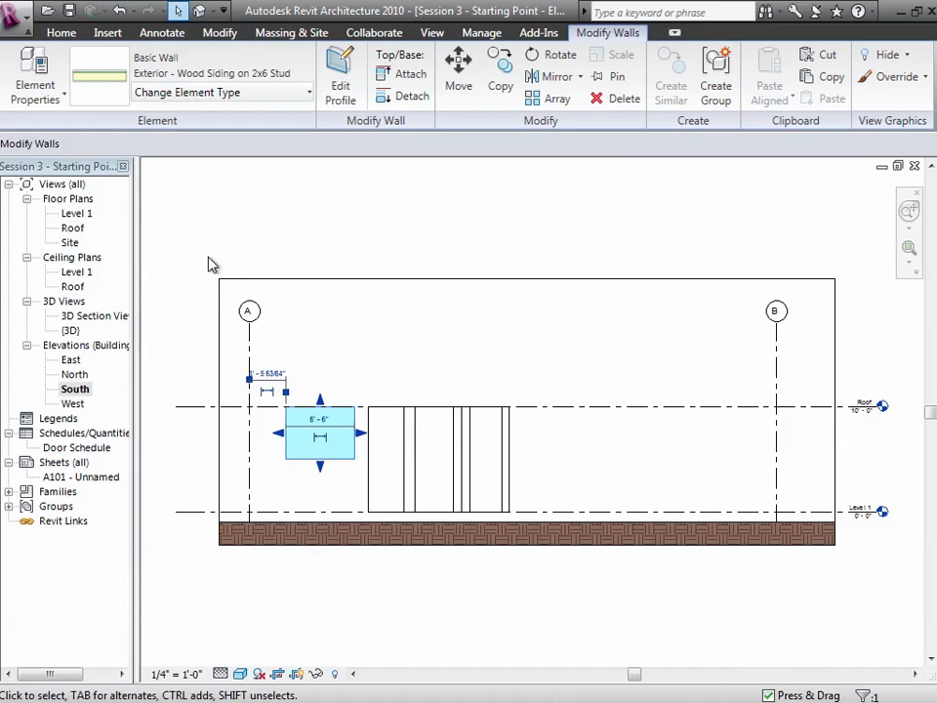
left_click(49, 83)
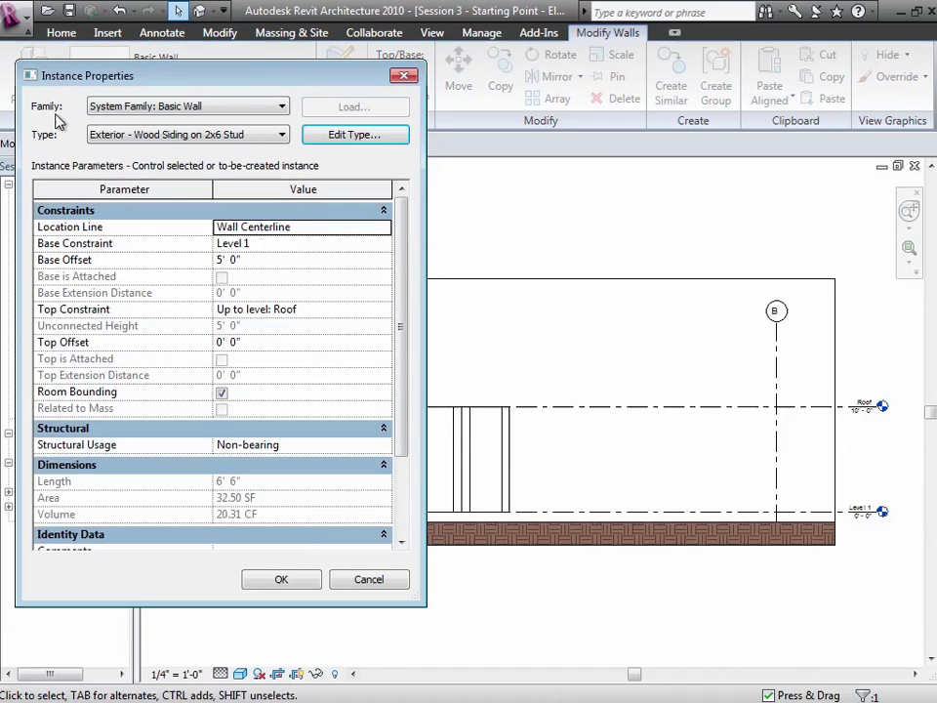
left_click(255, 263)
type("-5")
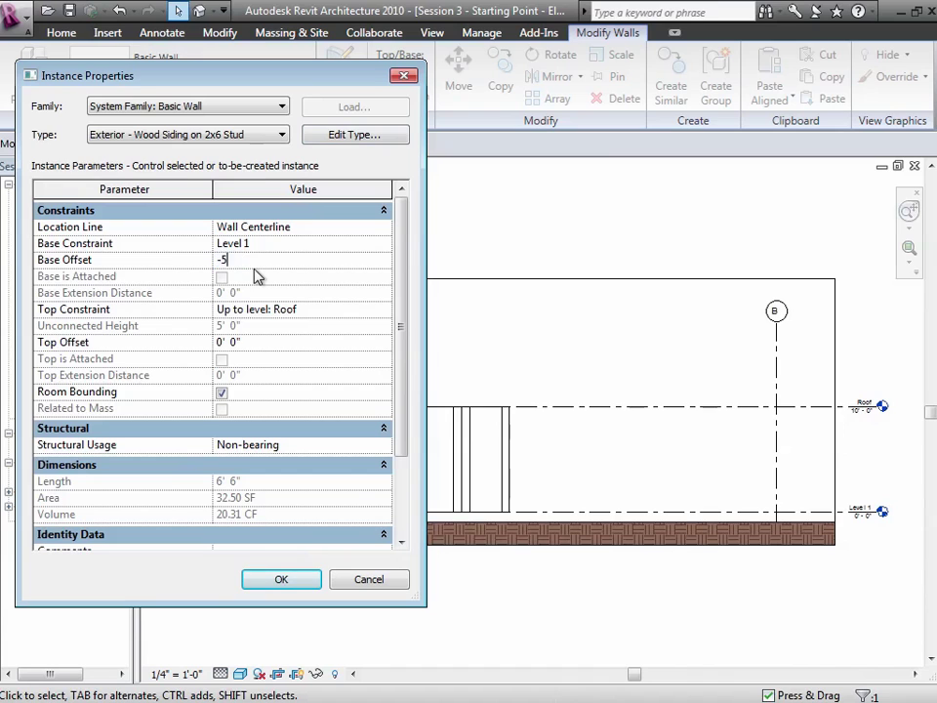
key("Tab")
left_click(303, 580)
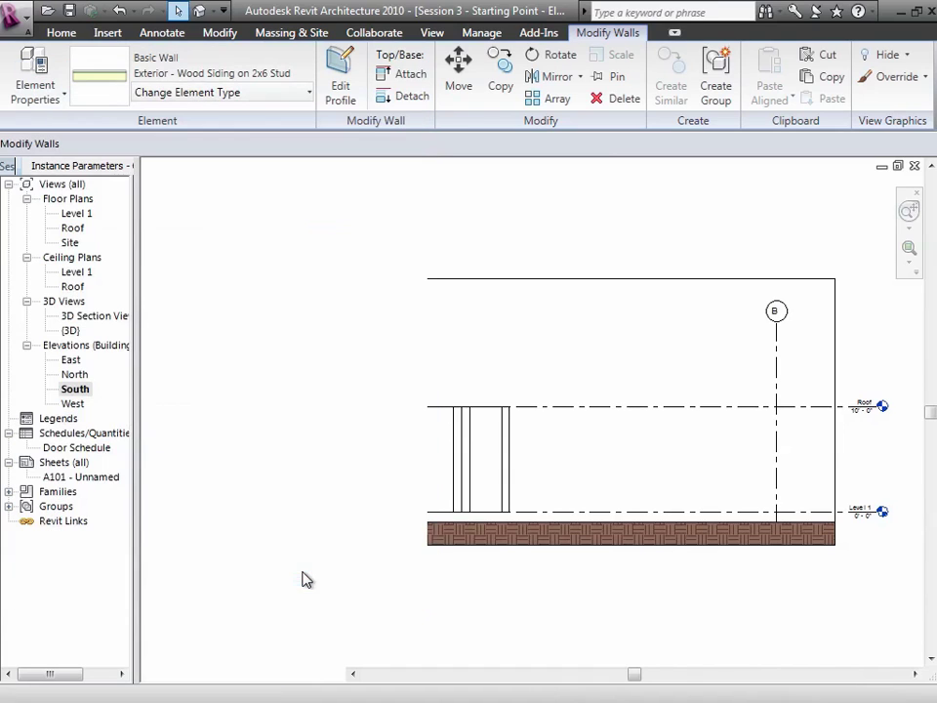
left_click(298, 636)
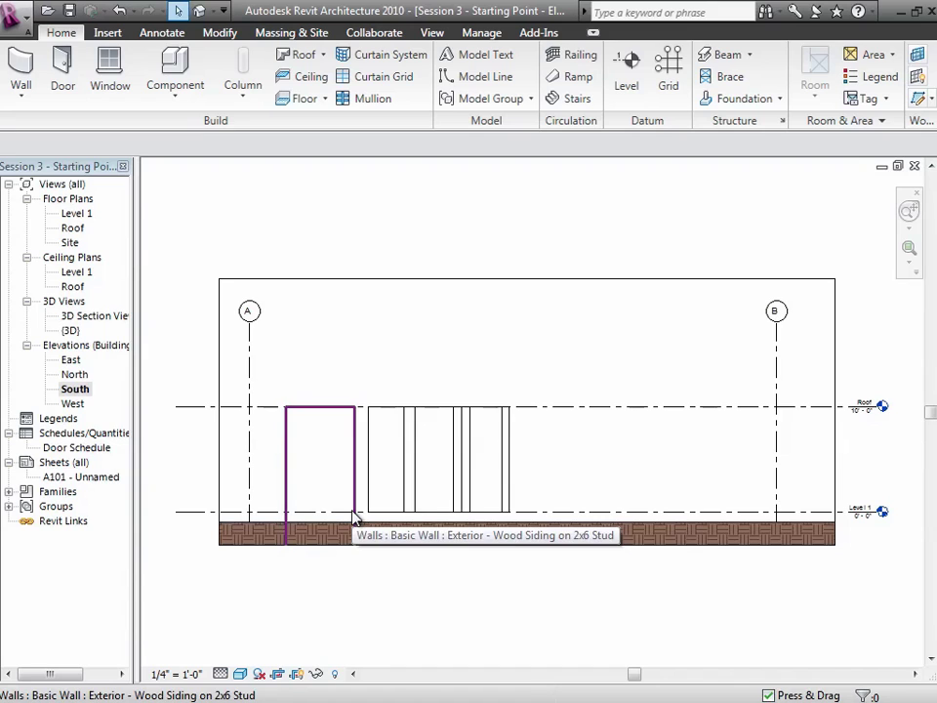
Set the top offset of the wall nearest grid A to 3' 0" above the Roof level
left_click(289, 440)
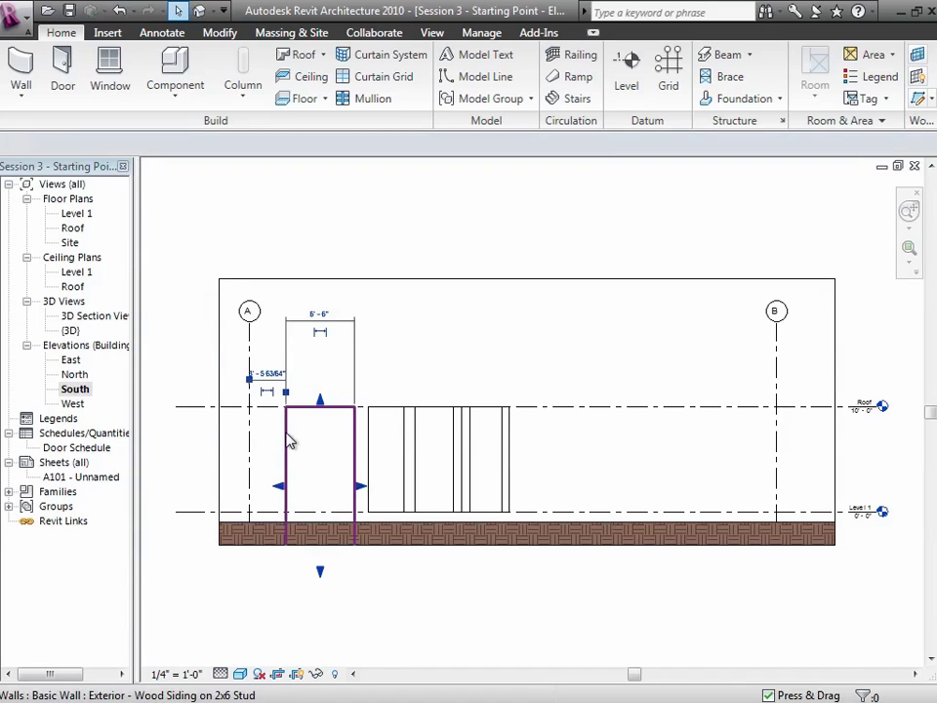
left_click(29, 93)
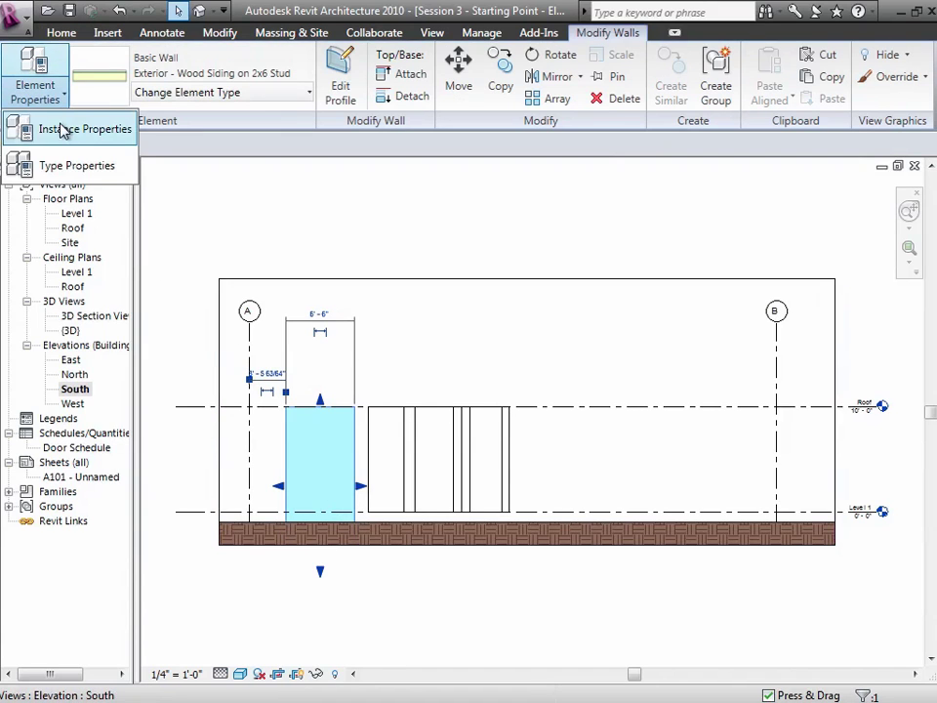
left_click(63, 131)
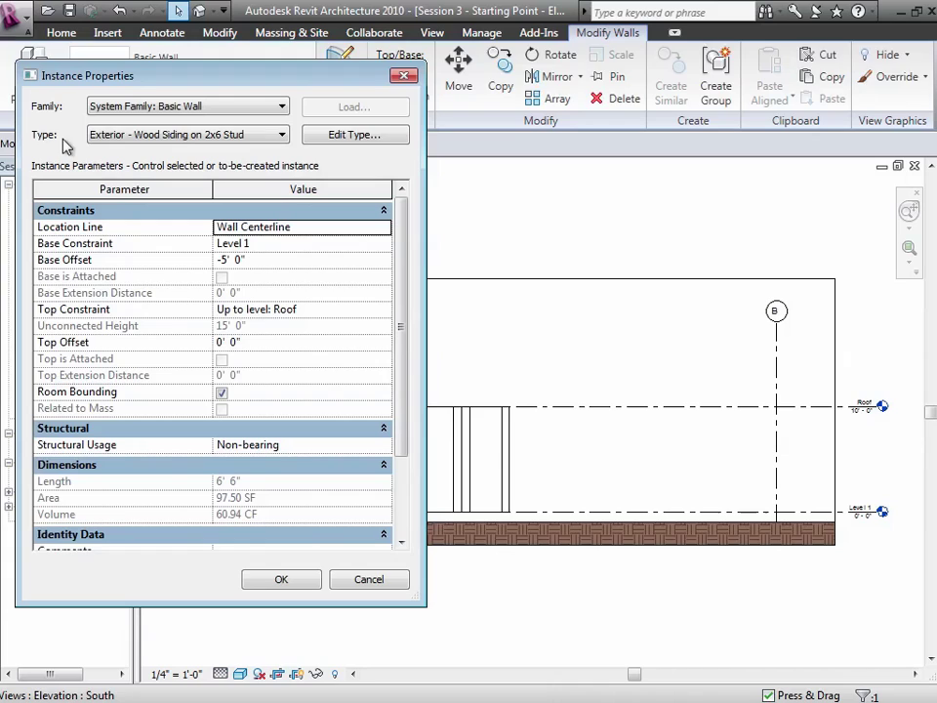
left_click(264, 342)
type("3")
key("Tab")
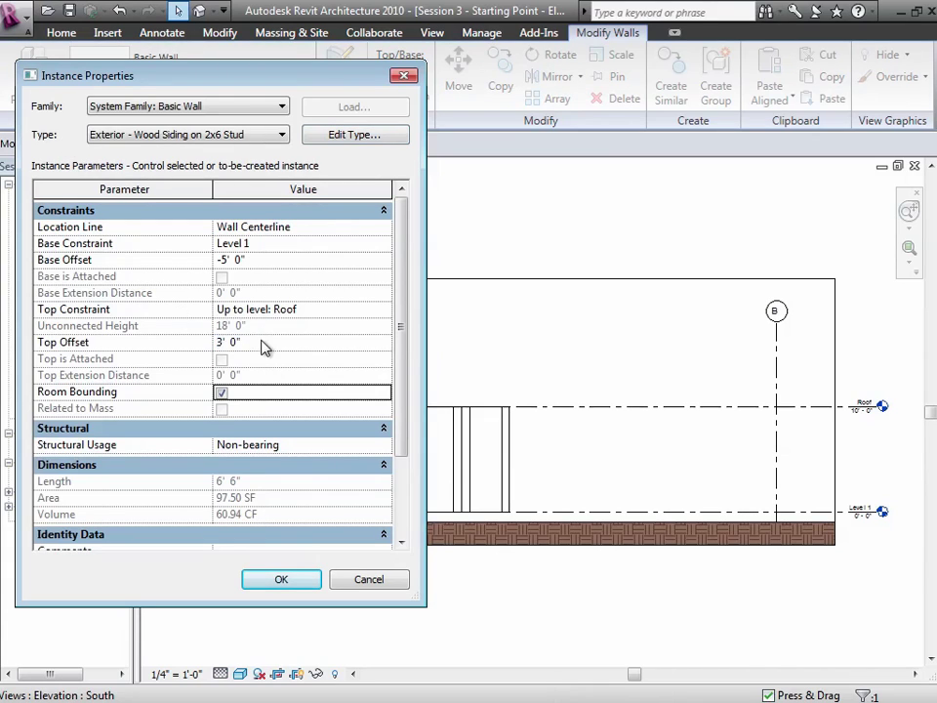
left_click(279, 580)
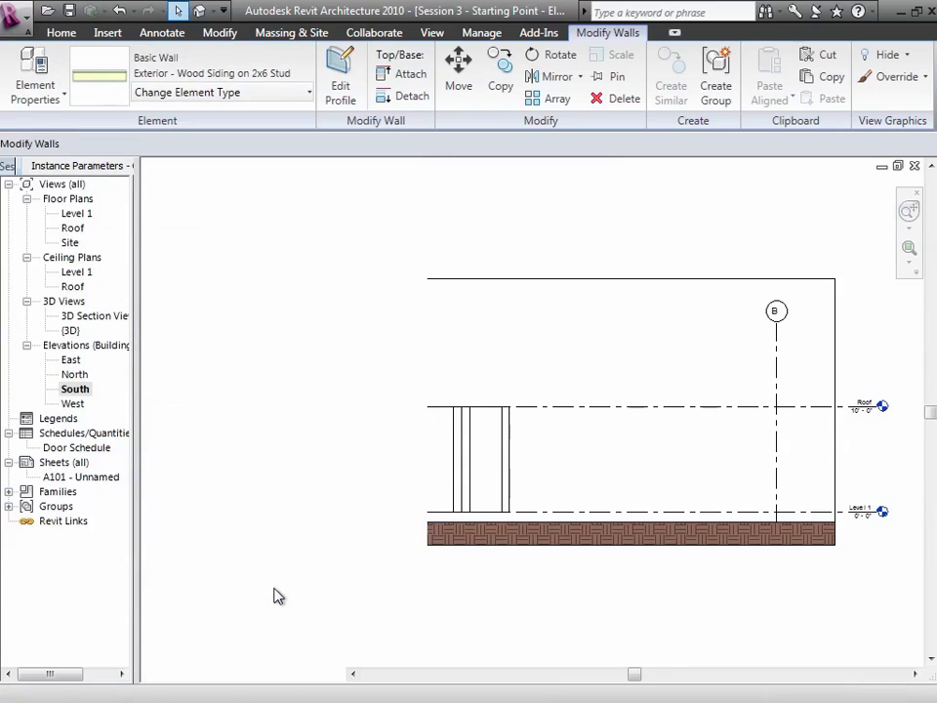
left_click(262, 634)
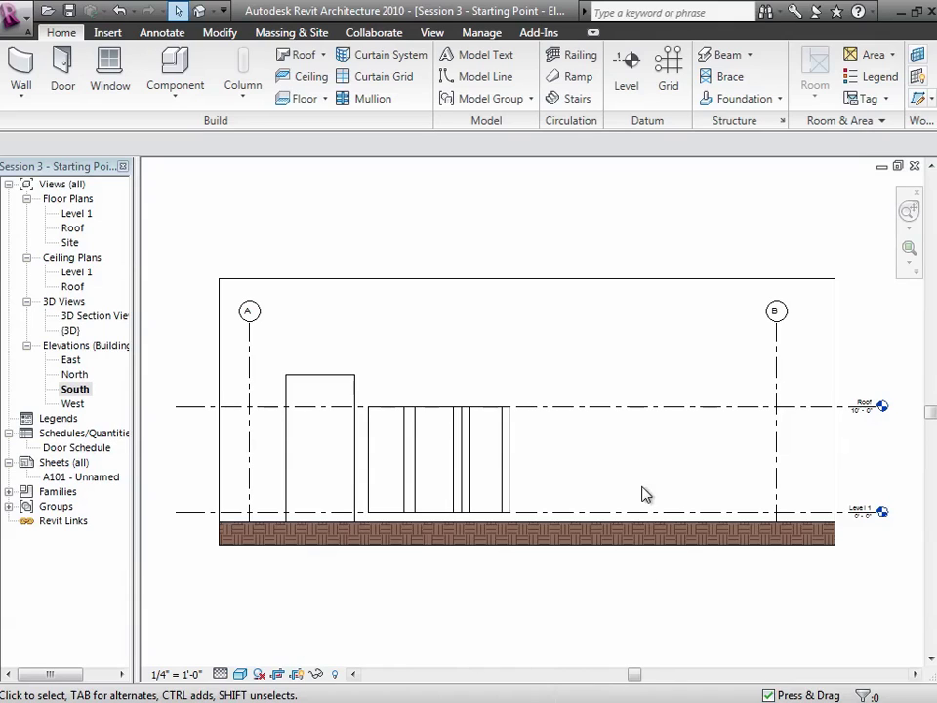
Raise the Roof level to 12' 0" above Level 1 in the South elevation
left_click(616, 408)
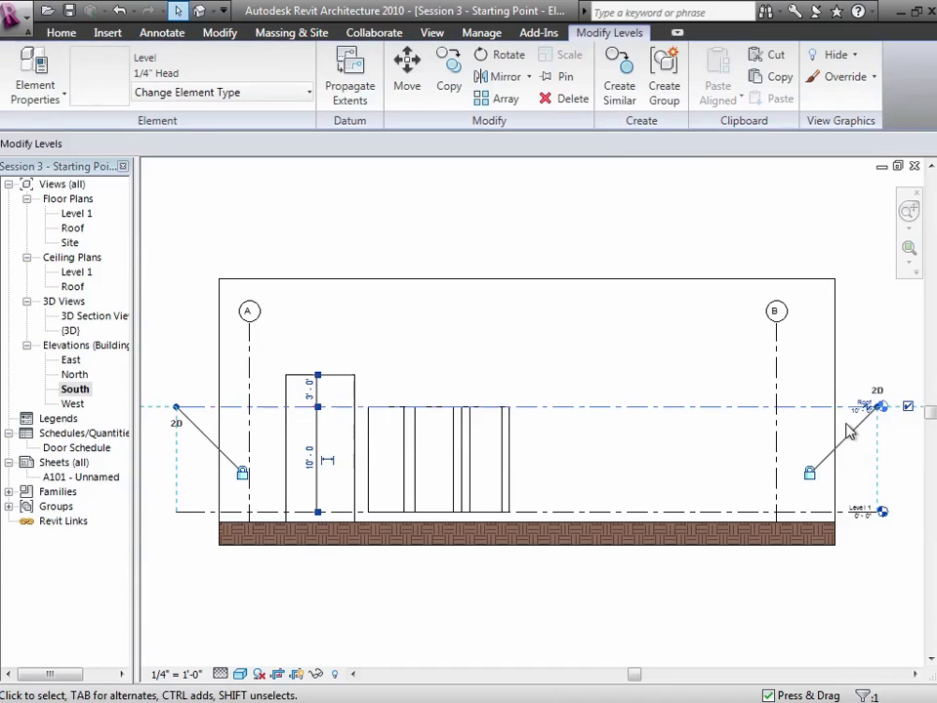
left_click(309, 457)
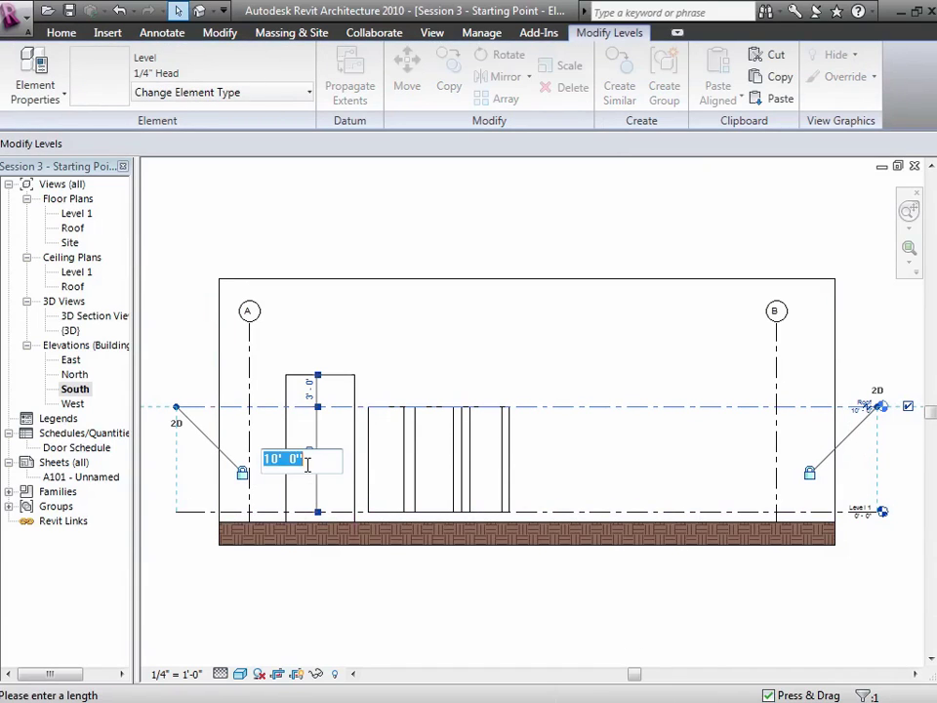
type("12")
key("Return")
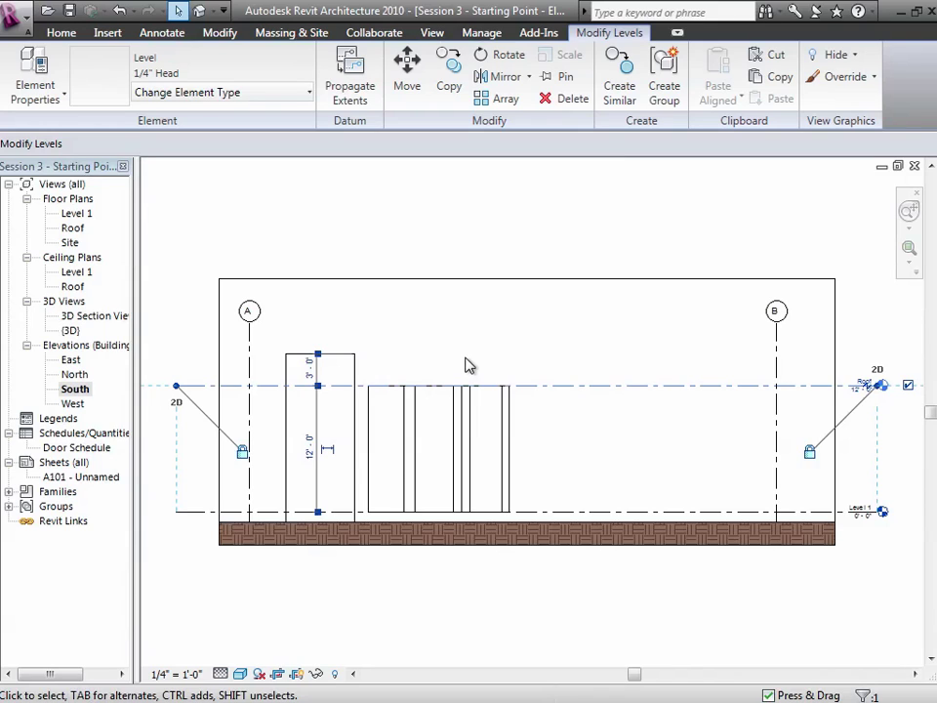
key("Escape")
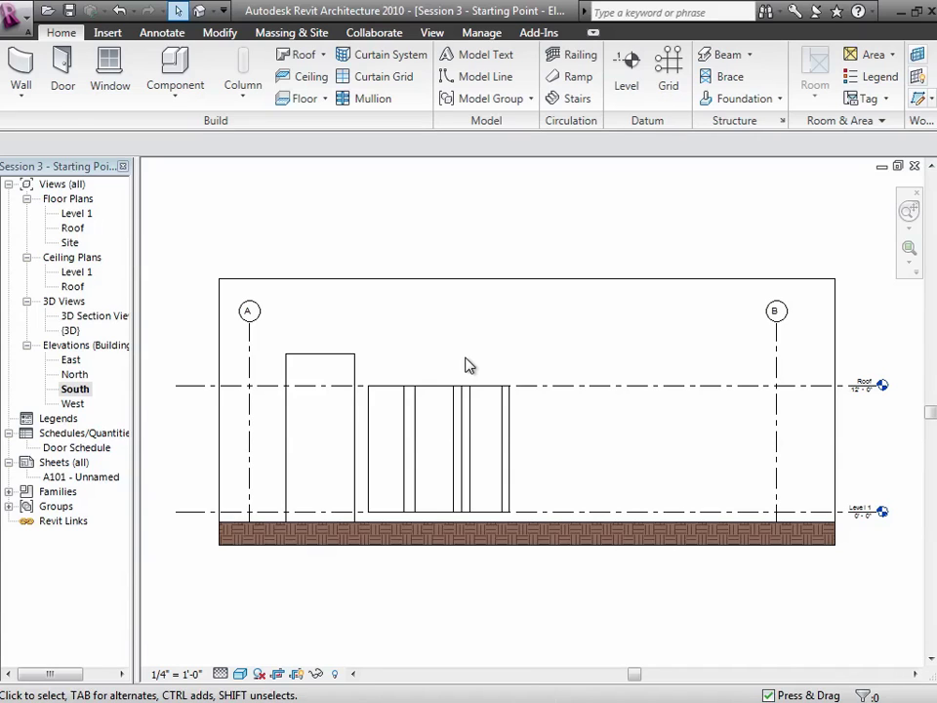
Constrain the top of the Exterior - Brick on Mtl. Stud wall to Level 1 with a top offset of 2' 6"
left_click(387, 392)
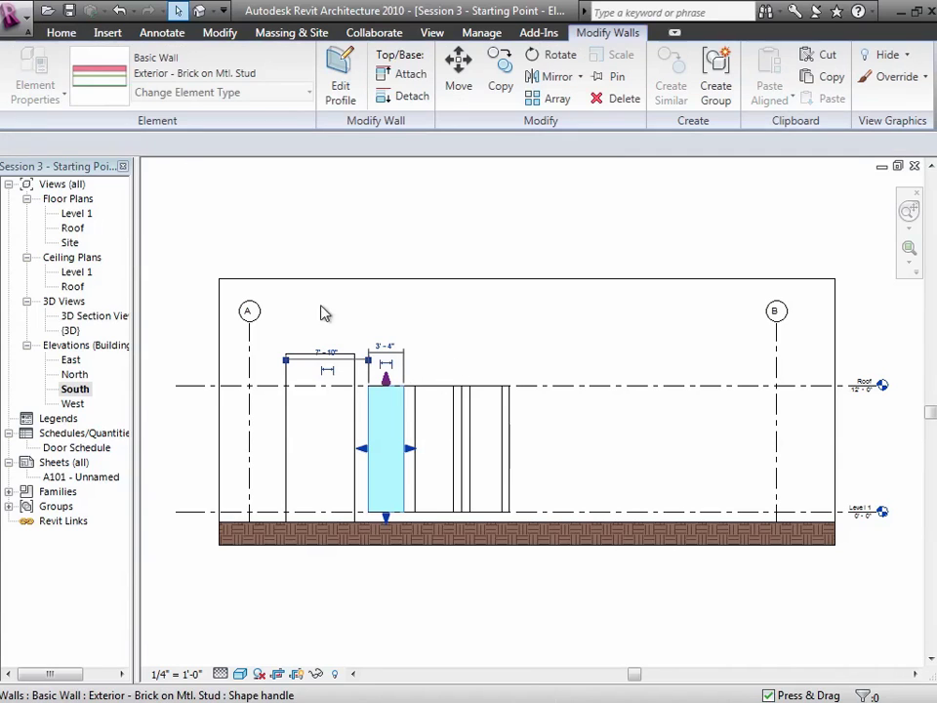
left_click(39, 94)
left_click(60, 129)
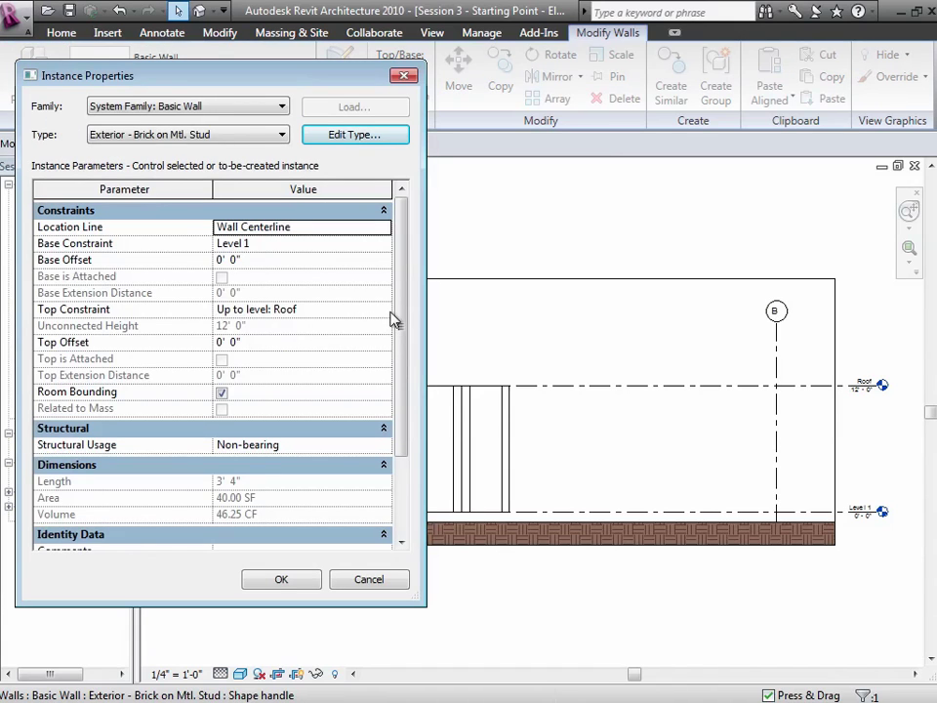
left_click(384, 310)
left_click(293, 335)
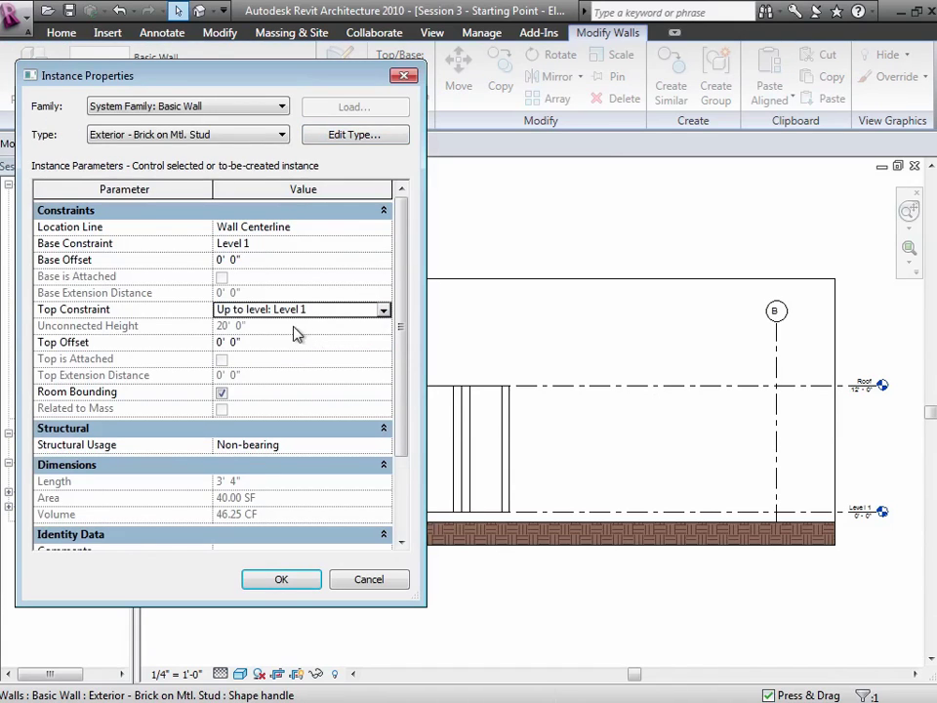
left_click(285, 341)
type("2 6")
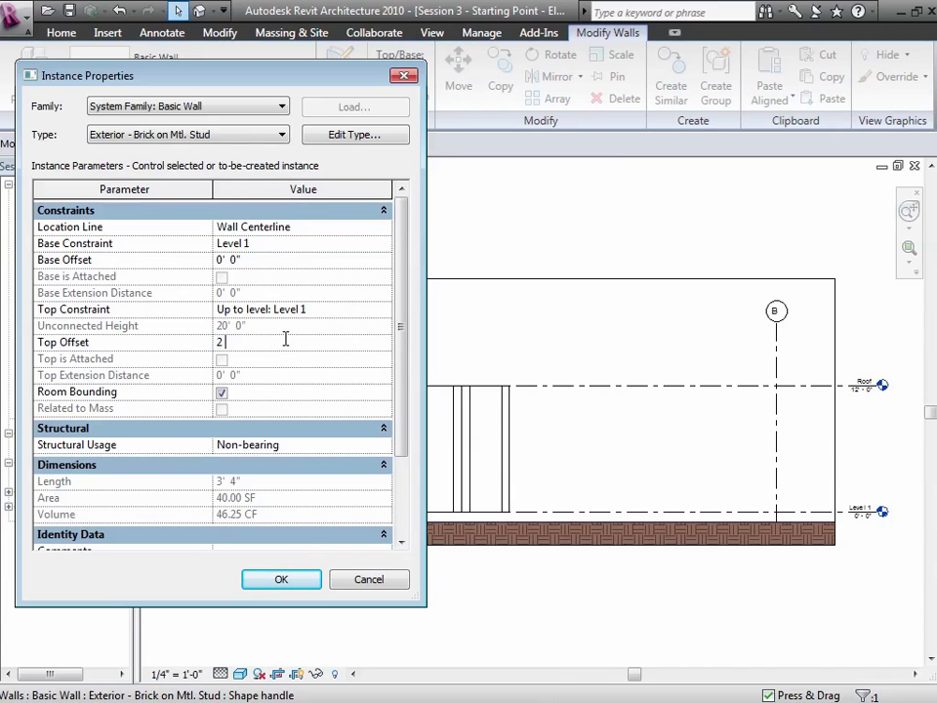
left_click(281, 580)
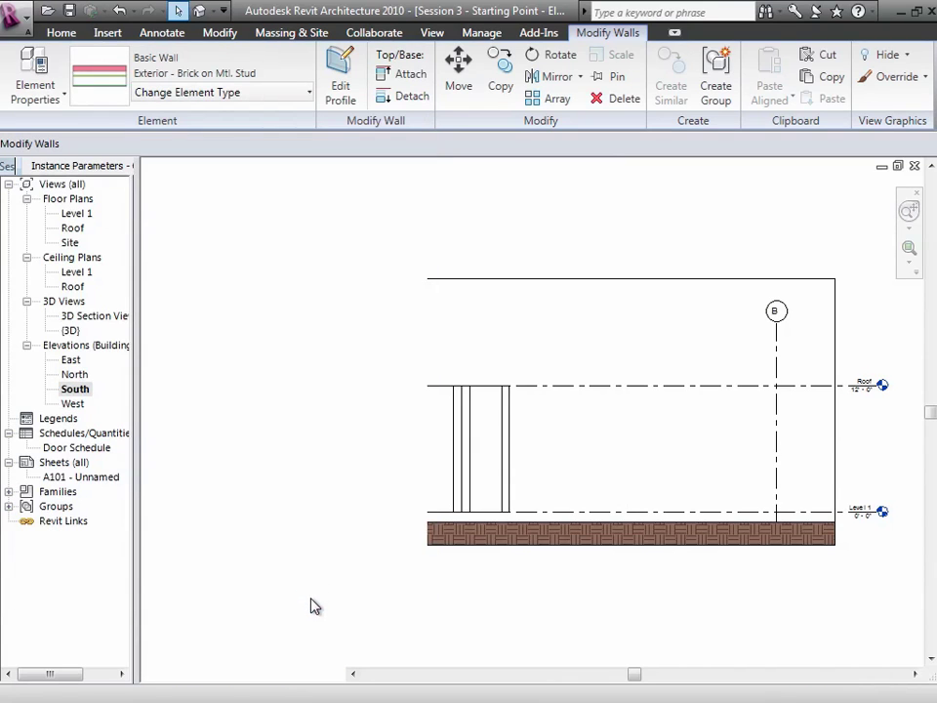
left_click(303, 633)
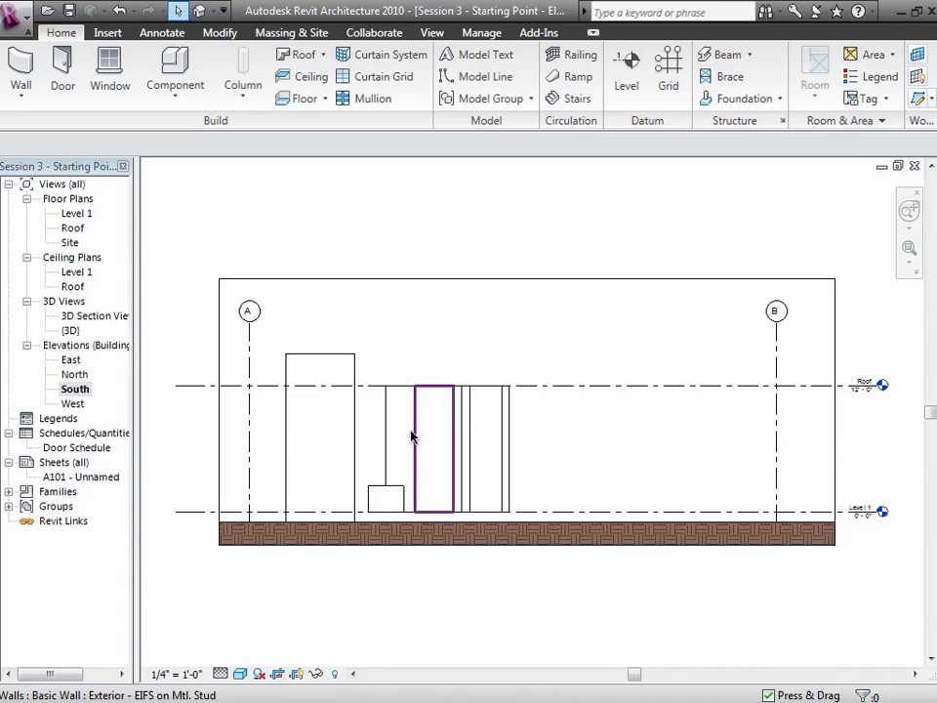
Set the base offset of the Exterior - Wood Siding on 2x6 Stud wall to 7' 0" above Level 1
left_click(499, 454)
left_click(64, 100)
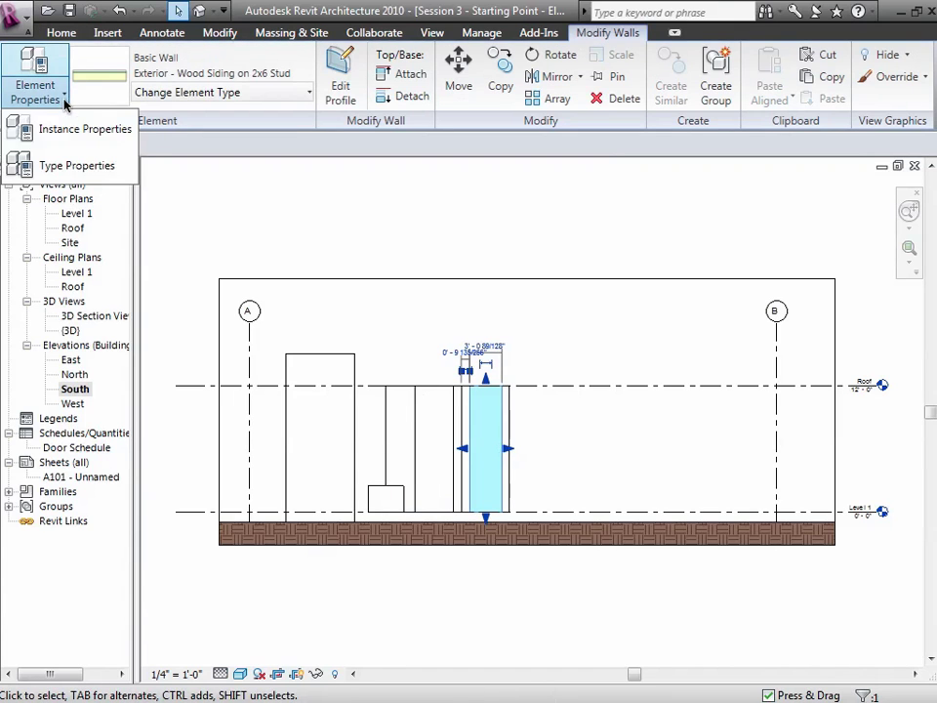
left_click(68, 133)
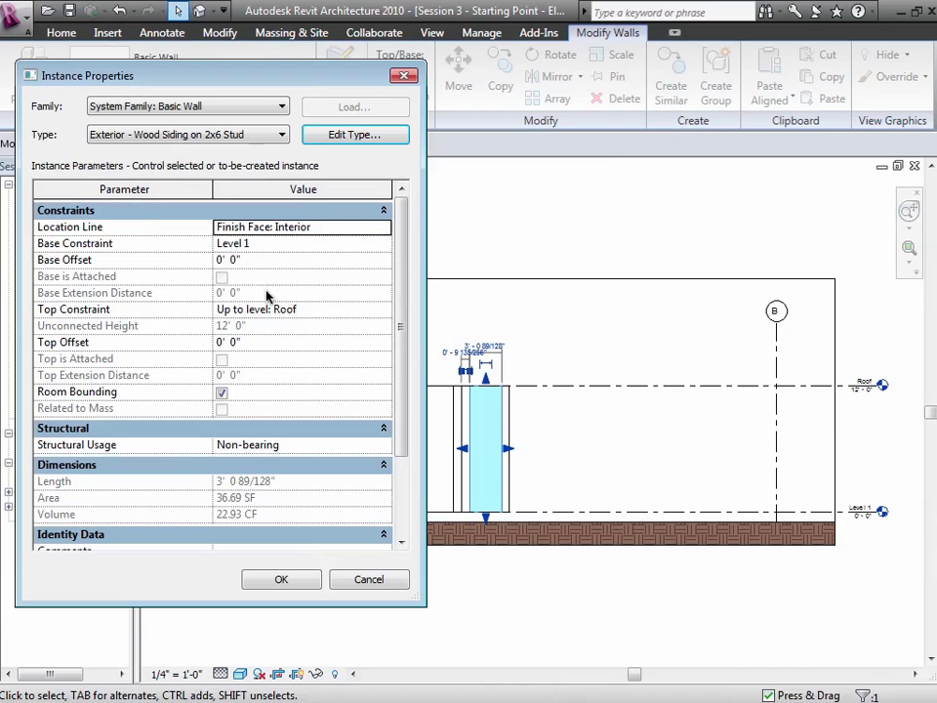
left_click(286, 261)
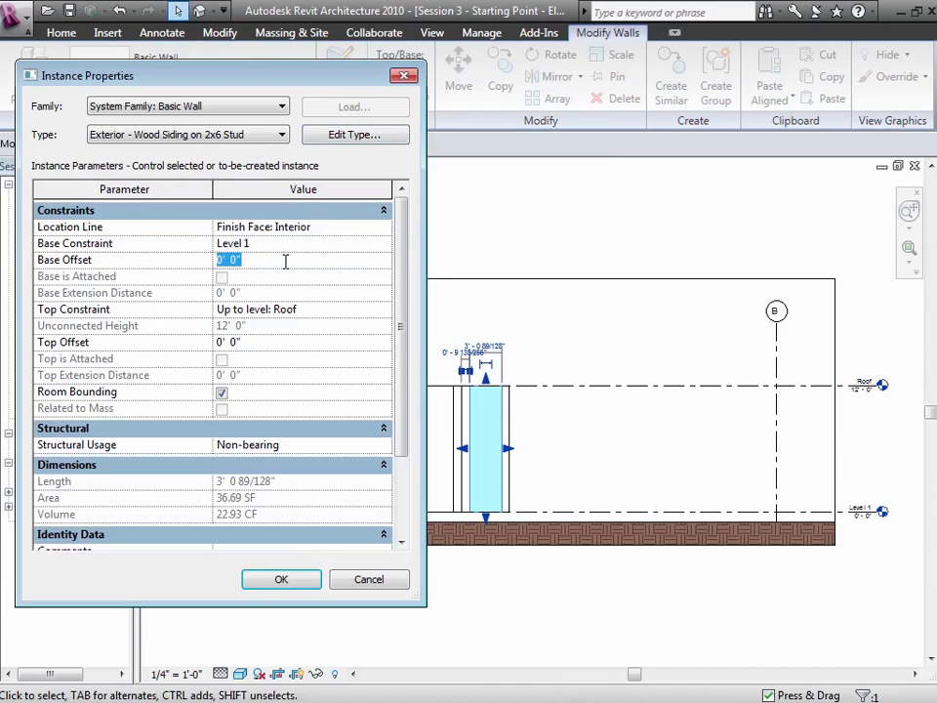
type("7")
key("Tab")
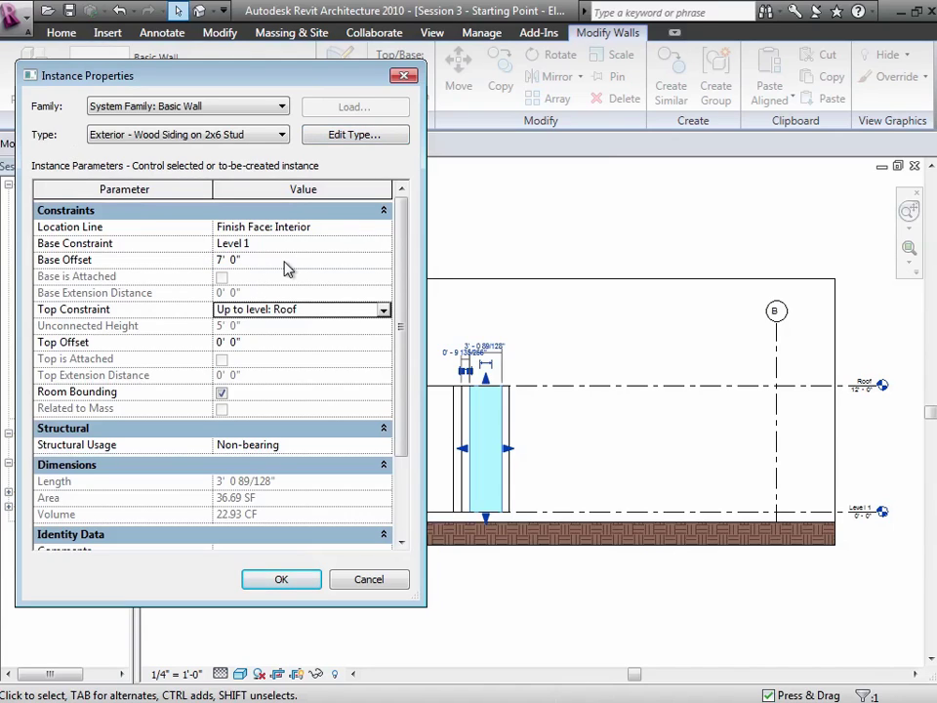
left_click(285, 585)
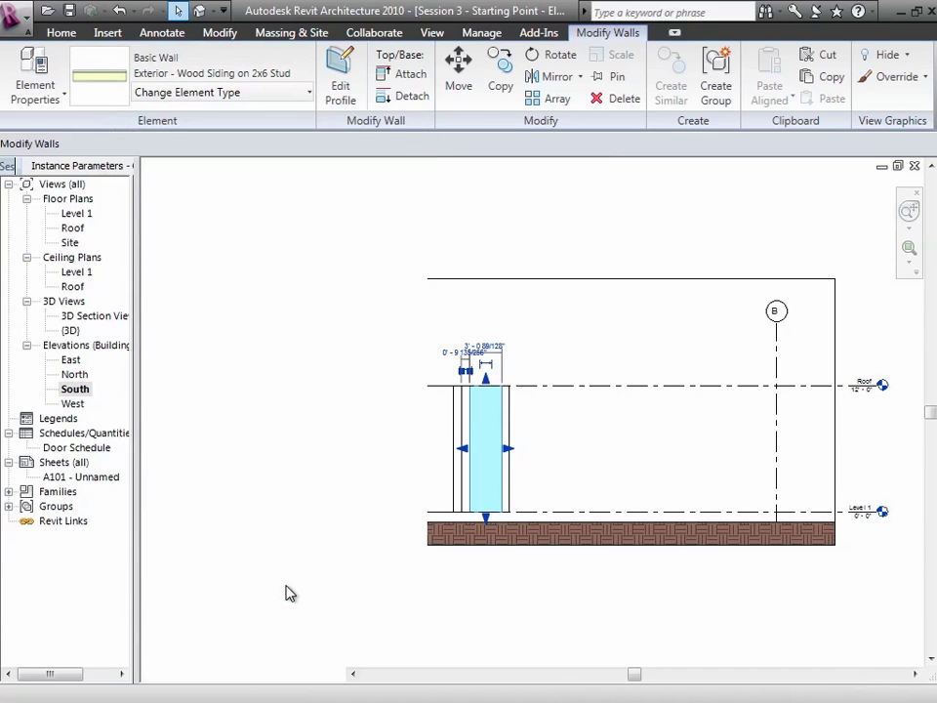
left_click(455, 617)
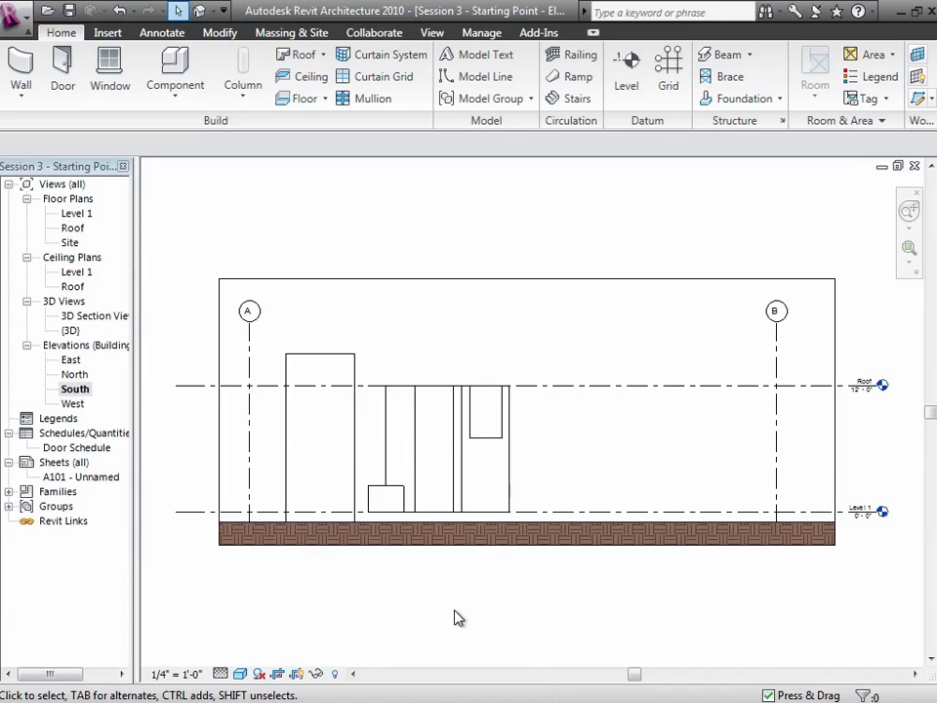
Constrain the base of the shortened wood siding wall to the Roof level with a base offset of -3' 0"
left_click(485, 440)
left_click(35, 95)
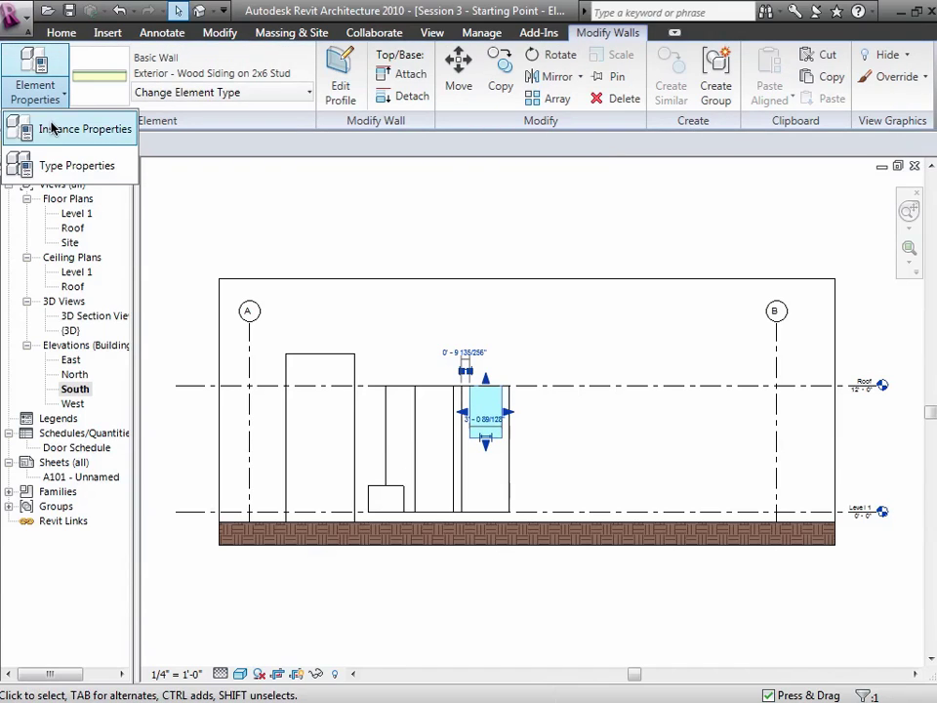
left_click(53, 129)
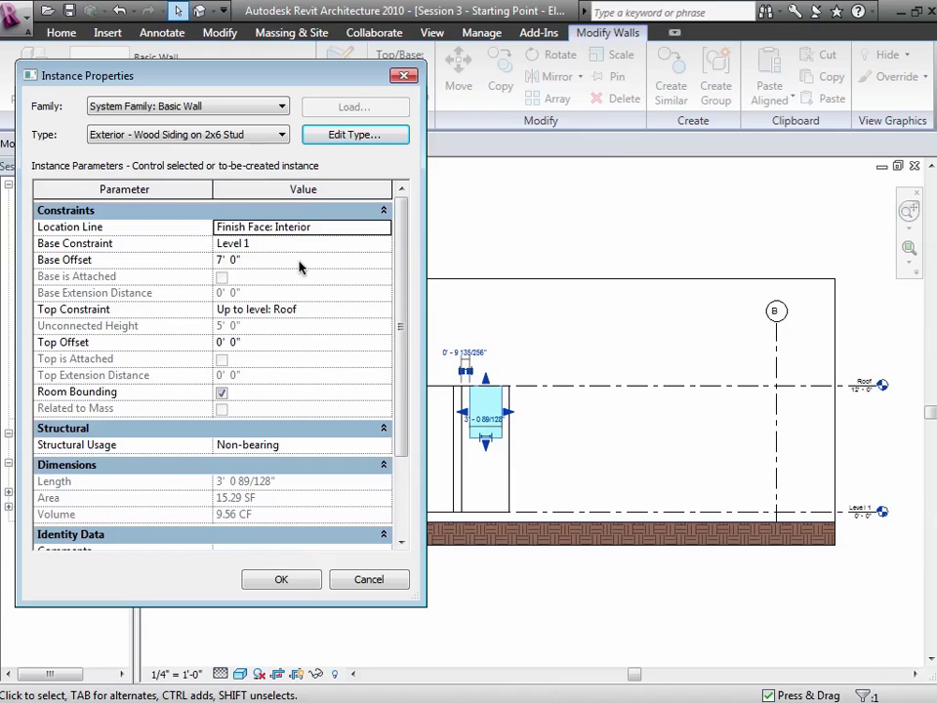
left_click(383, 244)
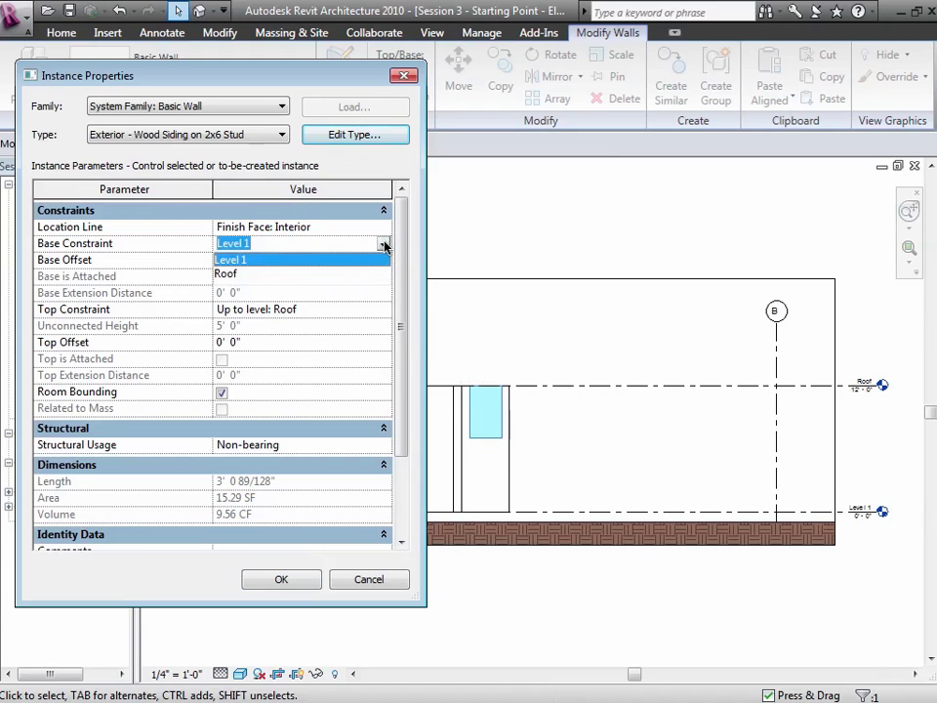
left_click(306, 274)
left_click(300, 262)
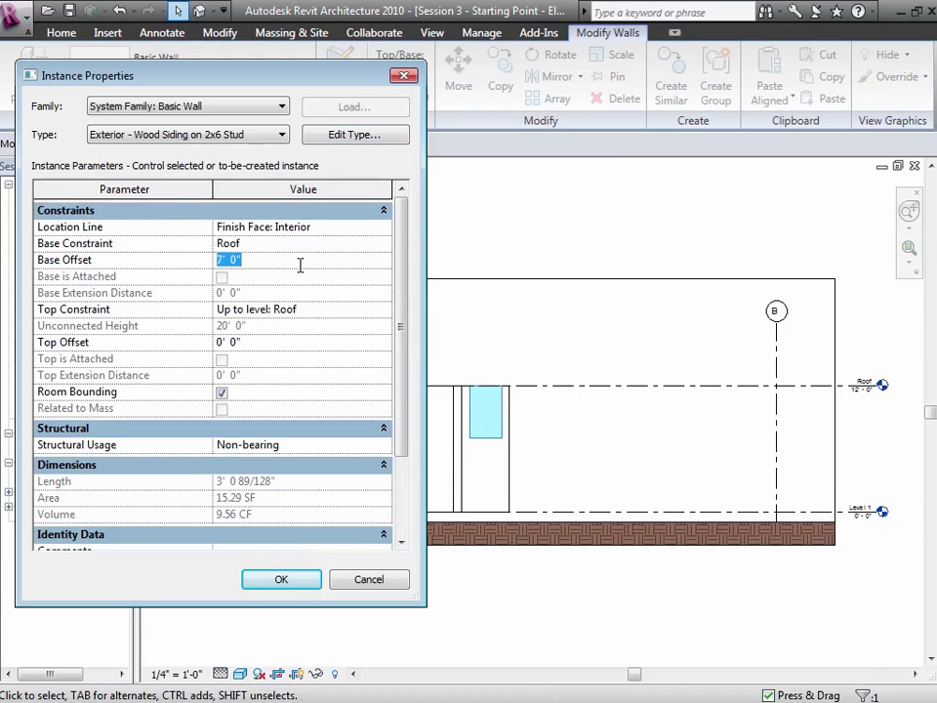
type("-3")
key("Tab")
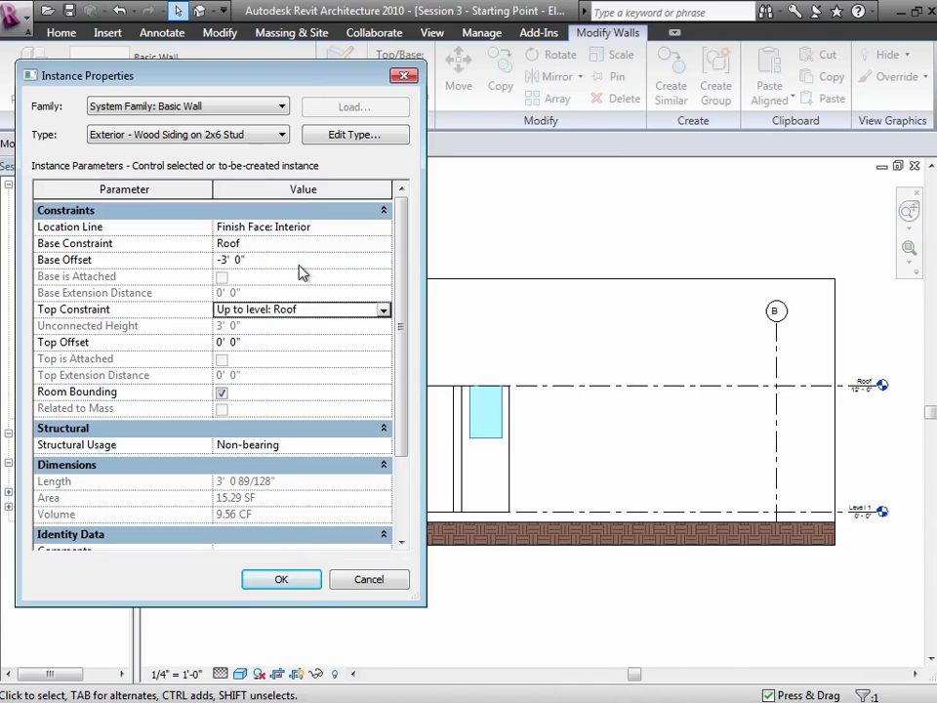
left_click(283, 579)
left_click(290, 602)
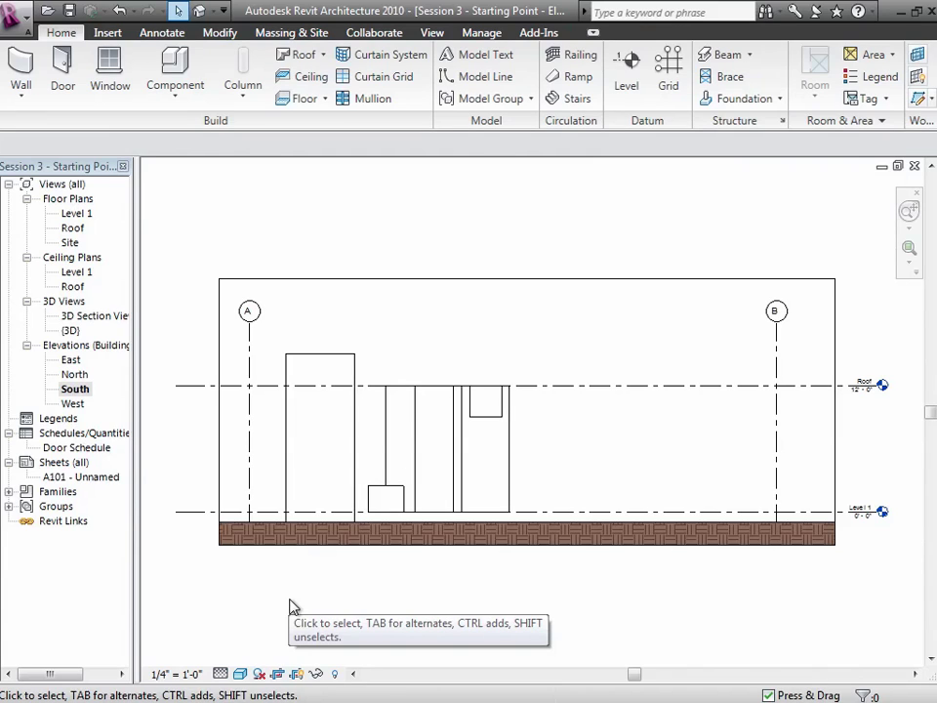
Raise the Roof level to 15' 0" above Level 1 in the South elevation
left_click(580, 391)
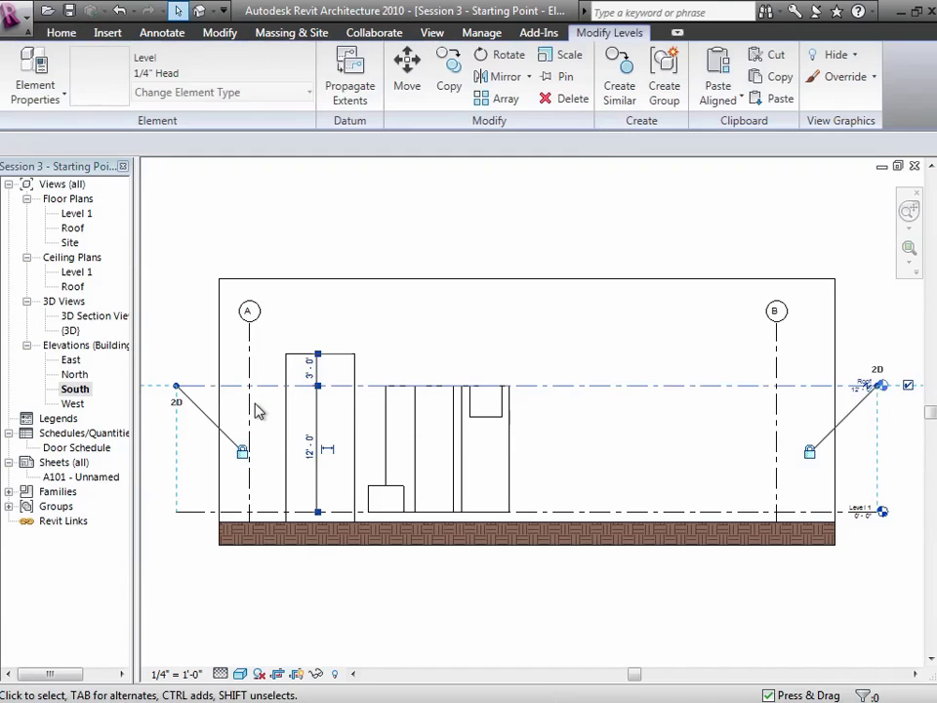
left_click(309, 444)
type("15")
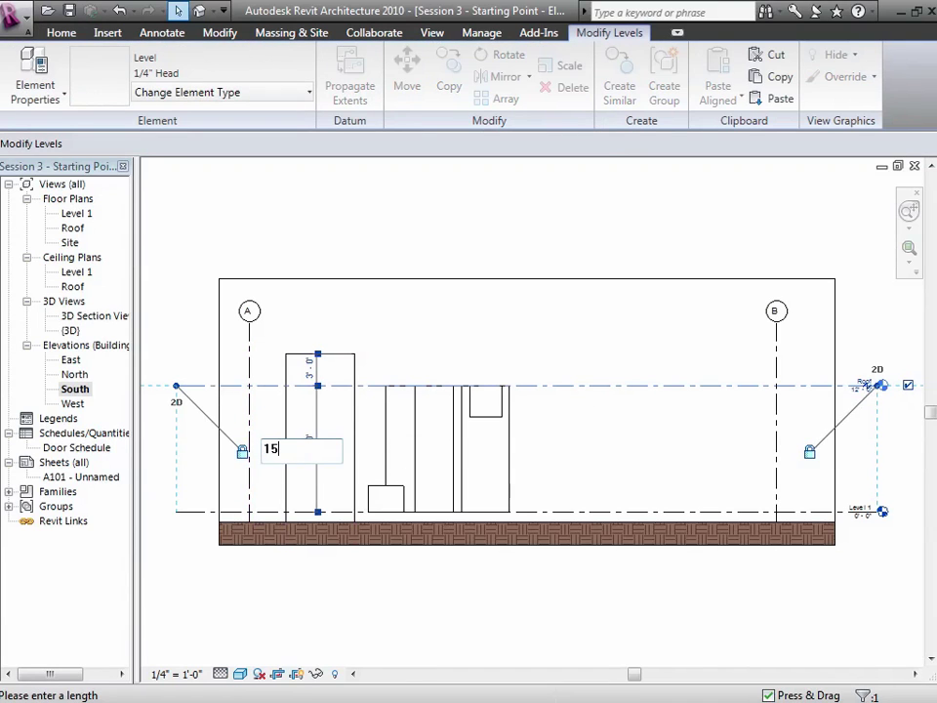
key("Return")
left_click(481, 337)
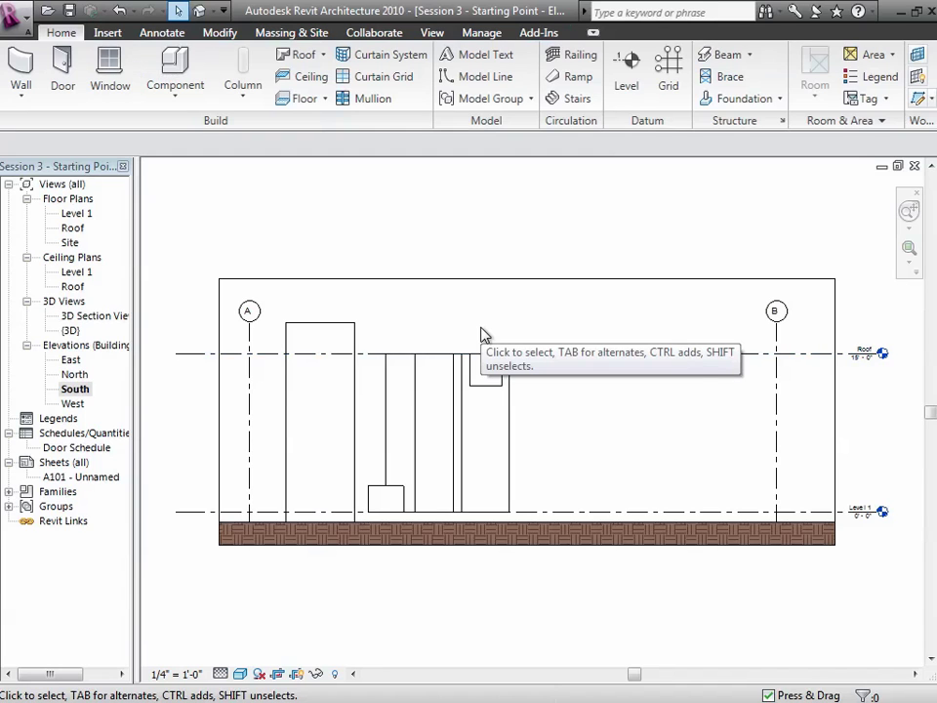
key("ctrl+Left")
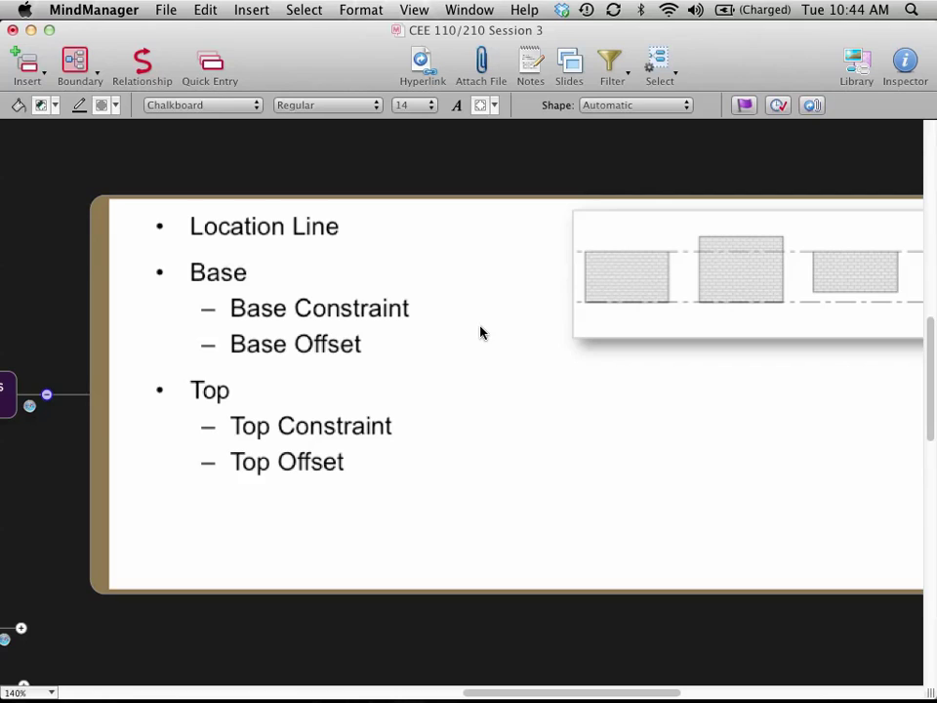
key("ctrl+Right")
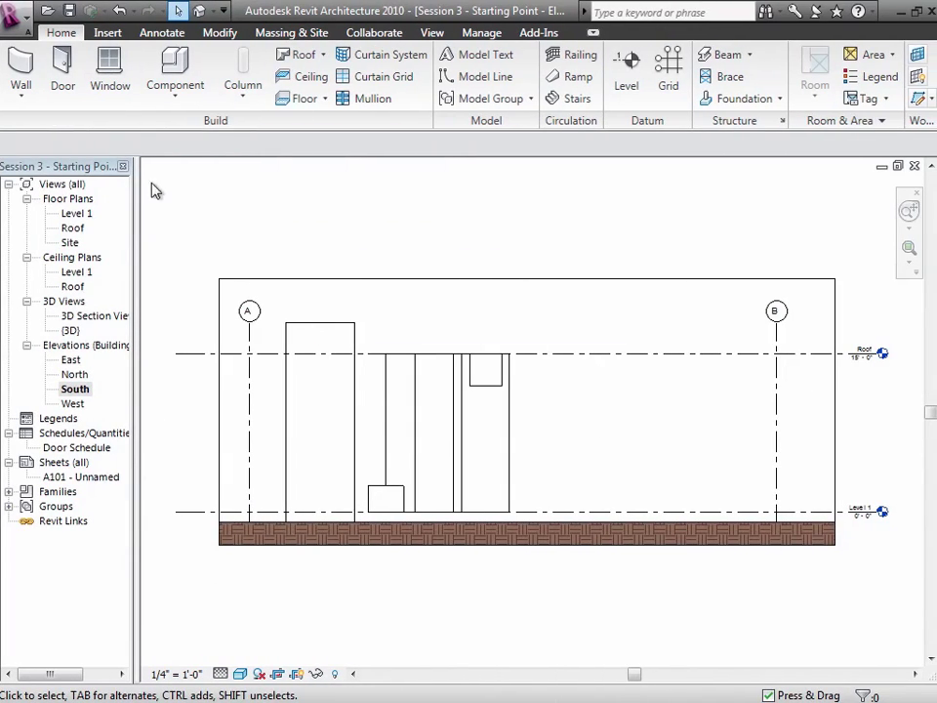
Open the Level 1 floor plan and fit the whole plan in the view
double_click(79, 213)
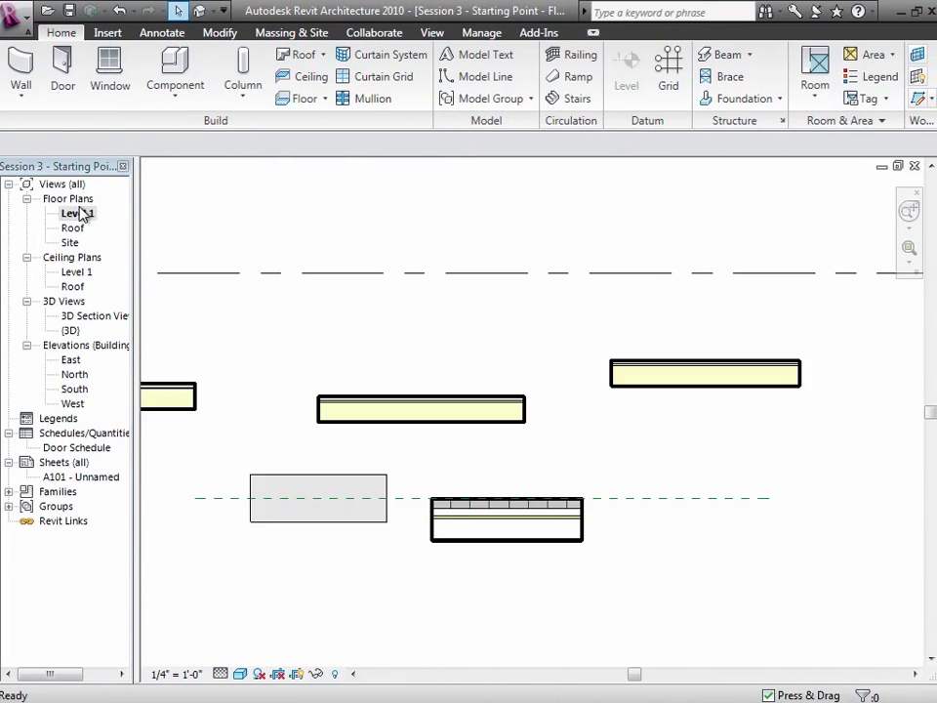
key("z")
key("f")
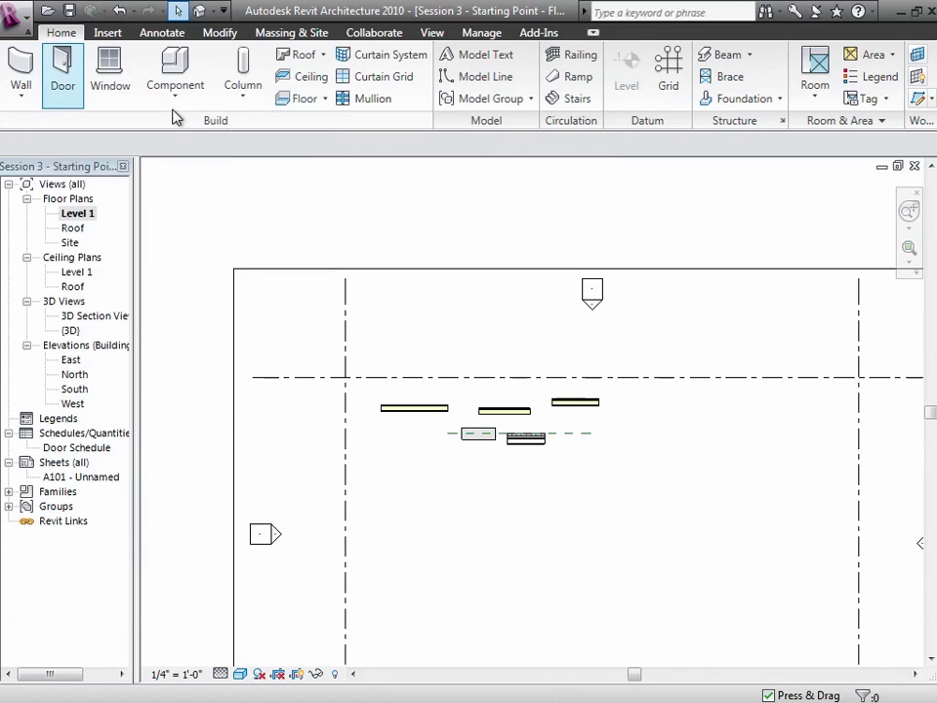
Start placing a regular wall with the type Exterior - Brick on CMU
left_click(27, 91)
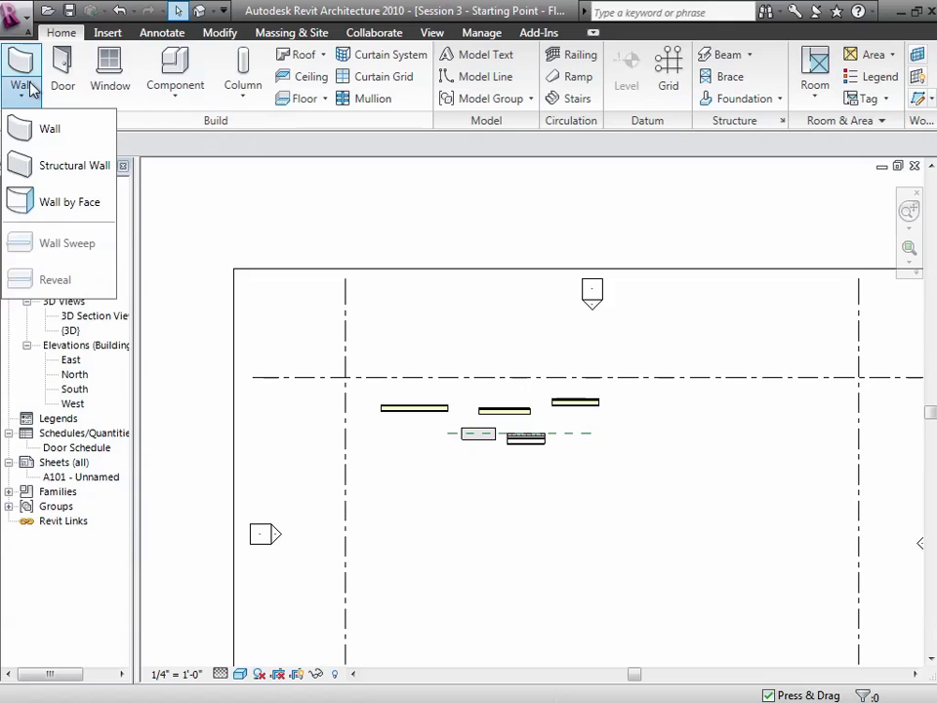
left_click(41, 129)
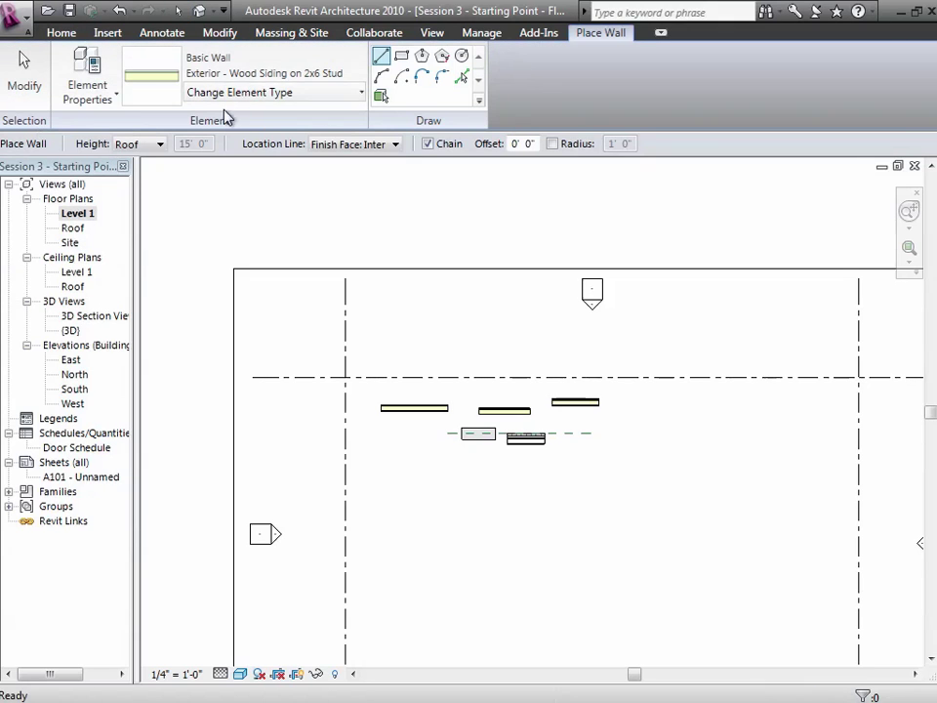
left_click(223, 99)
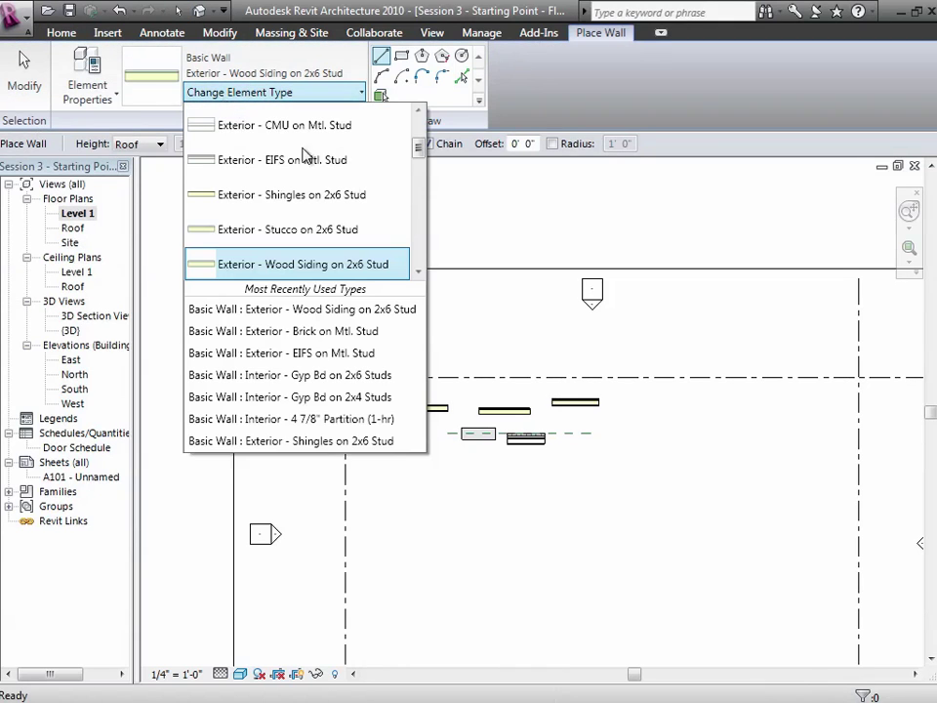
scroll(323, 238, "up", 1)
scroll(419, 152, "up", 4)
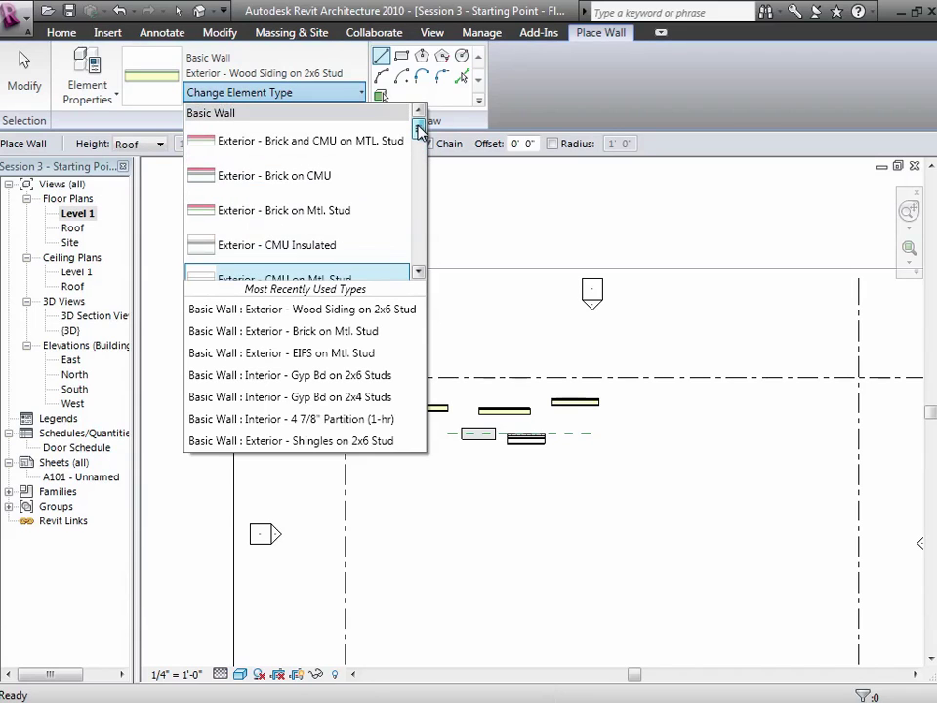
left_click(314, 176)
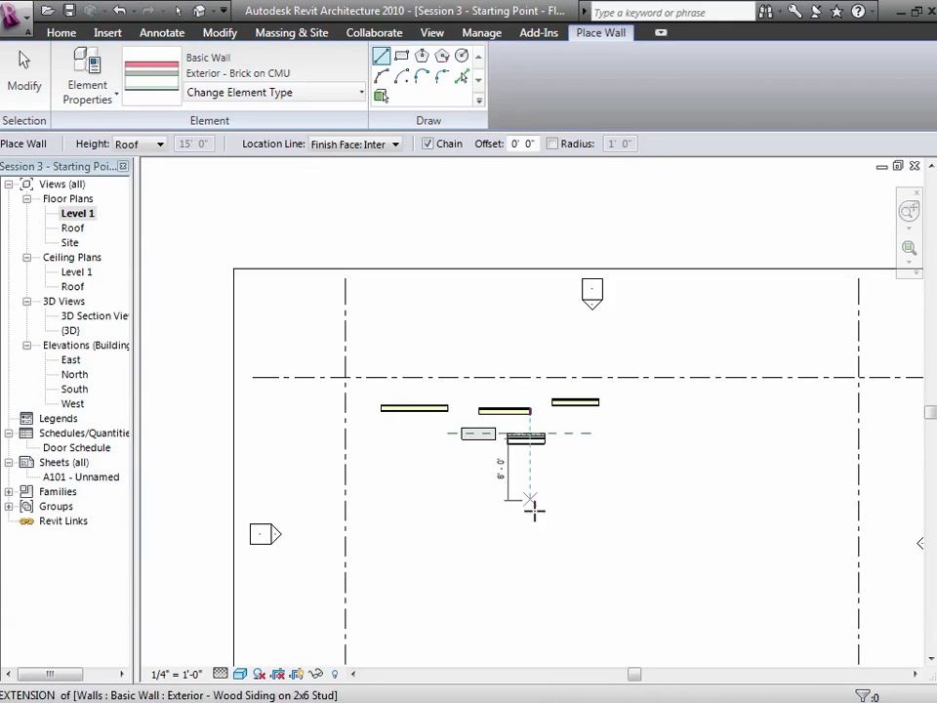
Draw a clockwise chain of six Brick on CMU walls forming a stepped, open outline below the existing walls, ending with a 7' 0" northward segment
left_click(567, 519)
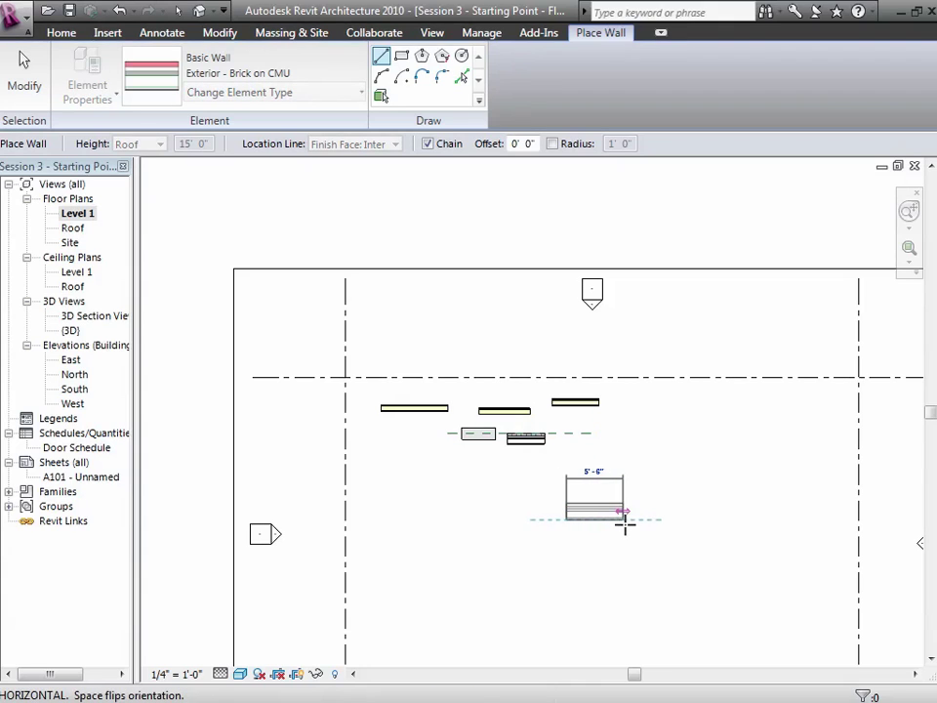
left_click(909, 248)
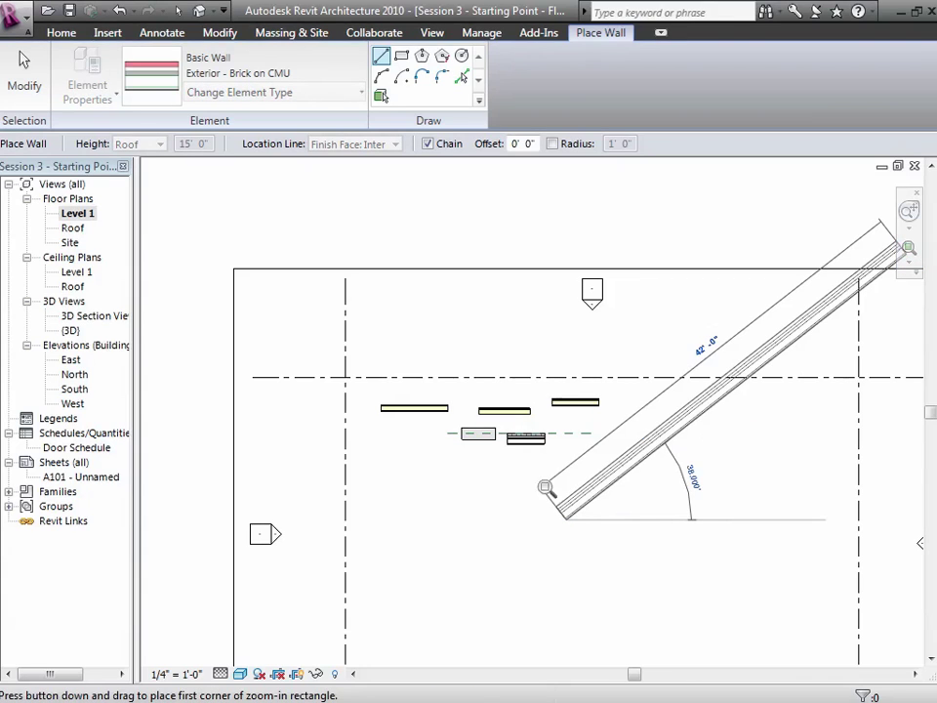
left_click_drag(531, 472, 664, 606)
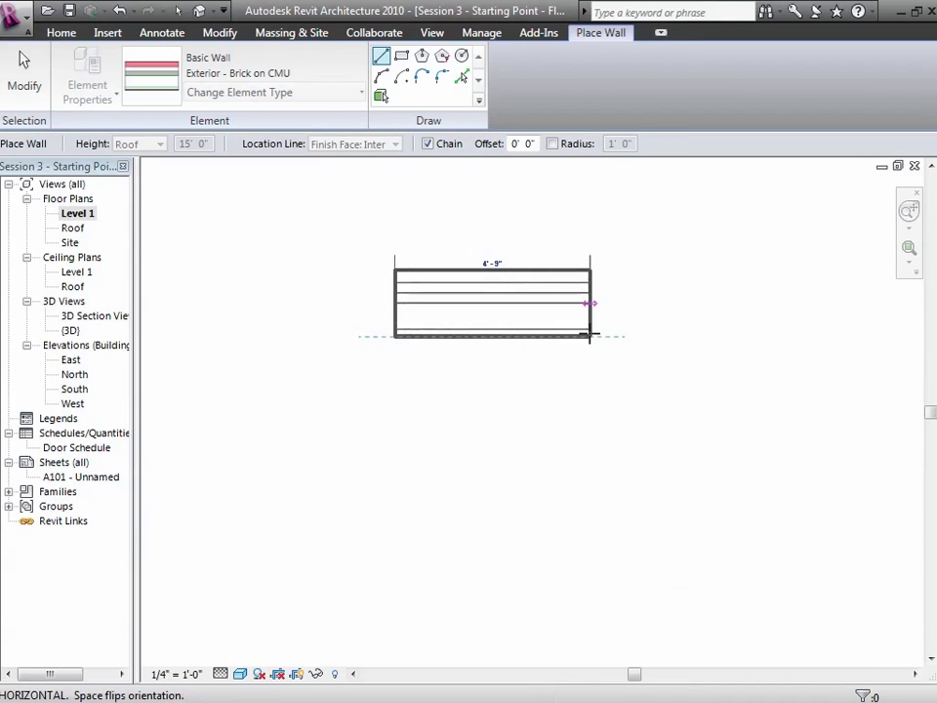
left_click(593, 339)
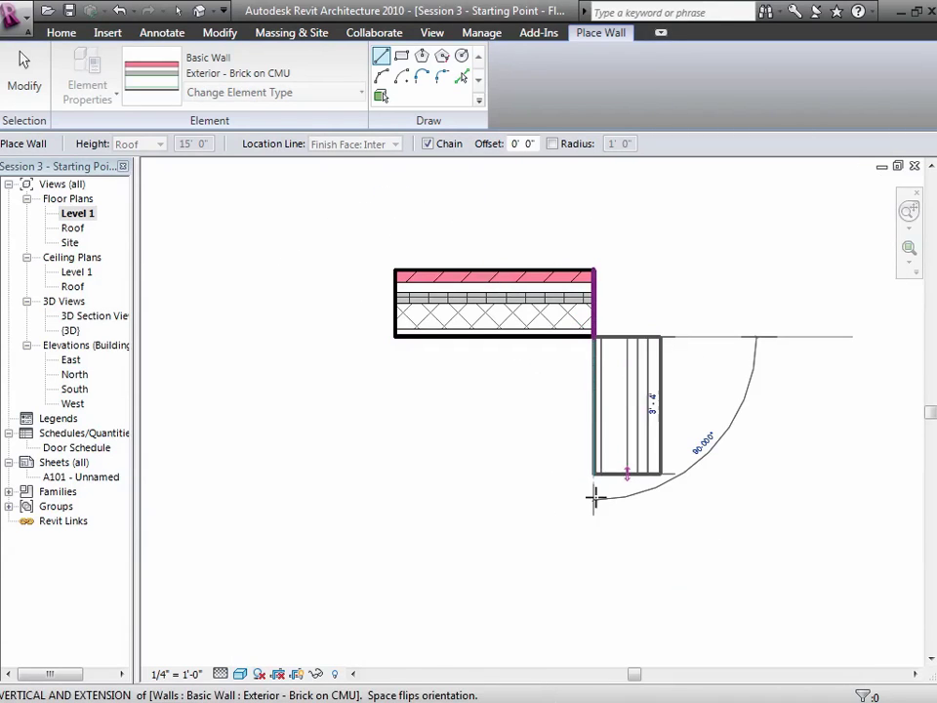
left_click(596, 540)
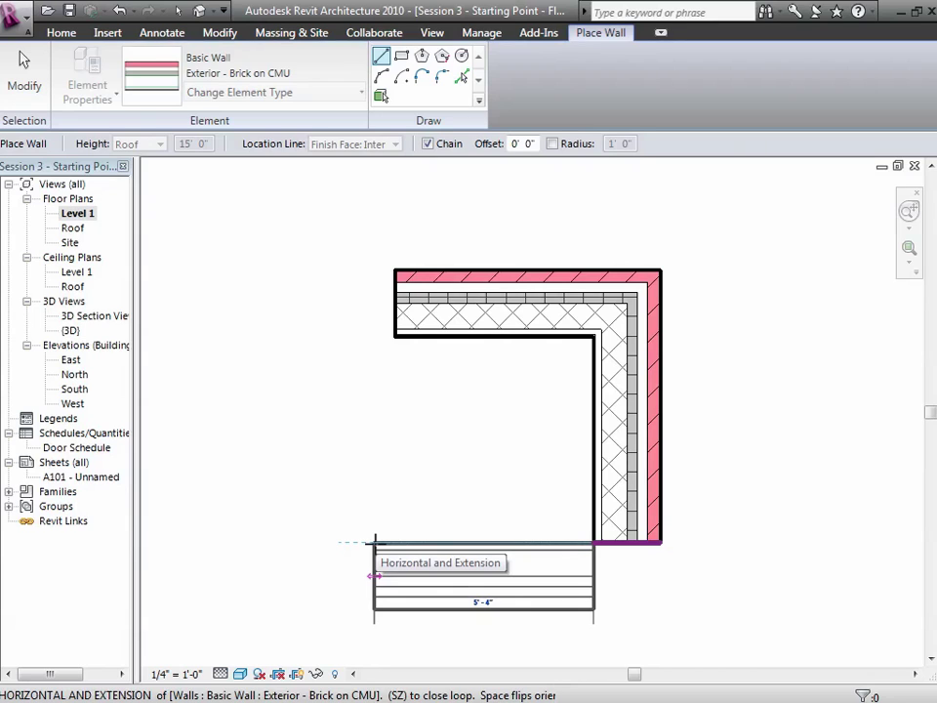
left_click(374, 575)
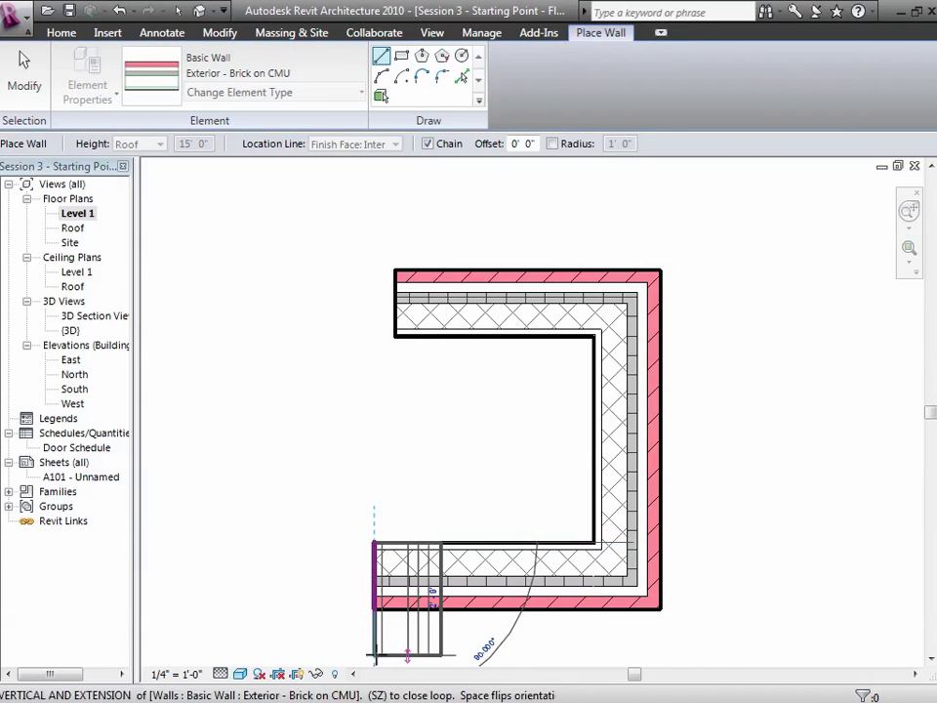
left_click(374, 654)
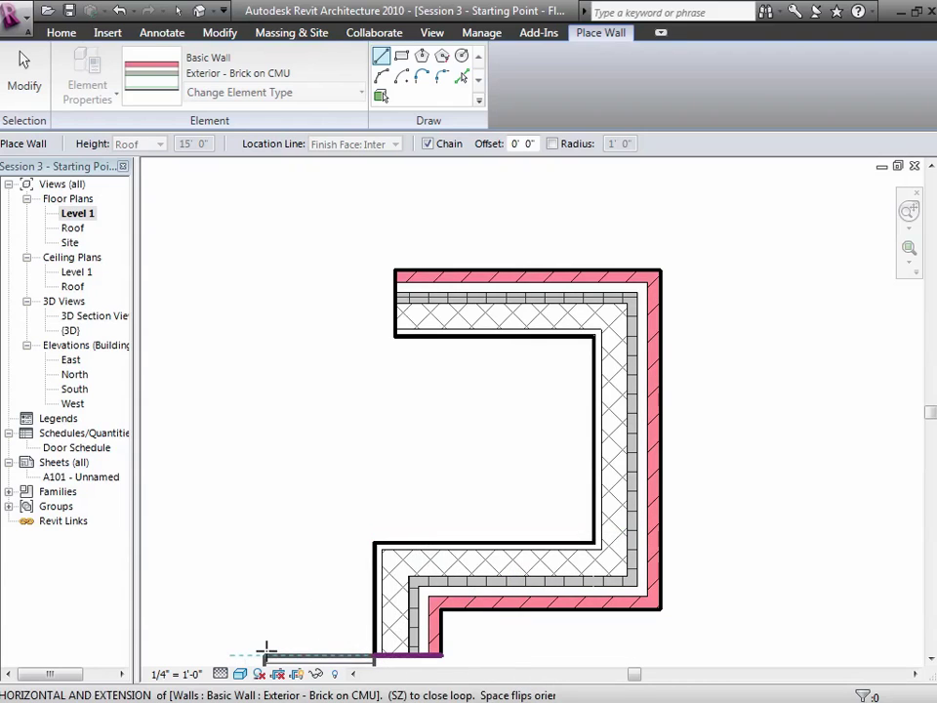
left_click(264, 653)
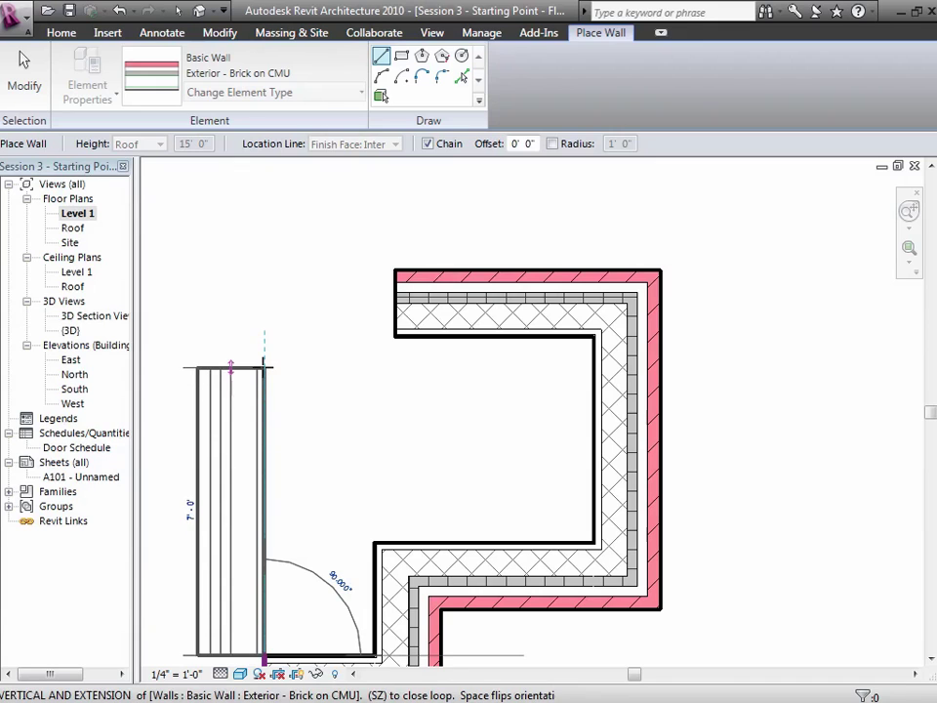
left_click(263, 368)
left_click(21, 65)
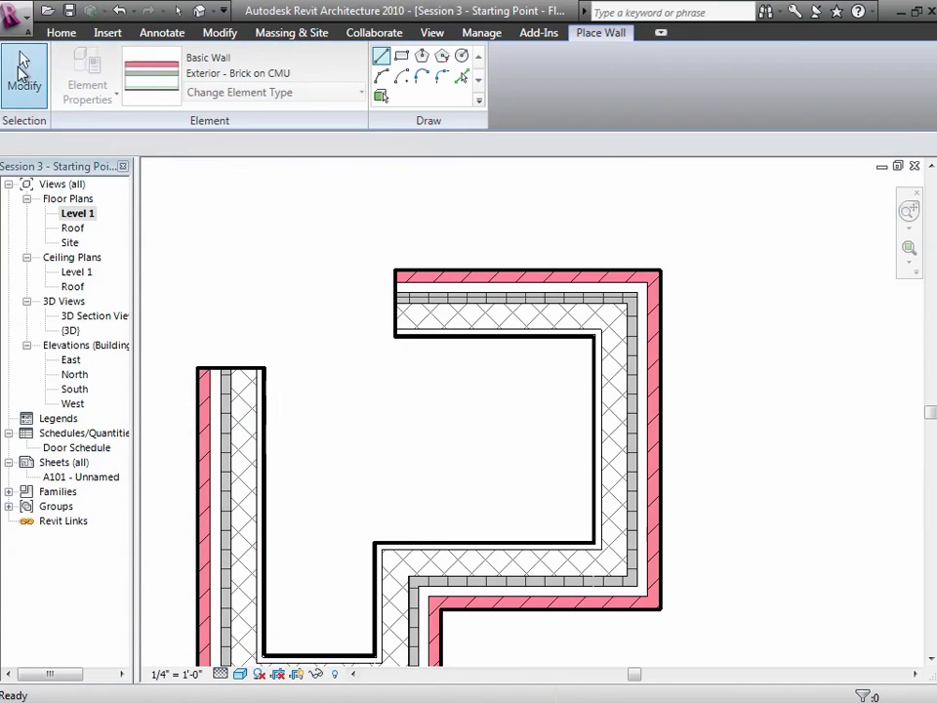
Draw a second, counterclockwise chain of four Brick on CMU walls east of the first outline, with an east side about 11' 0" long
left_click(670, 446)
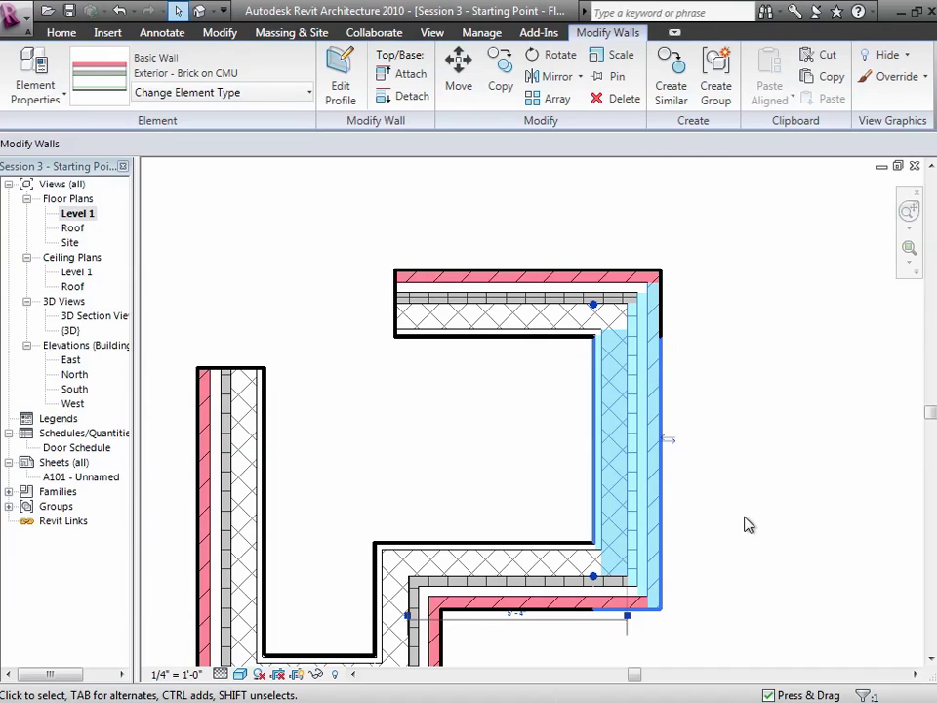
scroll(748, 525, "down", 2)
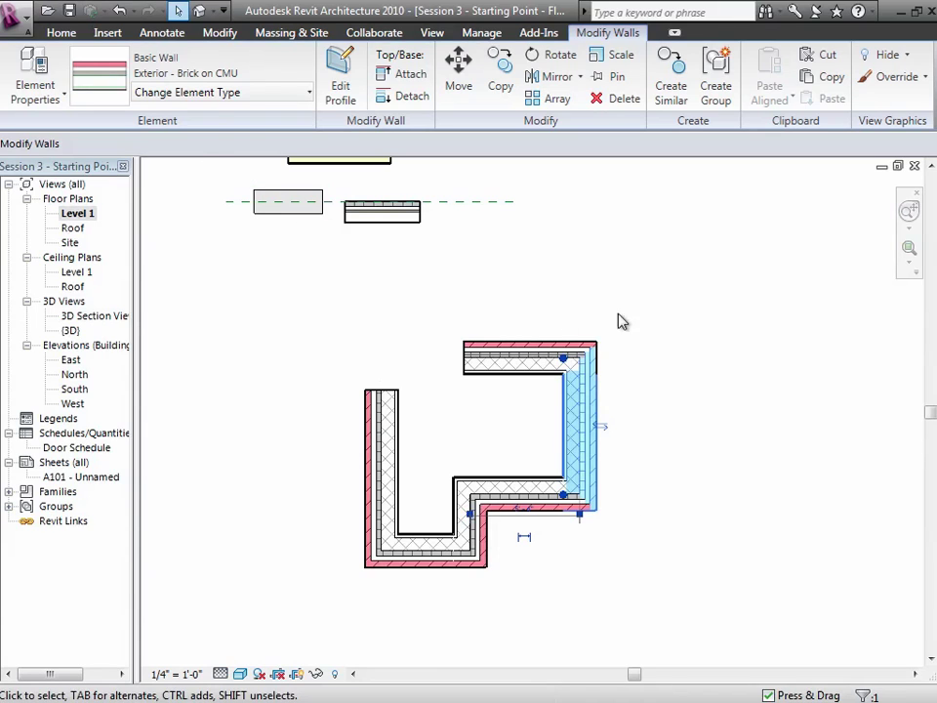
left_click(726, 323)
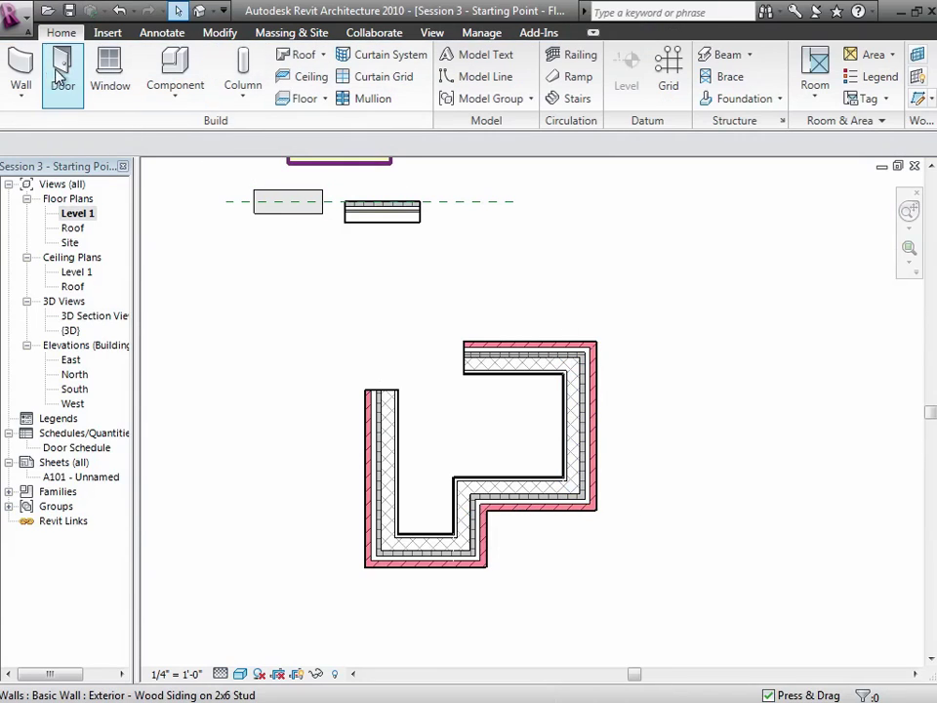
left_click(22, 74)
left_click(679, 275)
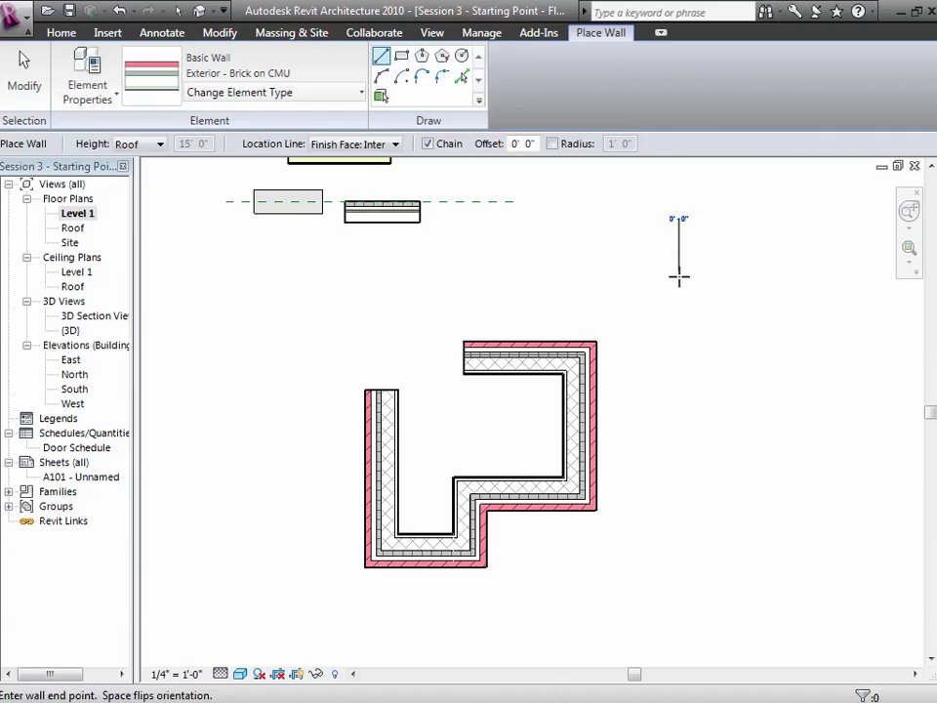
left_click(695, 480)
left_click(832, 481)
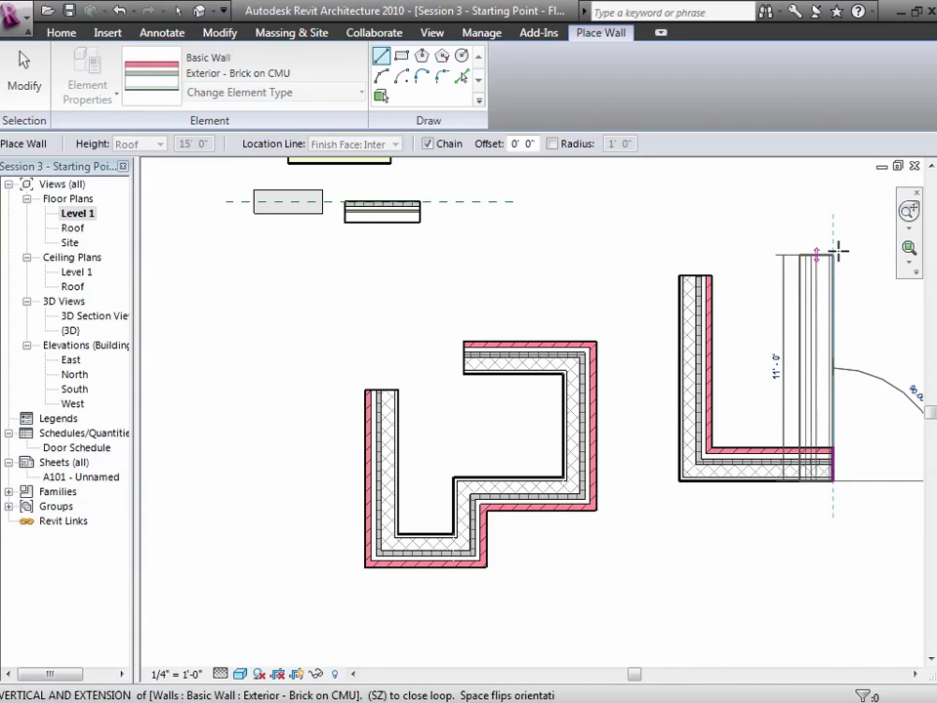
left_click(837, 254)
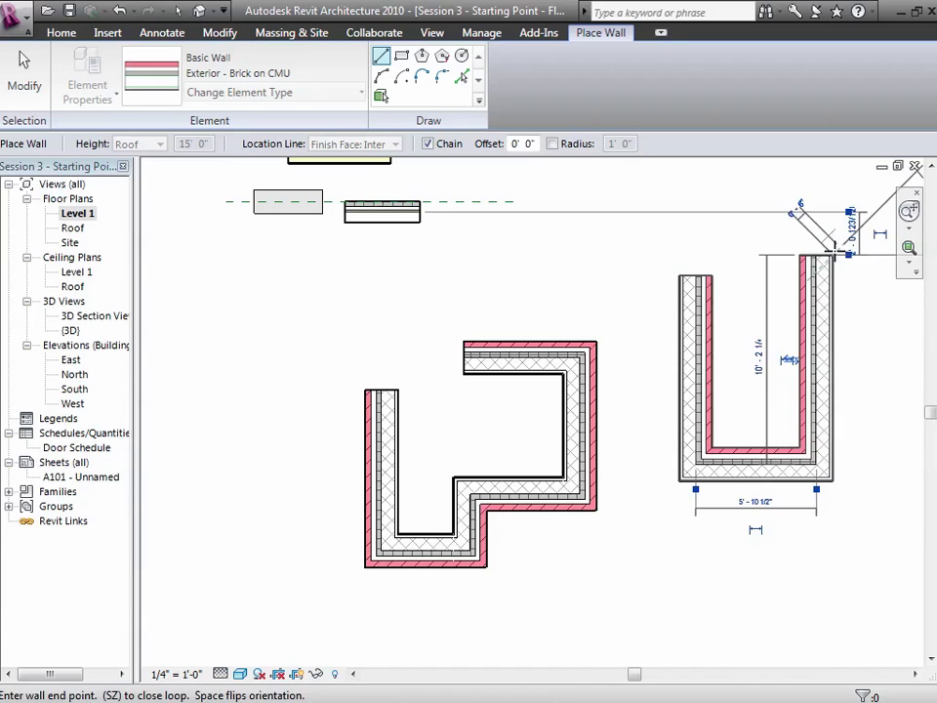
left_click(730, 252)
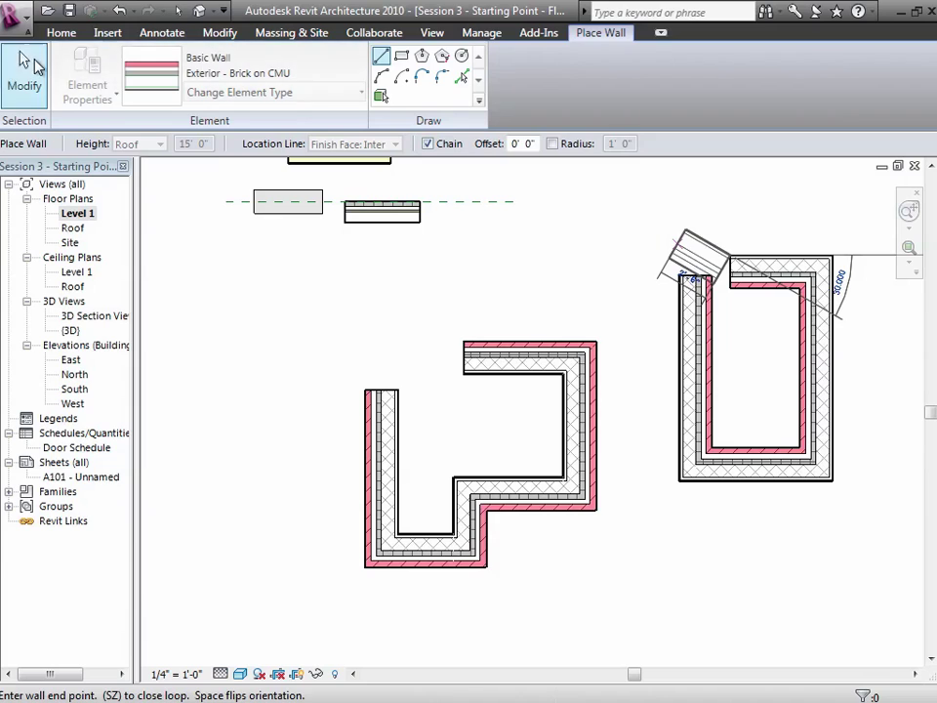
left_click(27, 61)
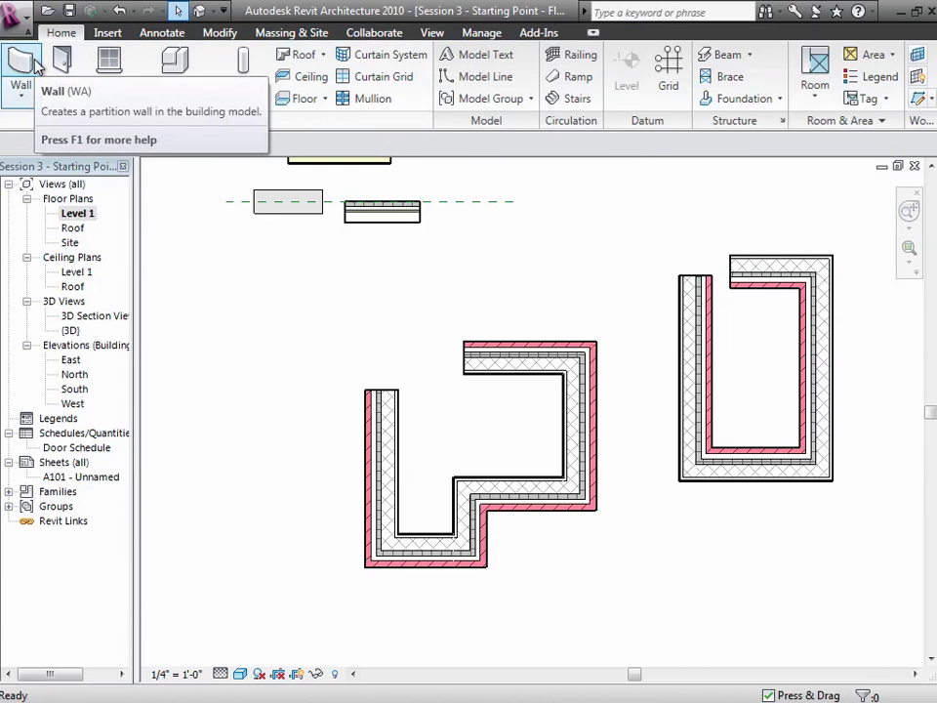
Flip the orientation of the second outline's west wall about its interior finish face and back again, repeatedly
left_click(703, 324)
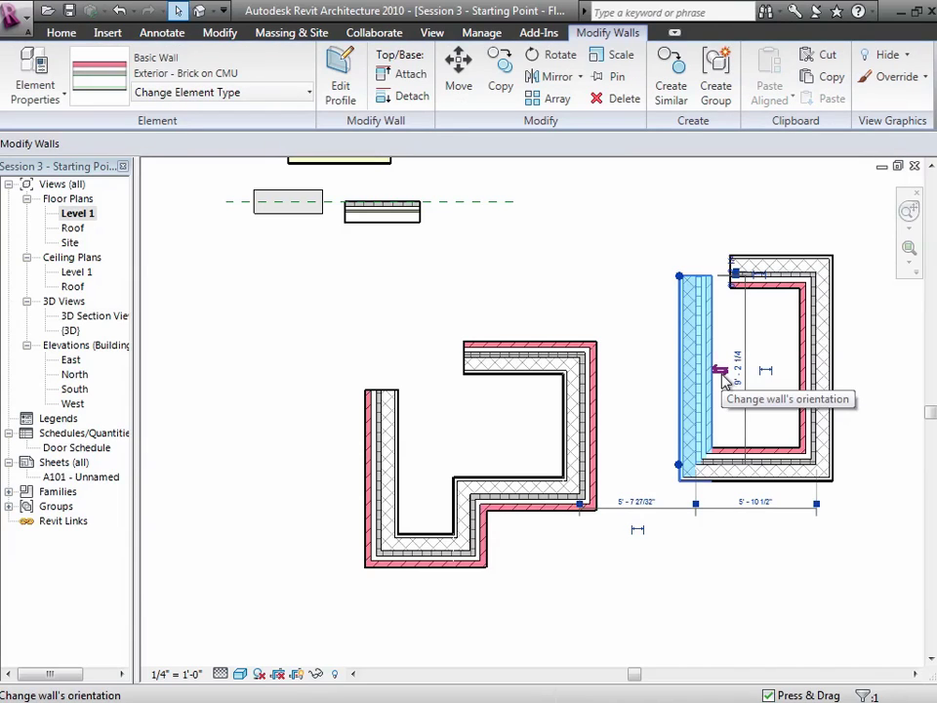
left_click(721, 374)
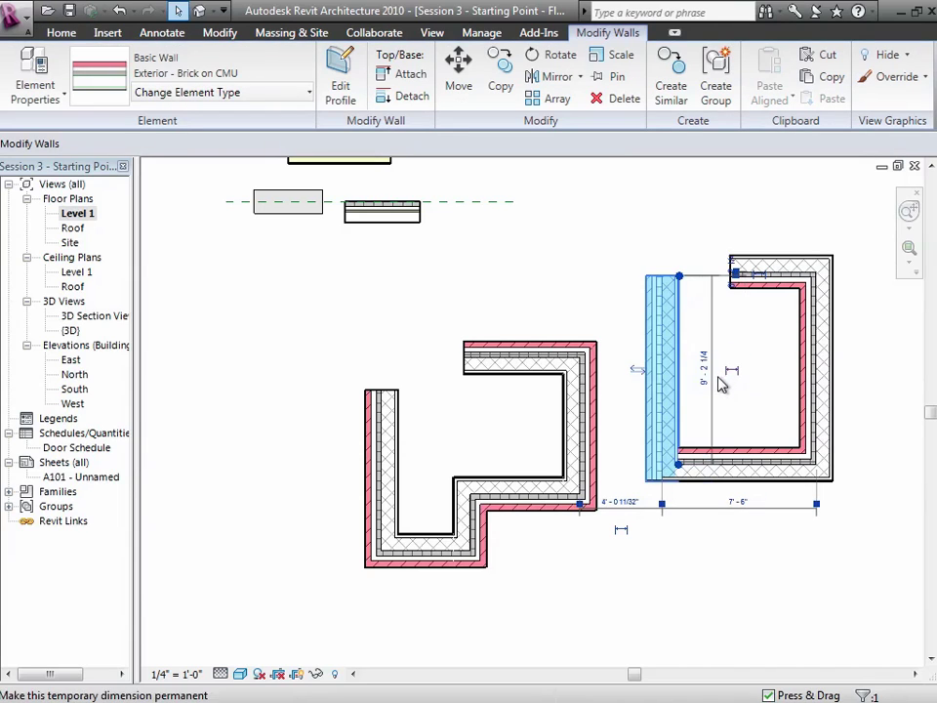
left_click(637, 370)
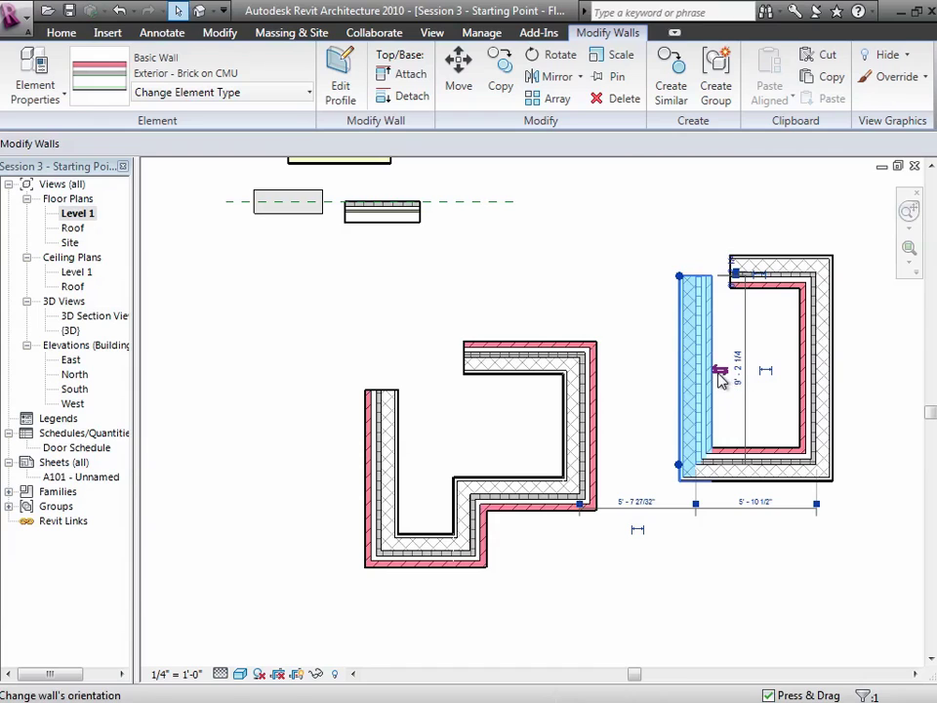
left_click(719, 375)
left_click(635, 372)
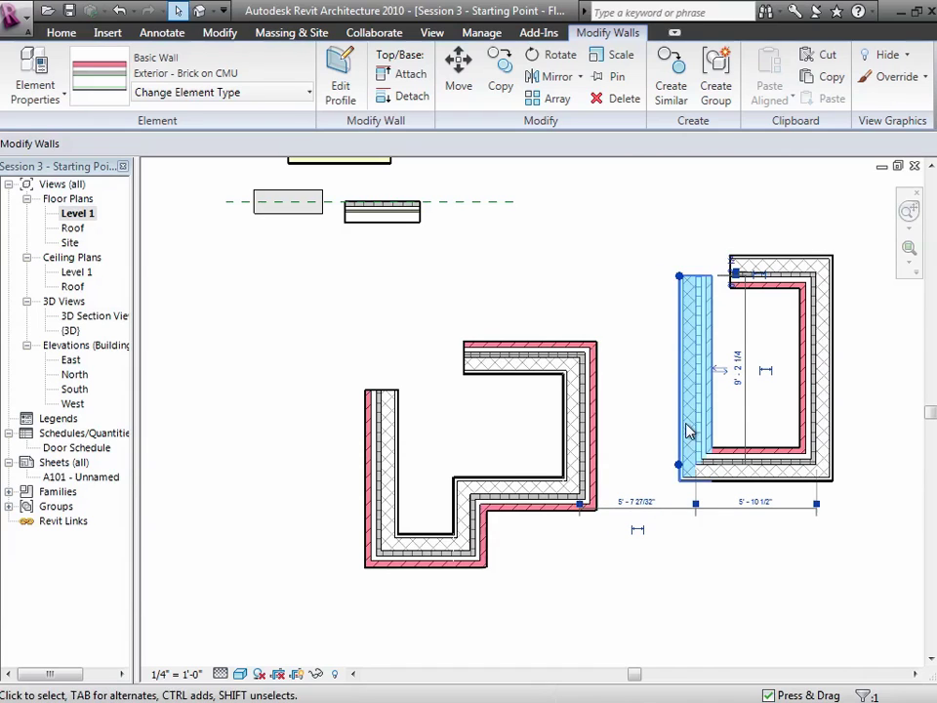
left_click(734, 430)
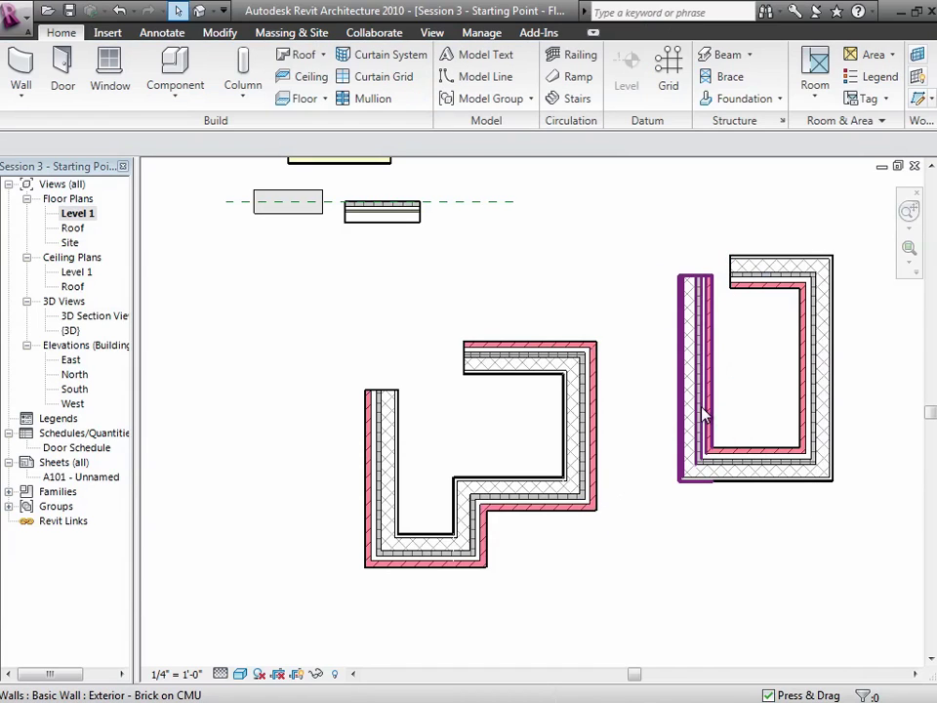
left_click(703, 415)
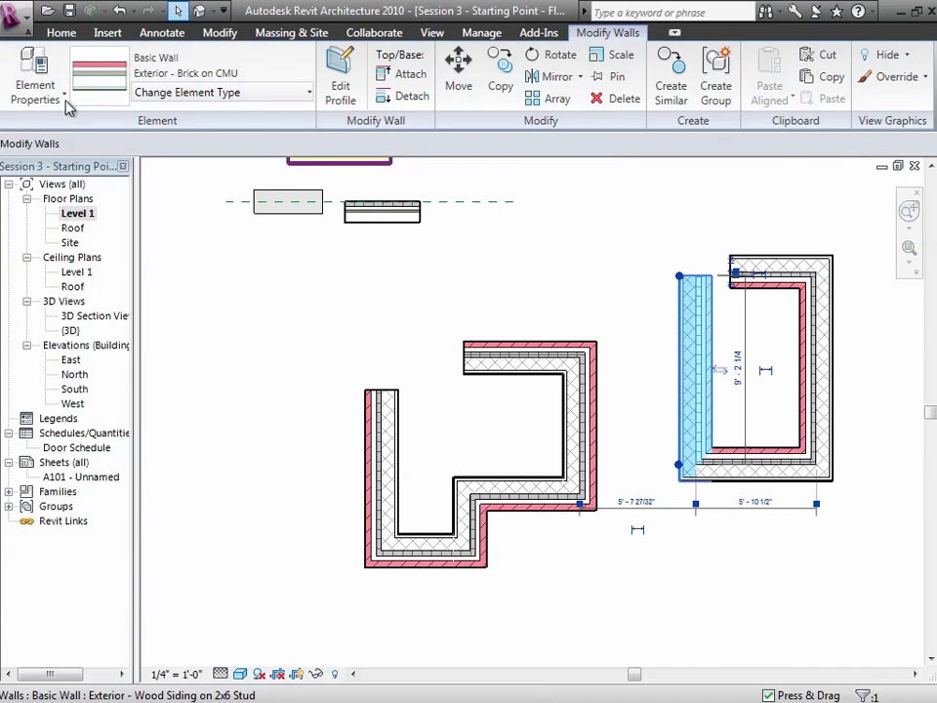
left_click(660, 344)
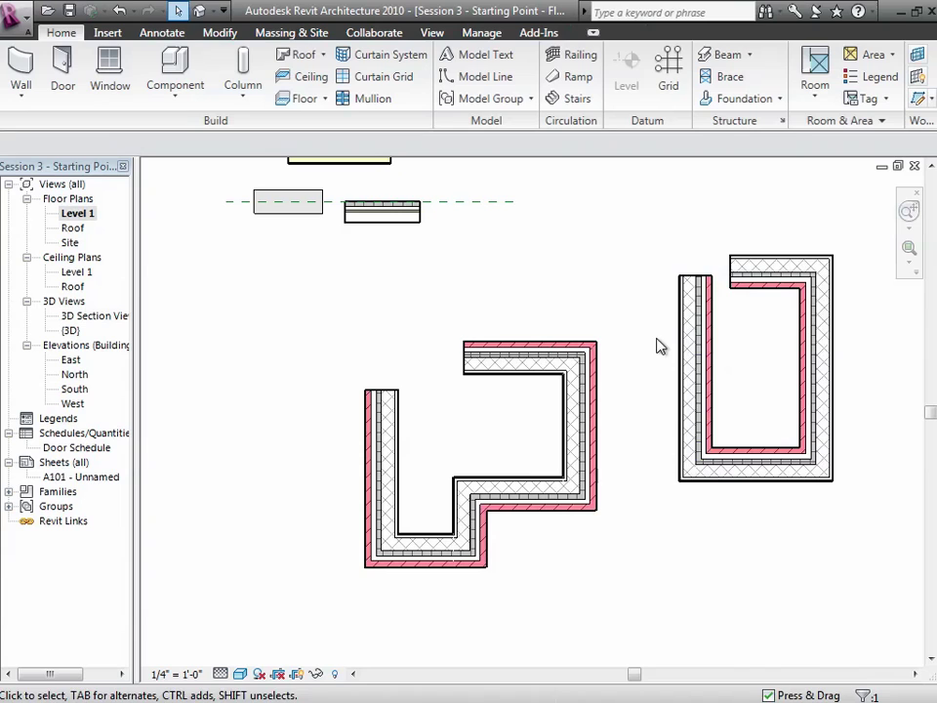
left_click(706, 374)
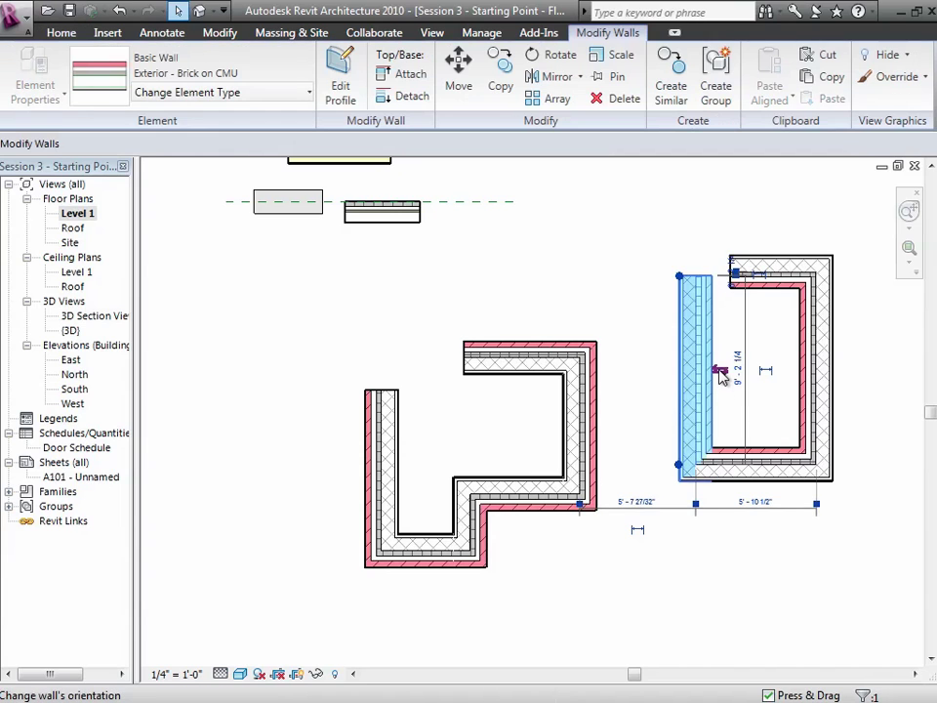
left_click(723, 375)
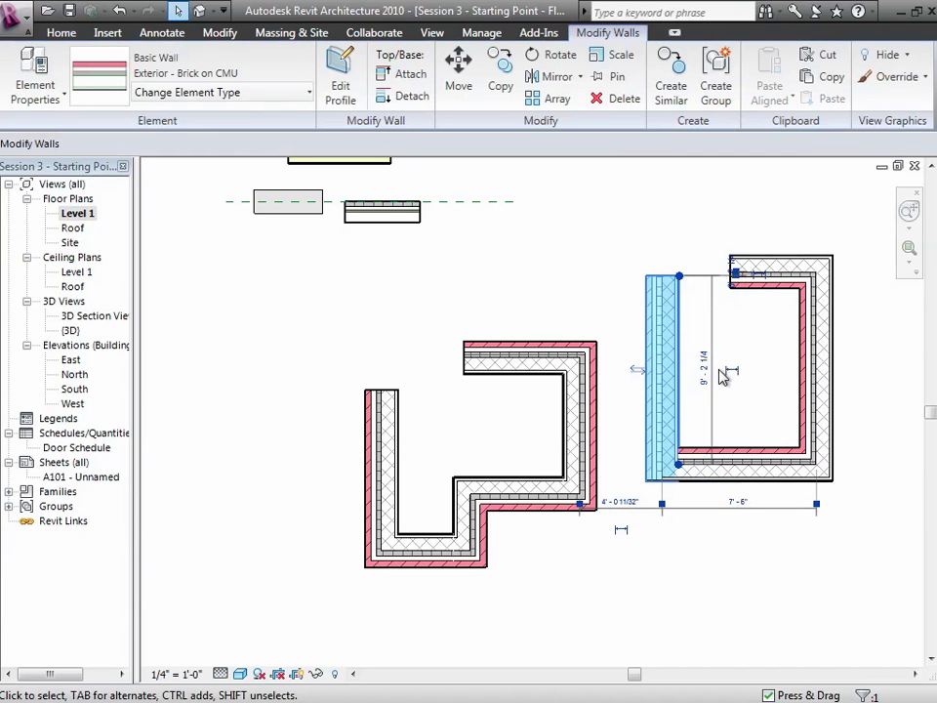
left_click(639, 377)
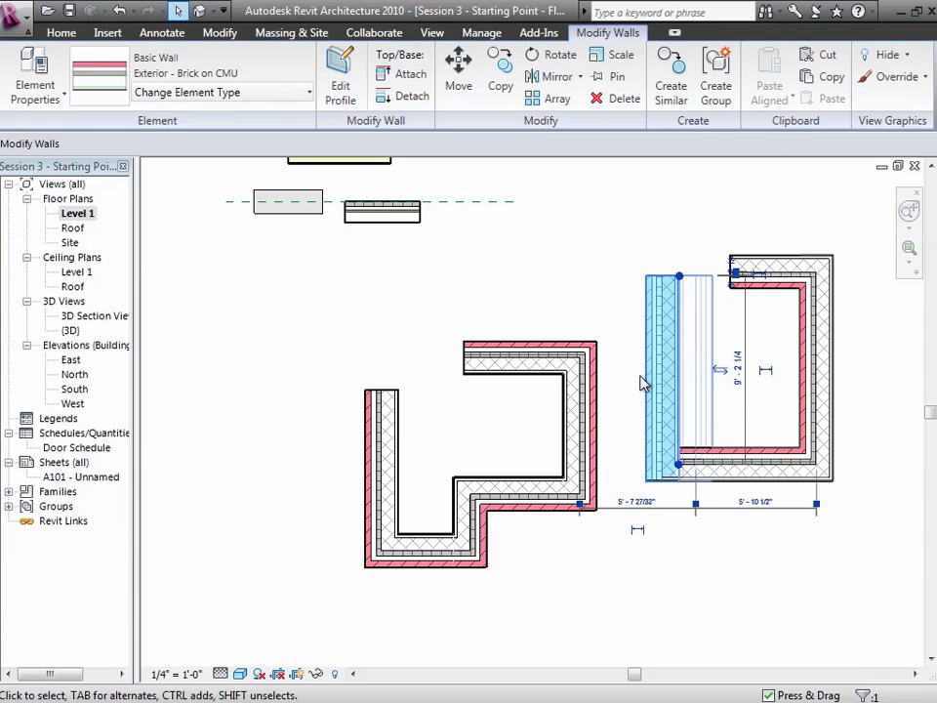
left_click(670, 352)
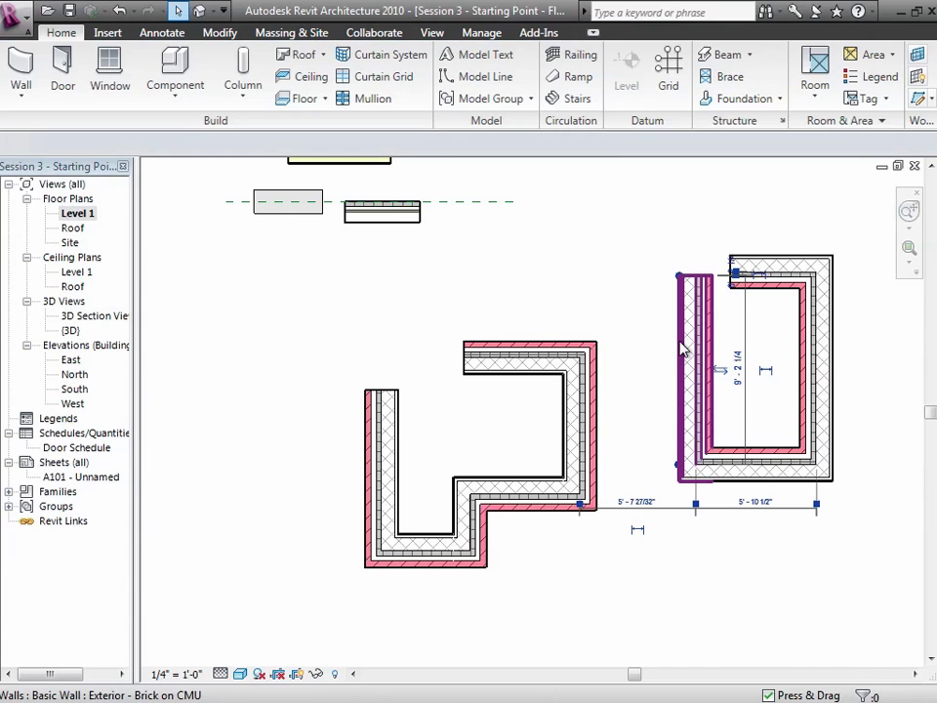
Set the location line of the second outline's west wall to Wall Centerline in its instance properties and reselect the wall
left_click(683, 349)
left_click(43, 107)
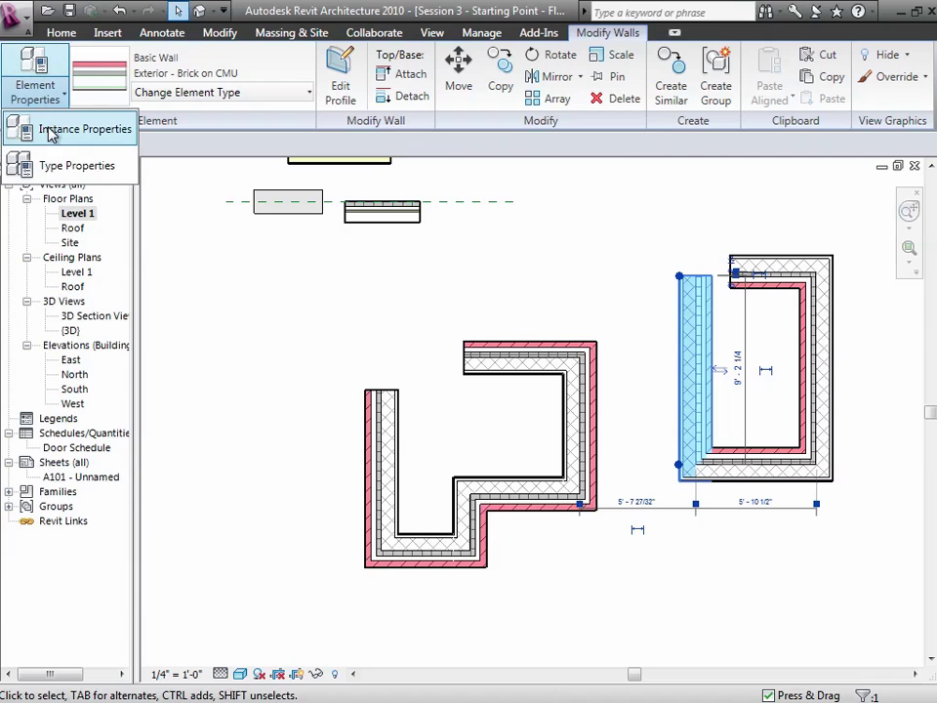
left_click(21, 130)
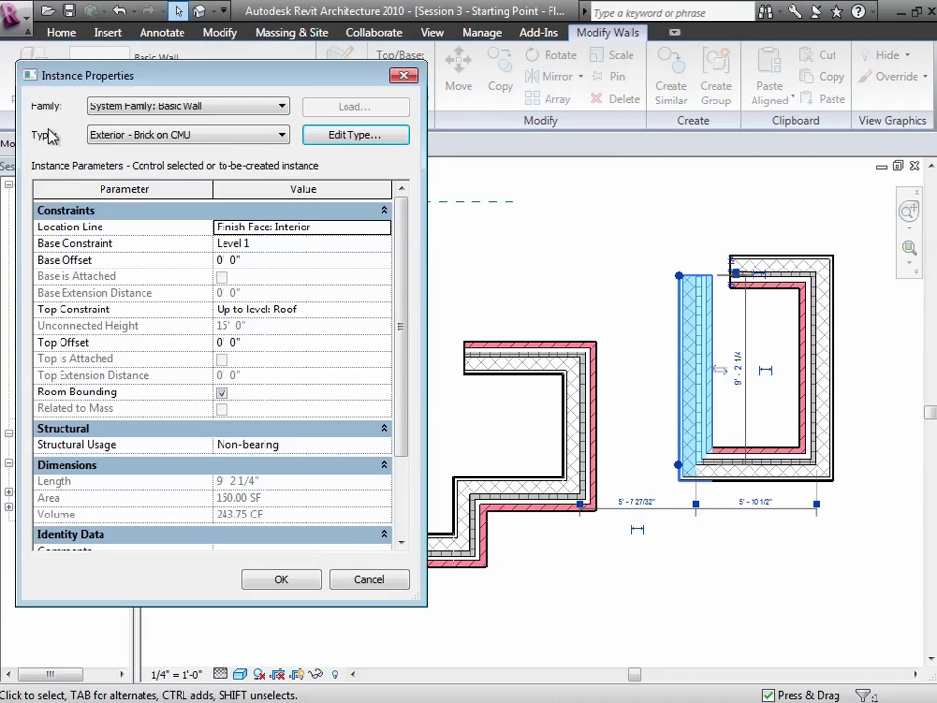
left_click(382, 227)
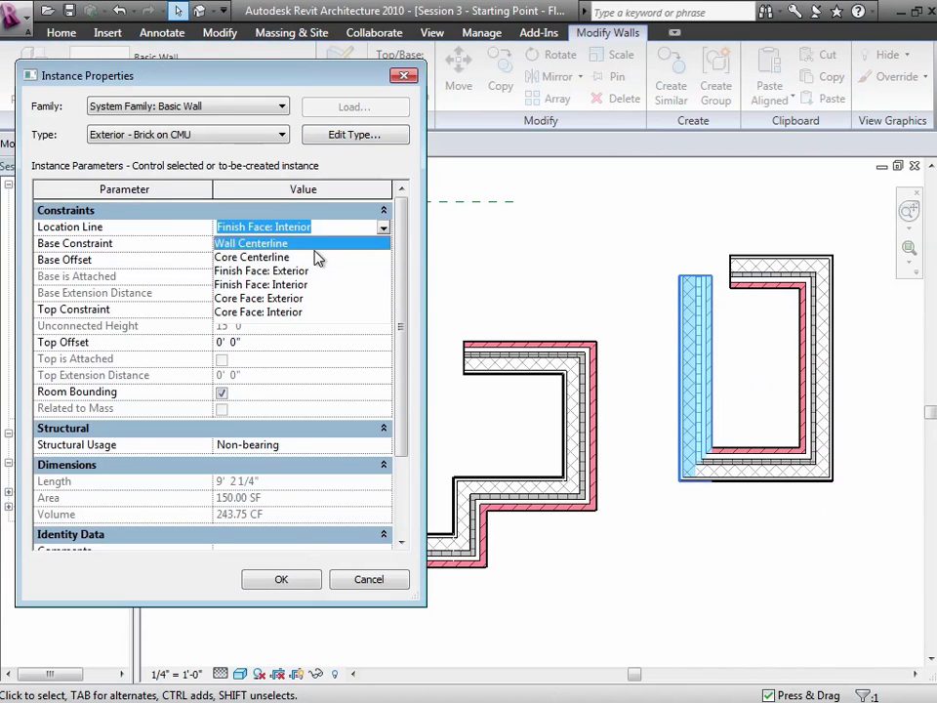
left_click(255, 243)
left_click(308, 580)
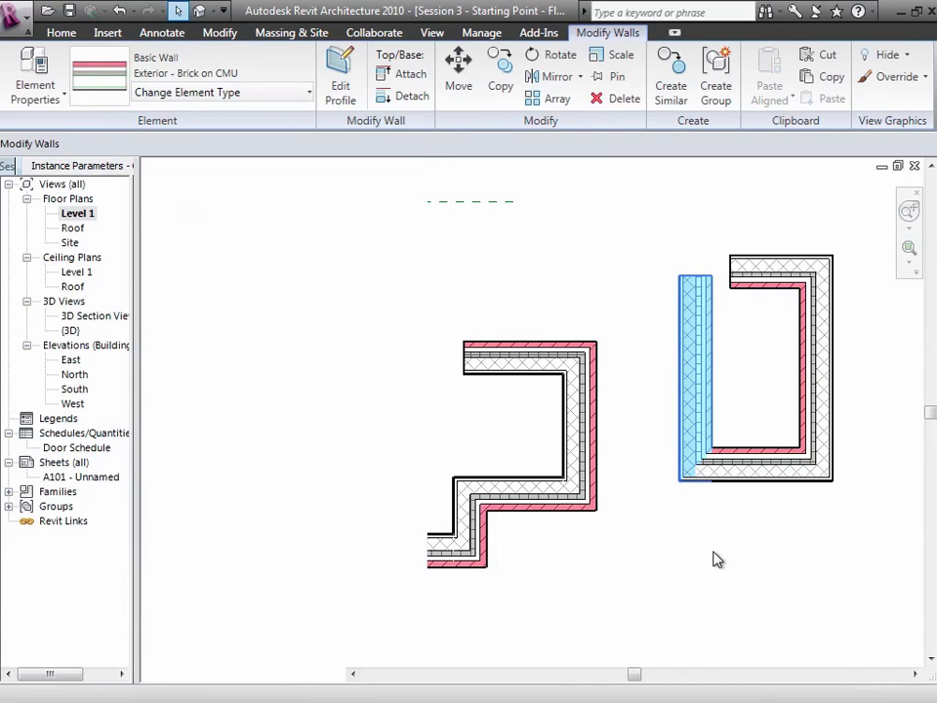
left_click(712, 558)
left_click(700, 384)
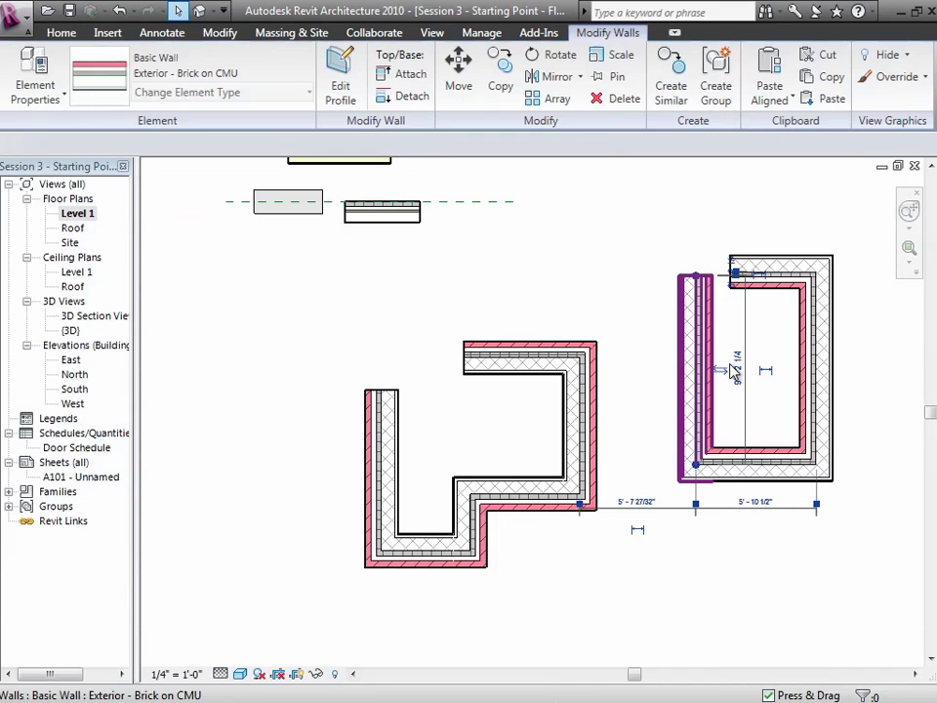
left_click(717, 542)
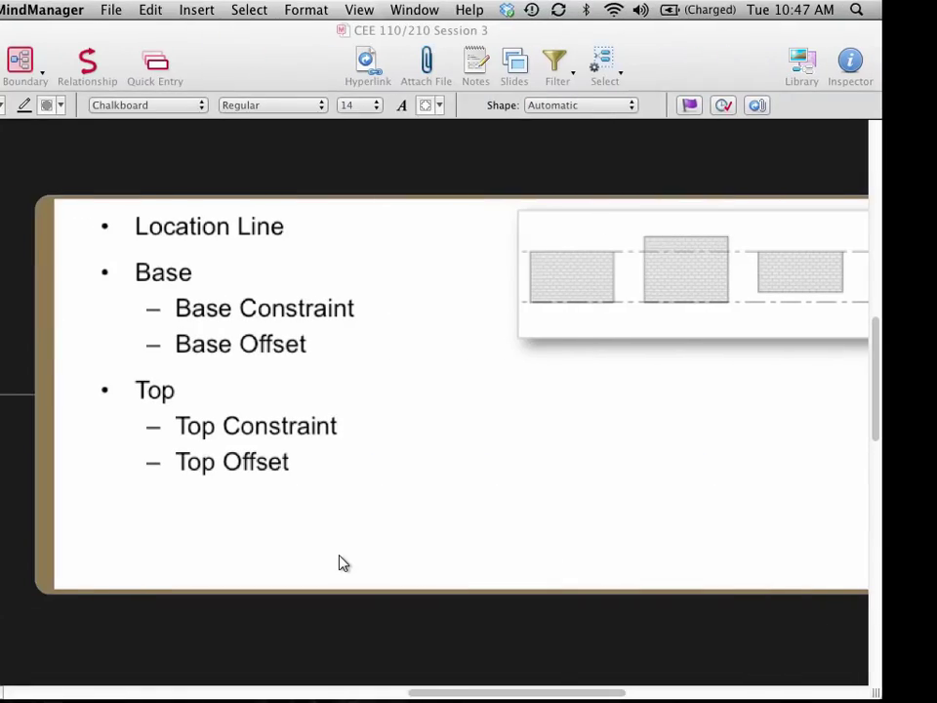
Switch to the MindManager session map and collapse the topic Setting Instance Properties for Specific Walls
left_click(46, 401)
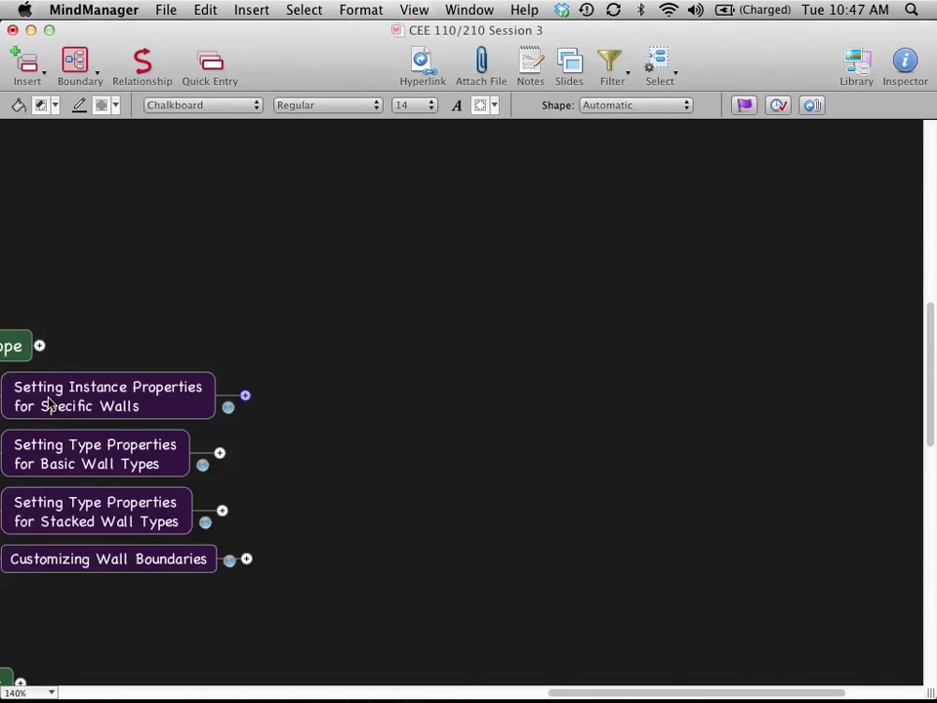
Expand the map topic Setting Type Properties for Basic Wall Types and view its slide on structure, wrapping and vertical structure
left_click(220, 454)
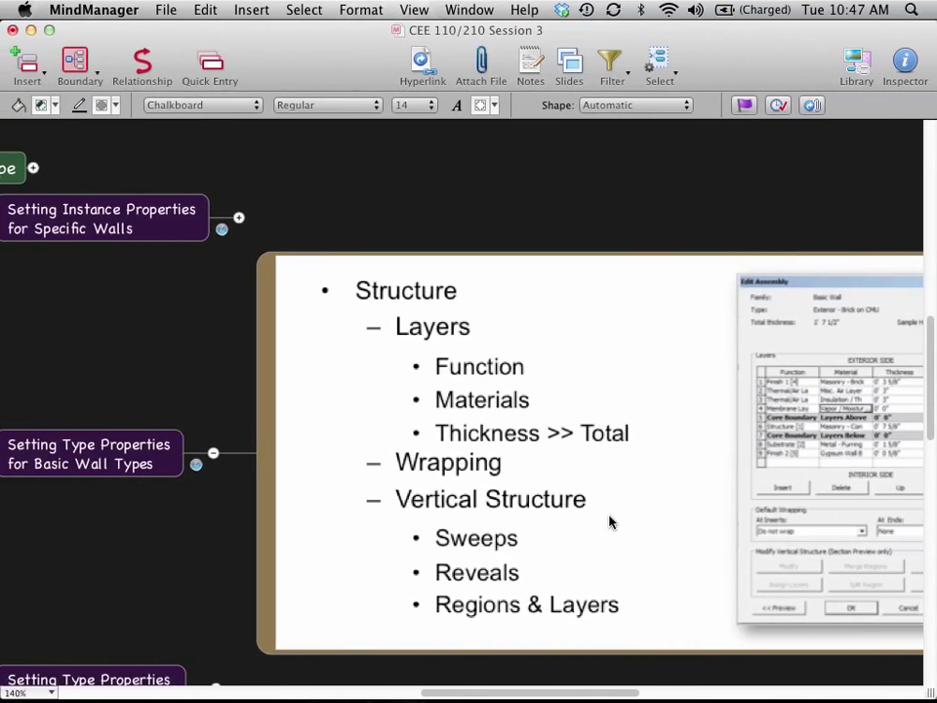
scroll(609, 522, "right", 5)
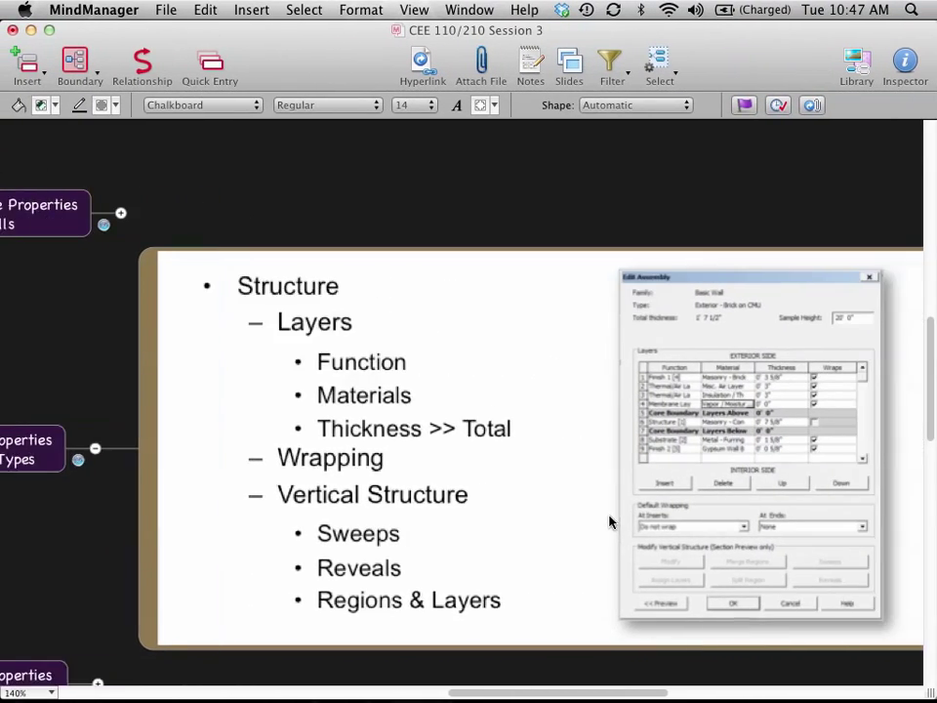
scroll(609, 522, "down", 2)
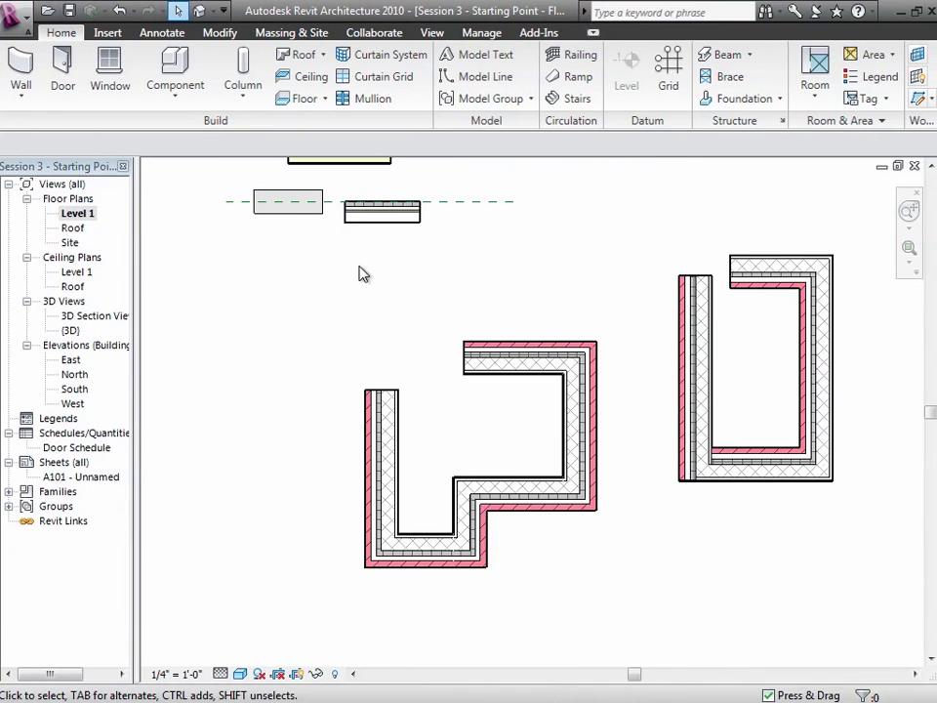
Switch to Revit, select the EIFS wall and the Exterior - Wood Siding on 2x6 Stud wall in turn, and browse the available wall types
left_click(390, 231)
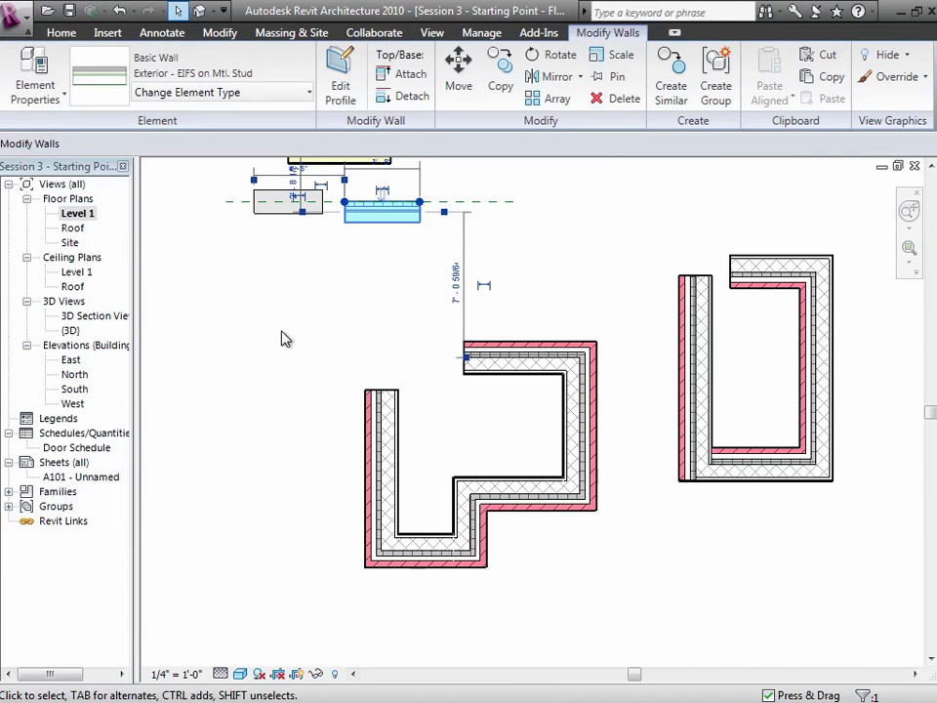
scroll(280, 338, "down", 2)
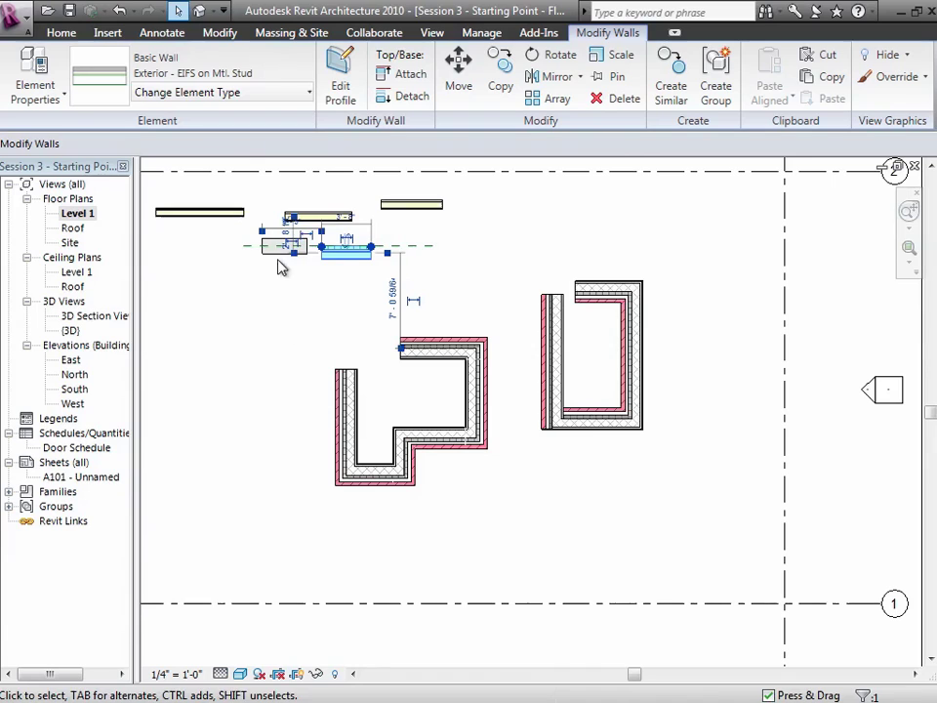
left_click(223, 213)
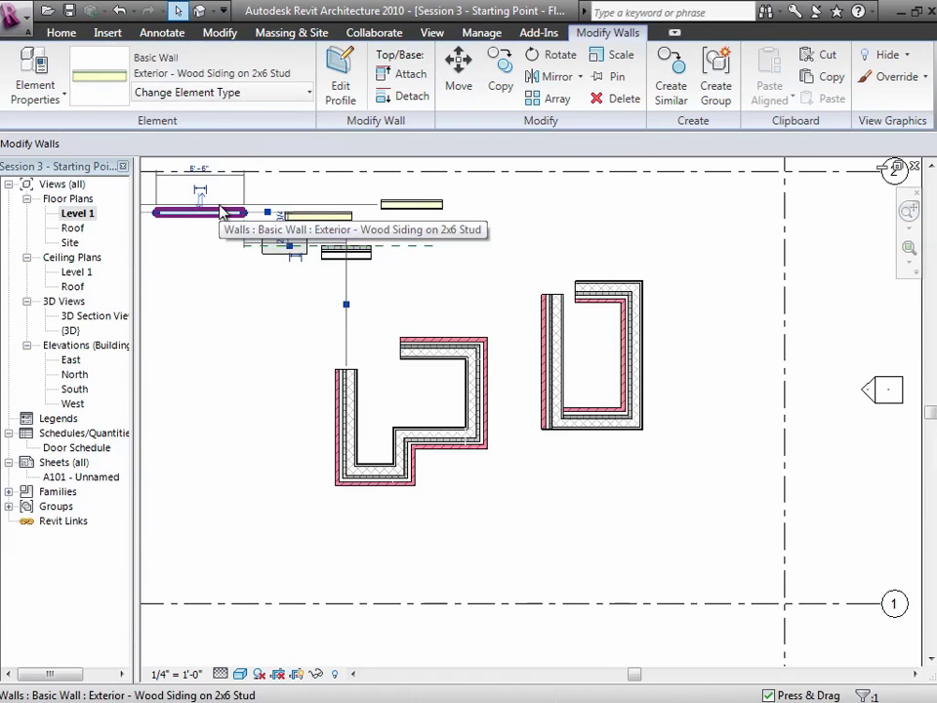
left_click(210, 93)
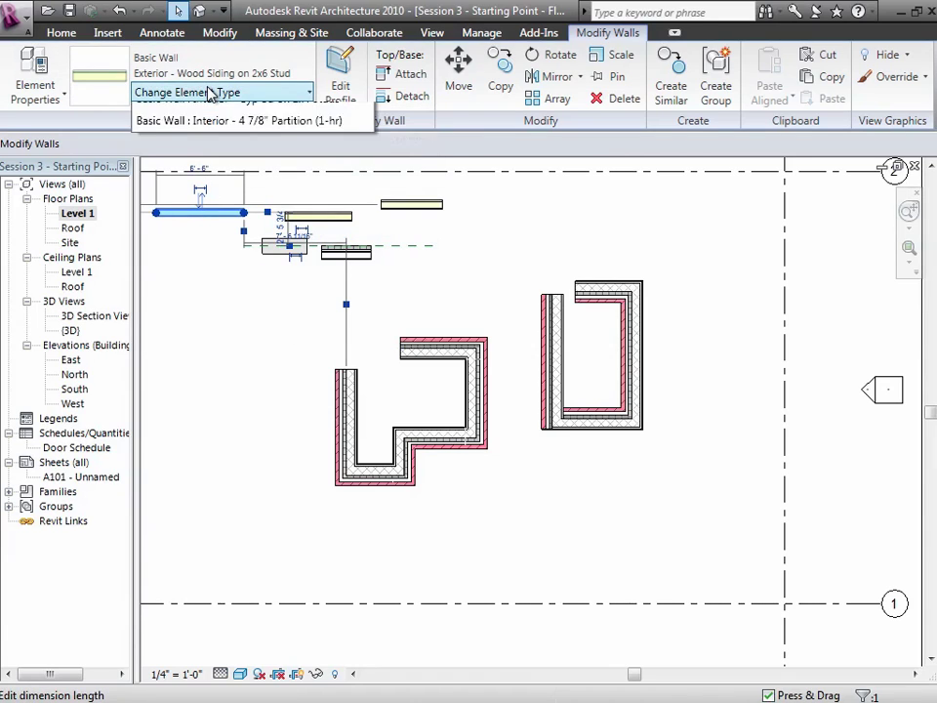
left_click(210, 93)
left_click(210, 93)
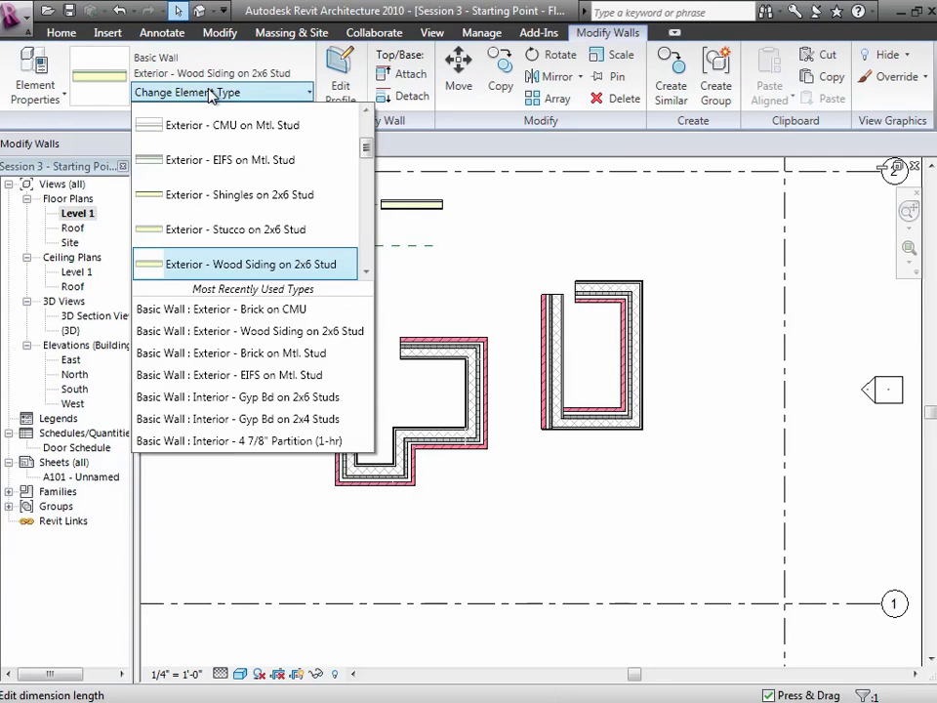
scroll(210, 93, "up", 1)
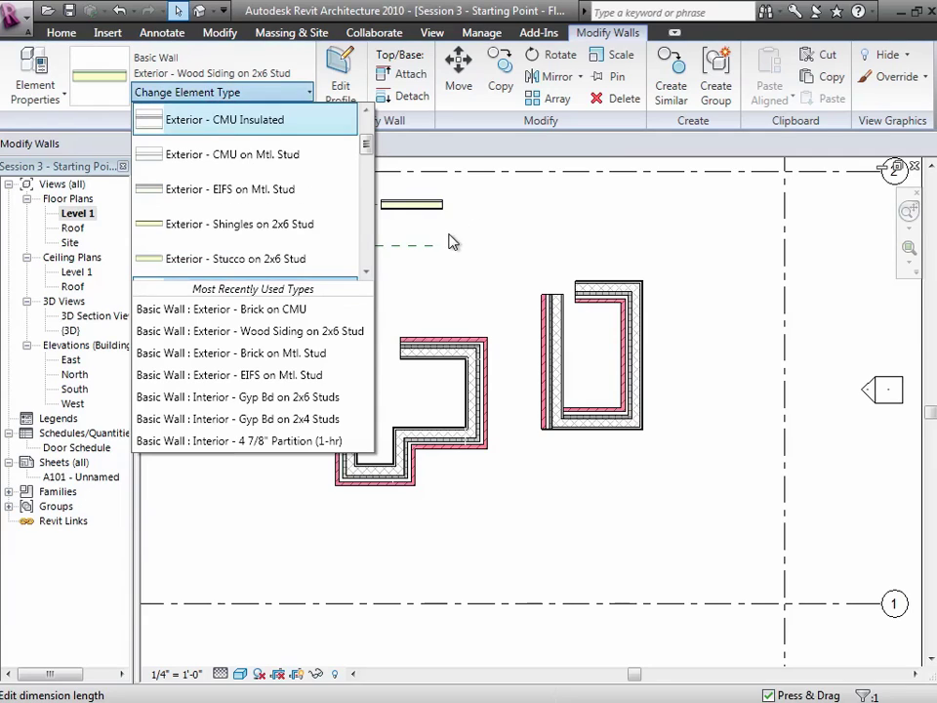
left_click(479, 247)
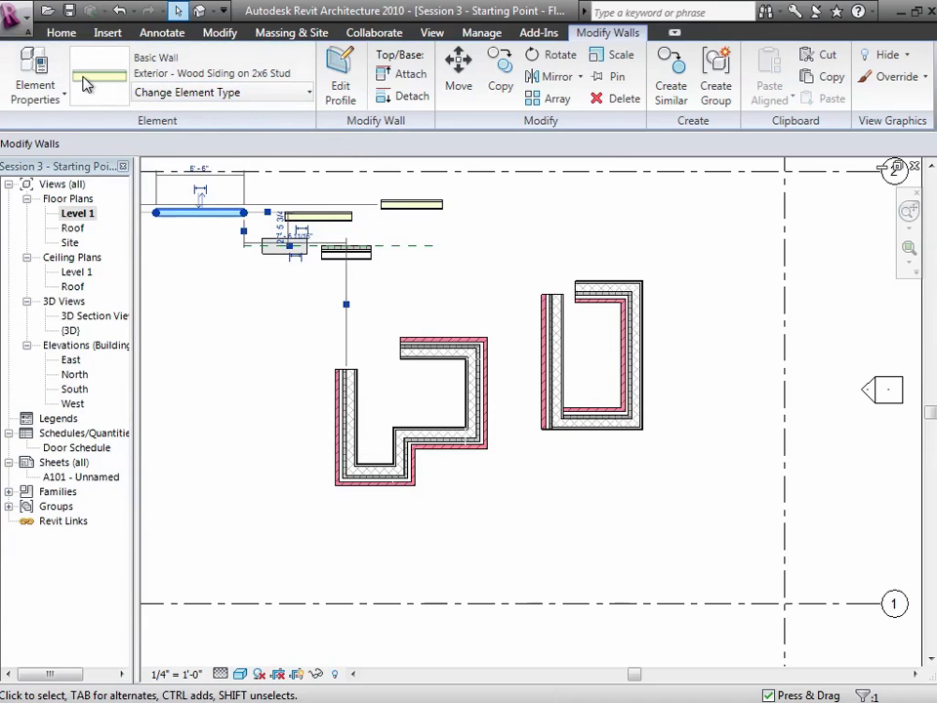
Examine the type properties of the selected wood siding wall, including the layers of its structure assembly
left_click(45, 93)
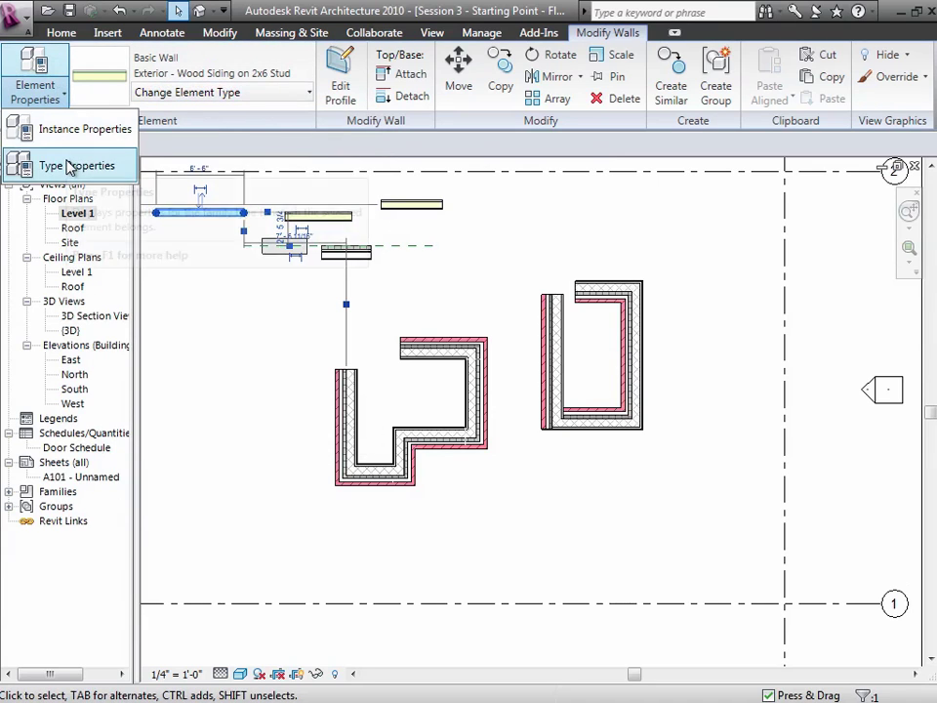
left_click(70, 166)
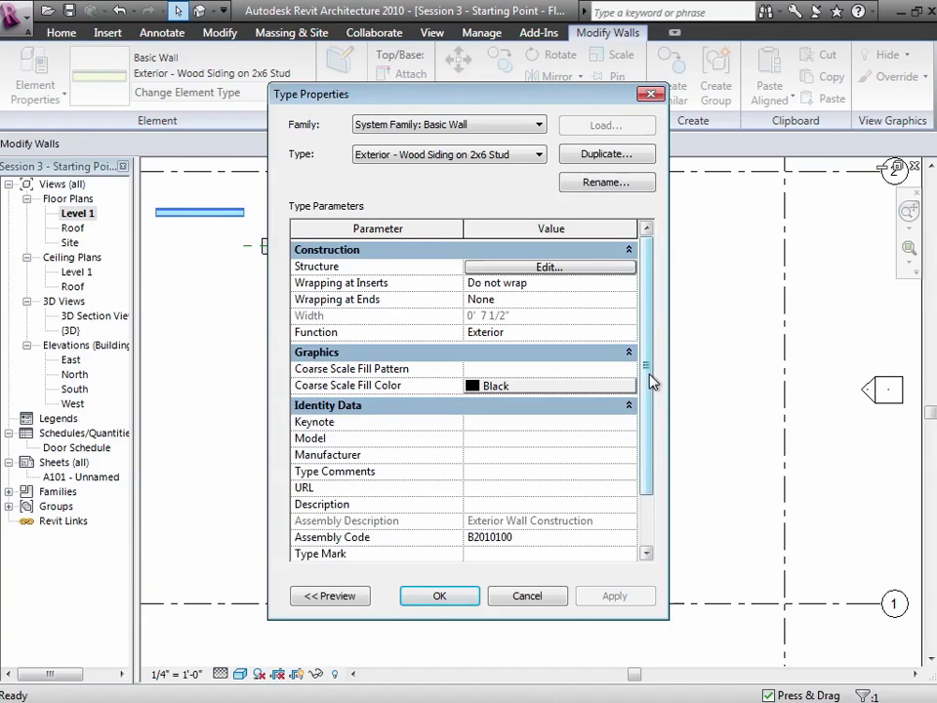
left_click_drag(651, 382, 646, 432)
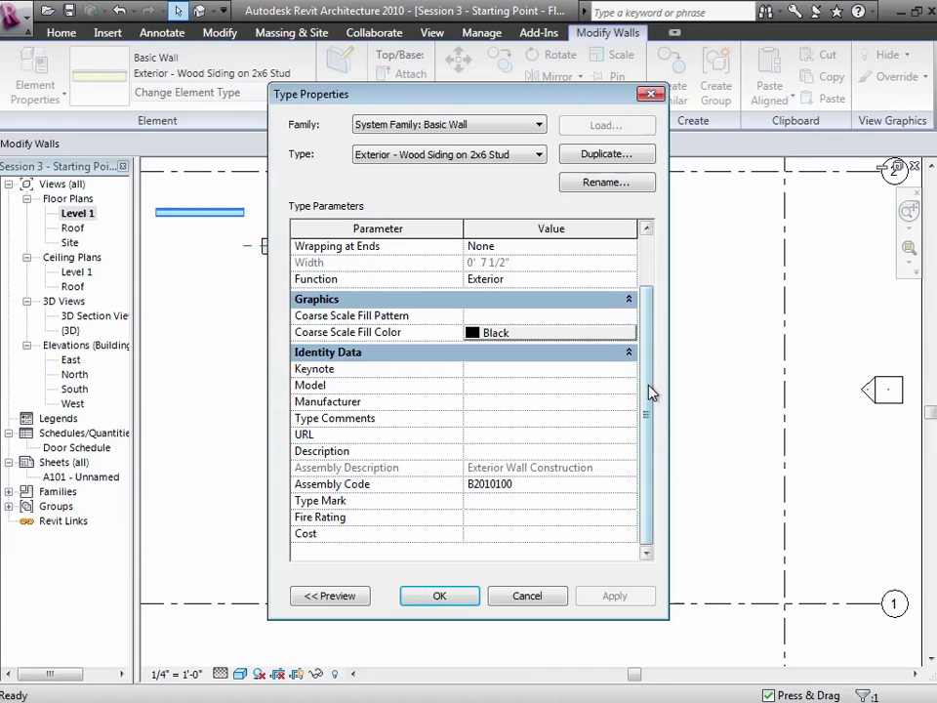
left_click_drag(650, 389, 652, 336)
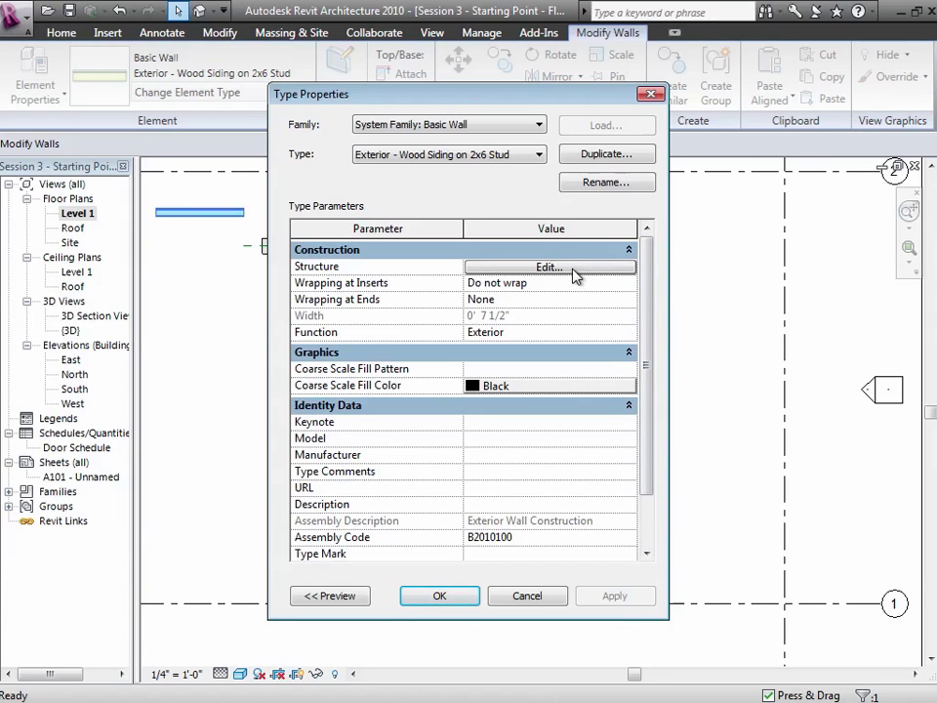
left_click(549, 266)
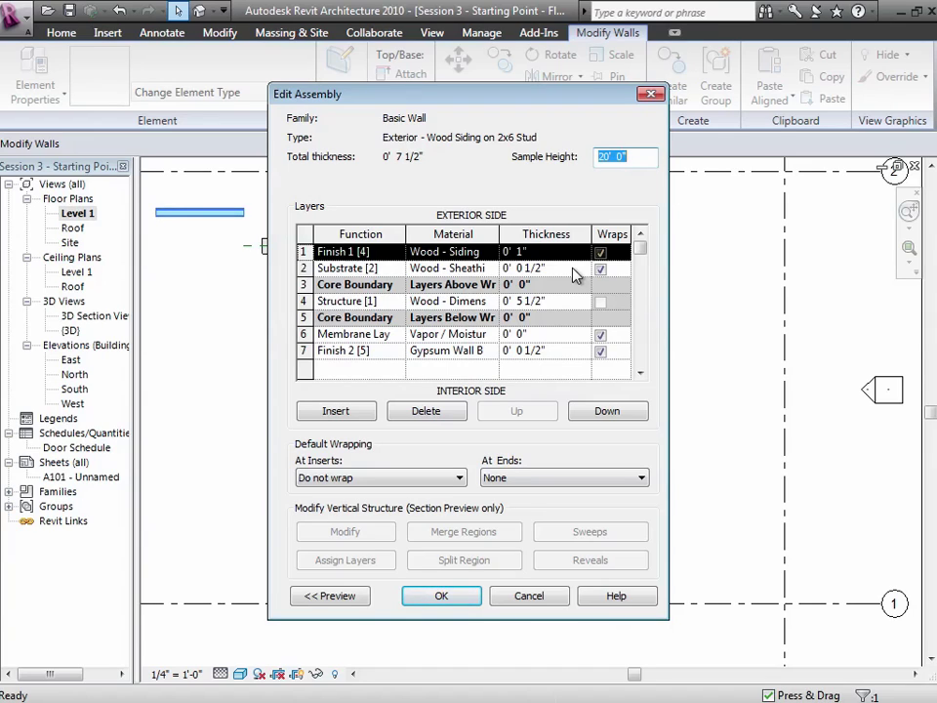
left_click(442, 597)
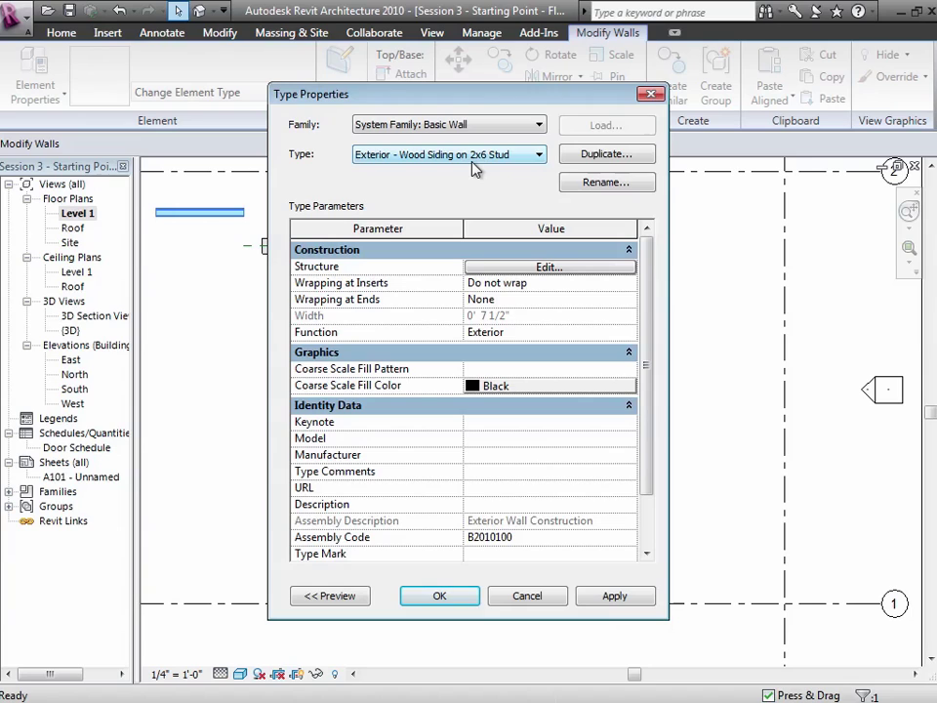
Duplicate the wall type under the name Exterior - Wood Siding on 2x4 Stud
left_click(610, 155)
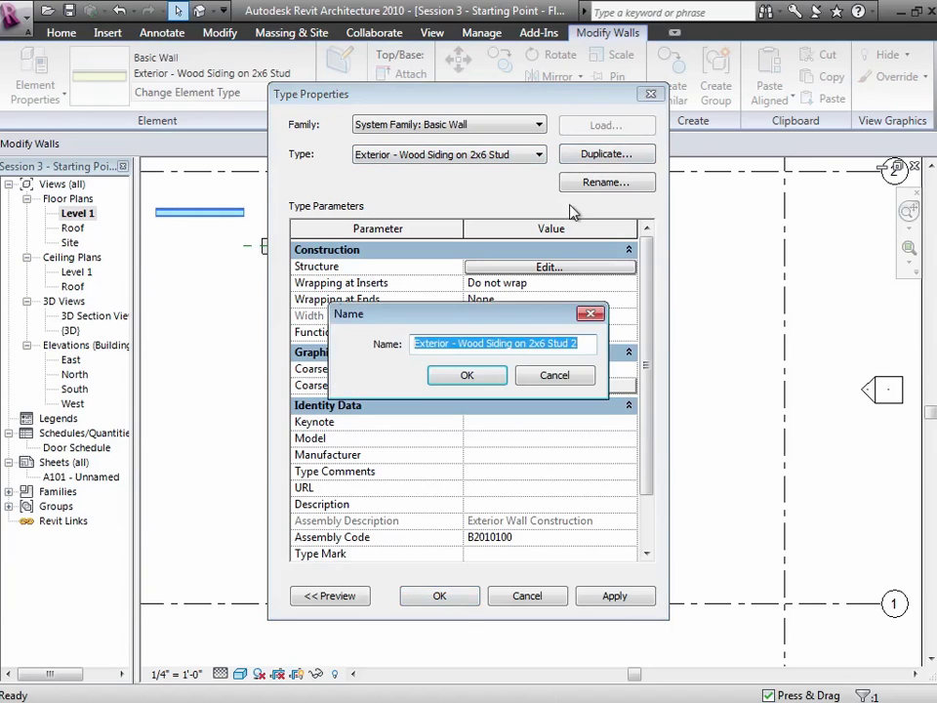
left_click_drag(539, 342, 588, 345)
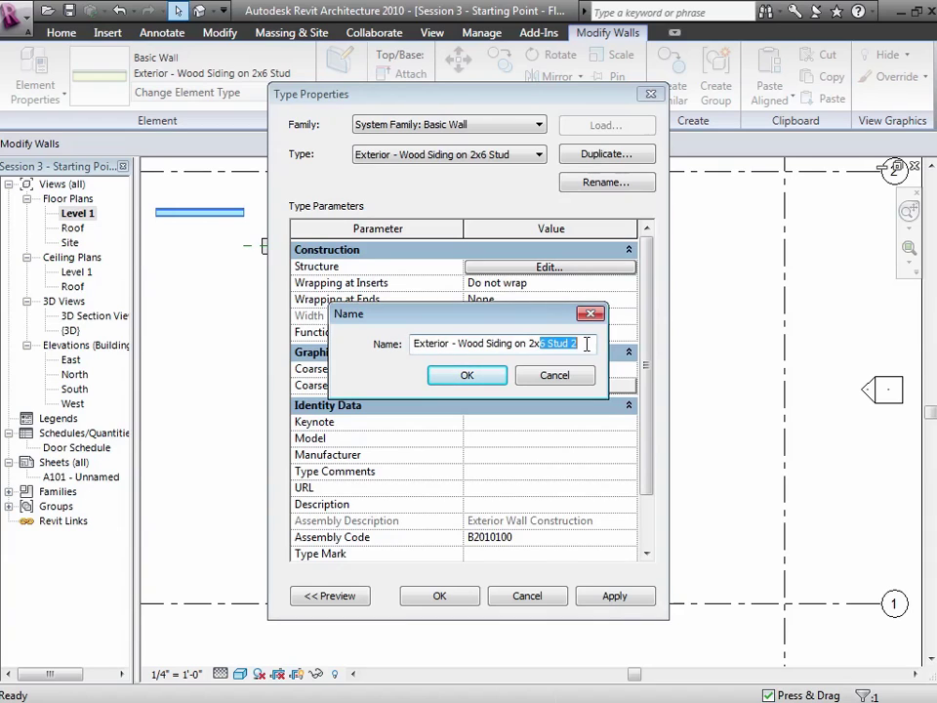
type("4 Stud")
left_click(483, 379)
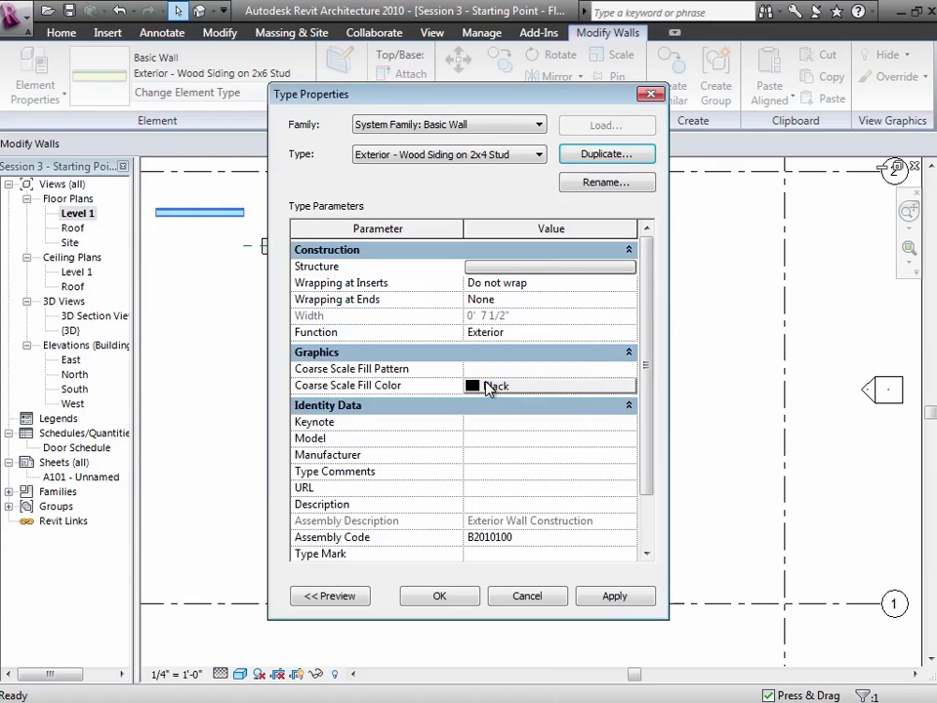
Set the thickness of the Structure [1] layer in the new type's assembly to 0' 3 1/2"
left_click(518, 267)
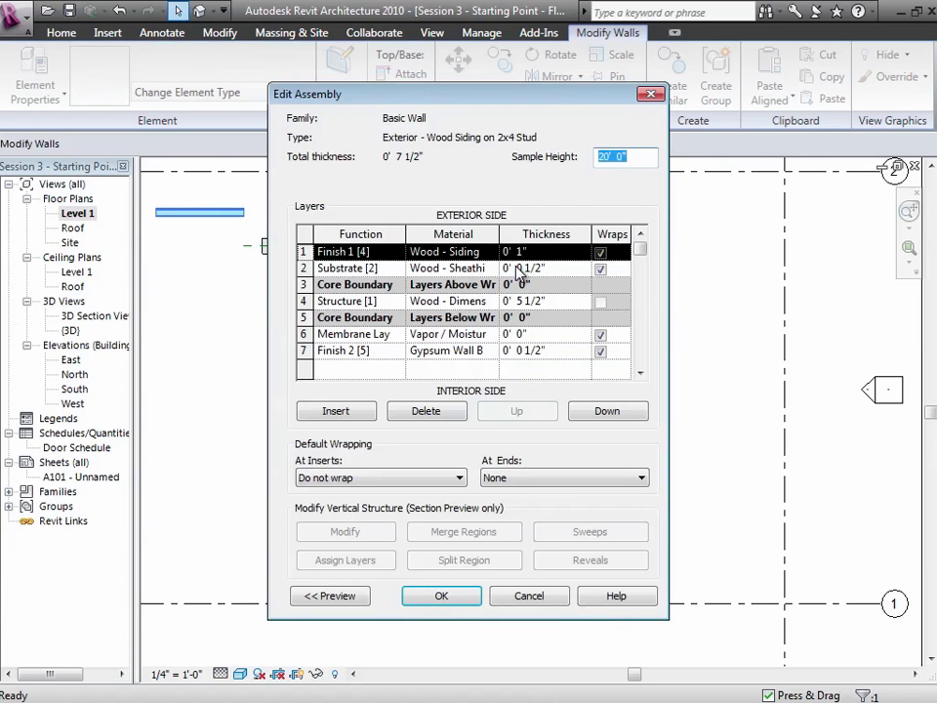
left_click(562, 304)
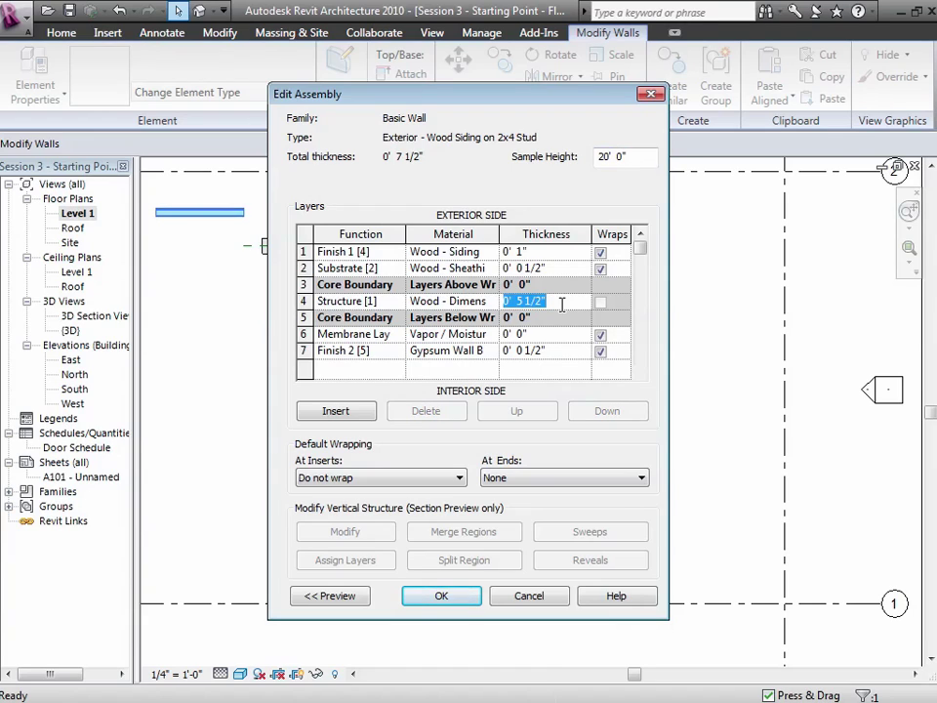
type("0' 3 1/2")
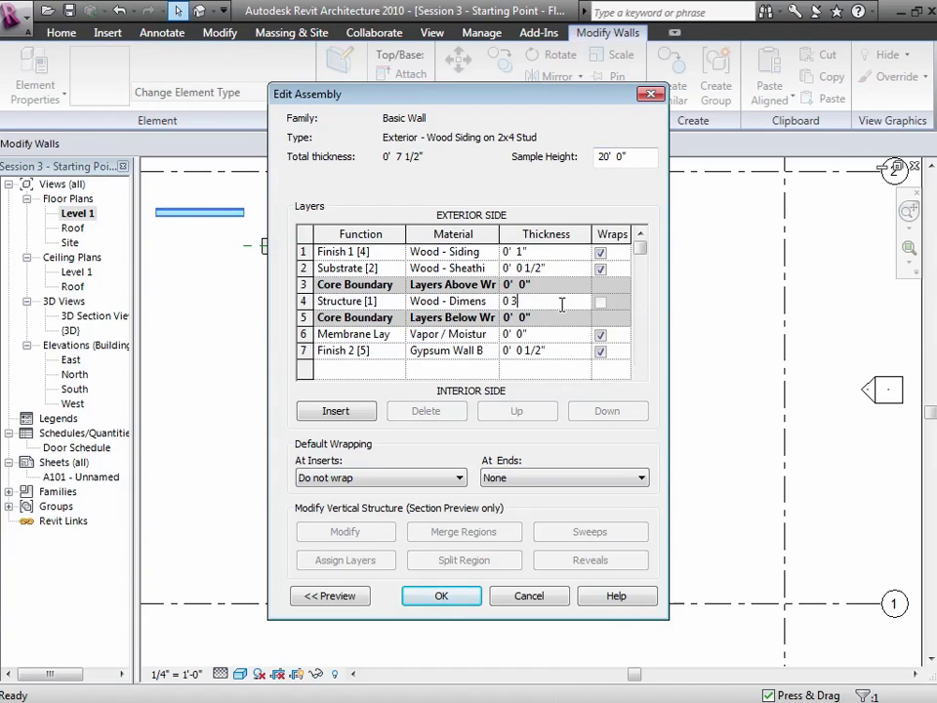
key("Return")
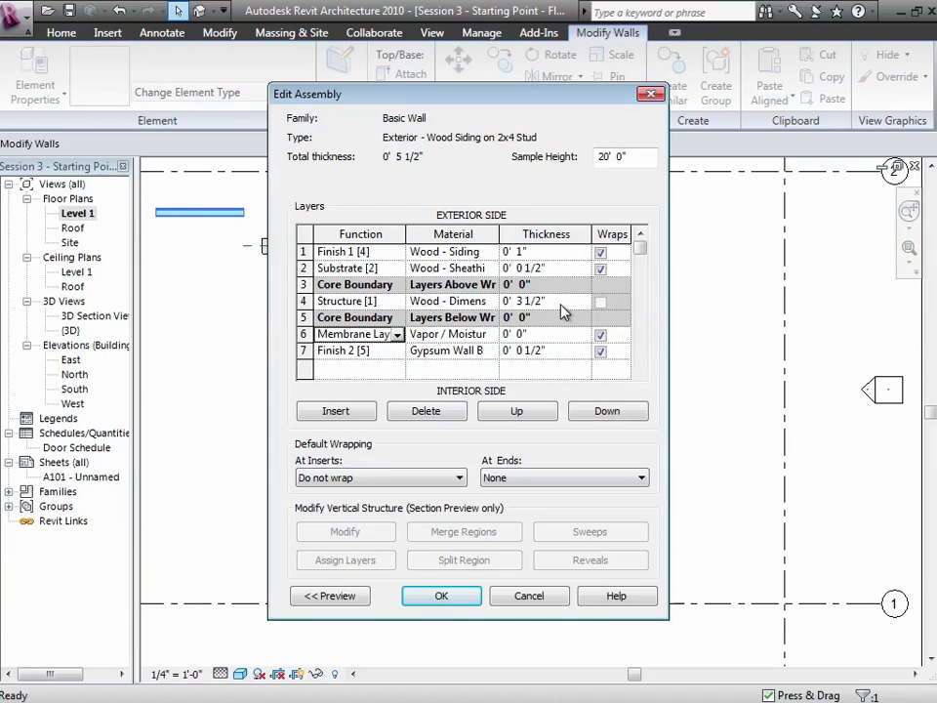
Try thicknesses of 0.75" and 3" for the Wood - Siding finish layer
left_click(538, 251)
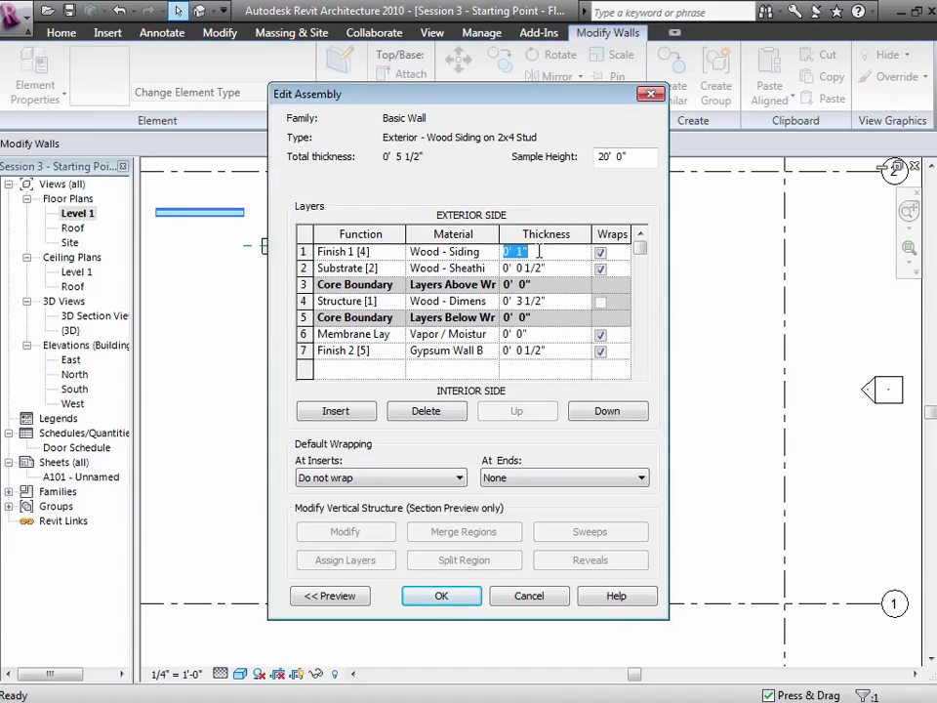
type("0 0.75")
key("Tab")
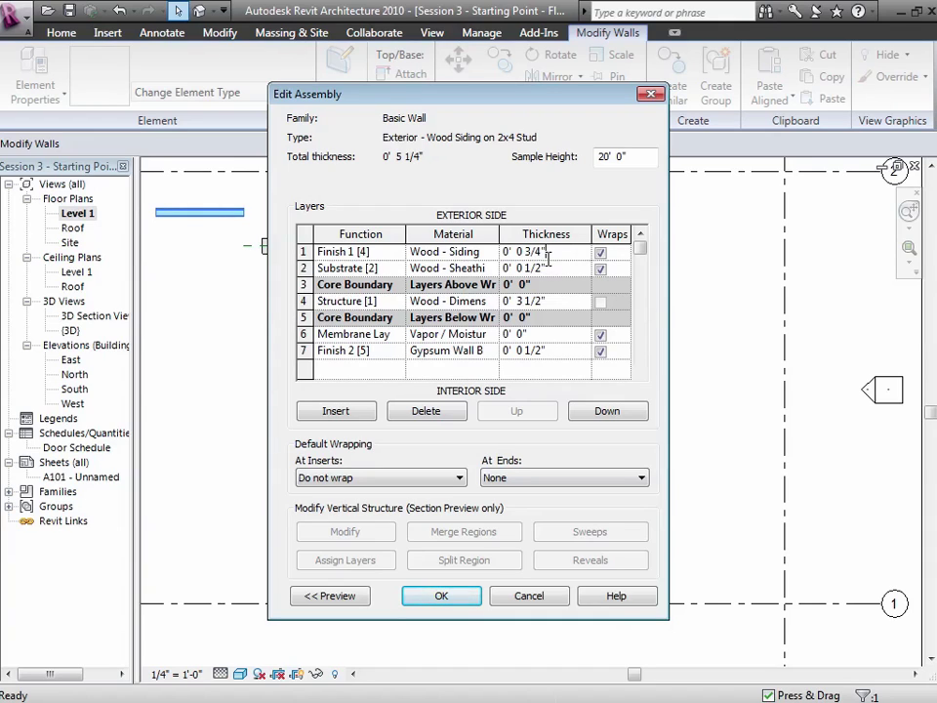
left_click(548, 252)
type("0' 3")
key("Tab")
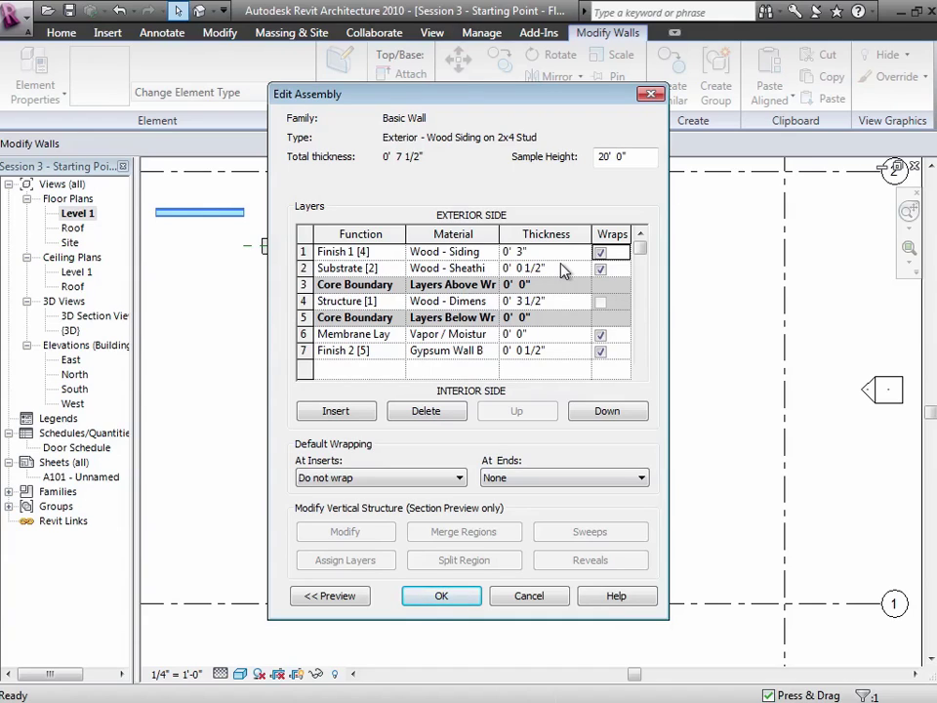
Set the Wood - Siding finish layer's thickness to 0' 1" and accept the edited assembly
left_click(554, 253)
type("0 1")
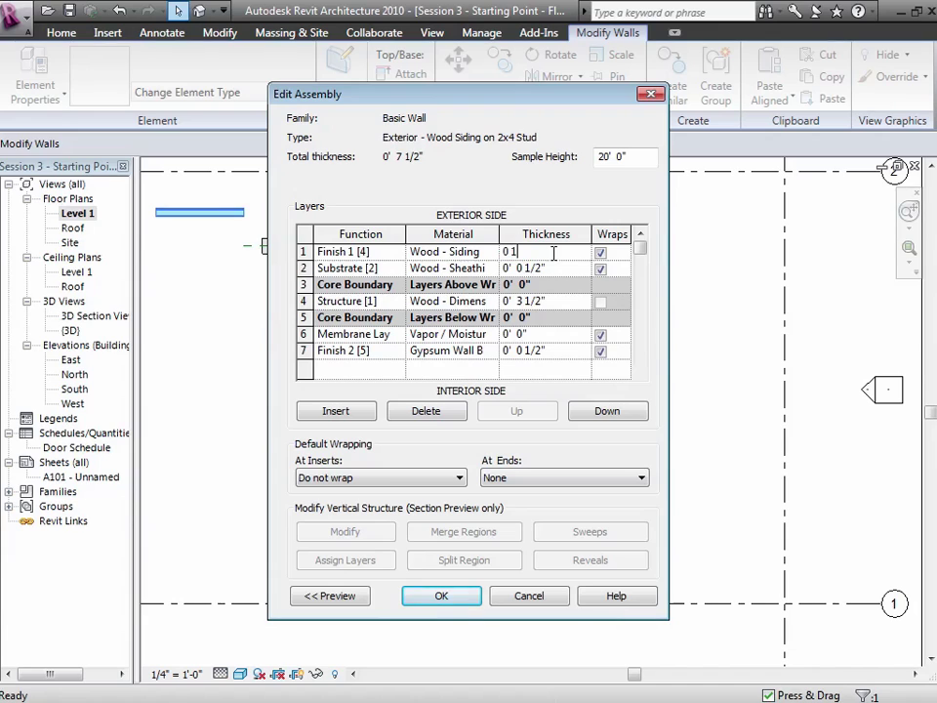
left_click(590, 254)
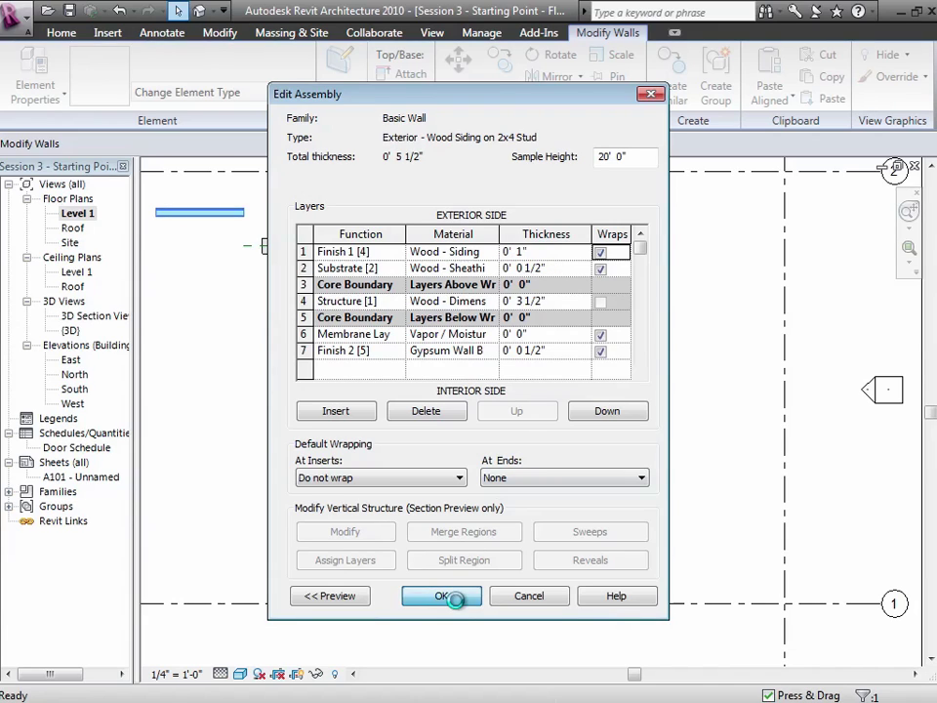
left_click(459, 598)
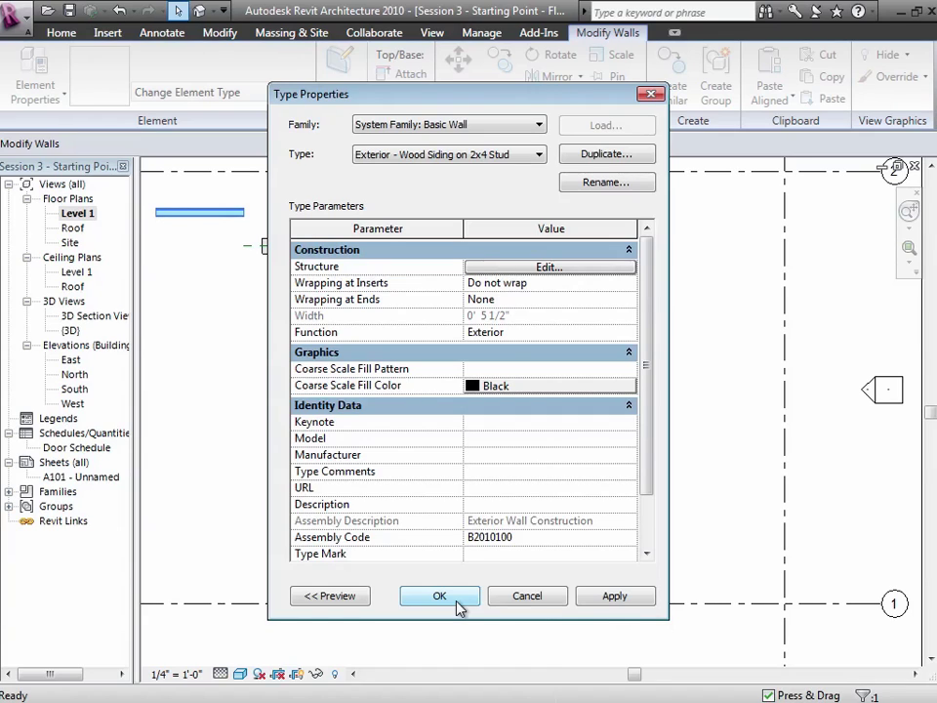
Duplicate the Exterior - EIFS on Mtl. Stud wall type under the name Exterior - Stone Panels on Mtl. Stud
left_click(538, 156)
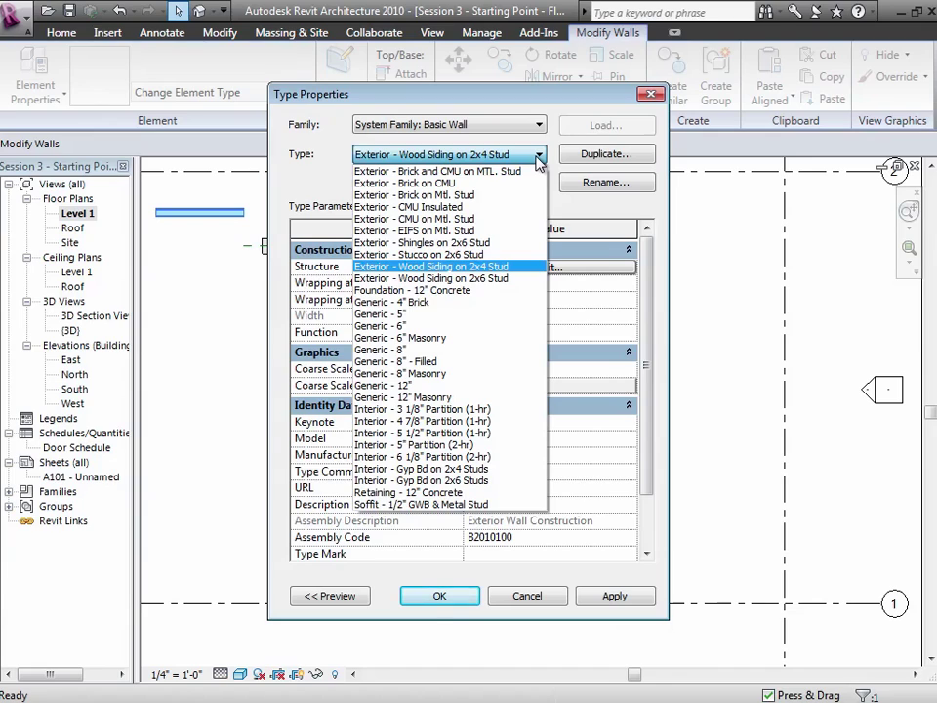
left_click(473, 233)
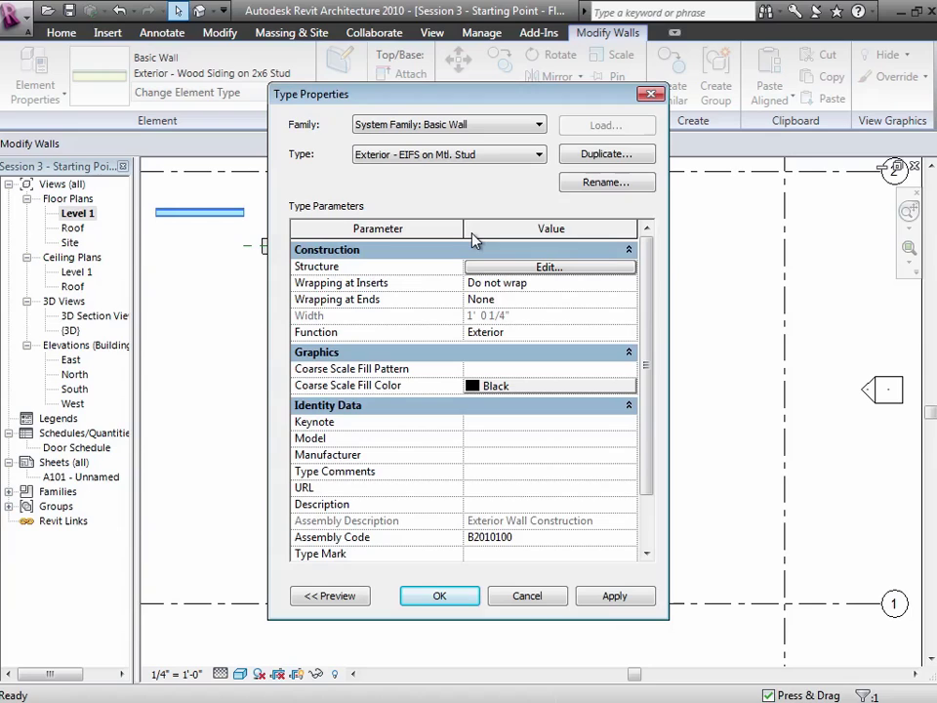
left_click(600, 156)
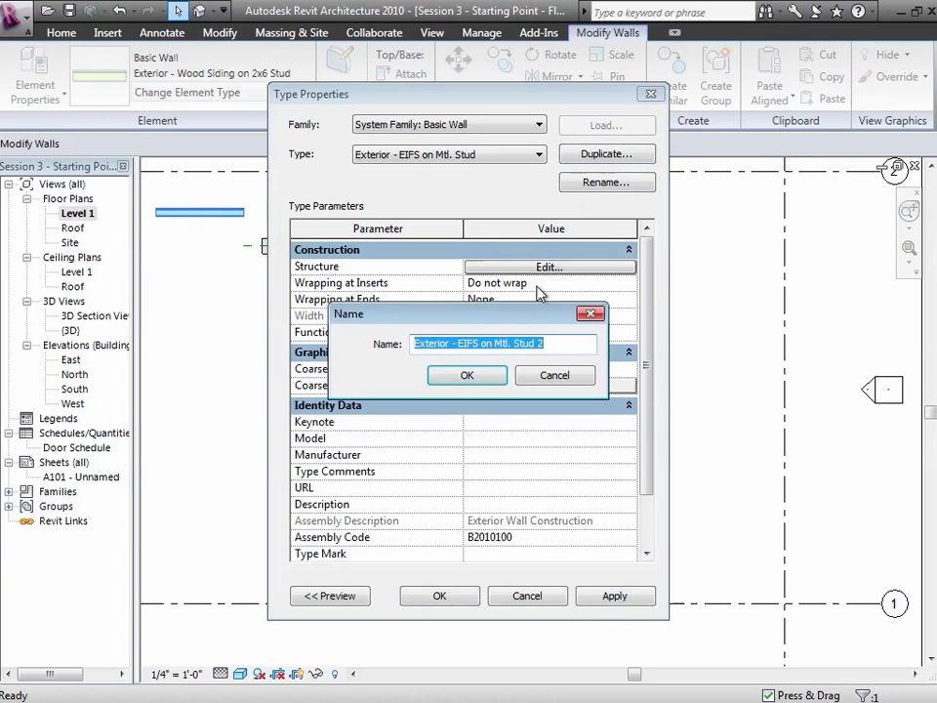
left_click(456, 343)
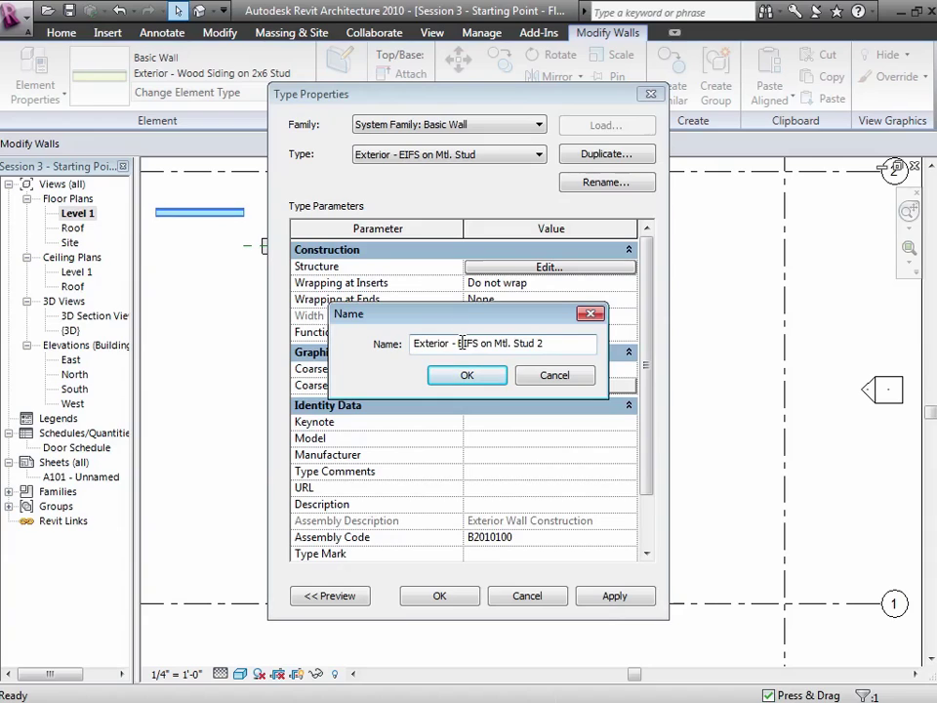
key("shift+End")
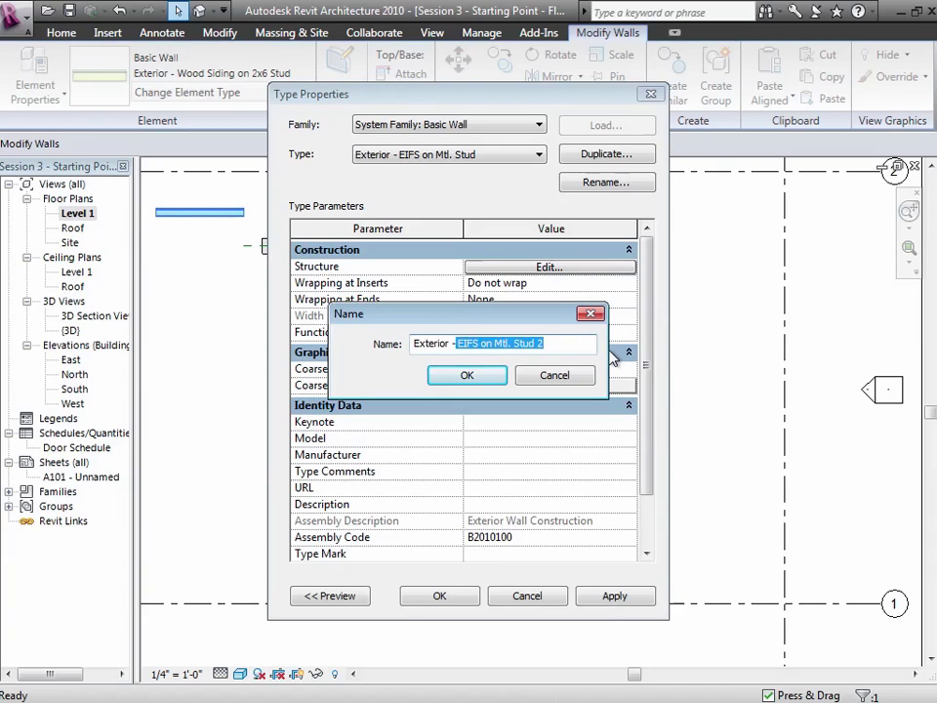
key("Delete")
type("St")
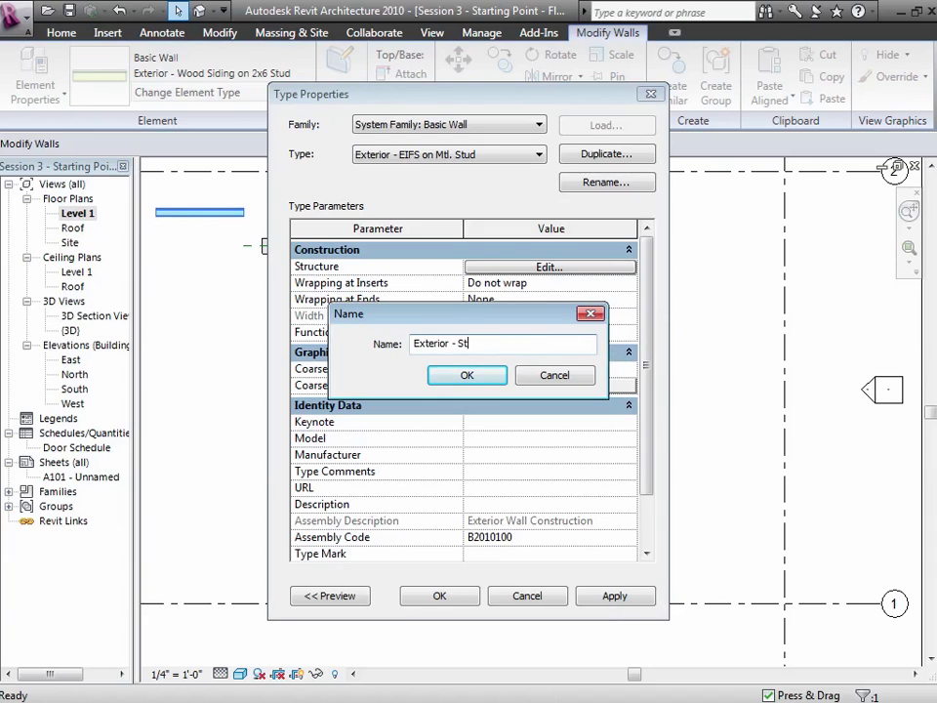
type("one Panels on Mtl. Stud")
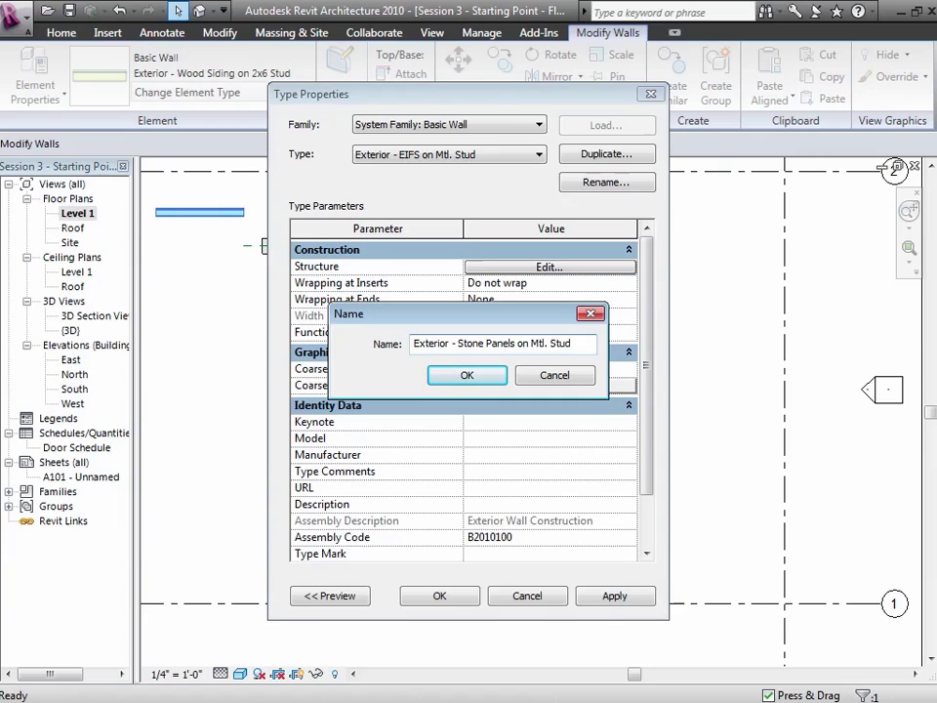
left_click(485, 384)
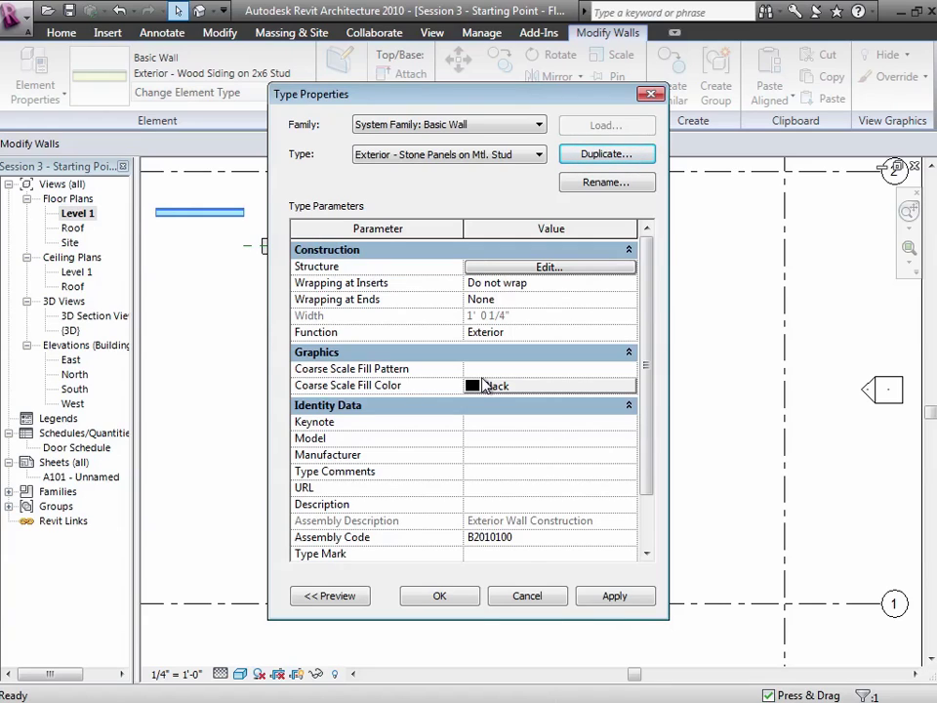
Delete the Substrate [2] wood sheathing layer from the new stone panel type's assembly
left_click(611, 271)
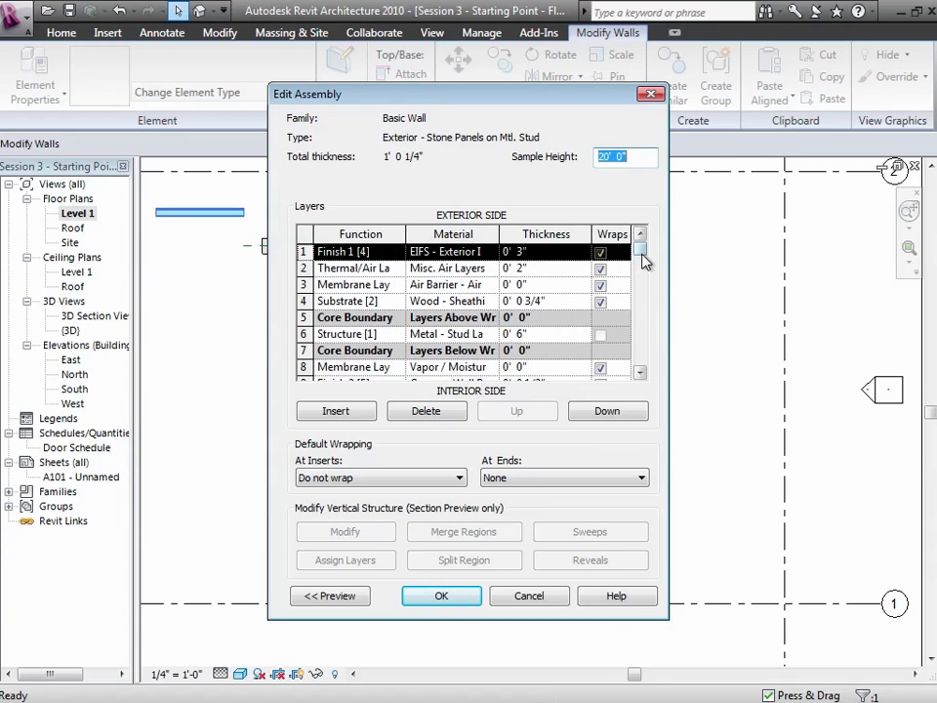
mouse_move(645, 252)
left_mouse_down()
mouse_move(638, 287)
mouse_move(644, 265)
left_mouse_up()
left_click(306, 300)
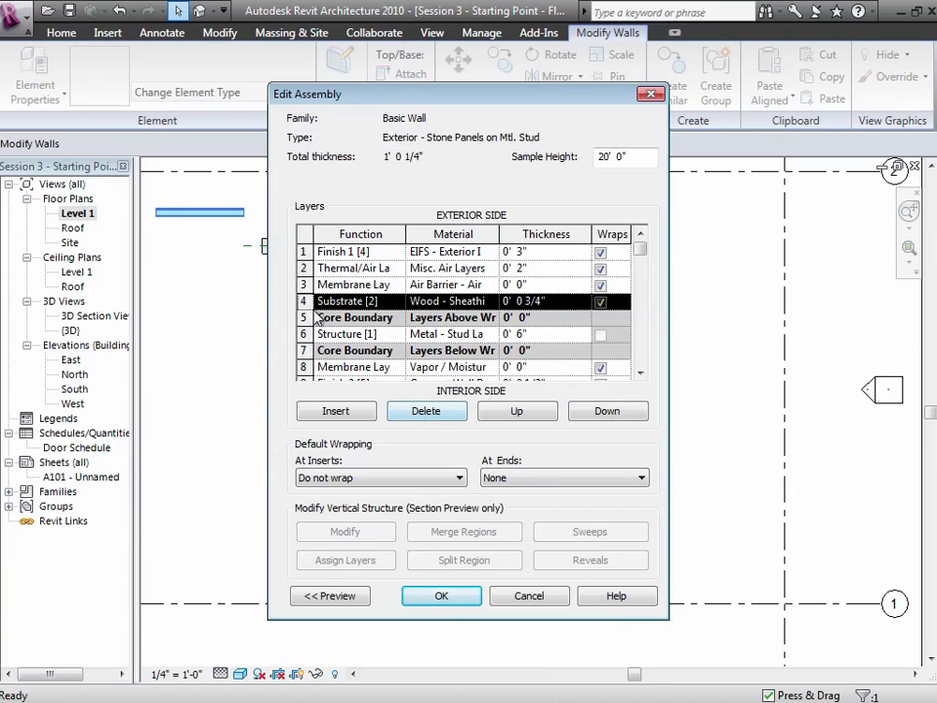
left_click(425, 413)
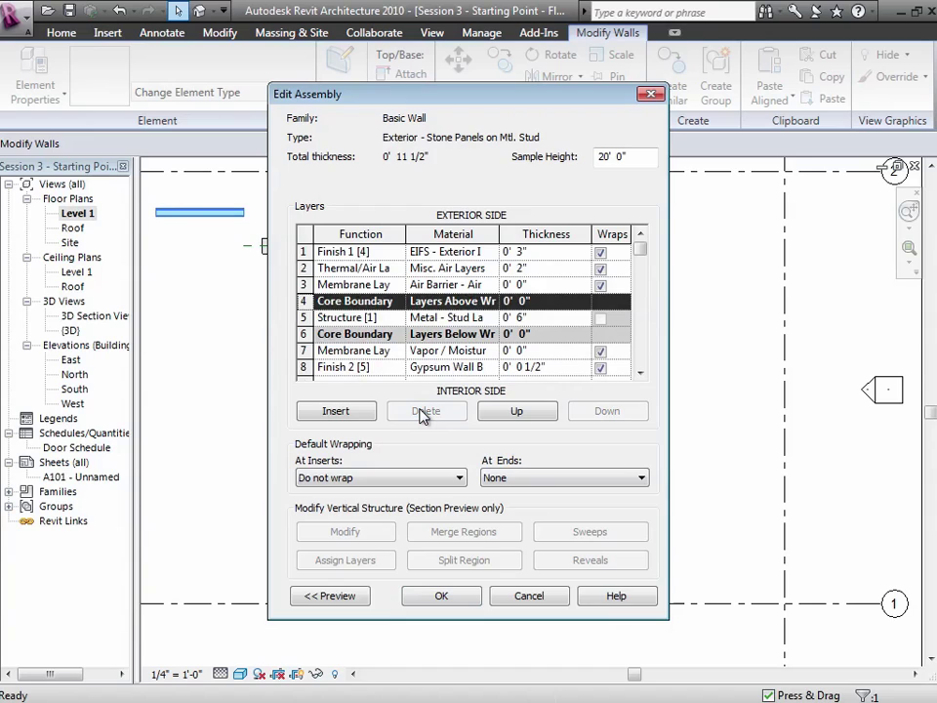
Set the thickness of the exterior Finish 1 [4] layer to 0' 2"
left_click(462, 253)
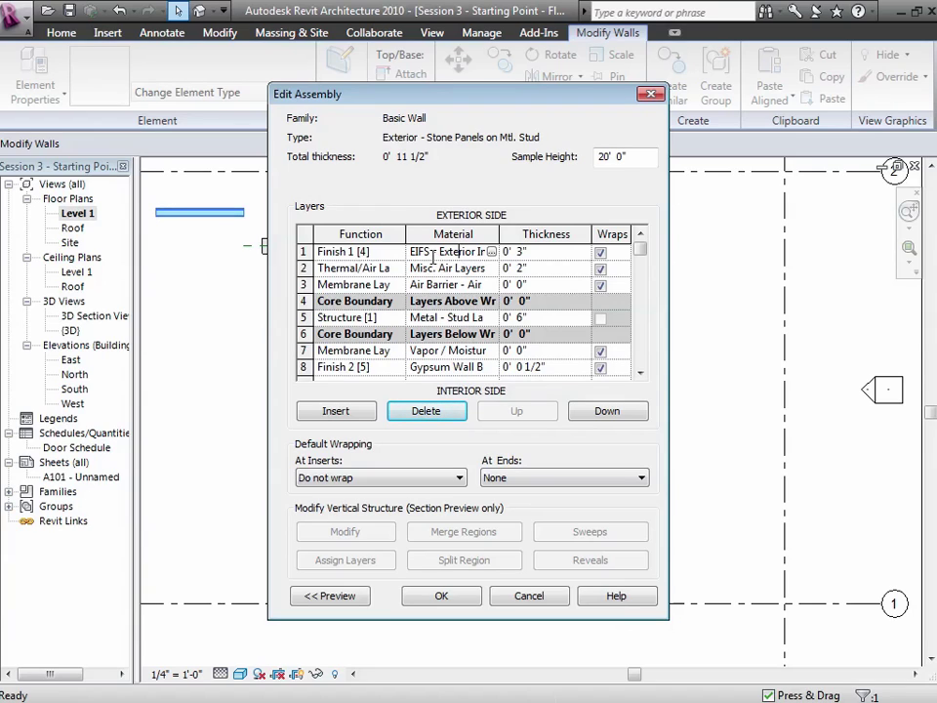
left_click(548, 252)
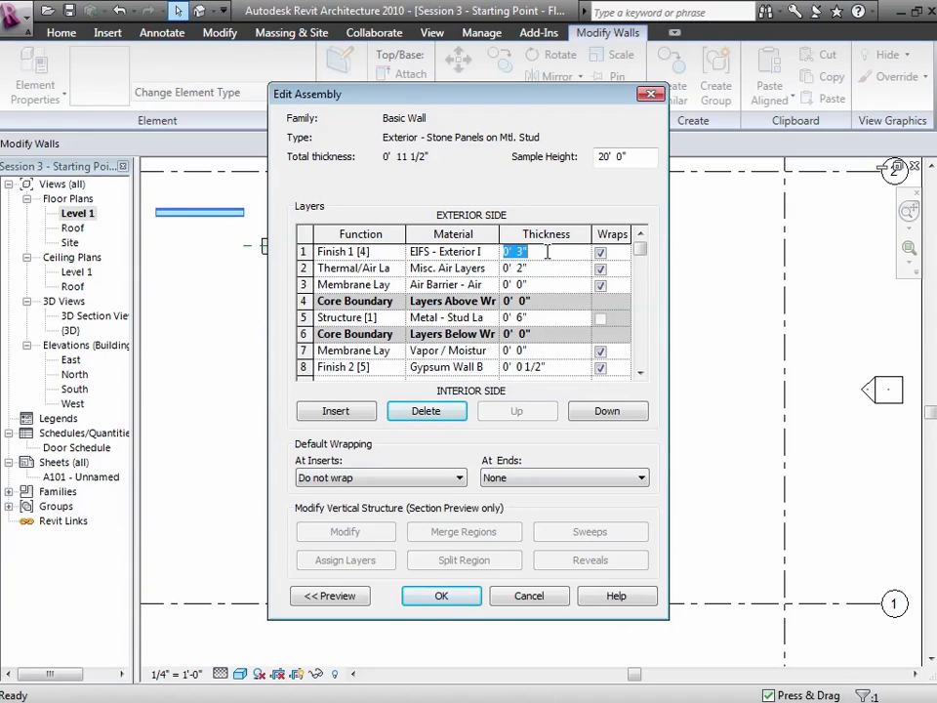
type("2\"")
key("Tab")
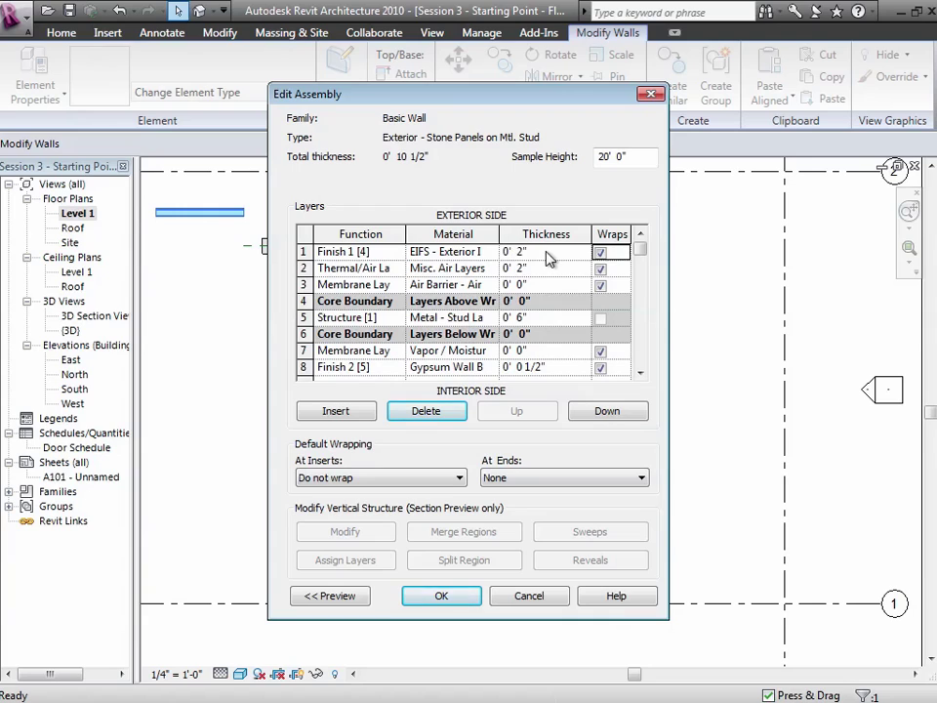
Open the material choices for the Finish 1 [4] layer and browse to the masonry materials
left_click(454, 252)
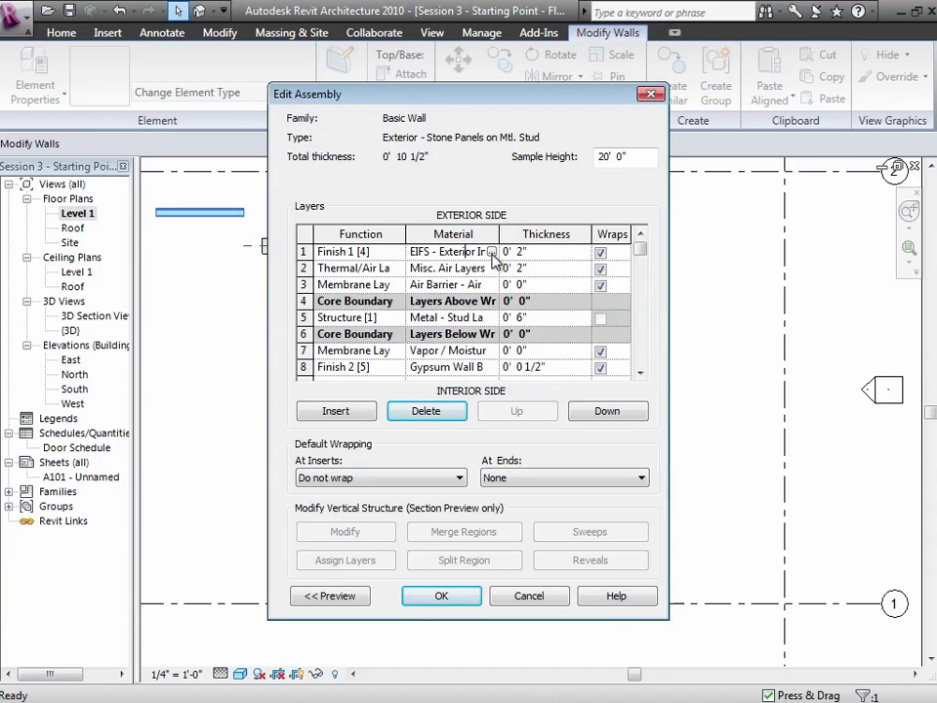
left_click(492, 251)
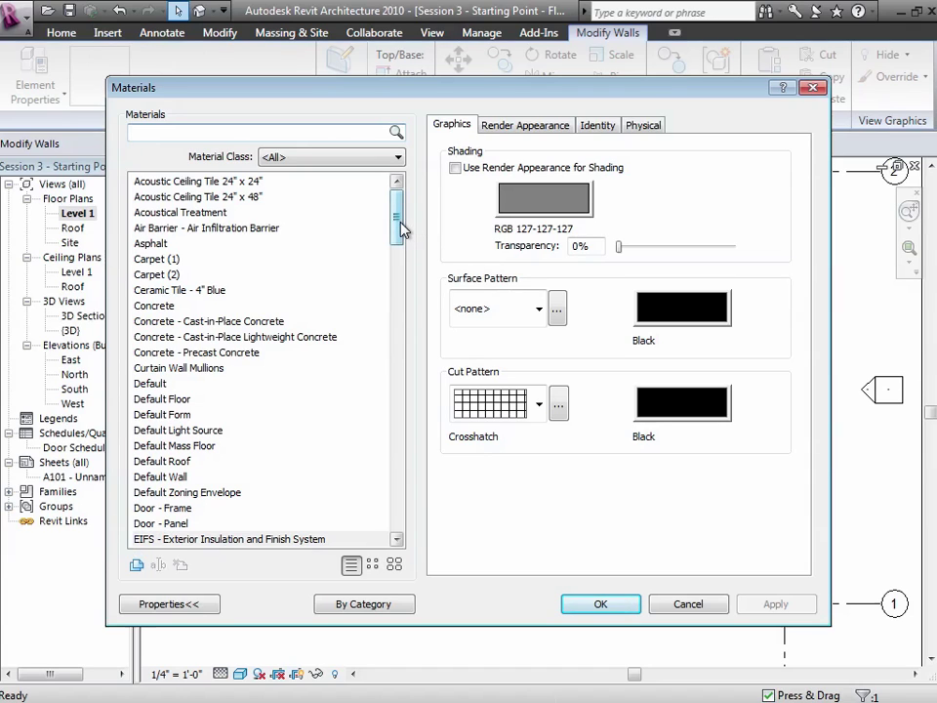
left_click_drag(396, 224, 392, 311)
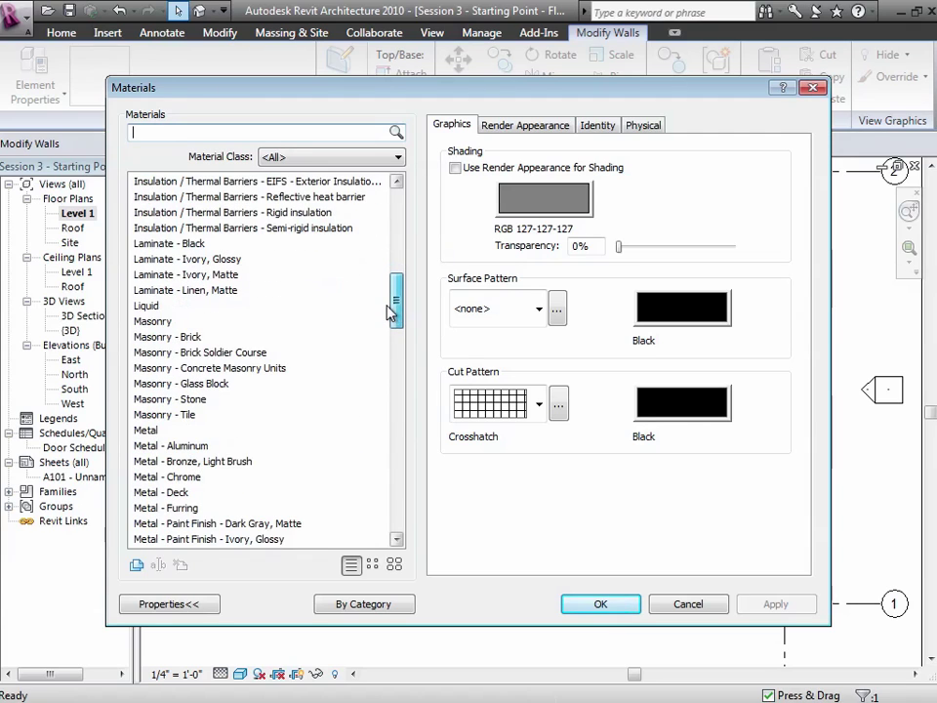
Duplicate the Masonry - Stone material and name the copy Stone Veneer Panels
left_click(181, 402)
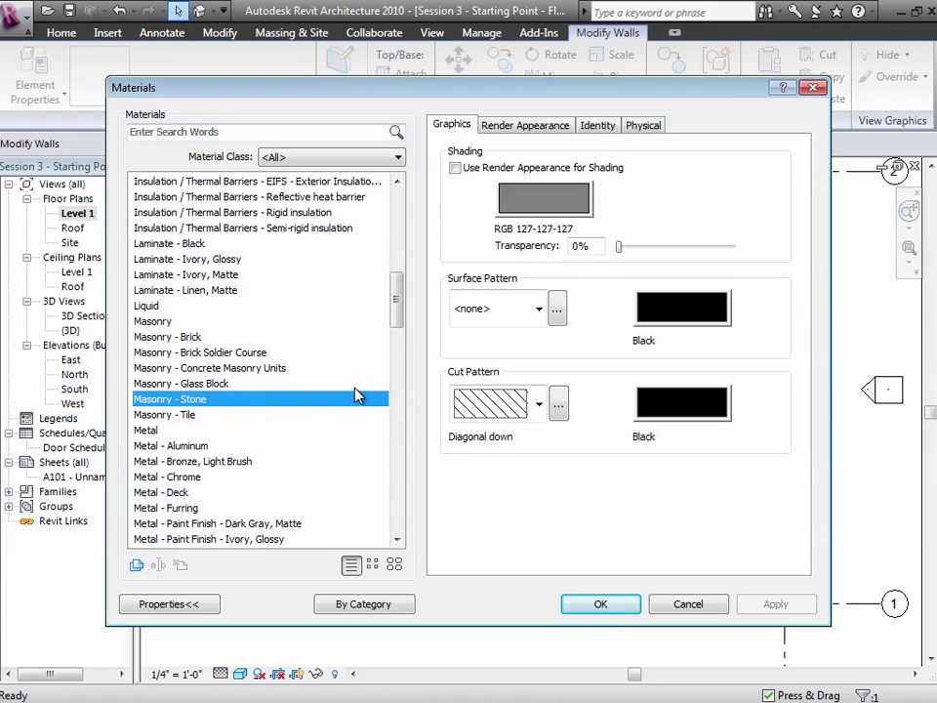
left_click_drag(398, 317, 394, 462)
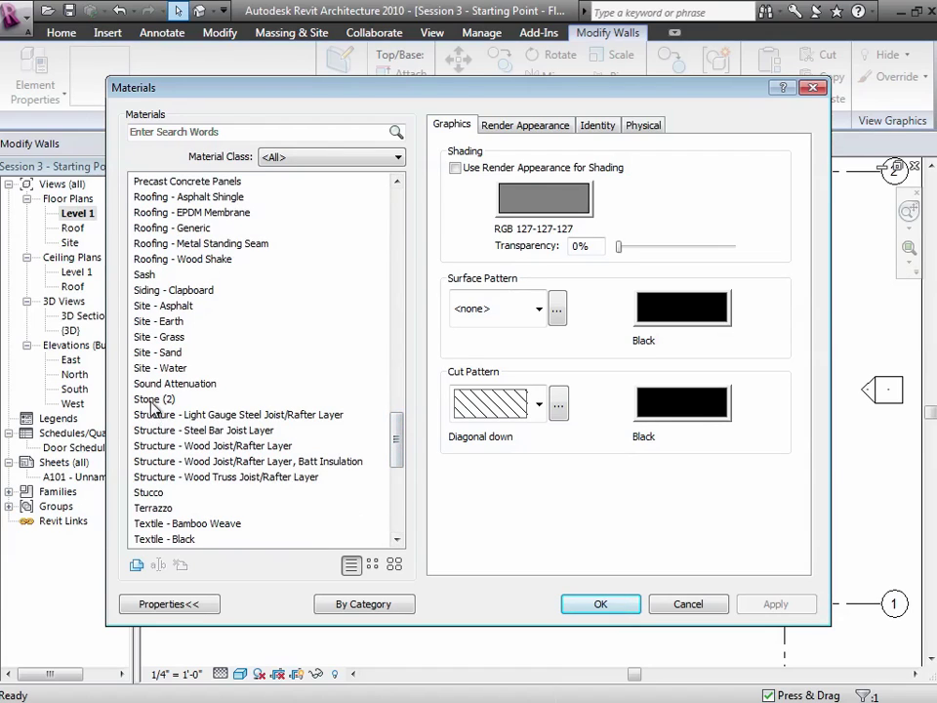
left_click(137, 565)
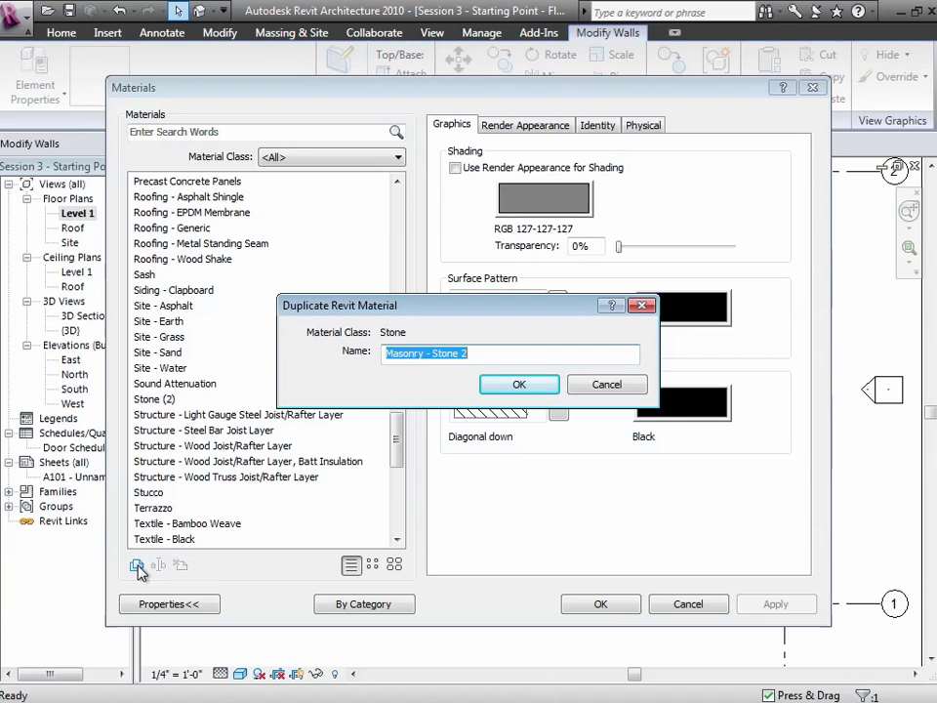
type("S")
type("Stone ")
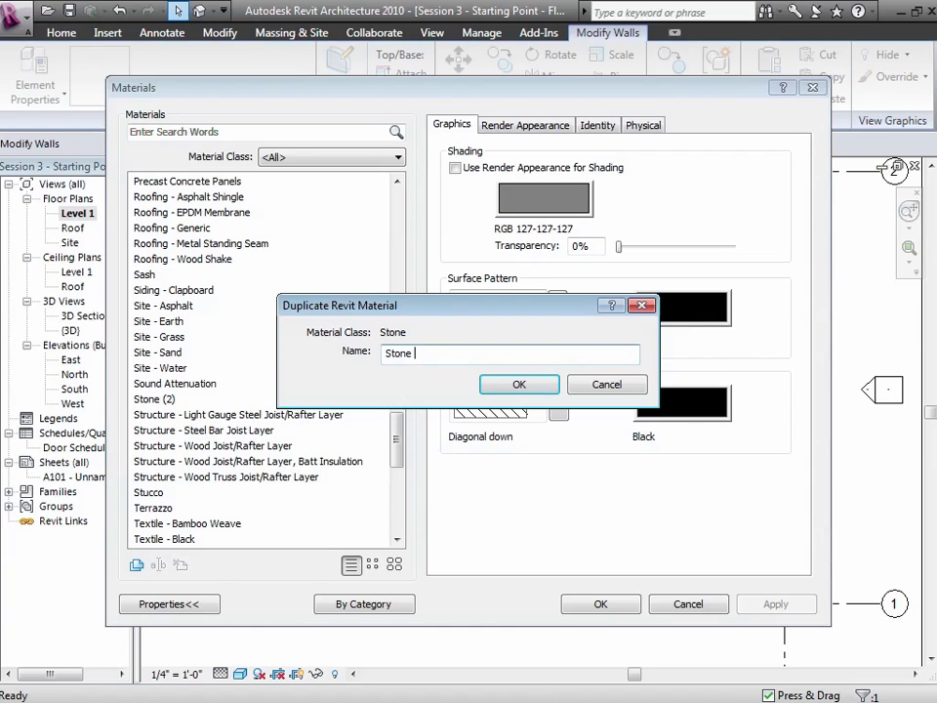
type("Veneer Panels")
left_click(517, 384)
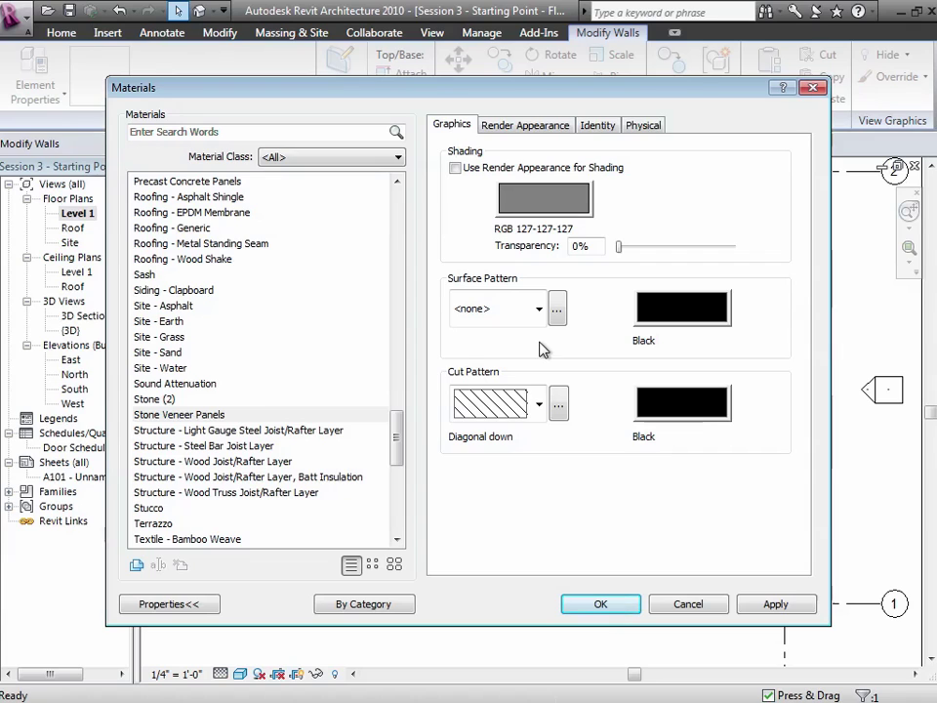
Set the Stone Veneer Panels shading color to the light beige RGB 232-215-191
left_click(544, 200)
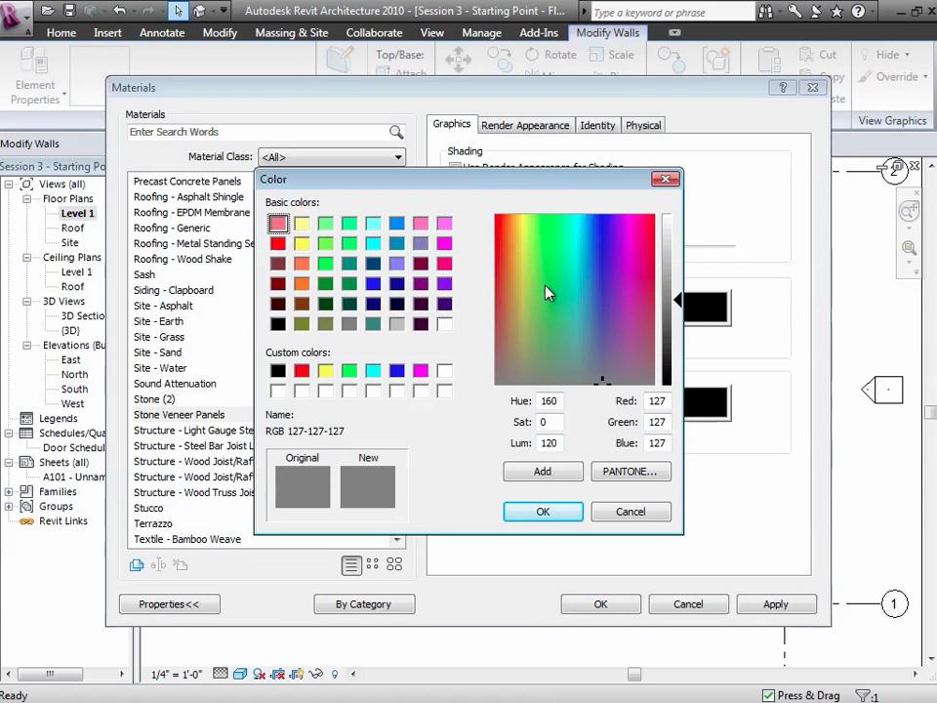
left_click(279, 264)
left_click(673, 240)
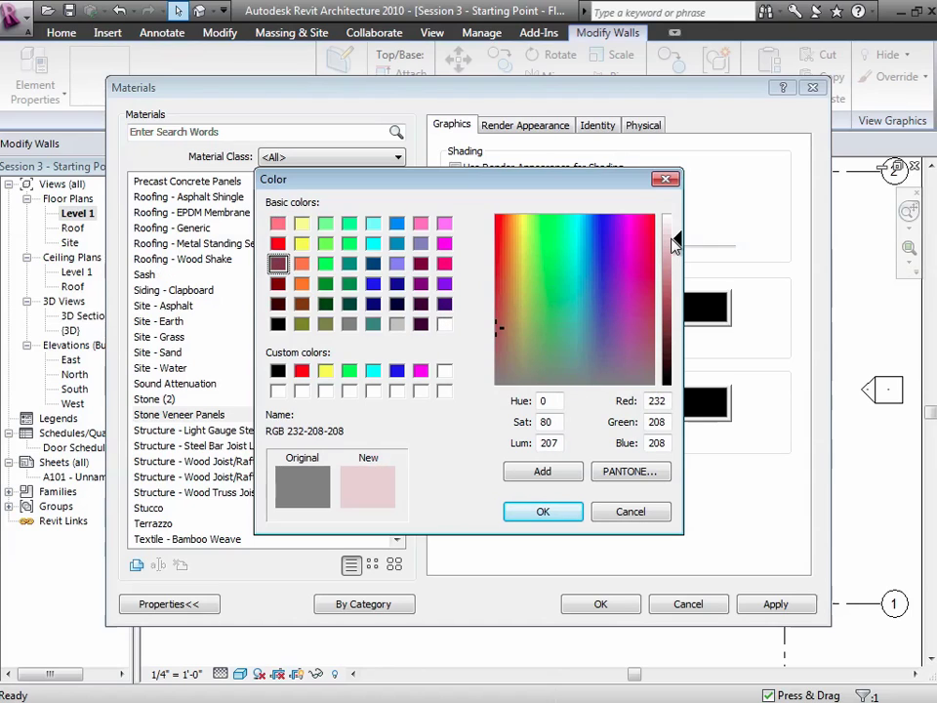
left_click_drag(672, 241, 674, 249)
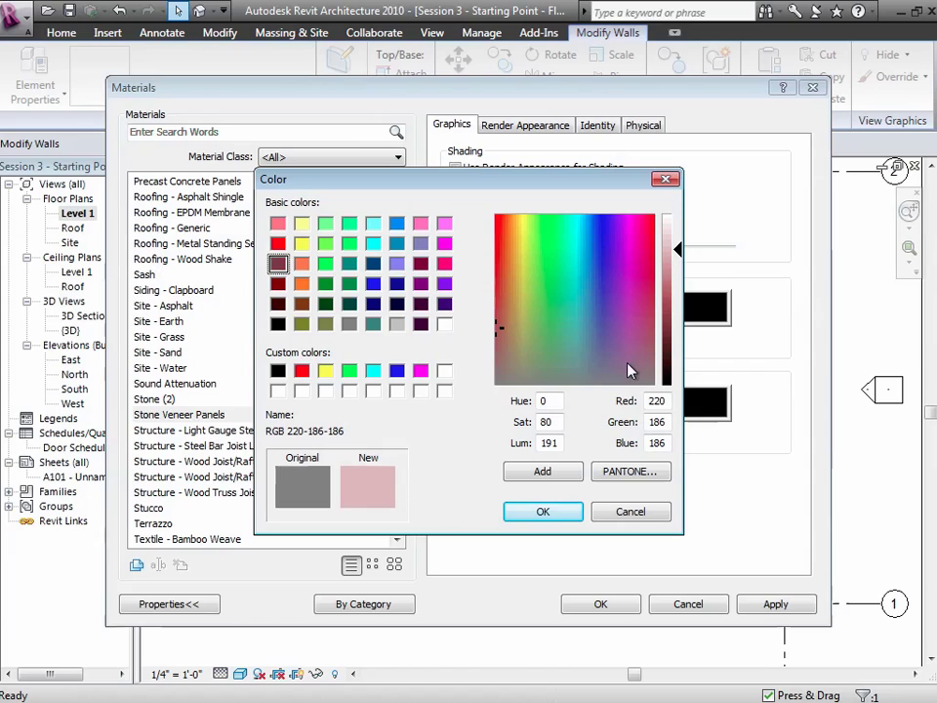
left_click(510, 305)
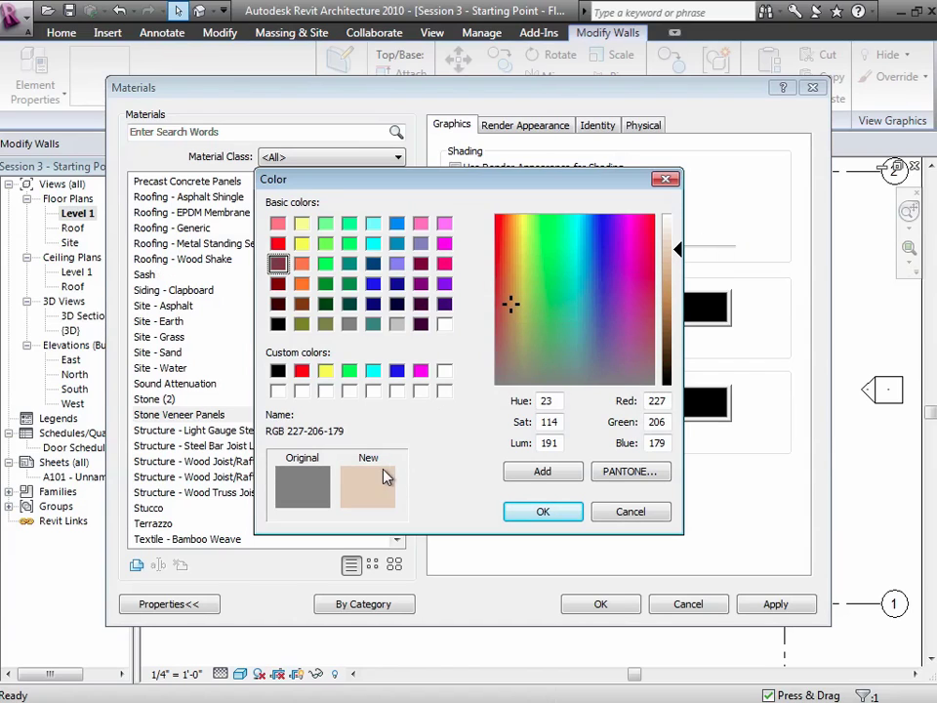
left_click_drag(673, 249, 673, 245)
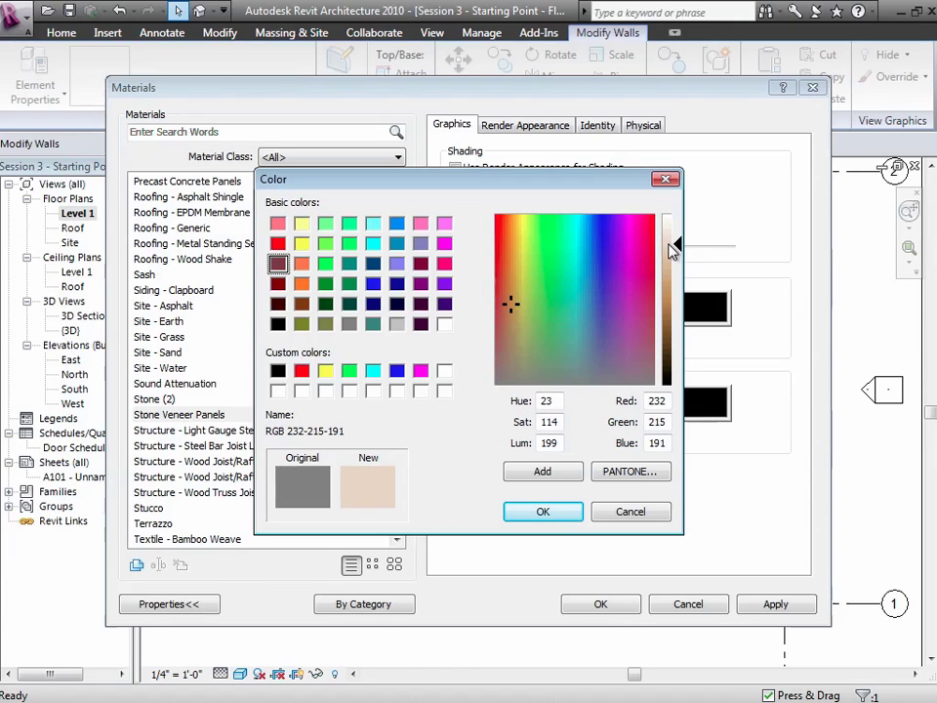
left_click(543, 513)
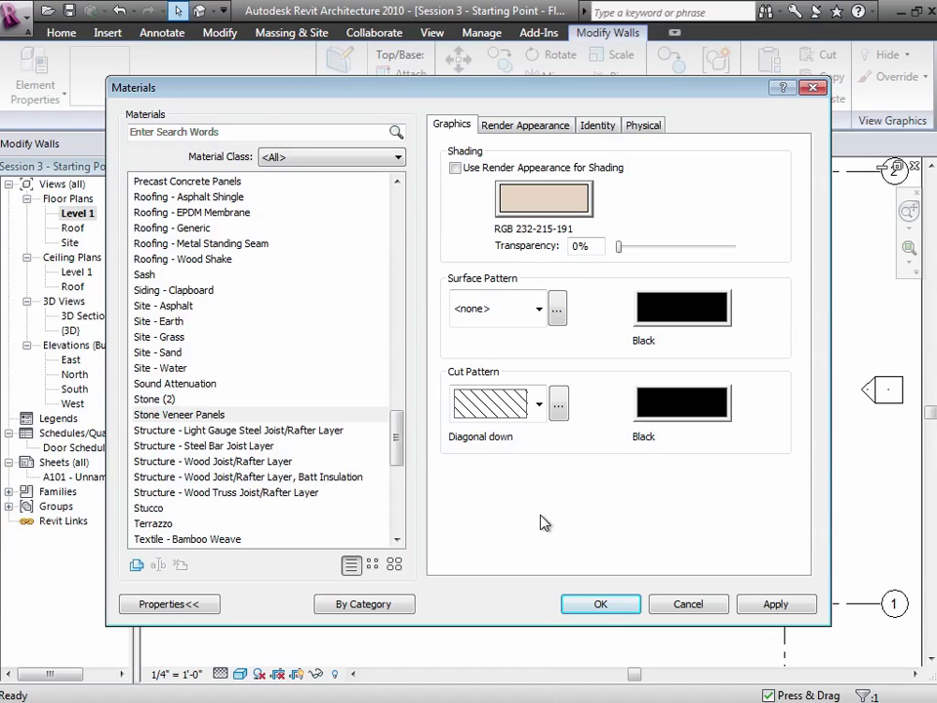
left_click(558, 309)
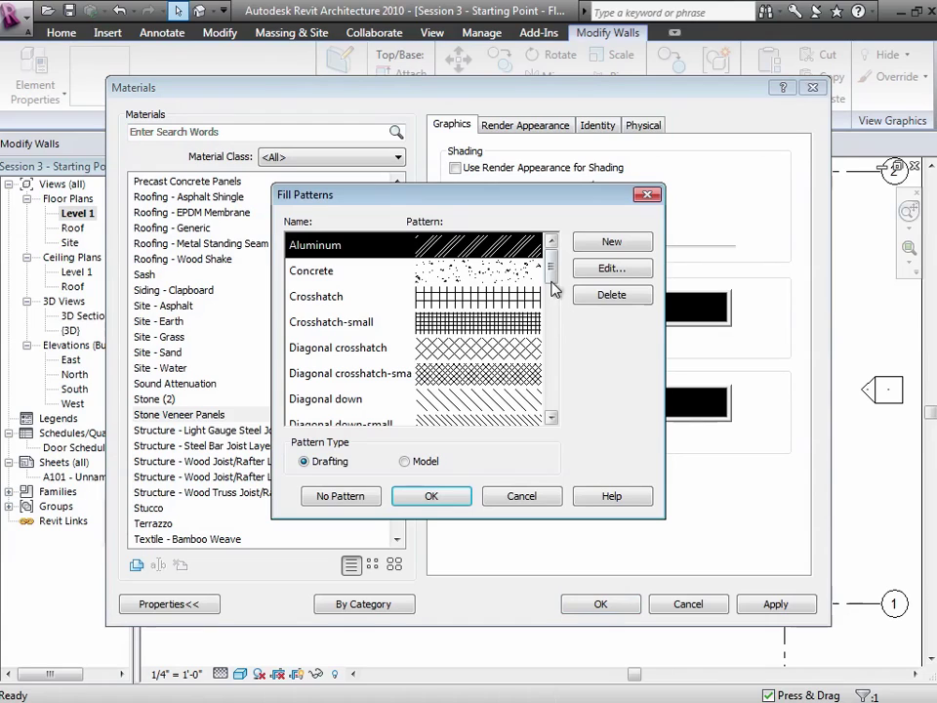
left_click(521, 496)
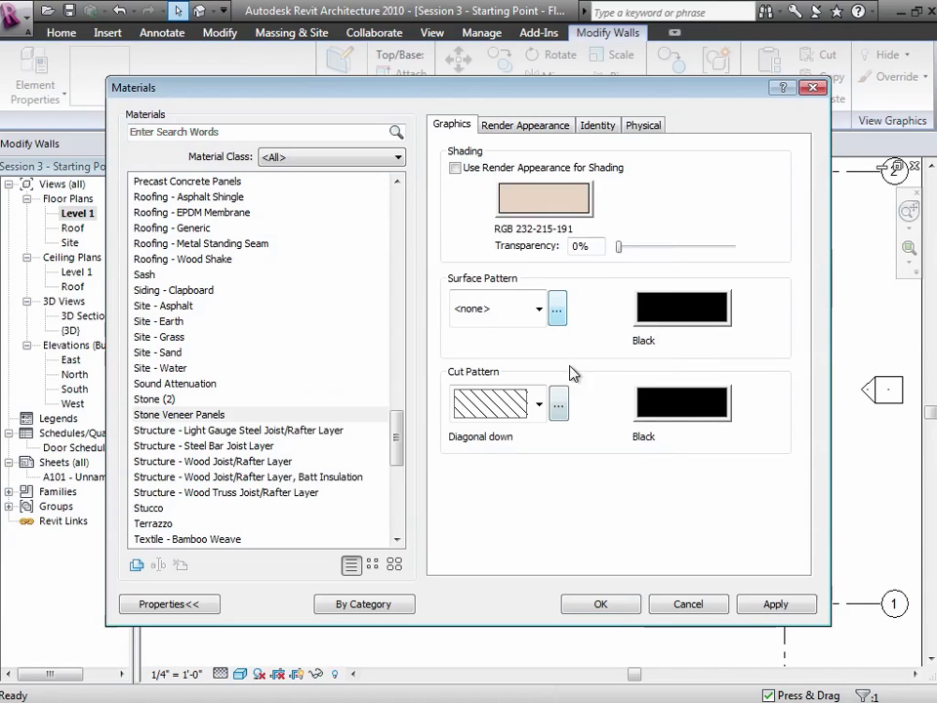
left_click(540, 311)
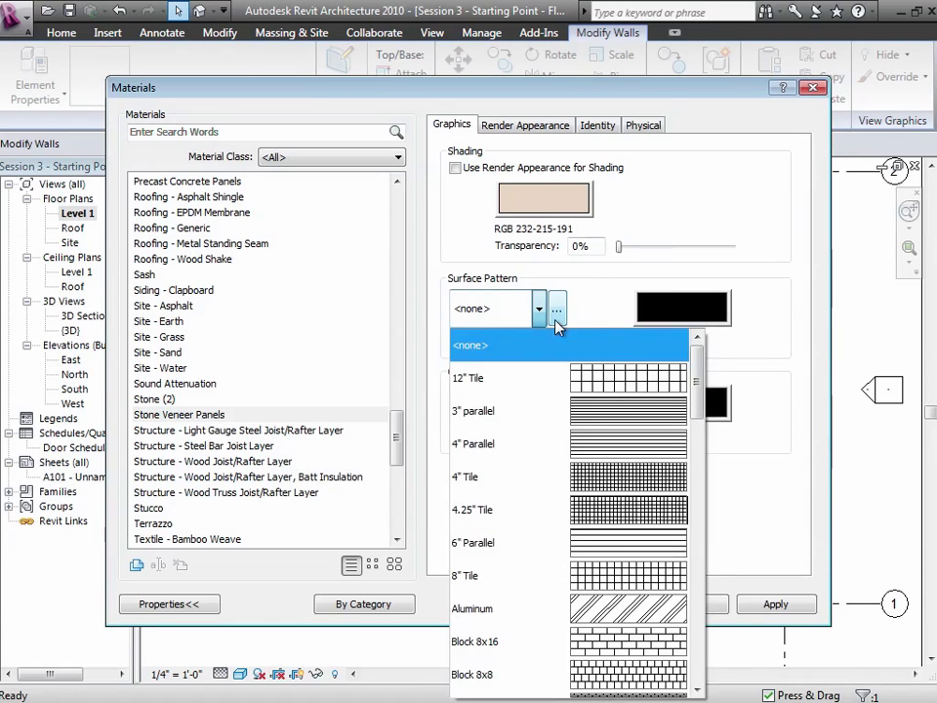
left_click_drag(697, 390, 696, 478)
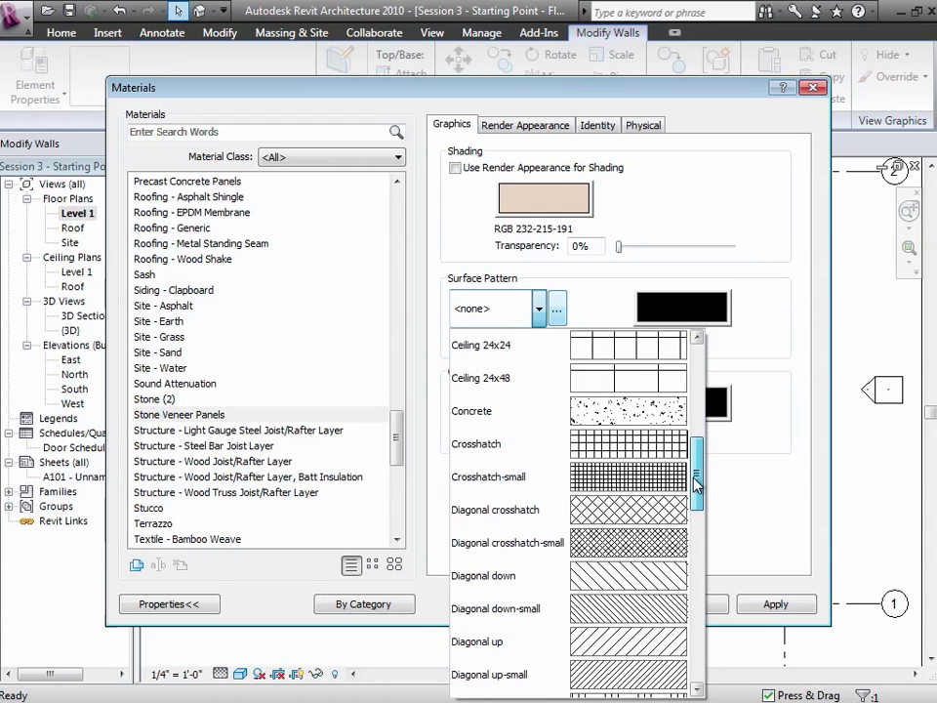
left_click(591, 309)
Assign the Block 8x16 model pattern as the surface pattern of Stone Veneer Panels
left_click(558, 310)
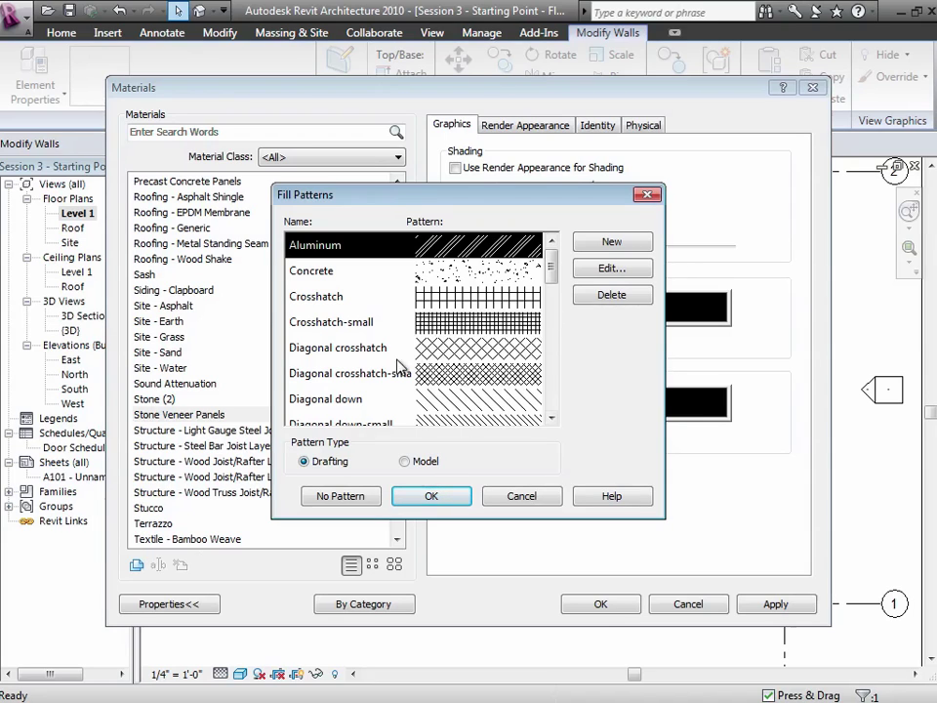
left_click(407, 462)
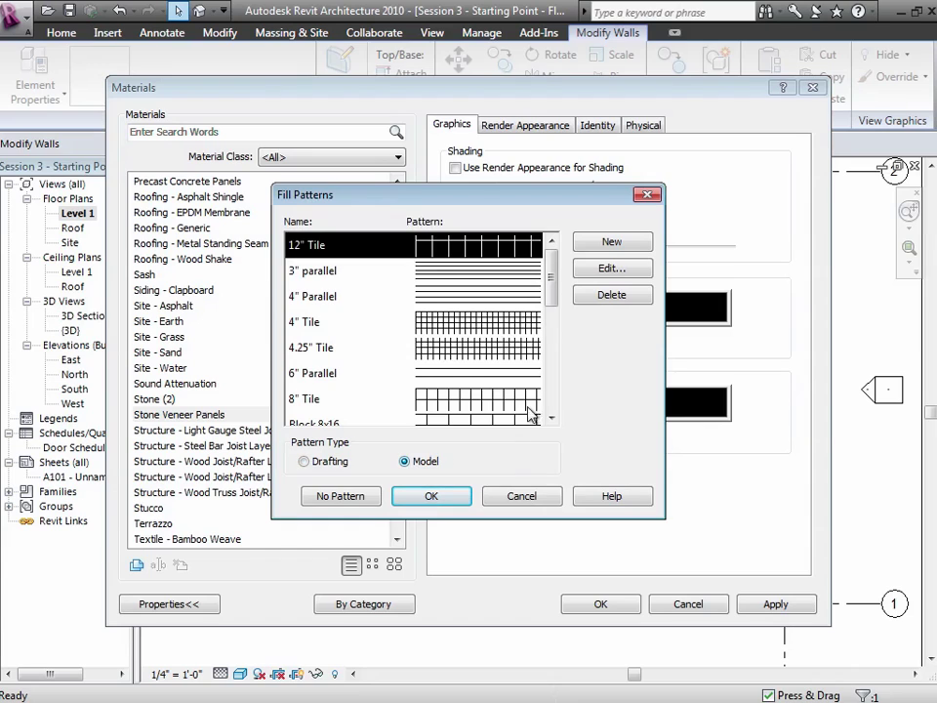
left_click_drag(554, 304, 554, 310)
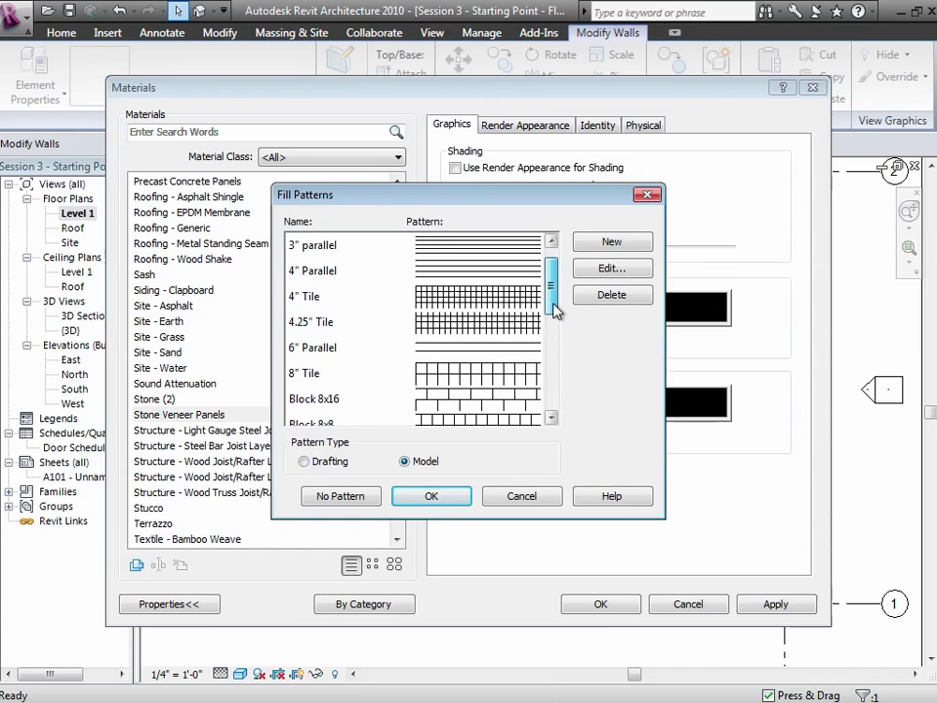
left_click(488, 401)
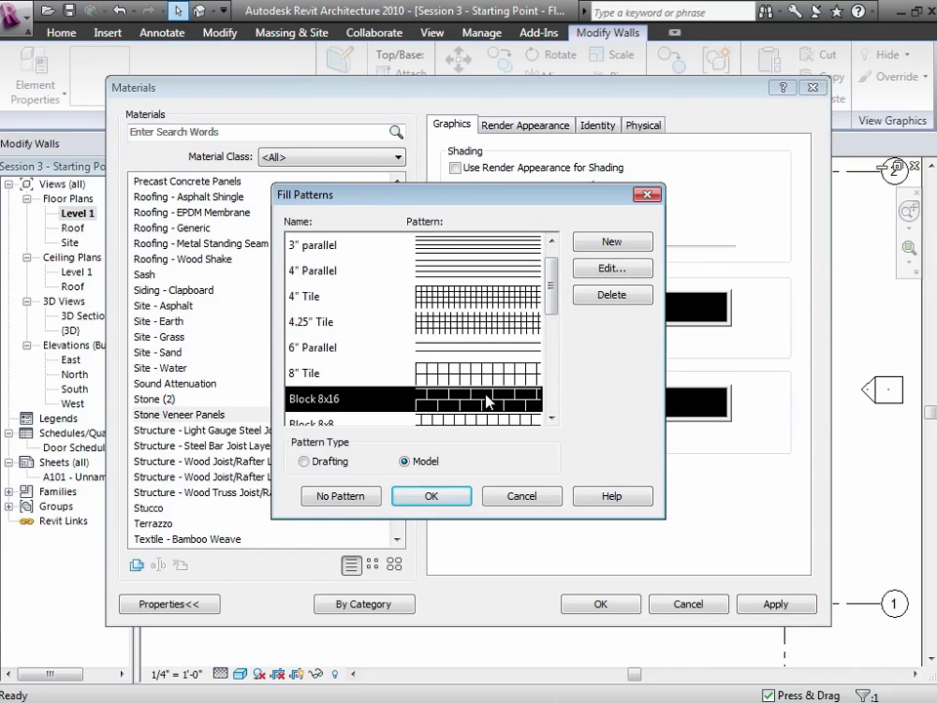
left_click(551, 418)
left_click(552, 418)
left_click(551, 418)
left_click(551, 419)
left_click(551, 419)
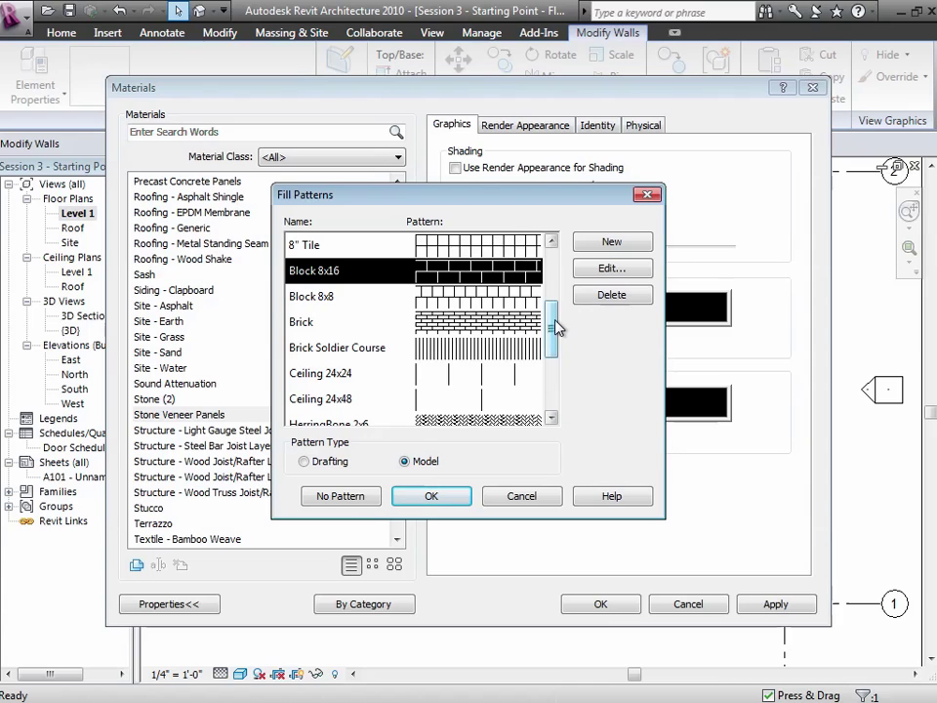
left_click_drag(554, 328, 554, 322)
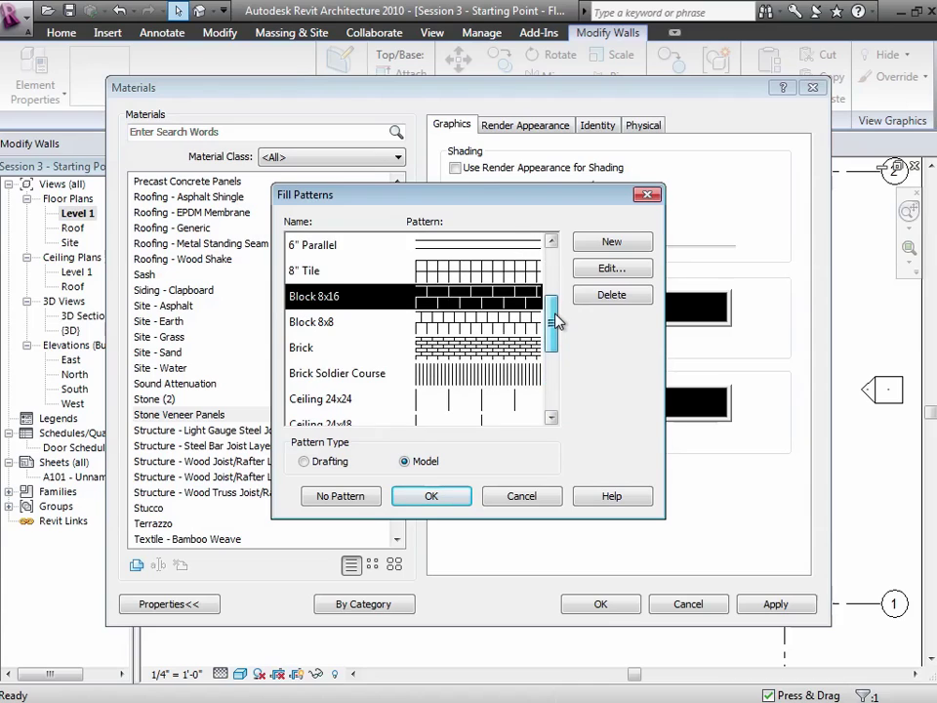
left_click(432, 496)
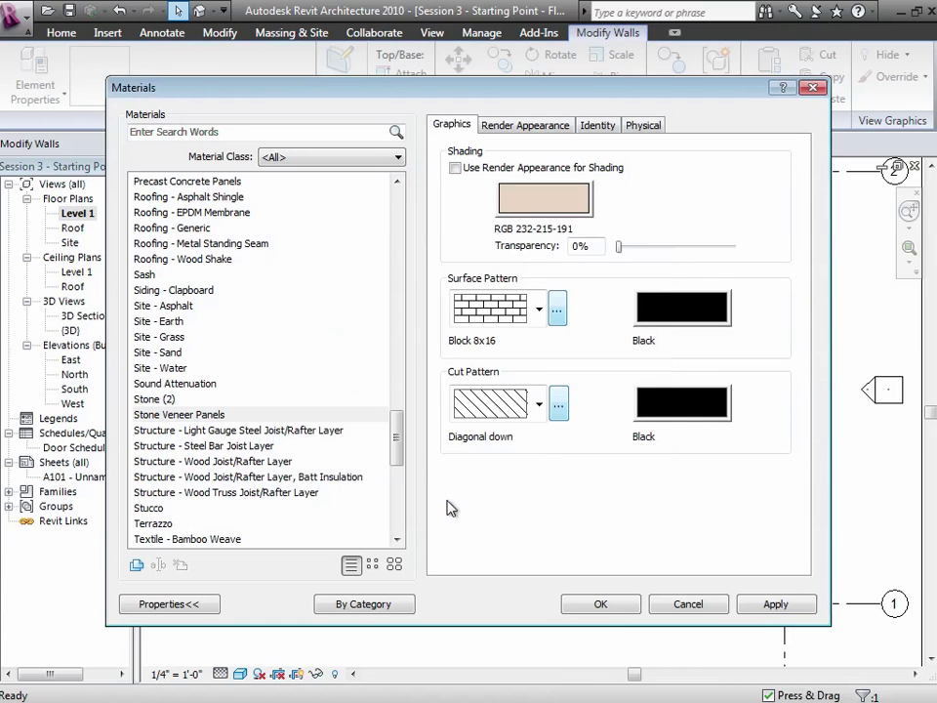
Apply Stone Veneer Panels to the wall's Finish 1 [4] layer, accept the assembly and type properties, and deselect the wall
left_click(635, 606)
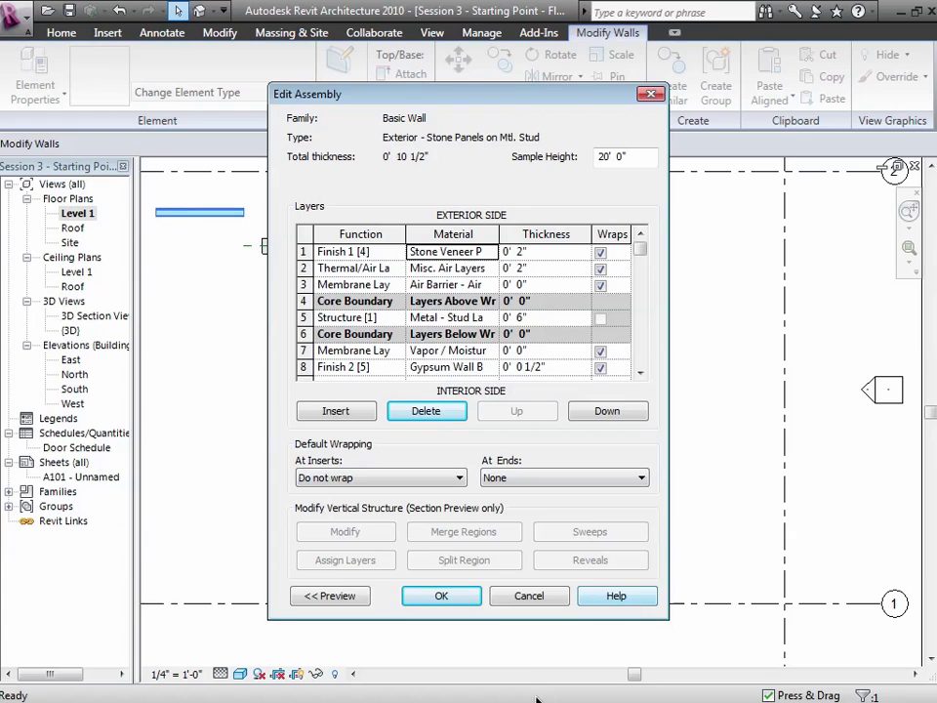
left_click(465, 597)
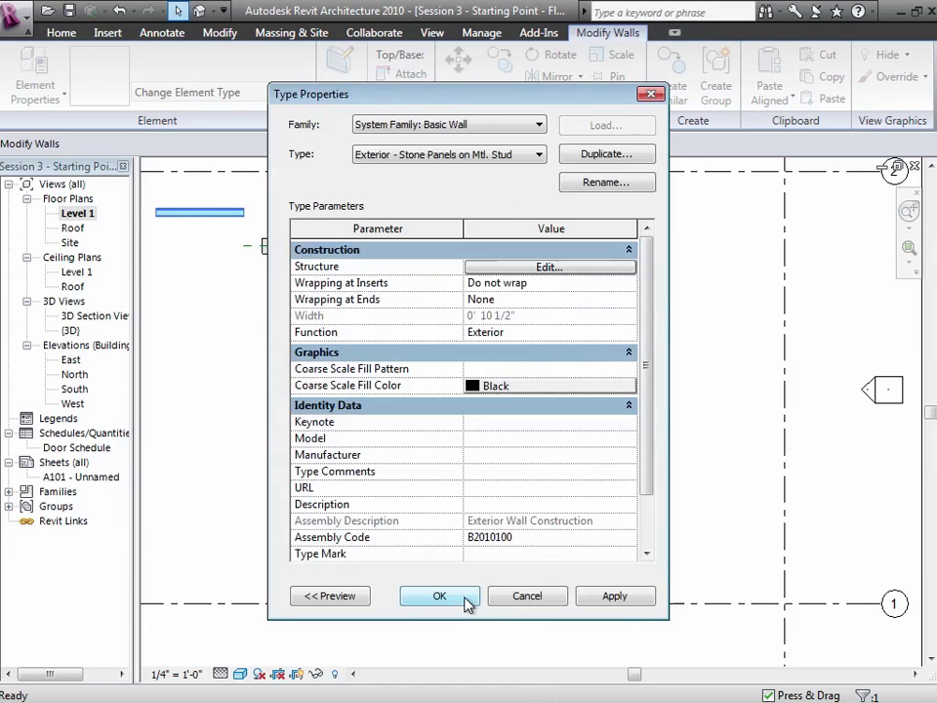
left_click(439, 595)
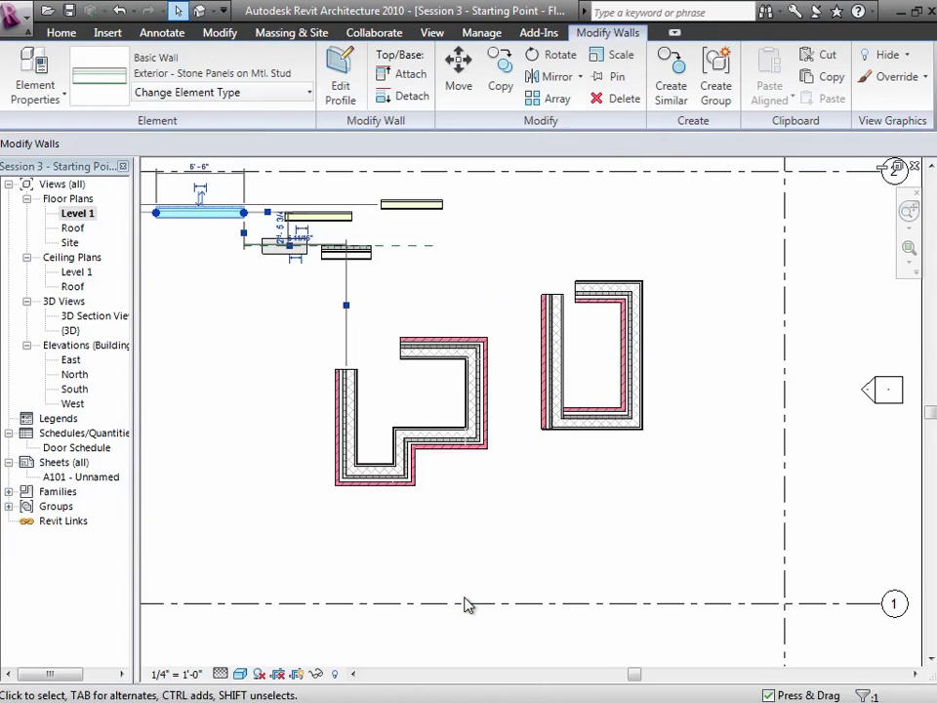
left_click(278, 456)
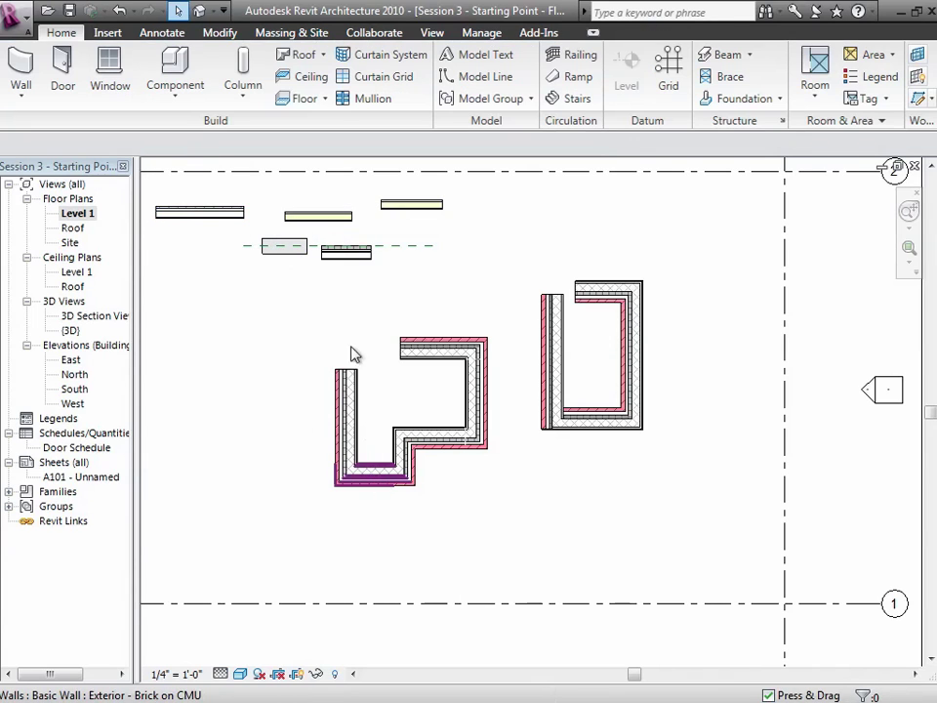
In the default 3D view, change the narrow front wall of the stepped brick enclosure to Exterior - Stone Panels on Mtl. Stud
left_click(200, 11)
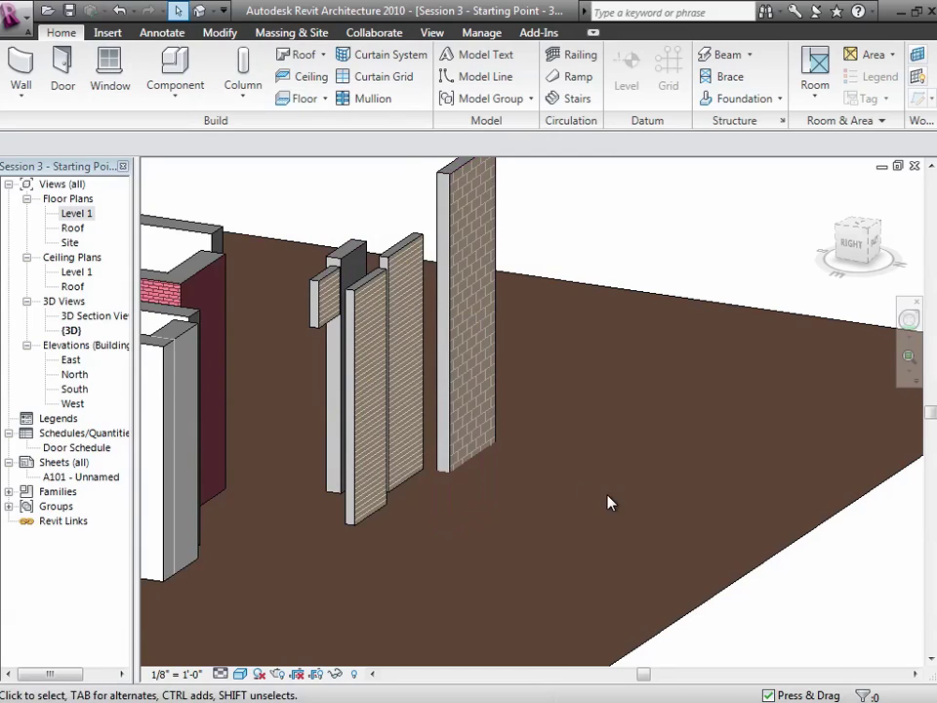
key("z")
key("f")
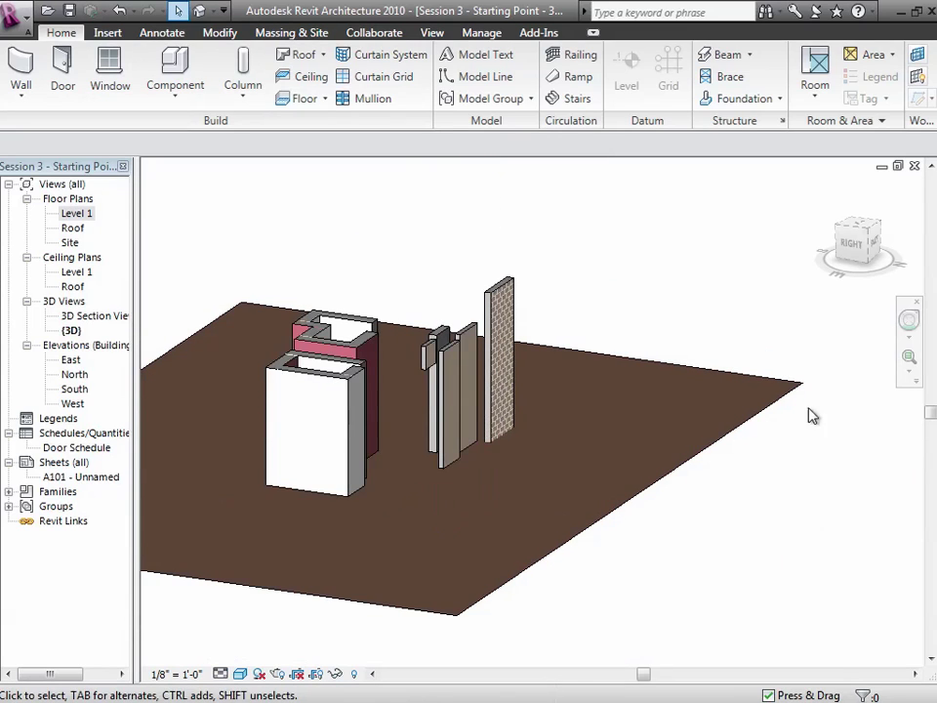
left_click(909, 320)
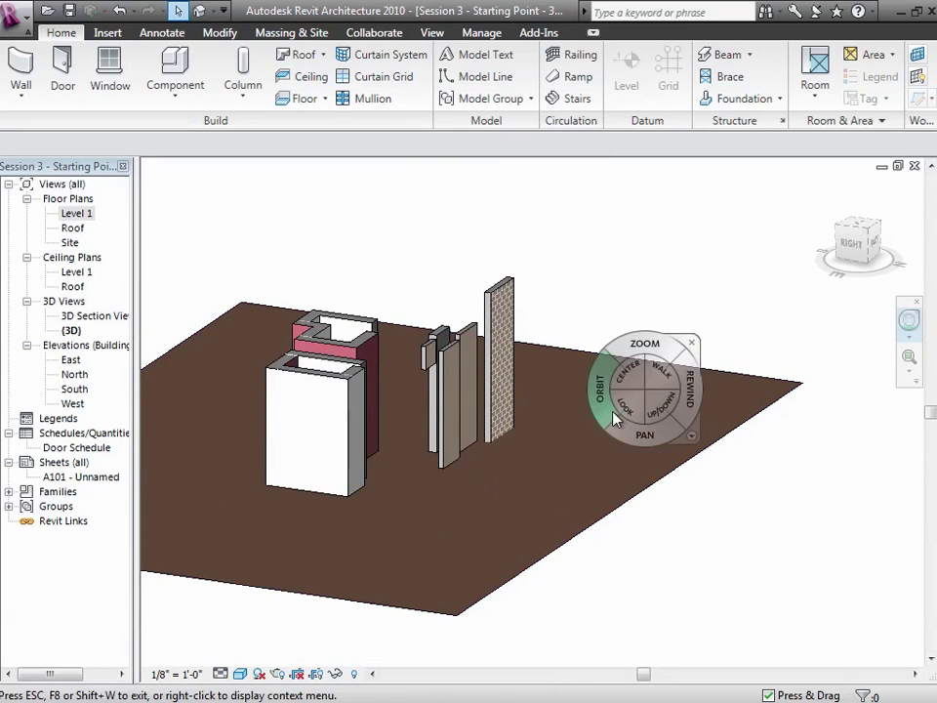
left_click_drag(602, 418, 813, 427)
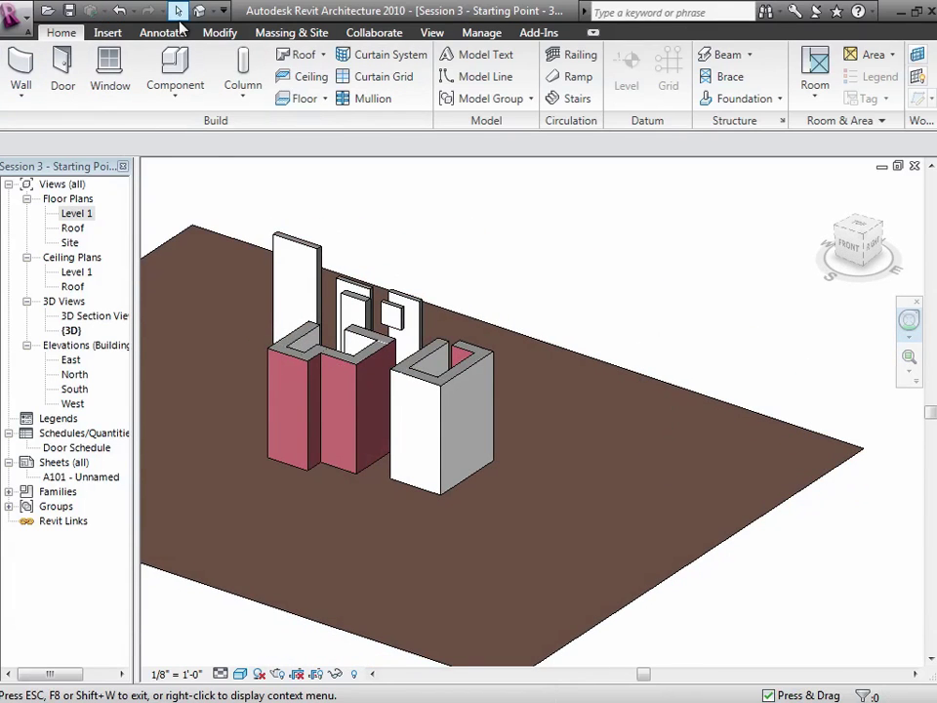
left_click(287, 357)
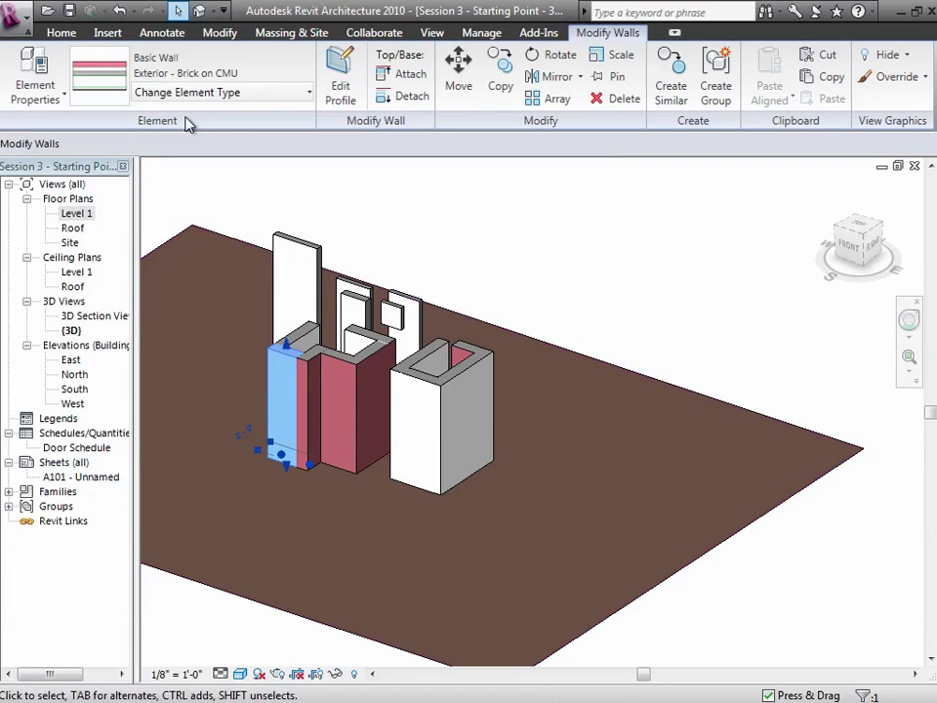
left_click(189, 98)
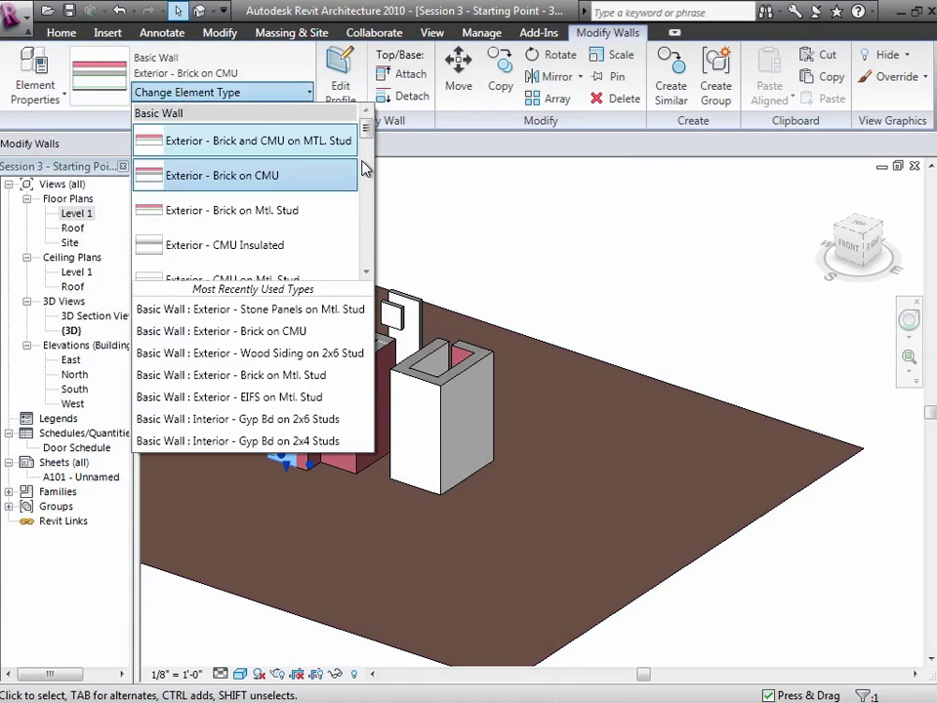
scroll(367, 147, "down", 5)
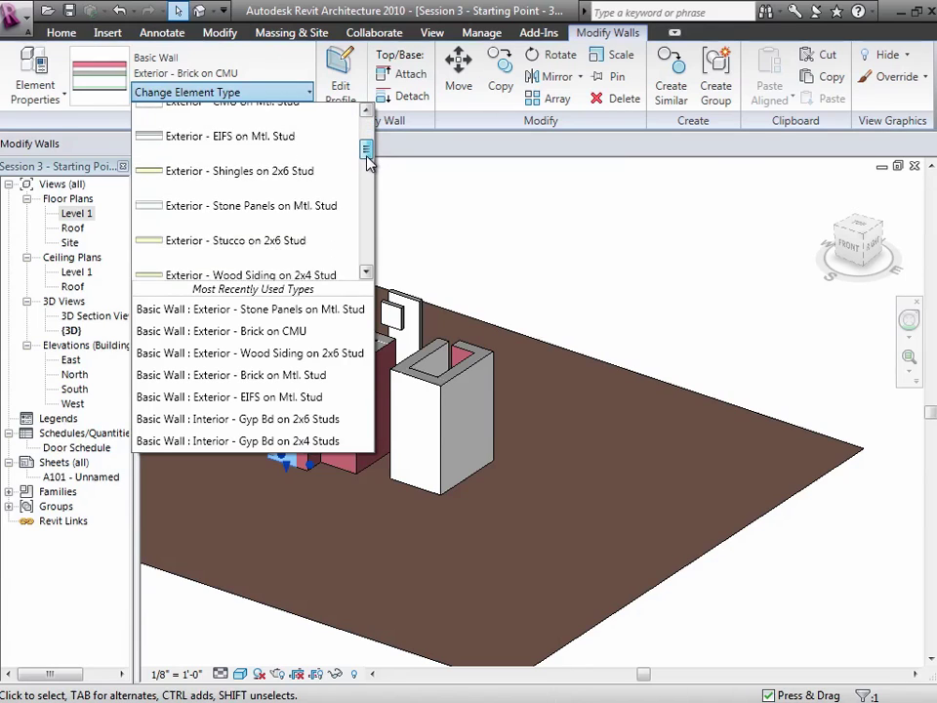
mouse_move(367, 161)
left_mouse_down()
mouse_move(370, 181)
mouse_move(371, 146)
mouse_move(372, 156)
left_mouse_up()
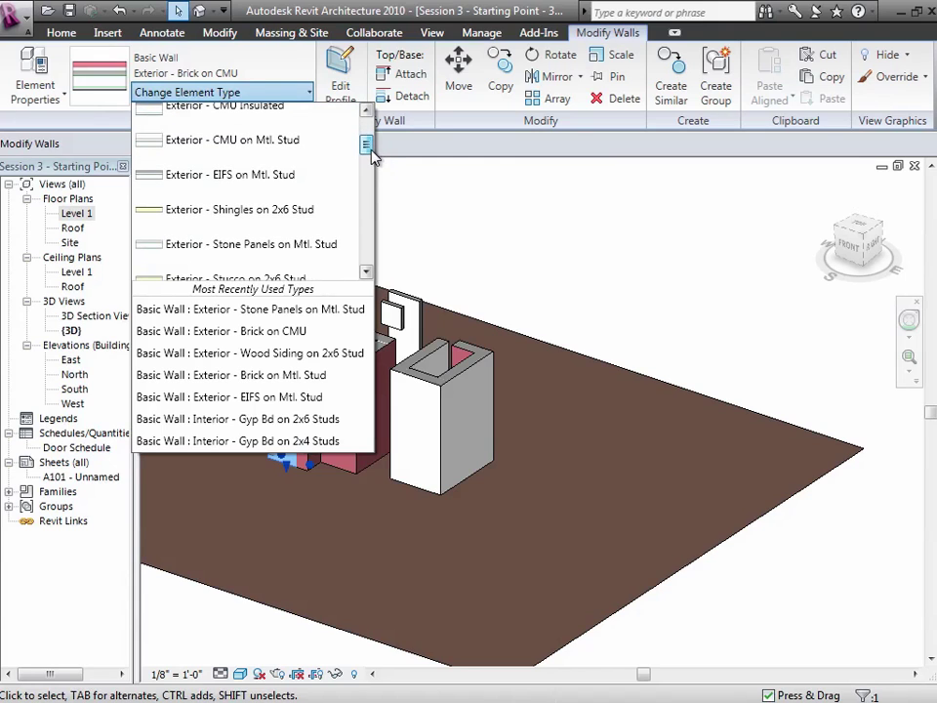
left_click(307, 244)
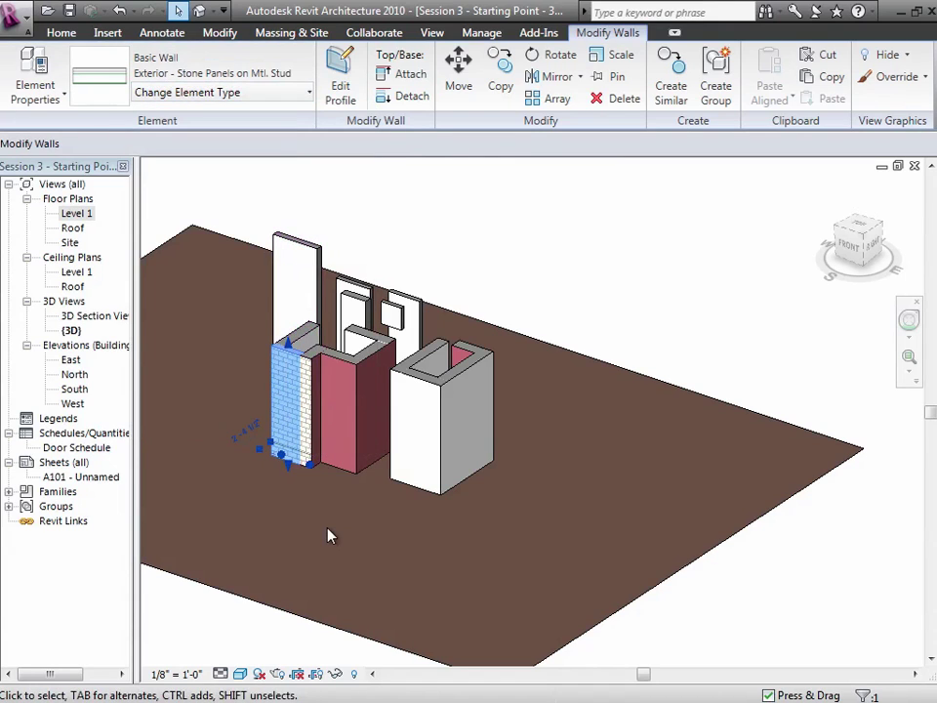
Deselect the wall and zoom in on the stone-panel front wall and the neighbouring brick walls
key("Escape")
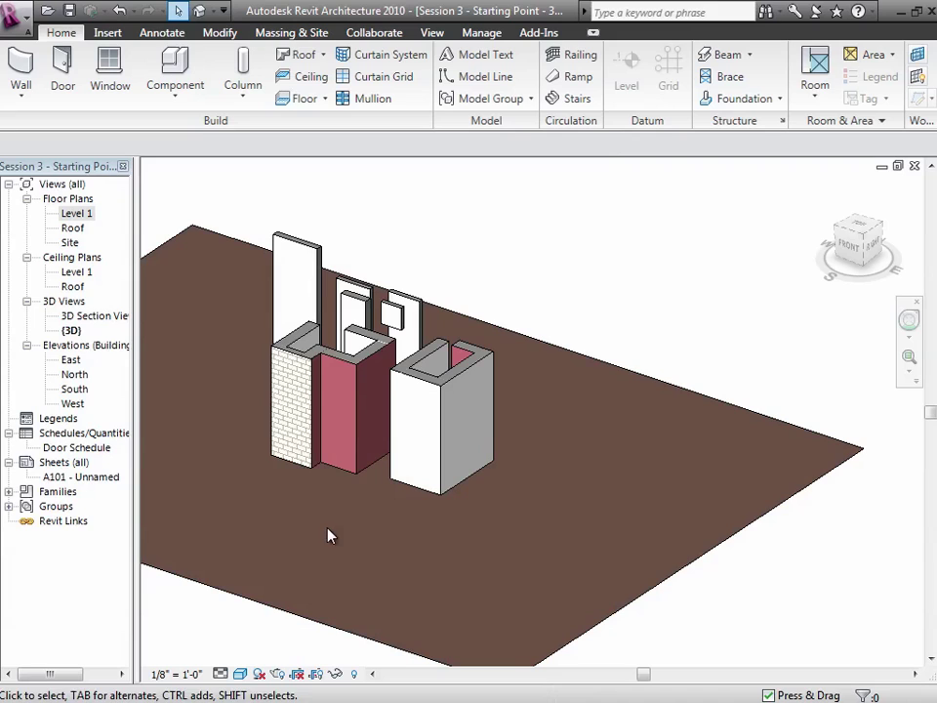
left_click(907, 354)
left_click_drag(303, 388, 355, 508)
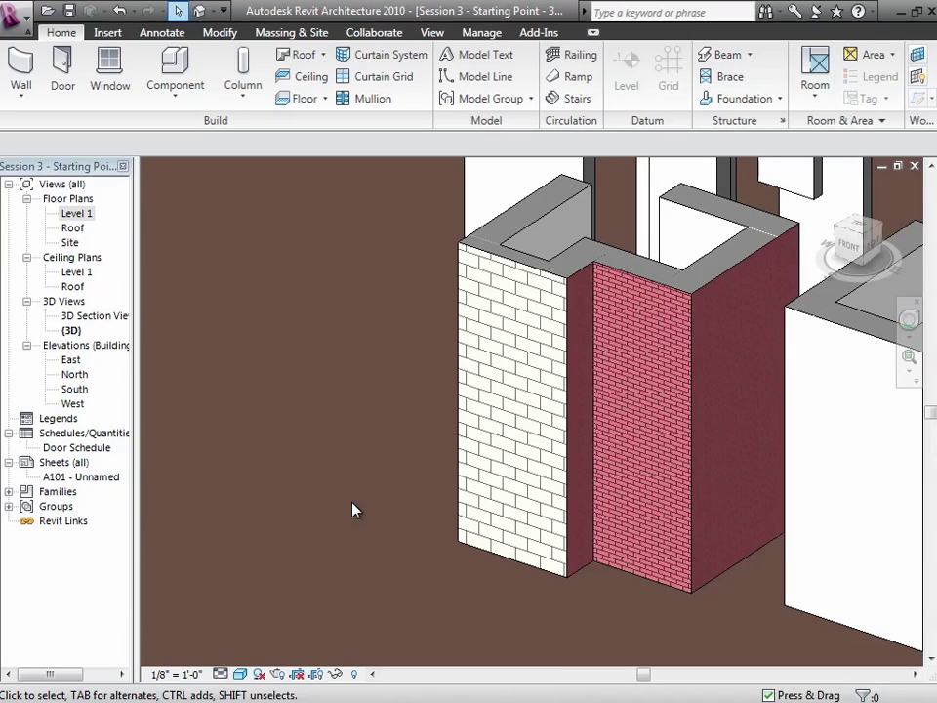
Switch to the MindManager outline, collapse the Basic Wall Types topic, and show the slide on Setting Type Properties for Stacked Wall Types
key("ctrl+Left")
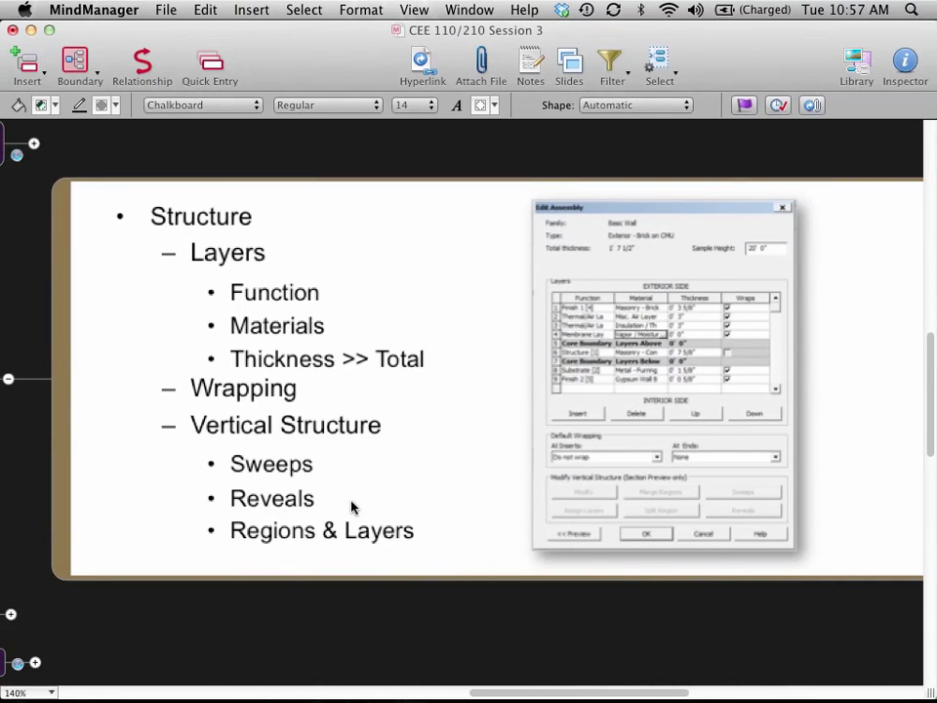
left_click(9, 381)
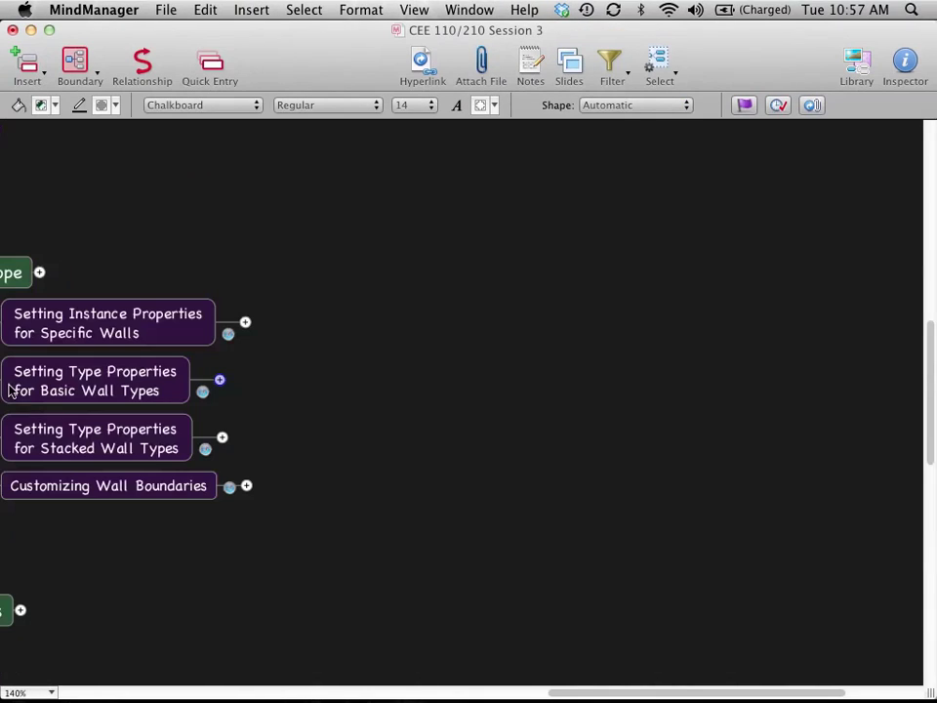
left_click(222, 438)
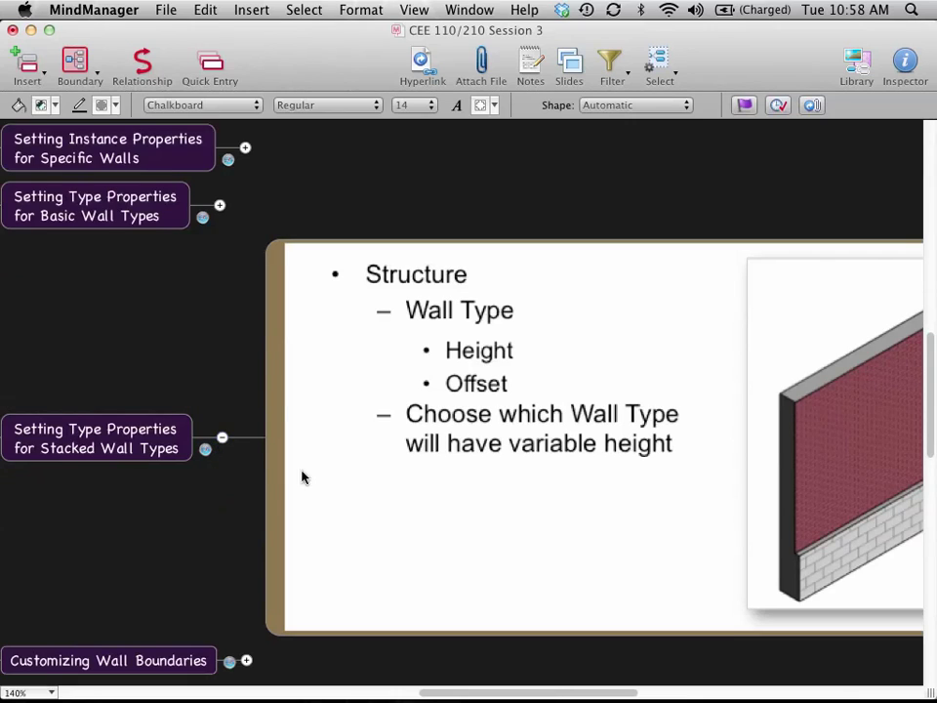
scroll(353, 499, "right", 2)
scroll(354, 500, "right", 6)
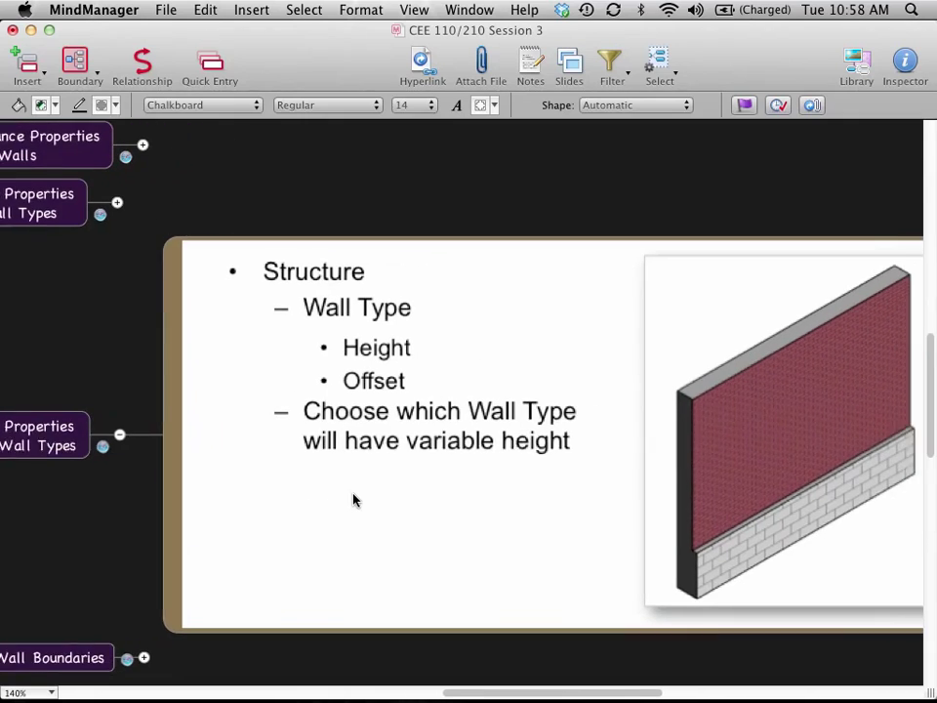
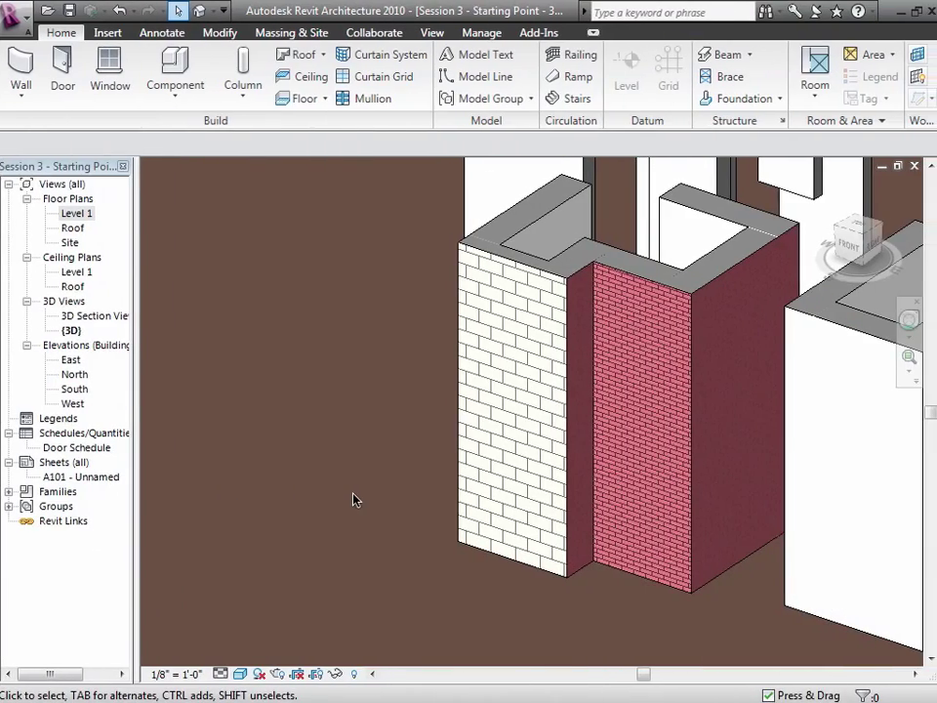
Back in Revit, change the stone-panel front wall to the basic wall type Generic - 12"
left_click(524, 279)
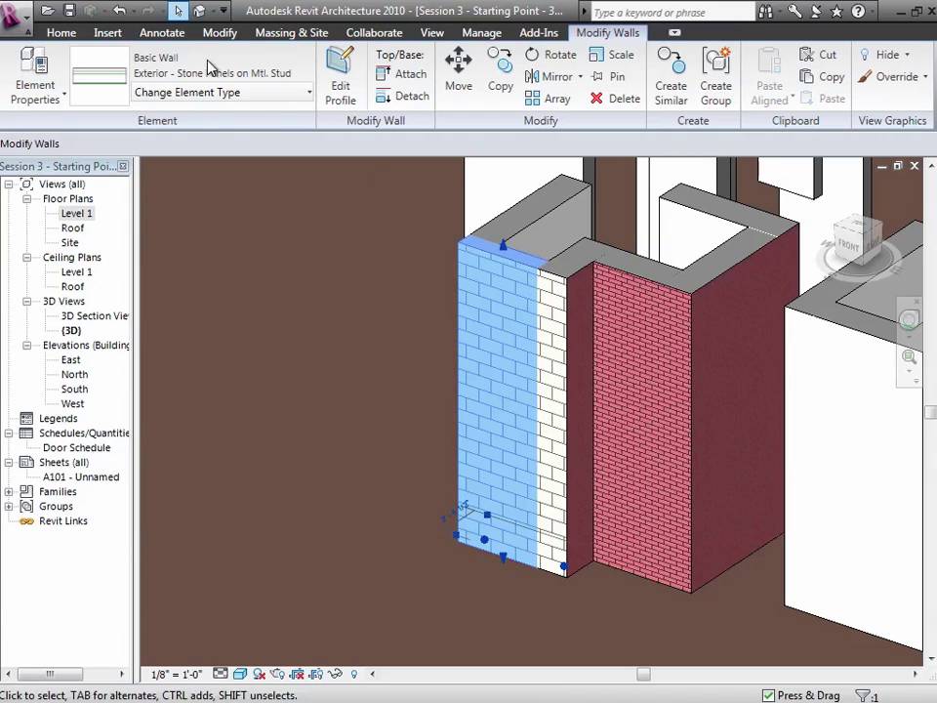
left_click(203, 93)
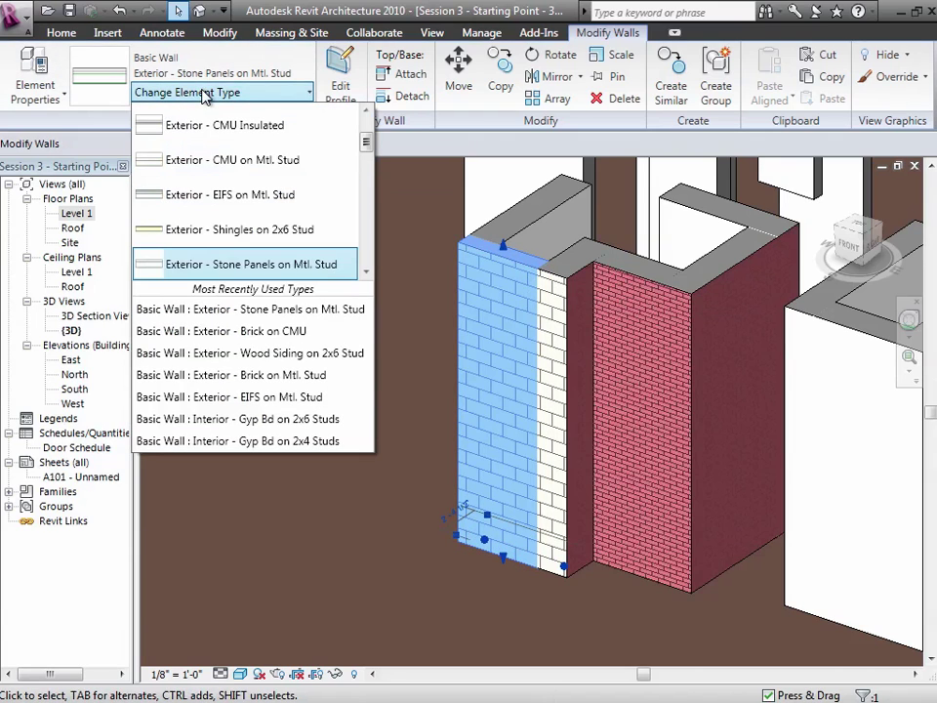
left_click_drag(368, 146, 366, 201)
left_click(234, 201)
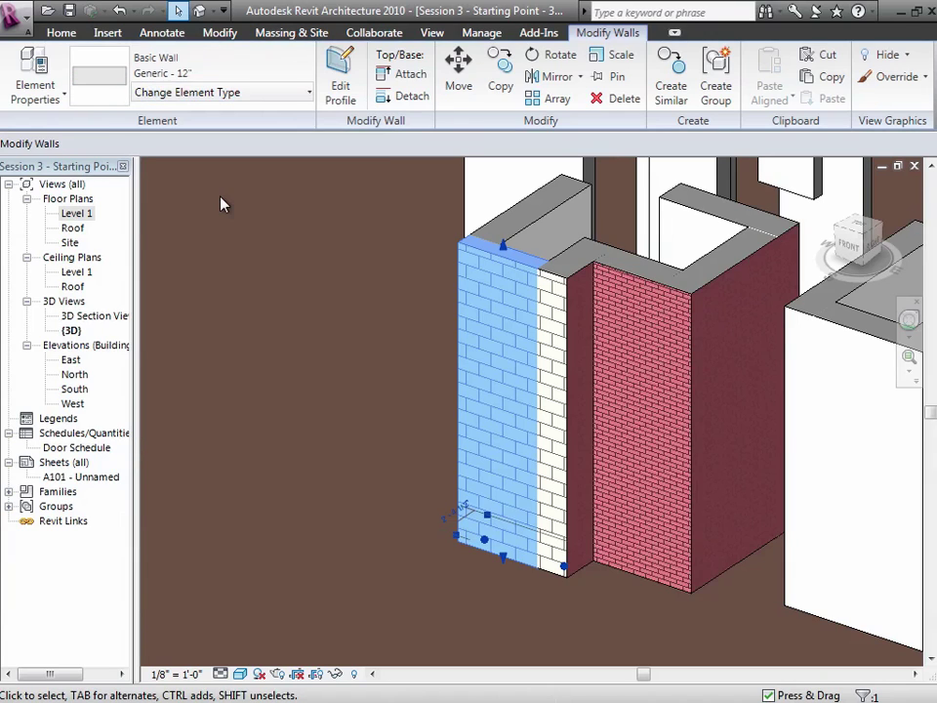
left_click(341, 406)
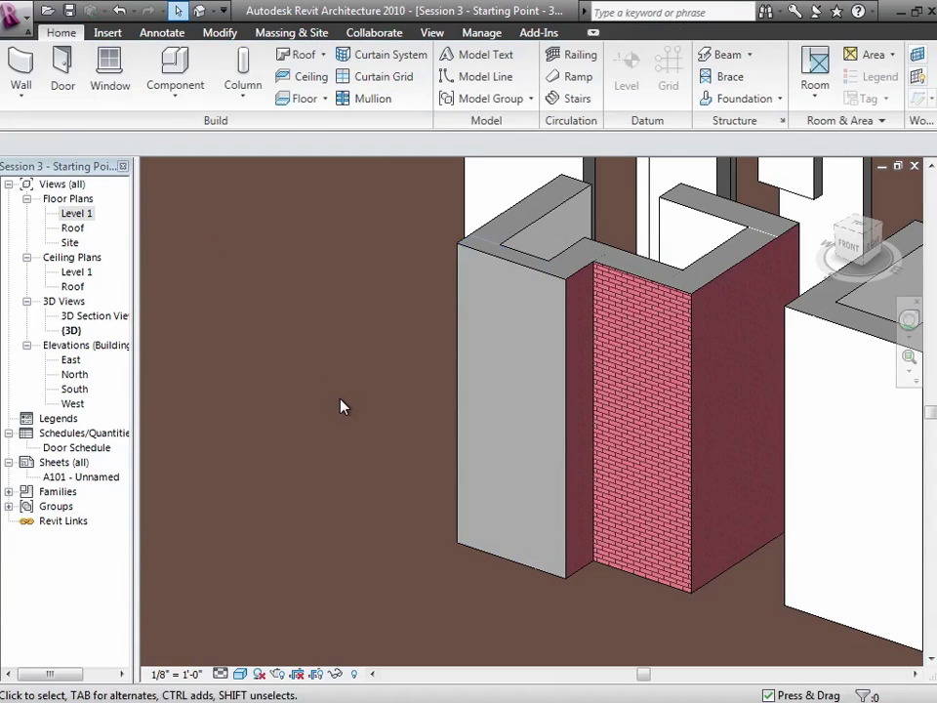
Change the narrow front wall to the stacked wall type Exterior - Brick Over CMU w Metal Stud and deselect it
left_click(523, 276)
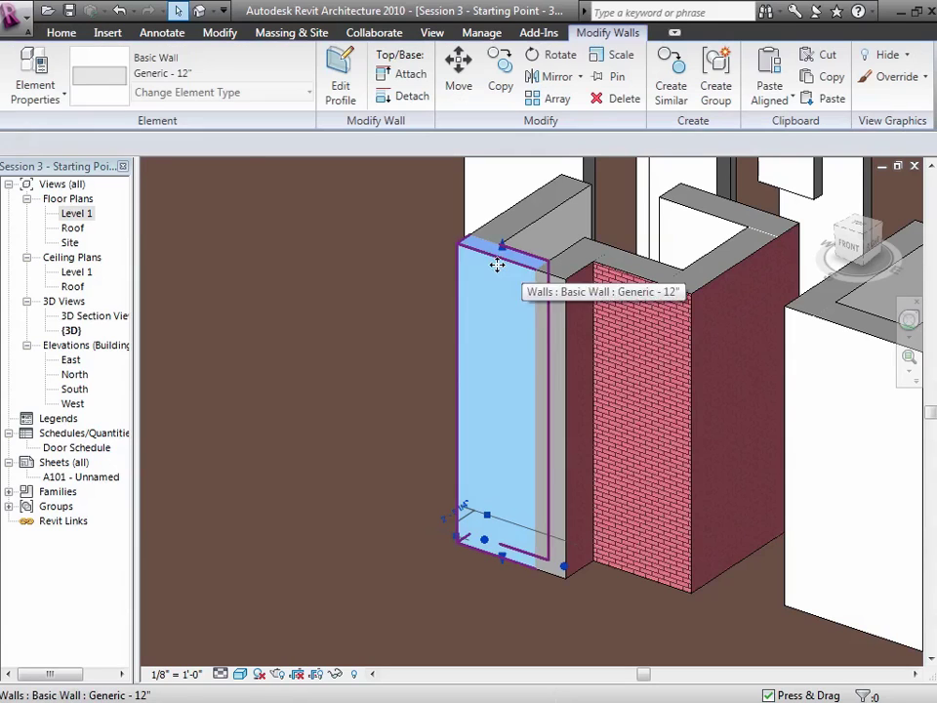
left_click(309, 91)
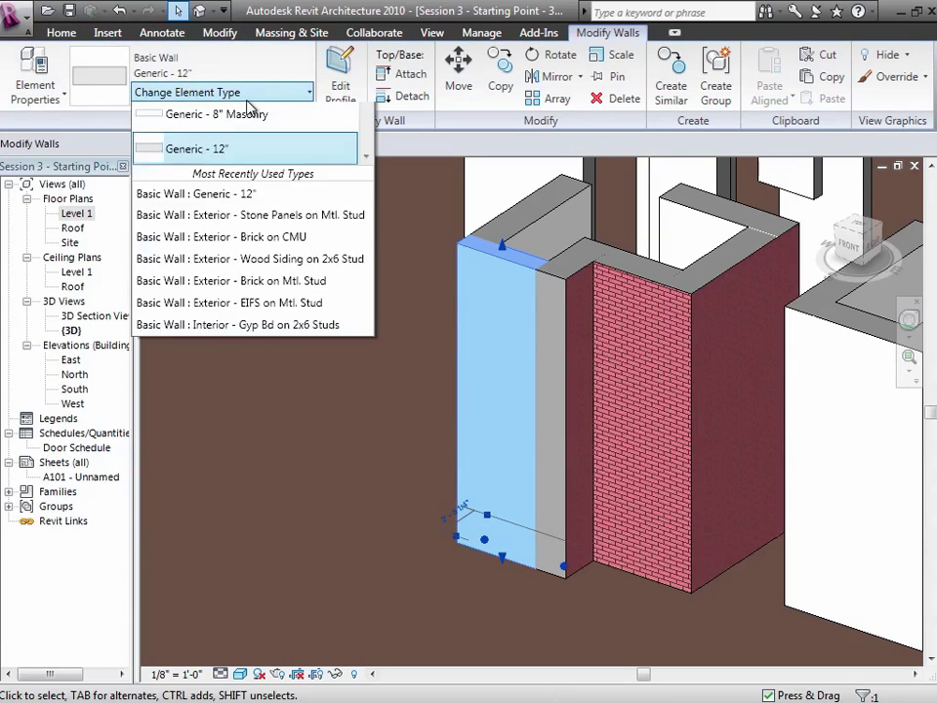
left_click_drag(369, 195, 369, 261)
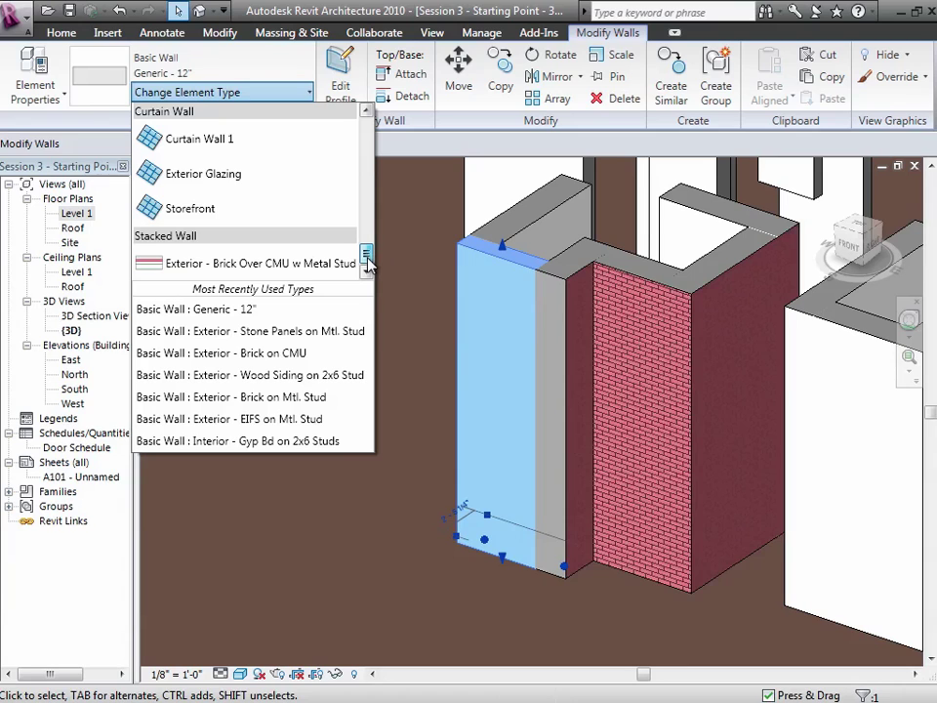
left_click(309, 263)
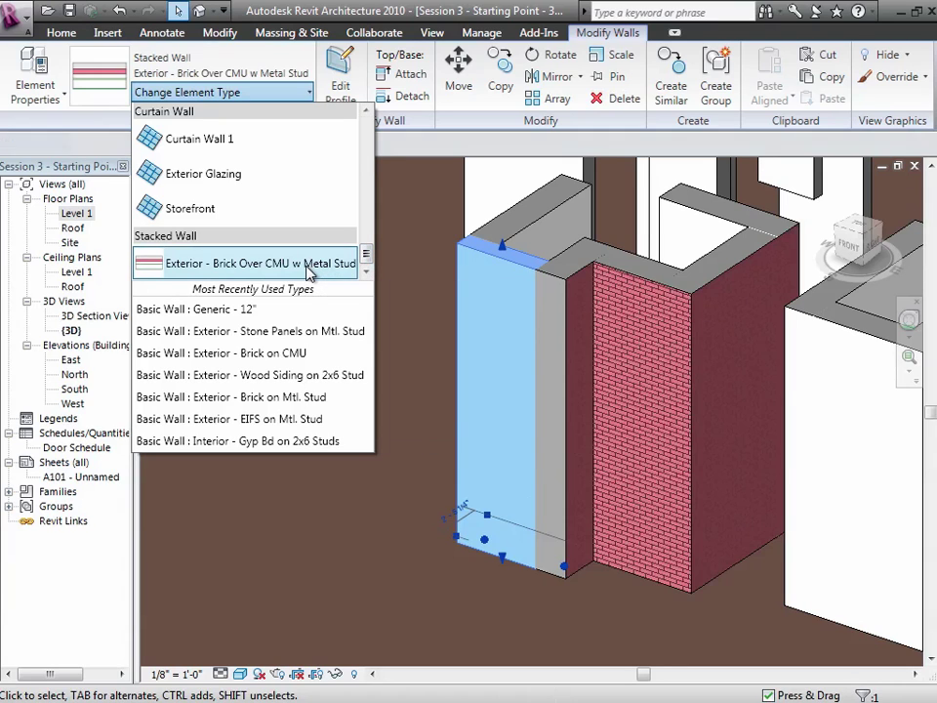
left_click(290, 454)
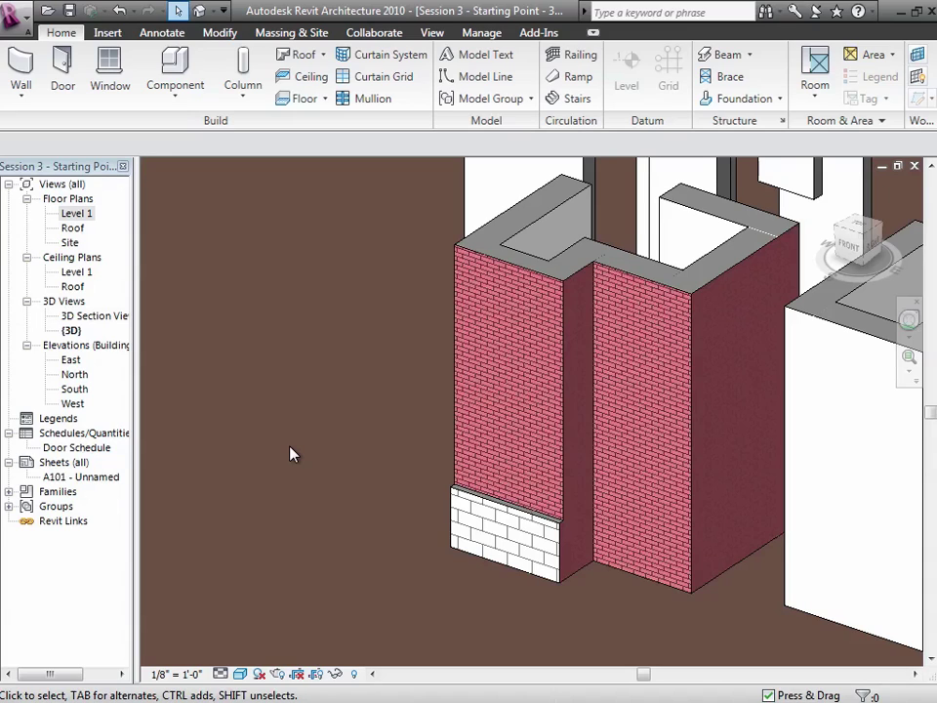
Duplicate the front wall's stacked wall type under the name Exterior - Brick over Stone Panels
left_click(508, 332)
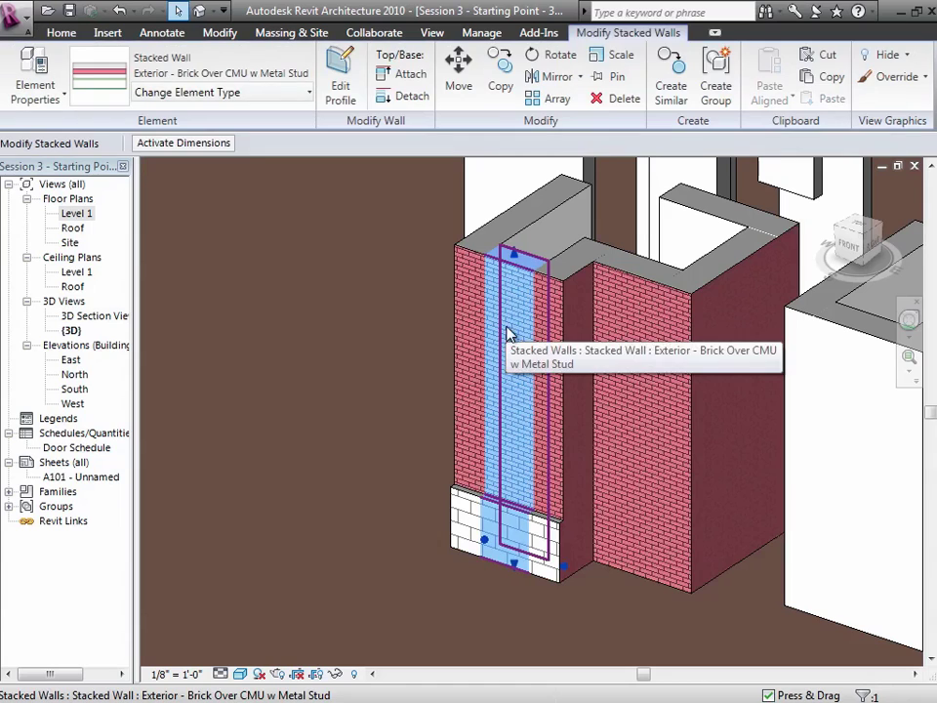
left_click(61, 97)
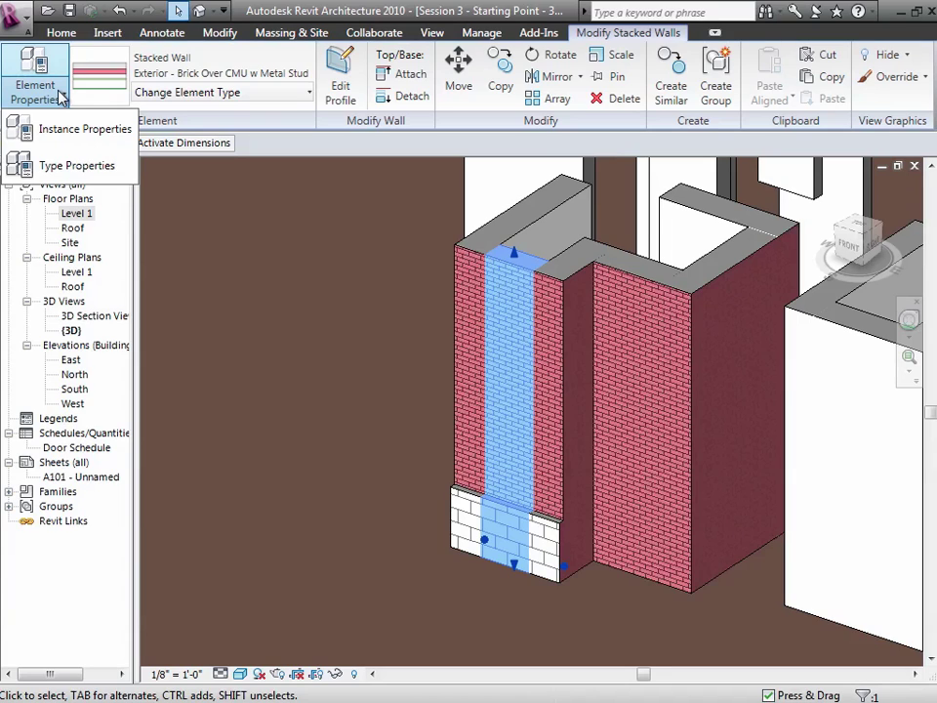
left_click(47, 165)
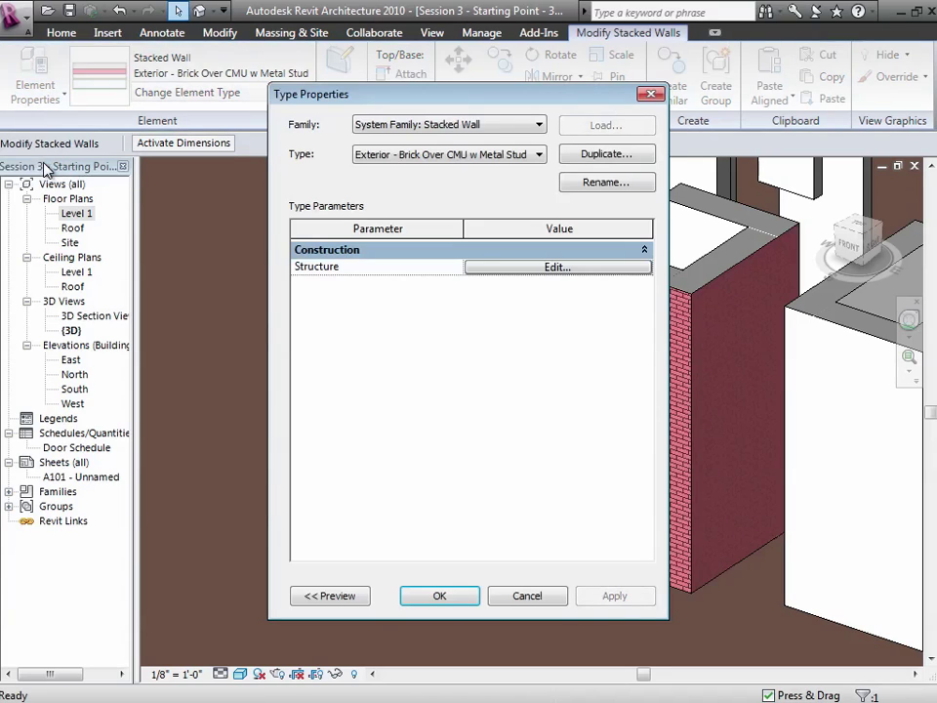
left_click(600, 158)
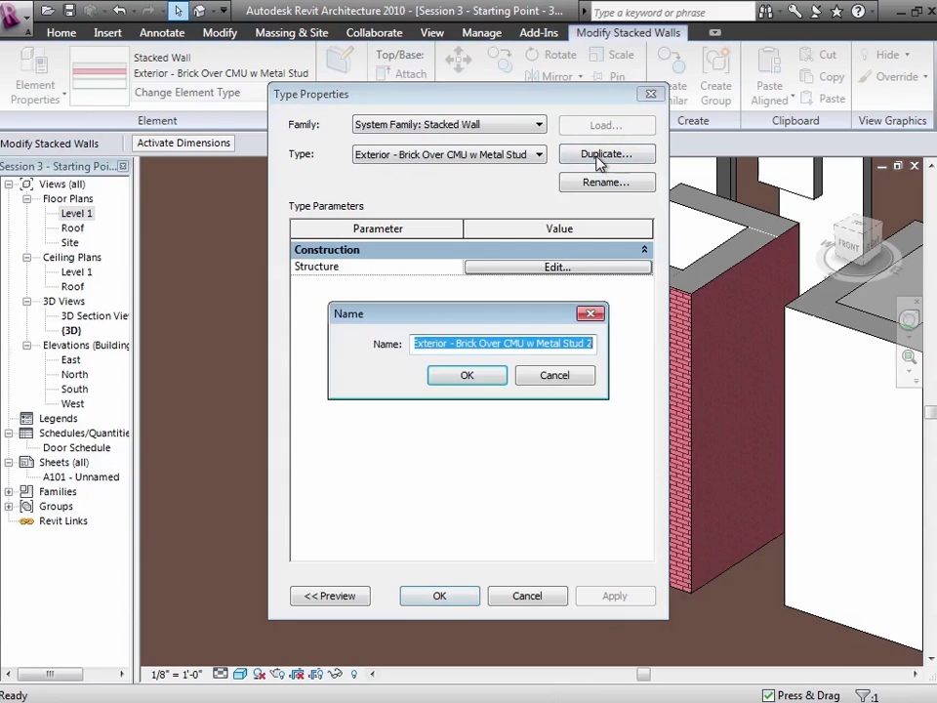
left_click(458, 345)
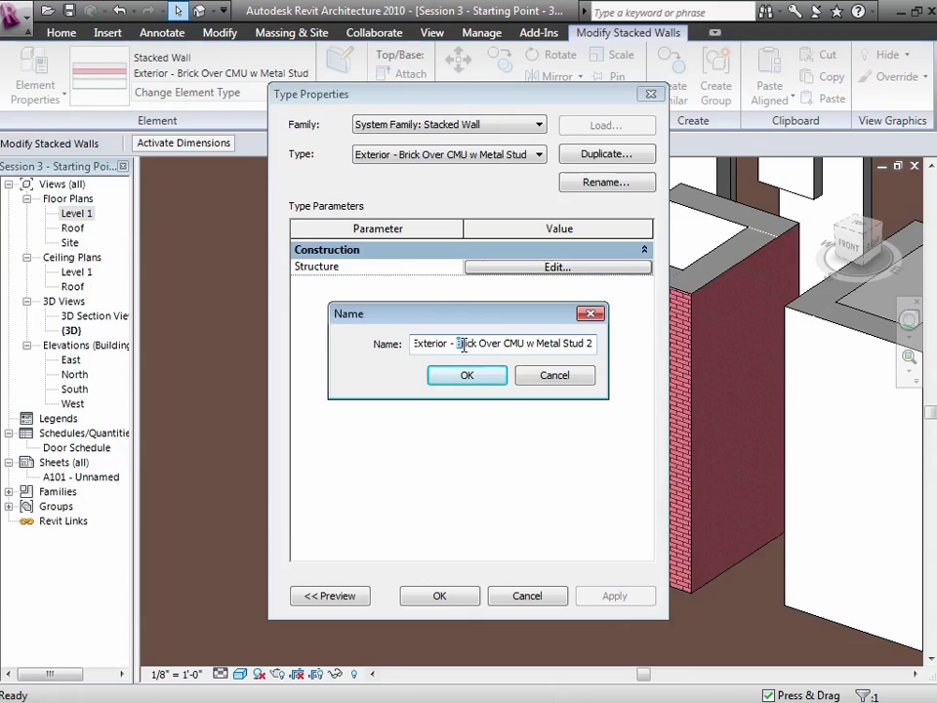
left_click_drag(458, 345, 629, 348)
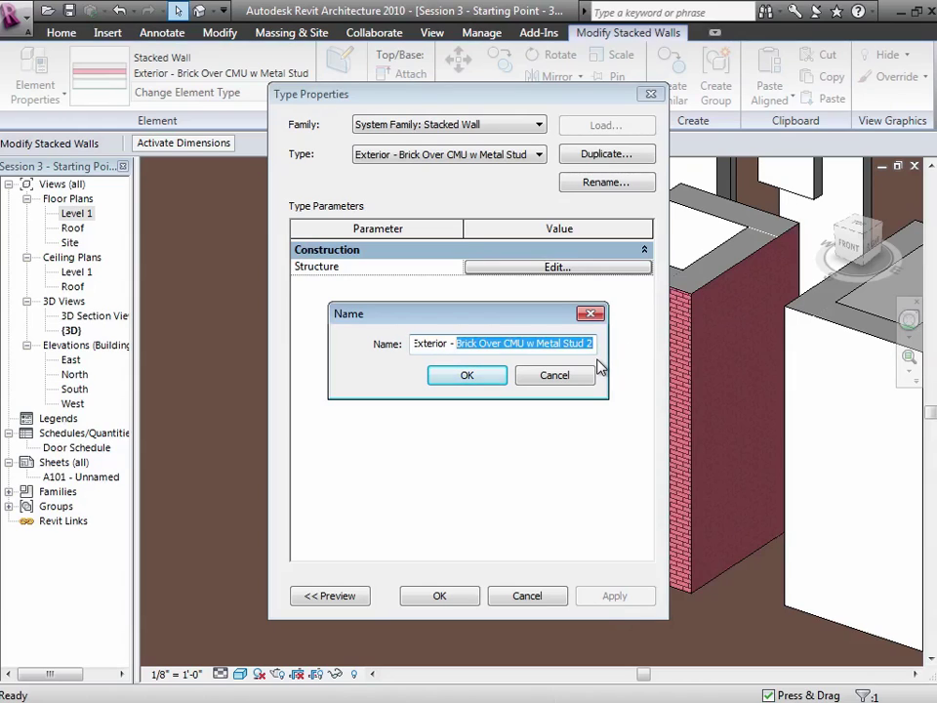
type("Bric")
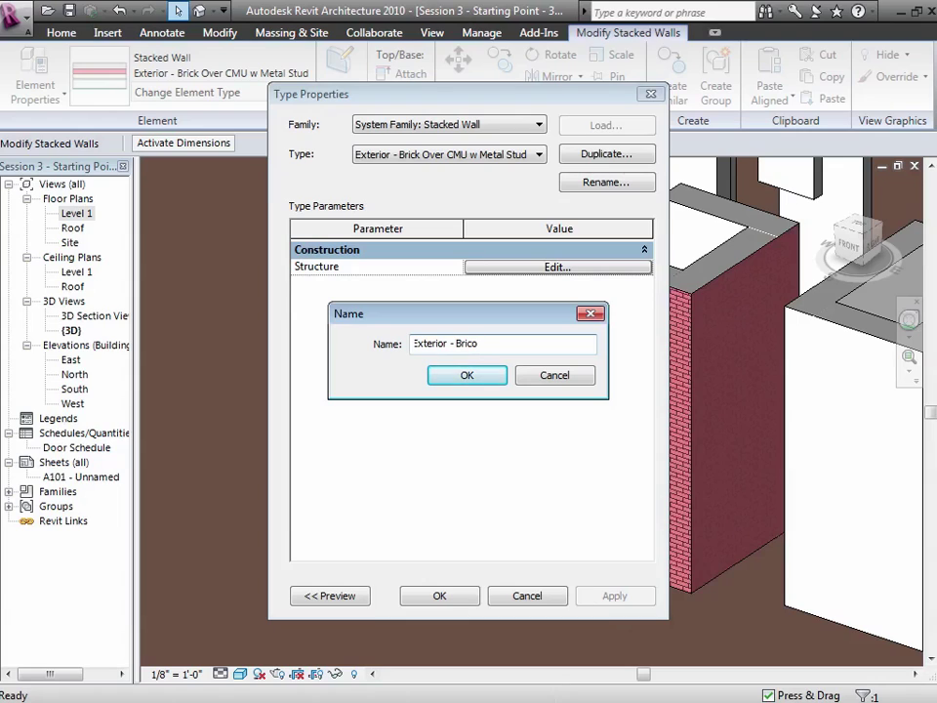
type("k over Stone Panels")
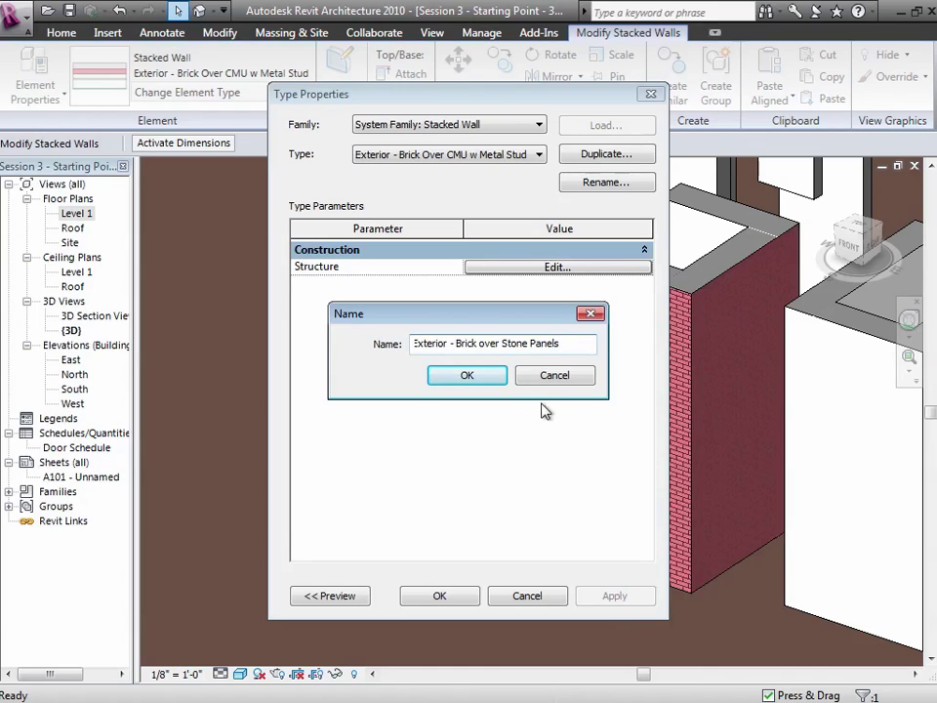
left_click(491, 383)
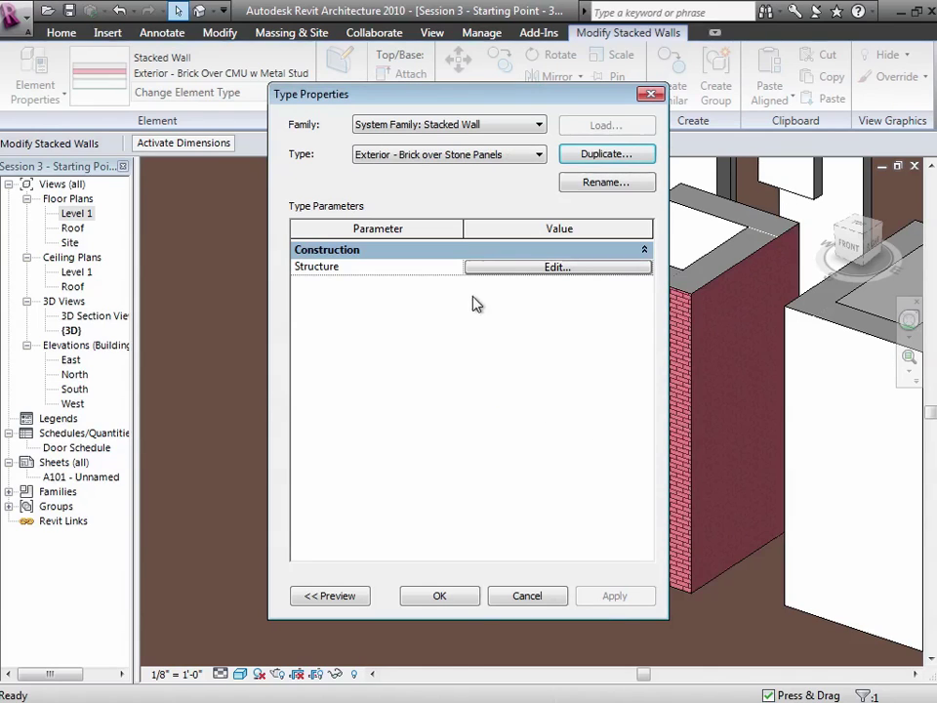
In the new type's structure, replace the base wall in row 2 with Exterior - Stone Panels on Mtl. Stud
left_click(507, 268)
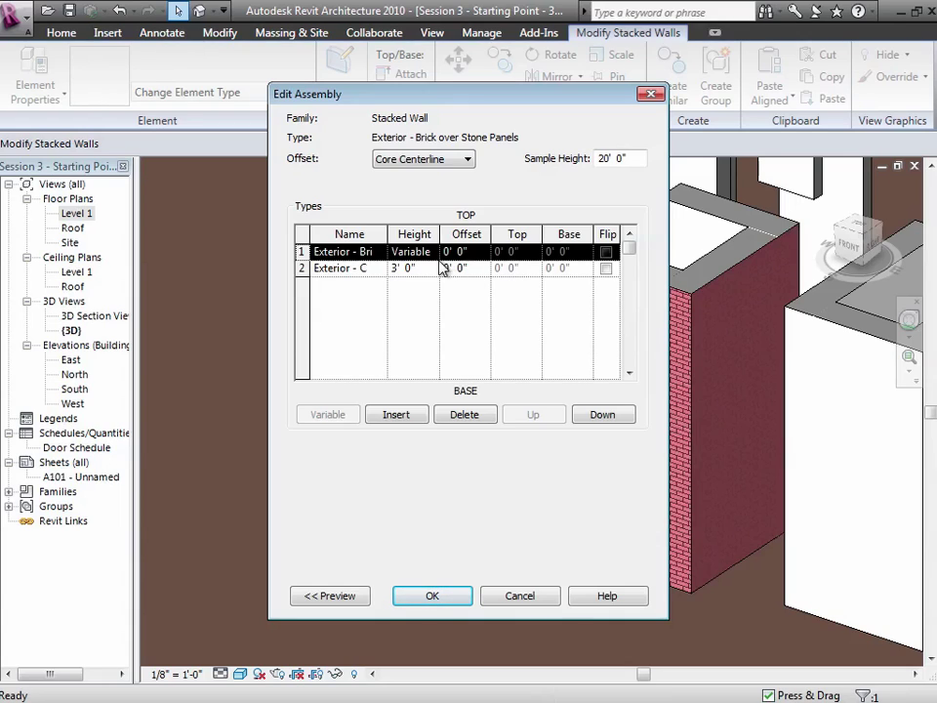
left_click_drag(389, 234, 435, 235)
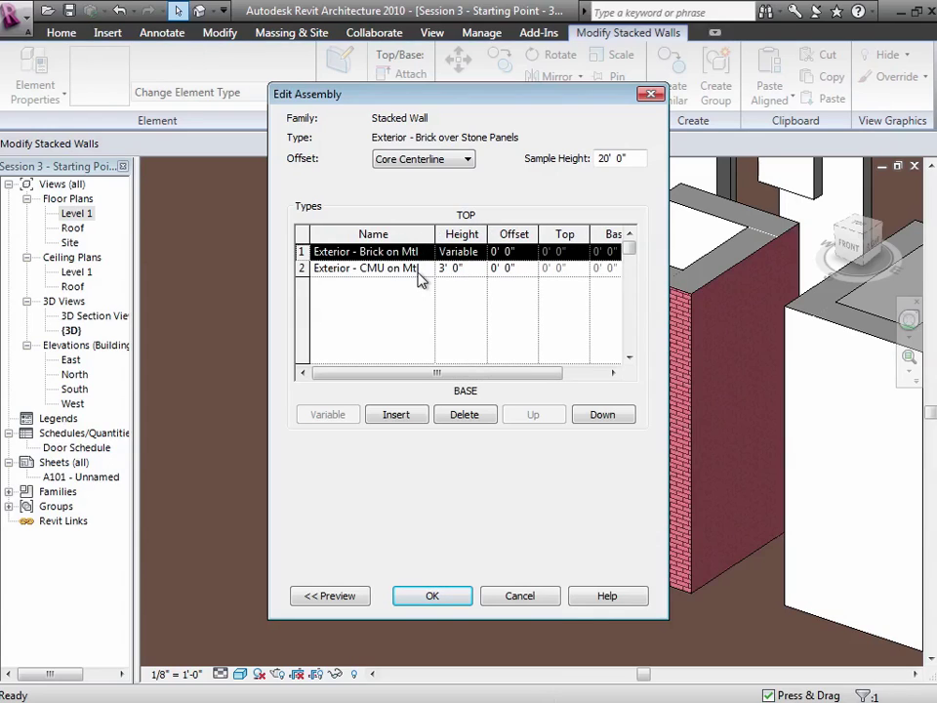
left_click(420, 268)
left_click(426, 270)
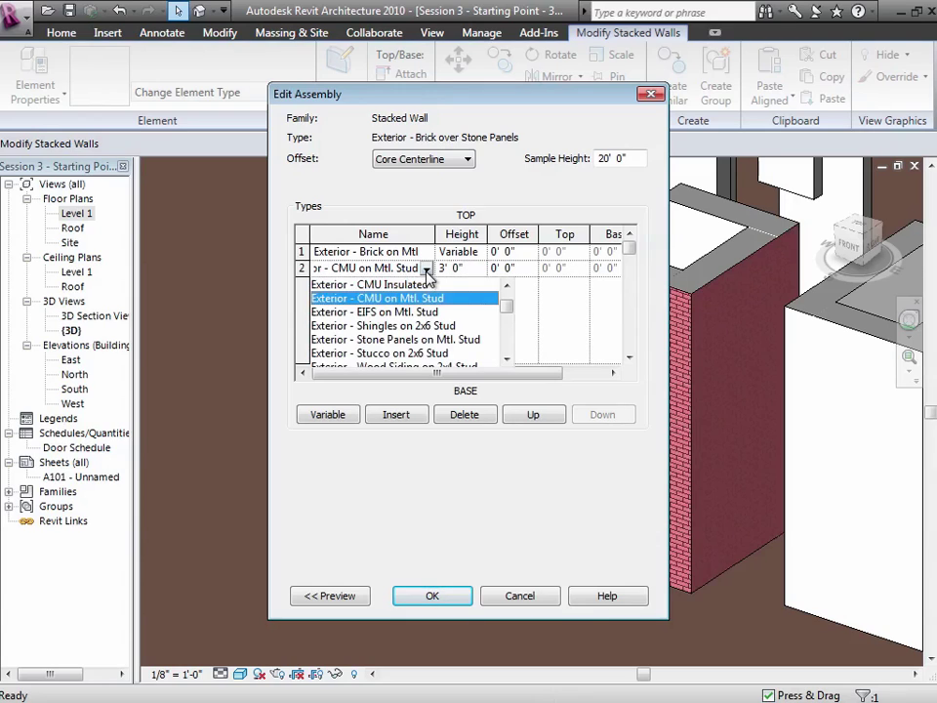
left_click(452, 338)
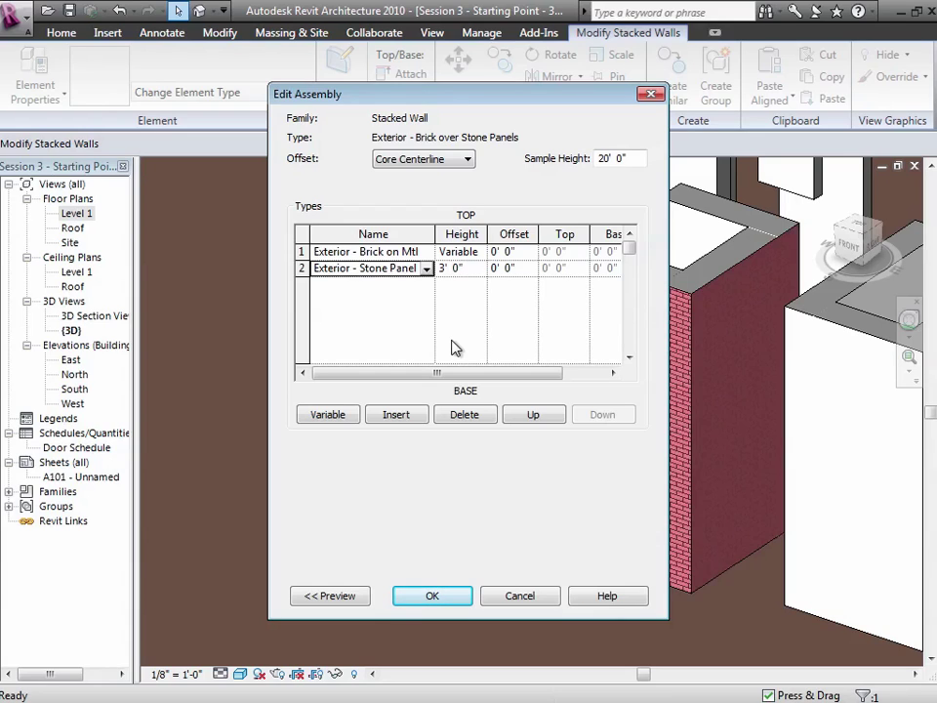
Set the stone panel base height to 5' 0", accept the assembly and type properties, and deselect the wall
left_click(476, 269)
type("5")
key("Tab")
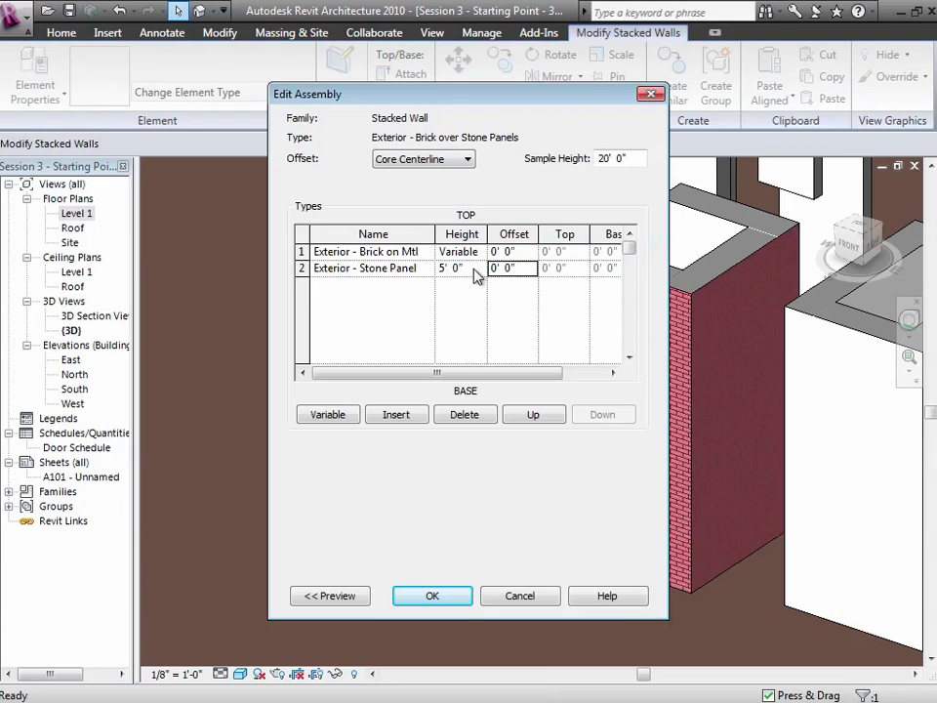
left_click(436, 598)
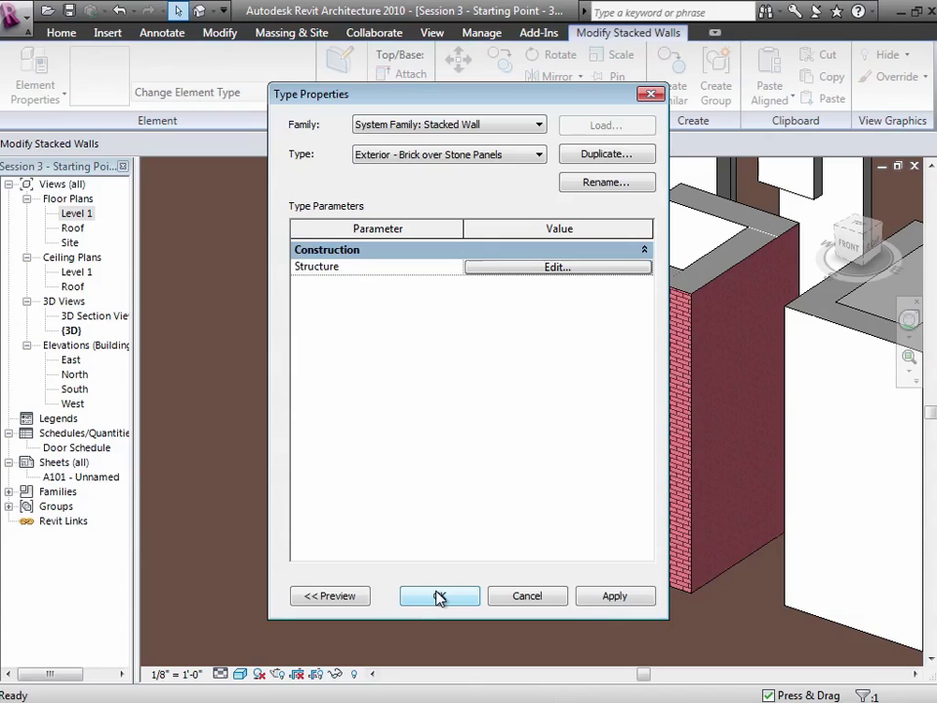
left_click(439, 596)
left_click(438, 598)
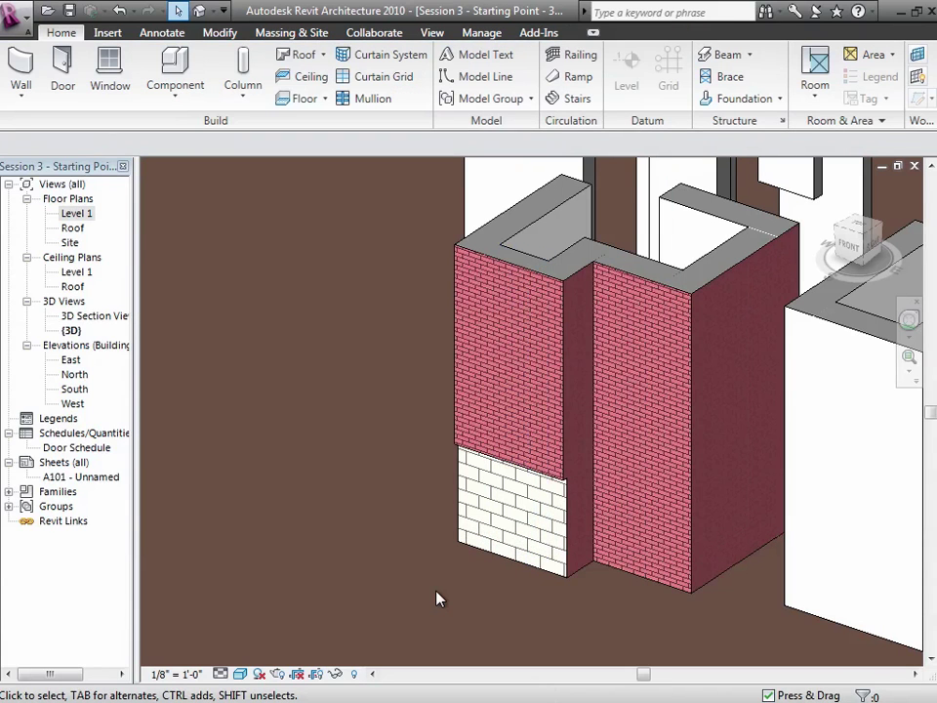
Raise the top of the brick-over-stone stacked wall above the adjoining walls and reselect the wall
left_click(518, 255)
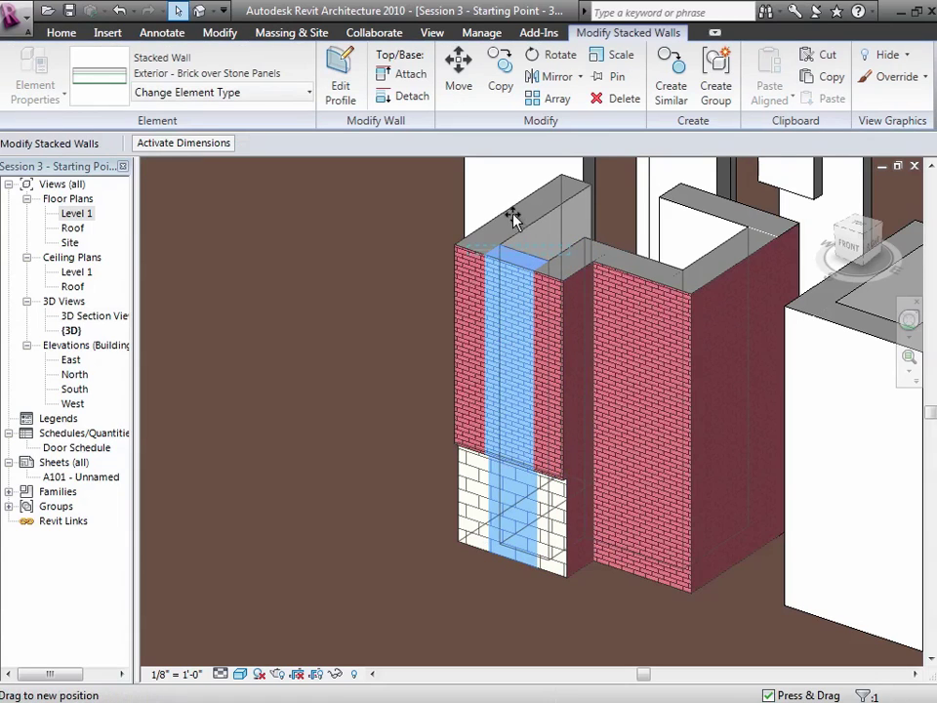
left_click_drag(514, 219, 511, 187)
left_click(349, 334)
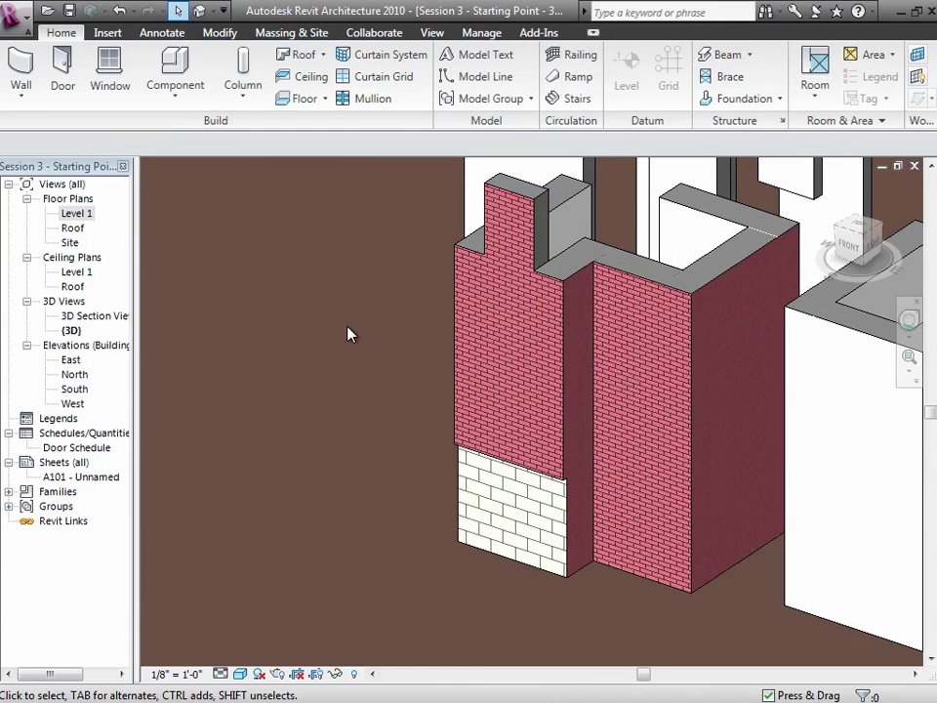
left_click(521, 214)
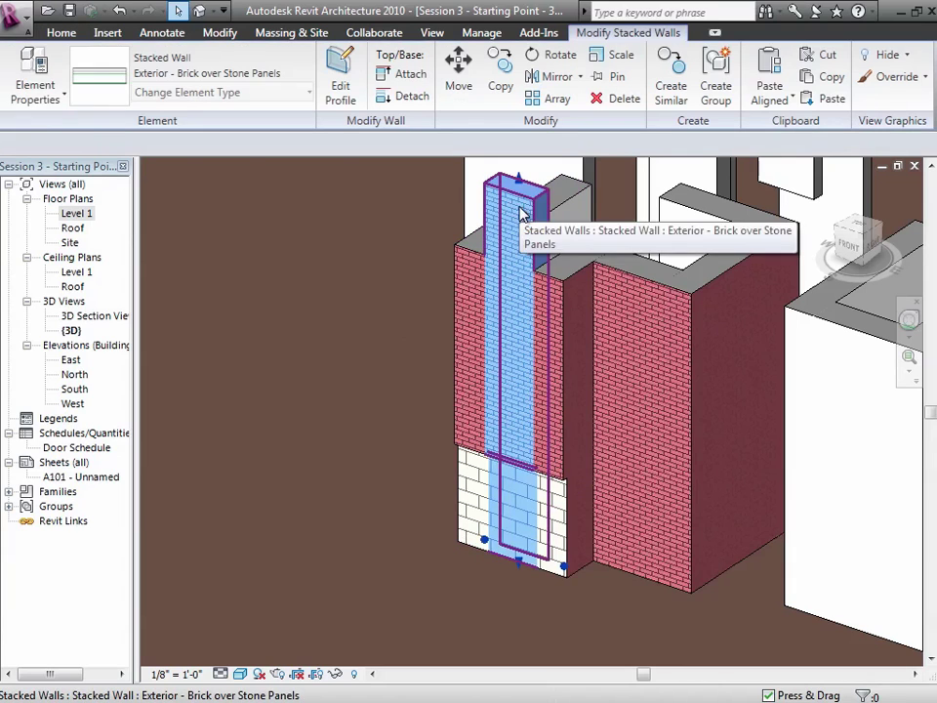
In the structure of the selected stacked wall's type, make the stone panel wall in row 2 the variable-height component
left_click(37, 97)
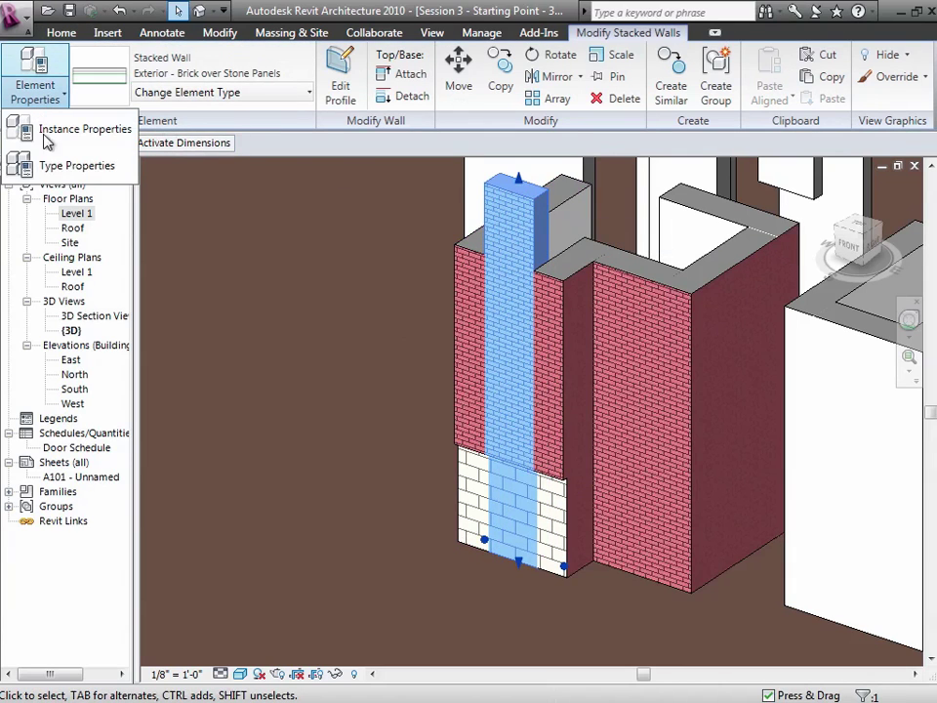
left_click(59, 166)
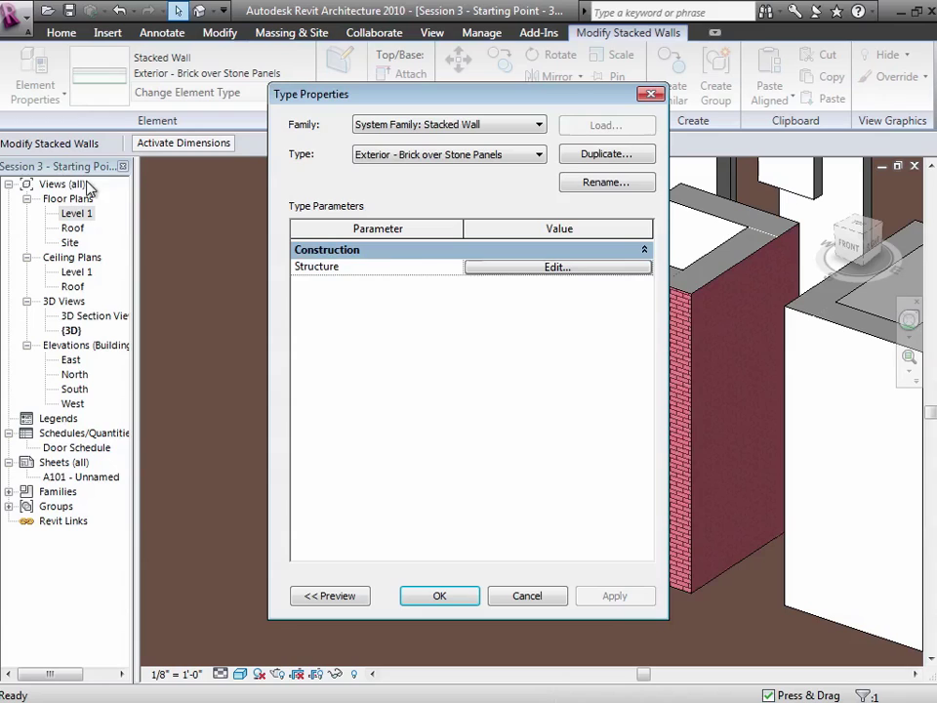
left_click(547, 268)
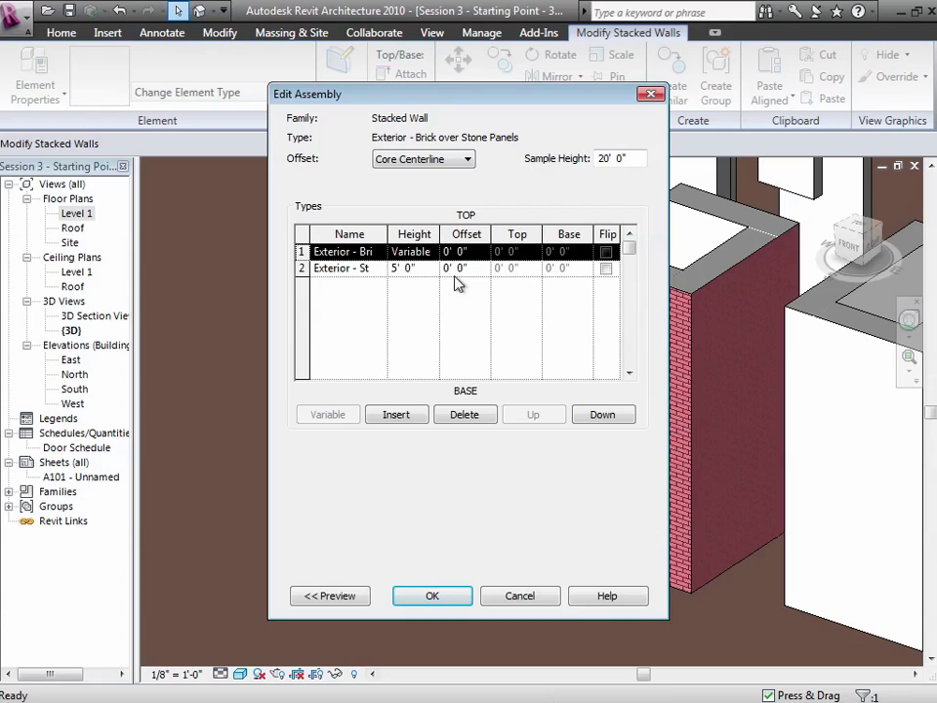
left_click(304, 266)
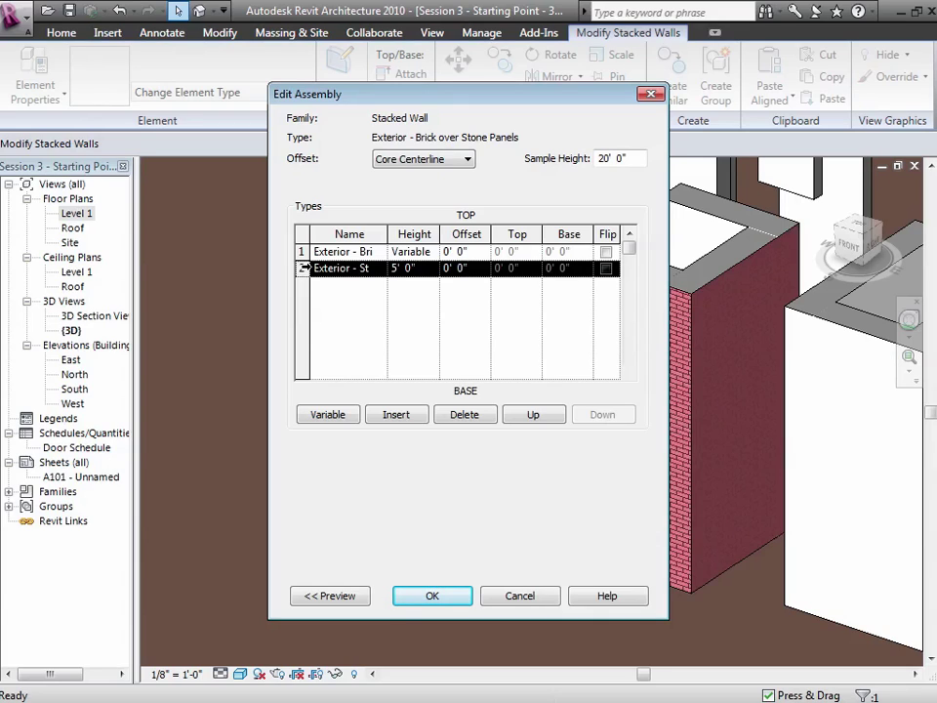
left_click(329, 413)
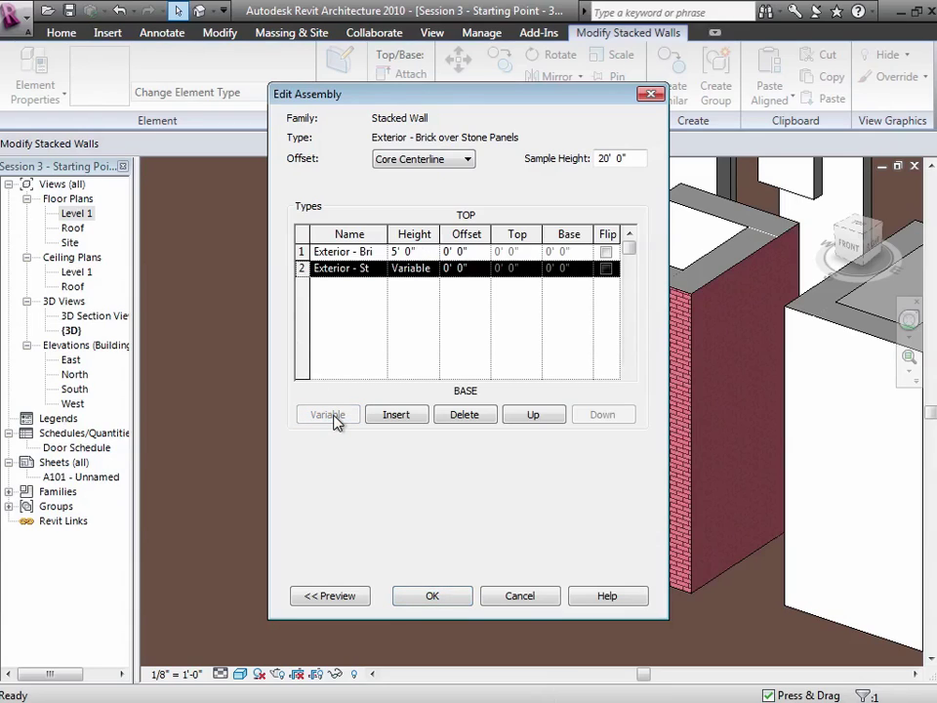
Set the brick wall height in row 1 to 4' 0", accept the assembly and type properties, and deselect the wall
left_click(419, 252)
left_click_drag(419, 251, 356, 252)
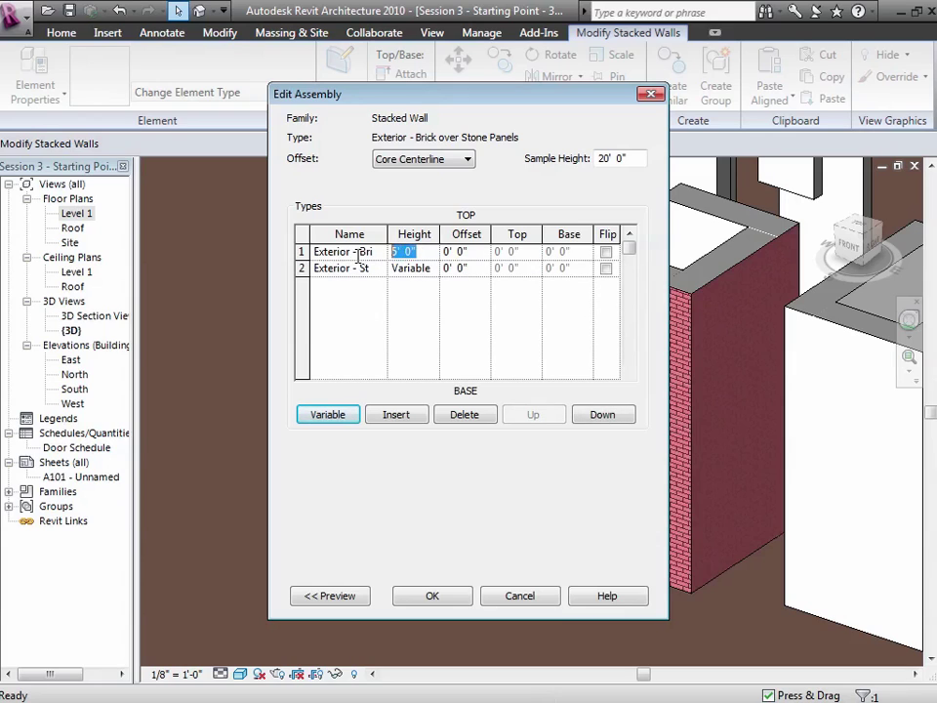
type("4")
key("Tab")
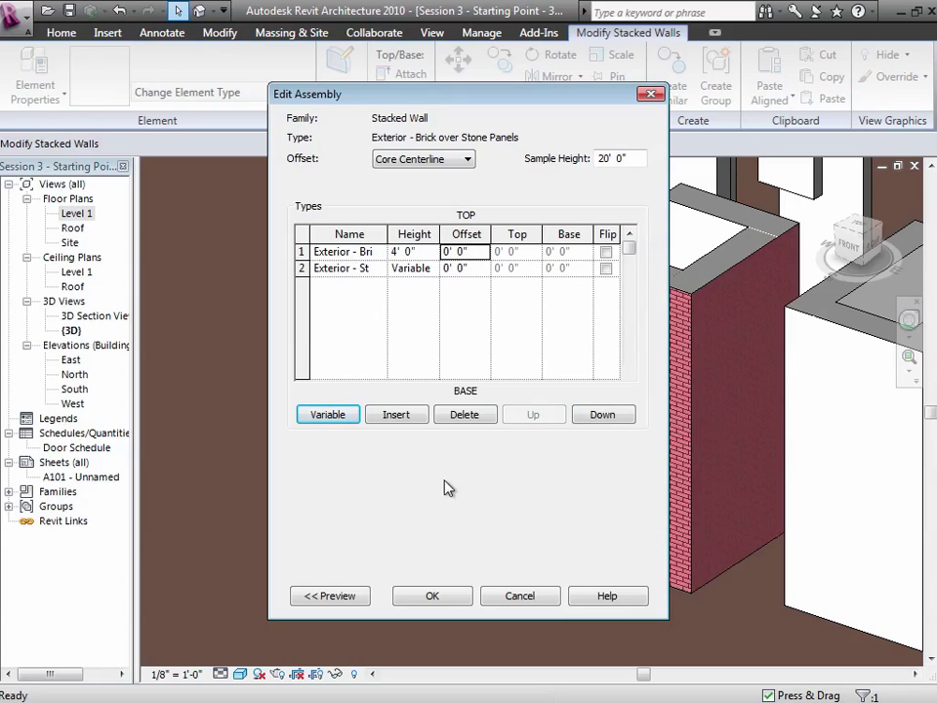
left_click(441, 593)
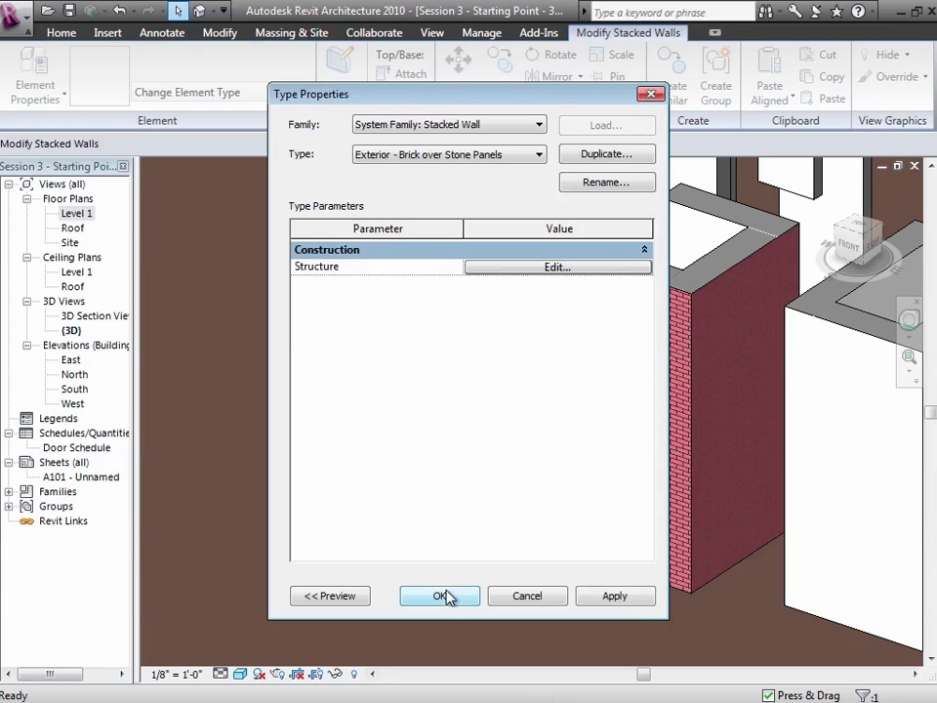
left_click(447, 597)
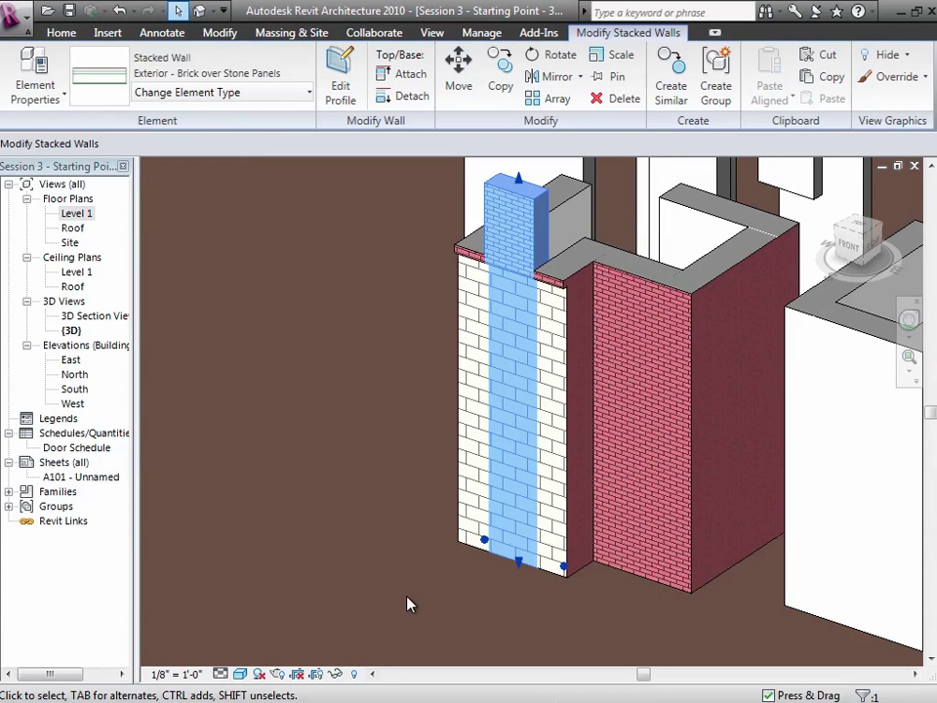
left_click(408, 601)
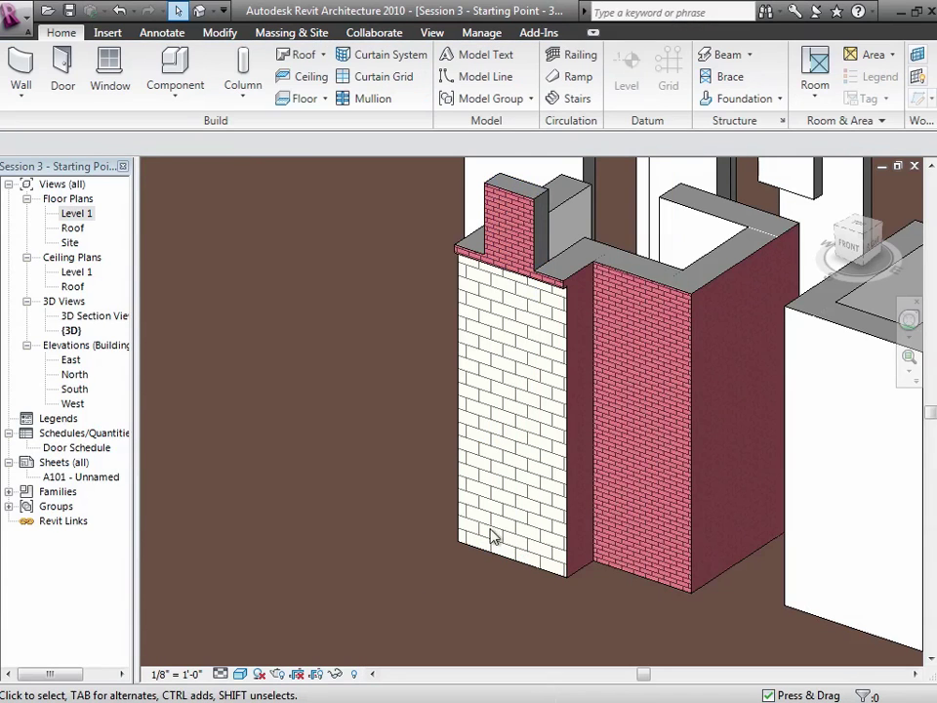
Lower the top of the brick-over-stone stacked wall in two stages, well below the adjoining walls, deselecting it after each
left_click(507, 207)
left_click_drag(519, 239, 411, 370)
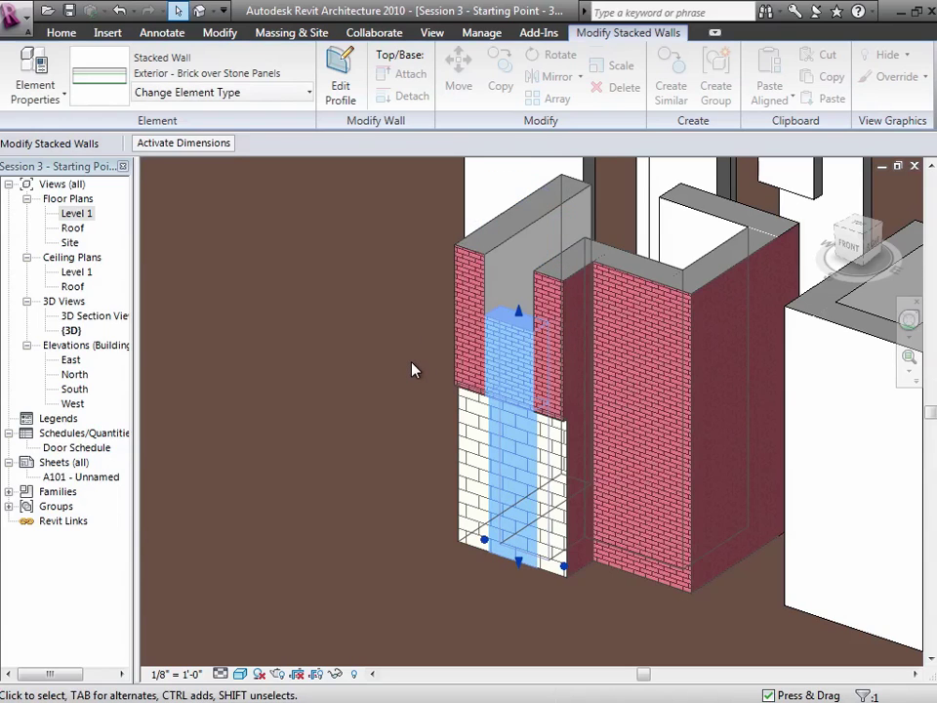
key("Escape")
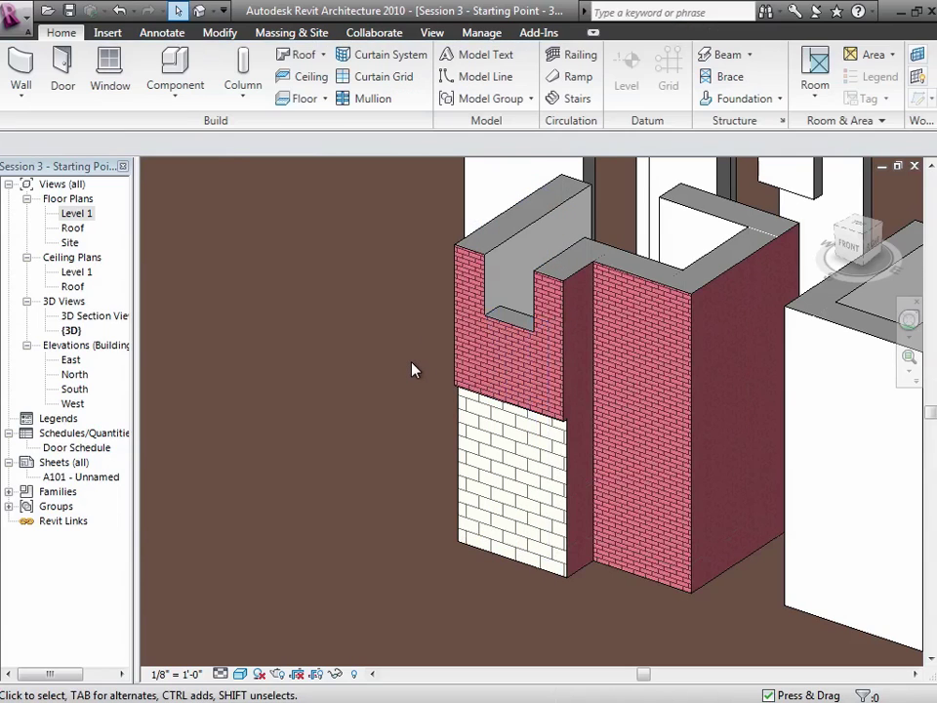
left_click(511, 333)
left_click_drag(518, 322, 513, 382)
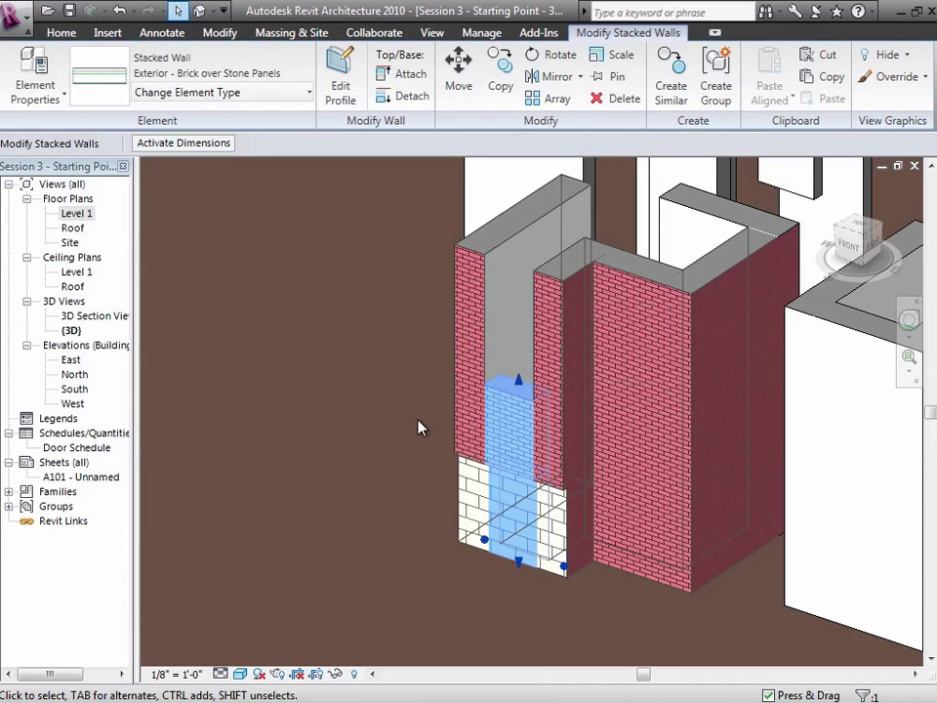
key("Escape")
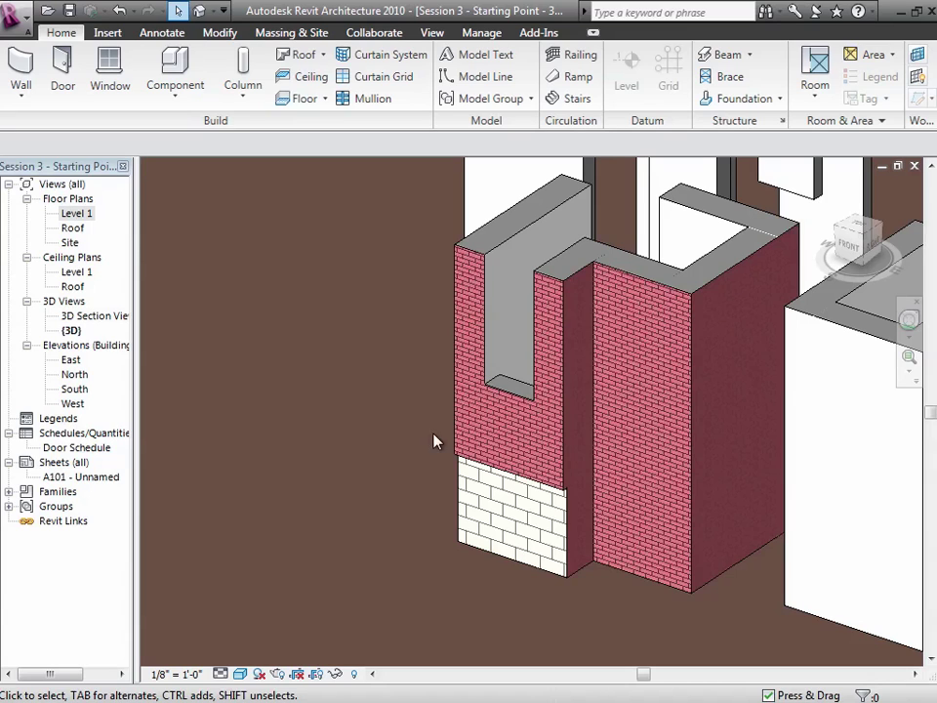
Raise the top of the stacked wall to slightly below the adjoining wall tops and deselect it
left_click(518, 388)
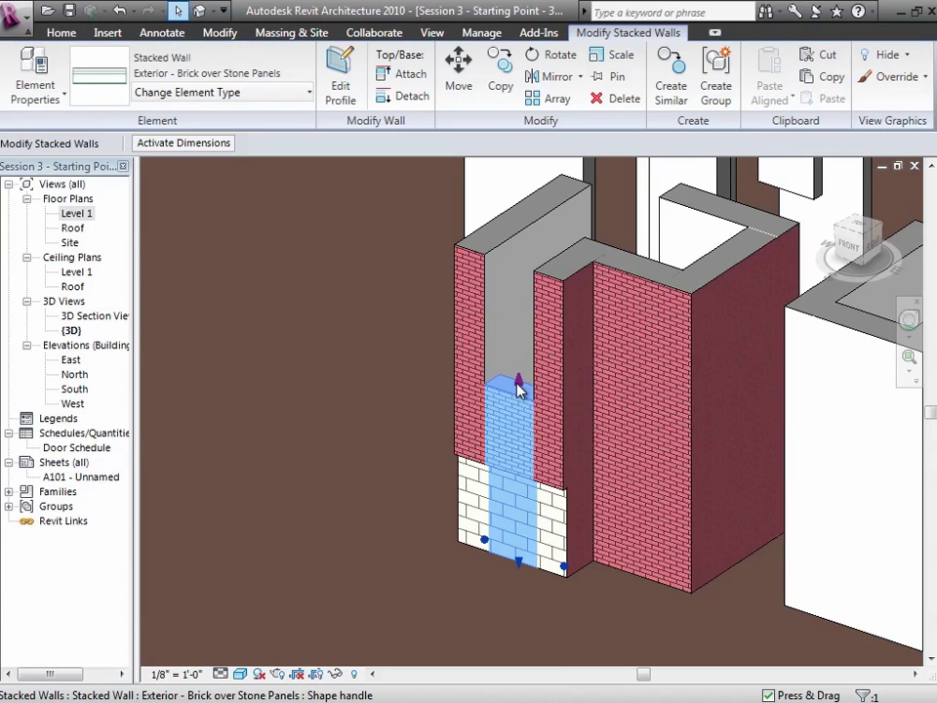
left_click_drag(518, 388, 523, 283)
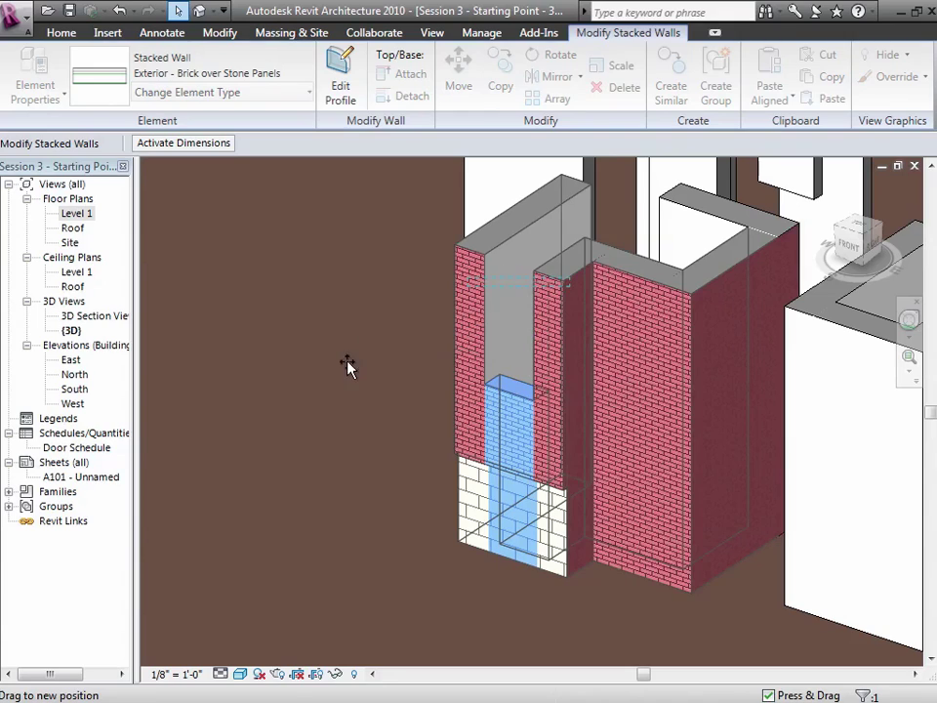
left_click(347, 376)
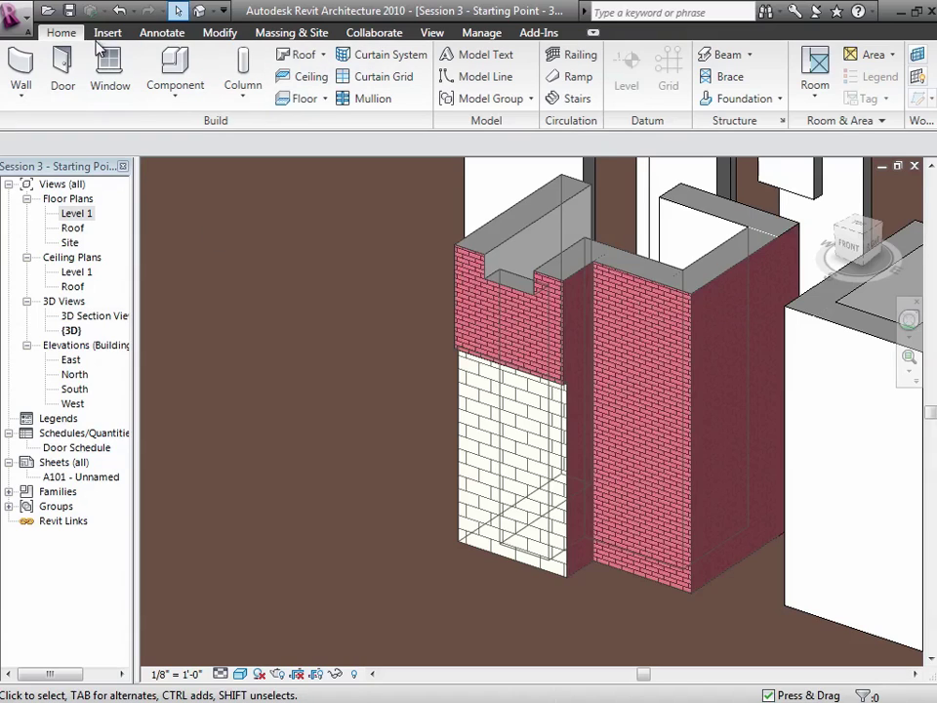
Place a Fixed with Trim 36" x 48" window in the stacked wall across the brick and stone joint, and end window placement
left_click(109, 69)
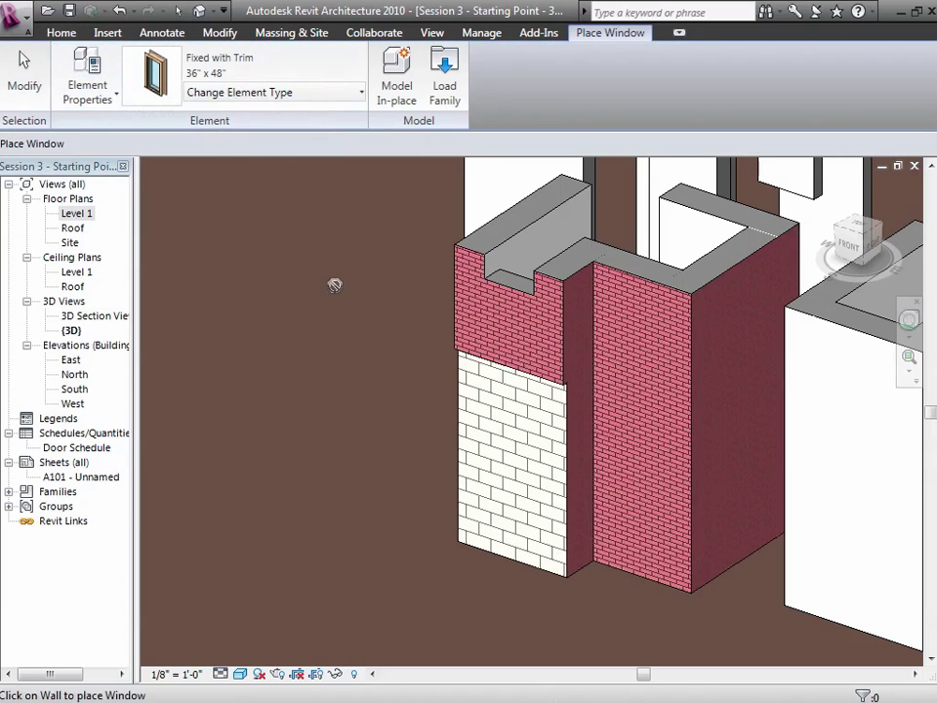
left_click(507, 371)
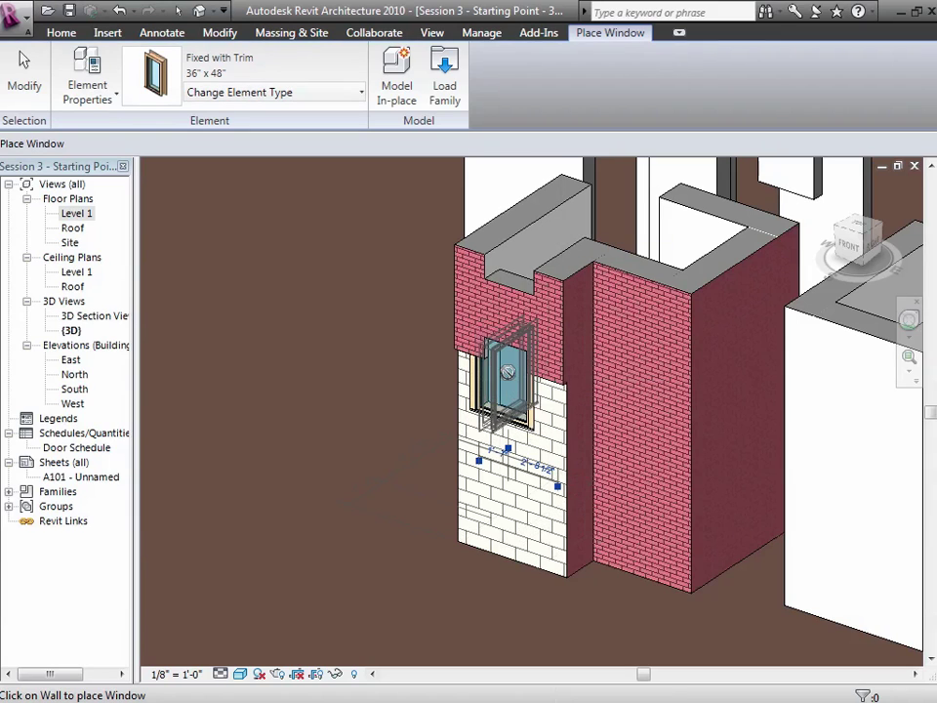
left_click(24, 71)
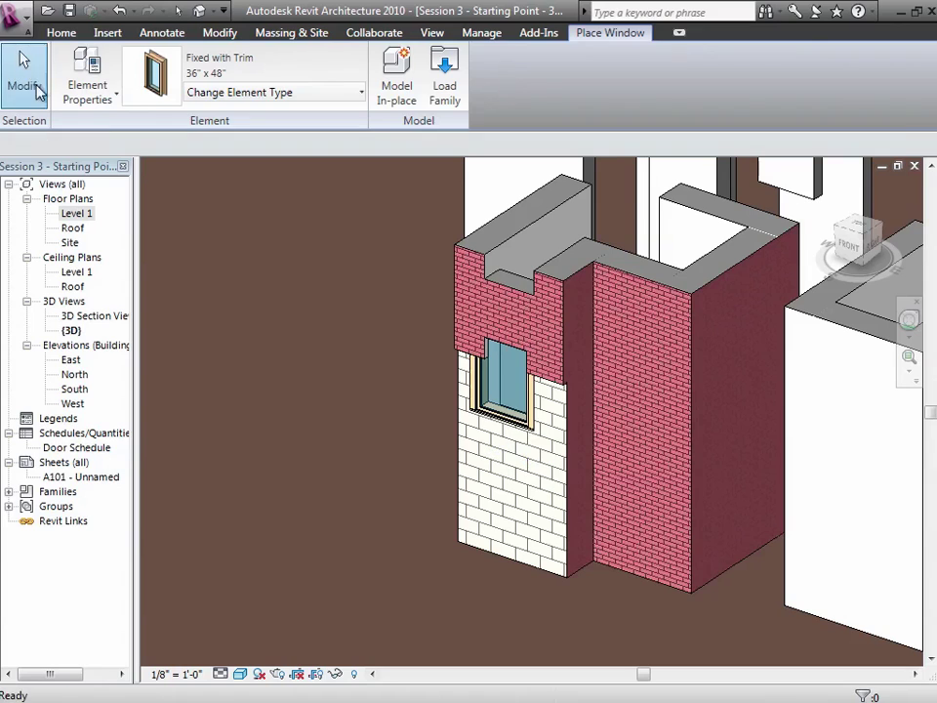
Move the new window up so most of it sits in the brick portion of the stacked wall, and deselect it
left_click(508, 390)
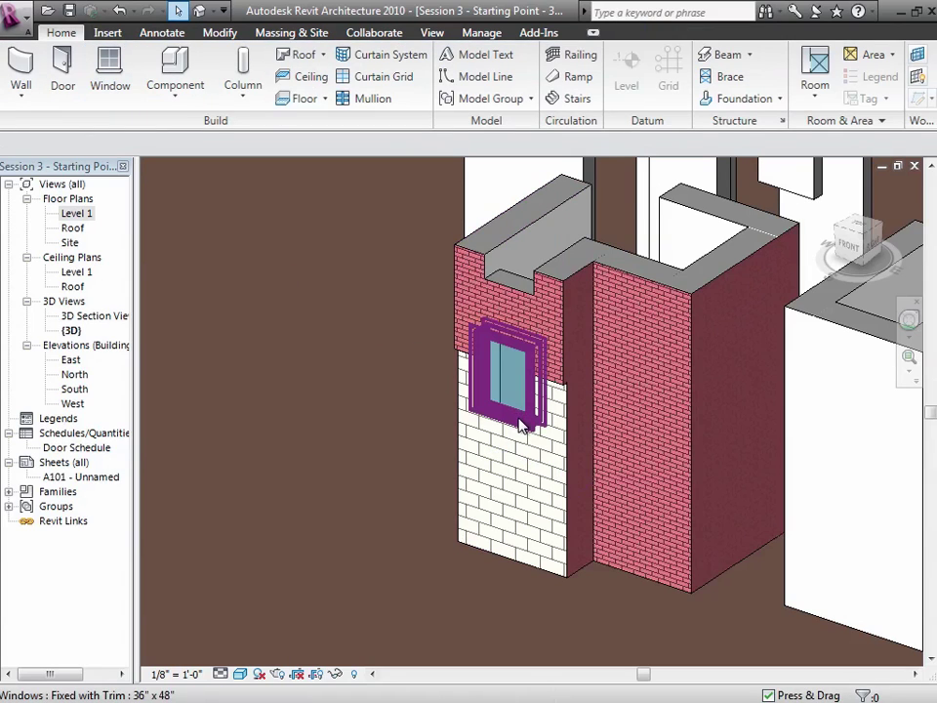
left_click(523, 426)
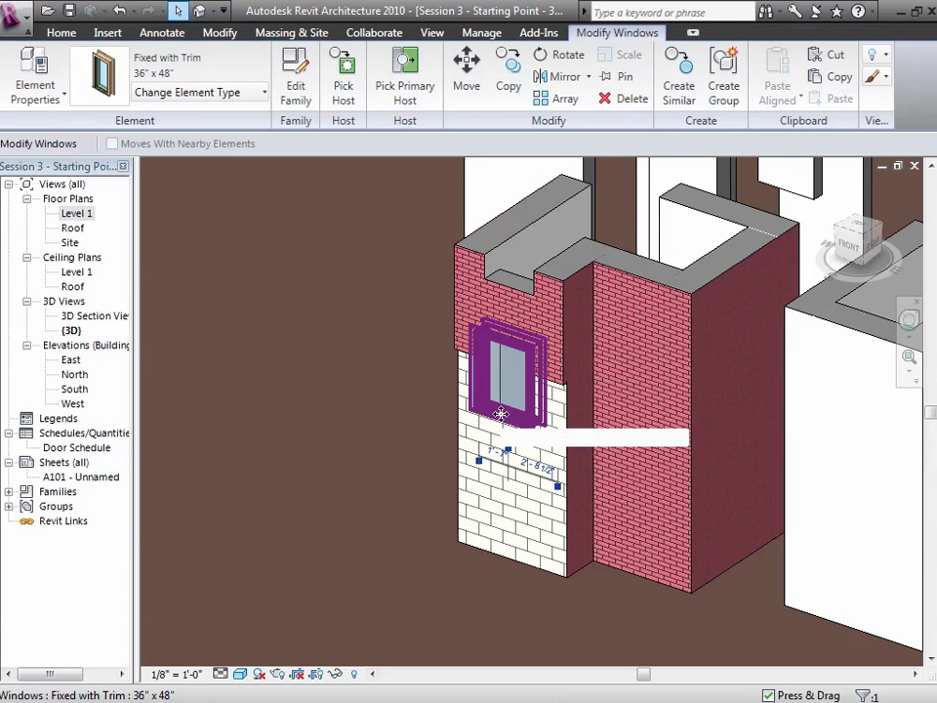
left_click_drag(517, 422, 413, 426)
left_click(413, 425)
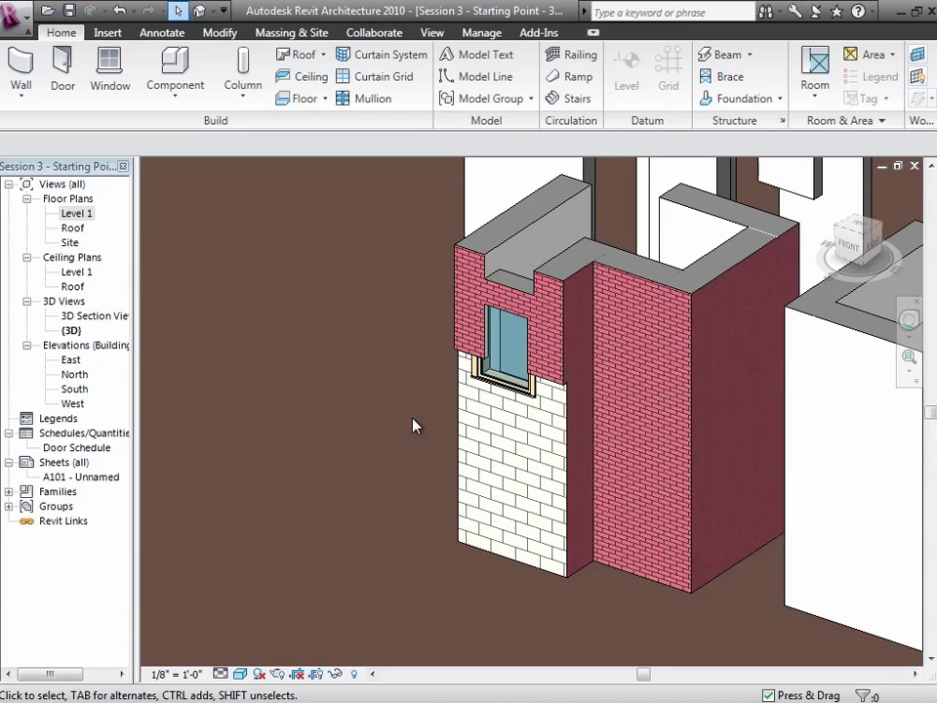
left_click(473, 444)
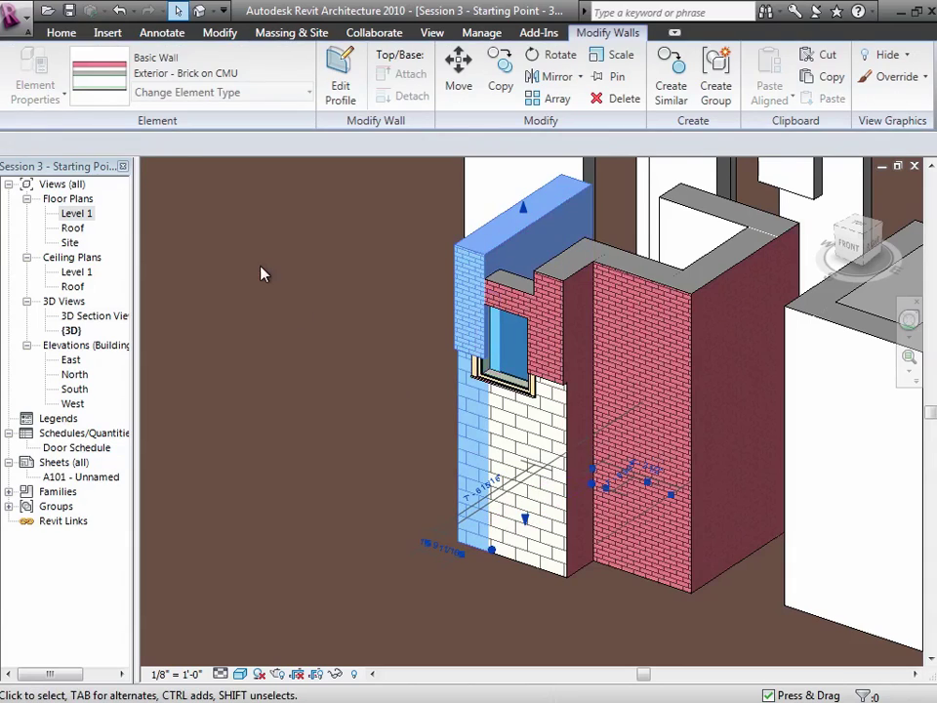
left_click(58, 101)
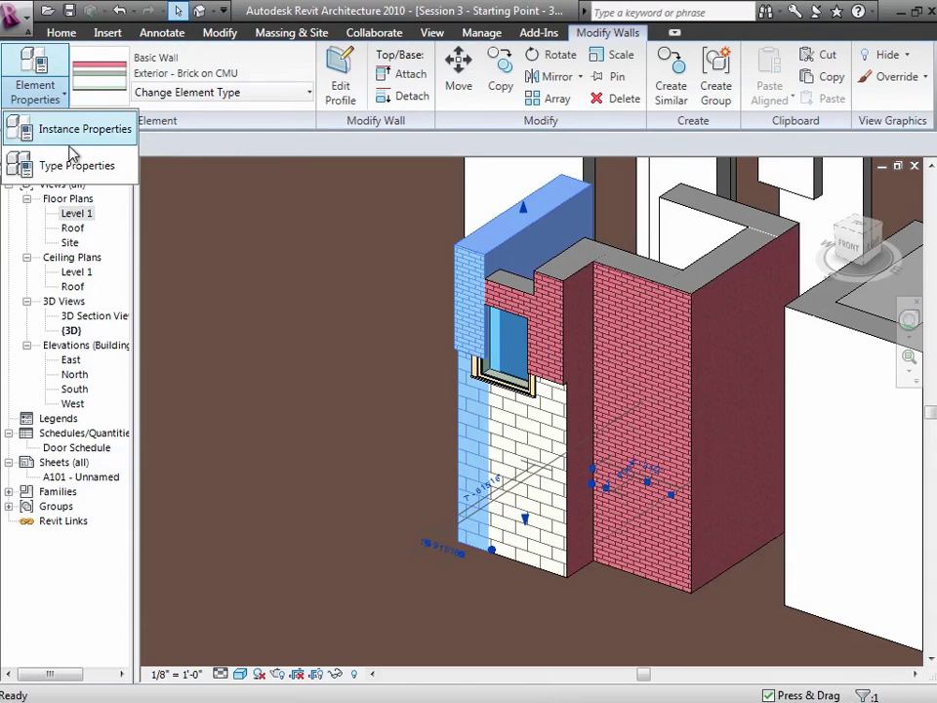
left_click(78, 164)
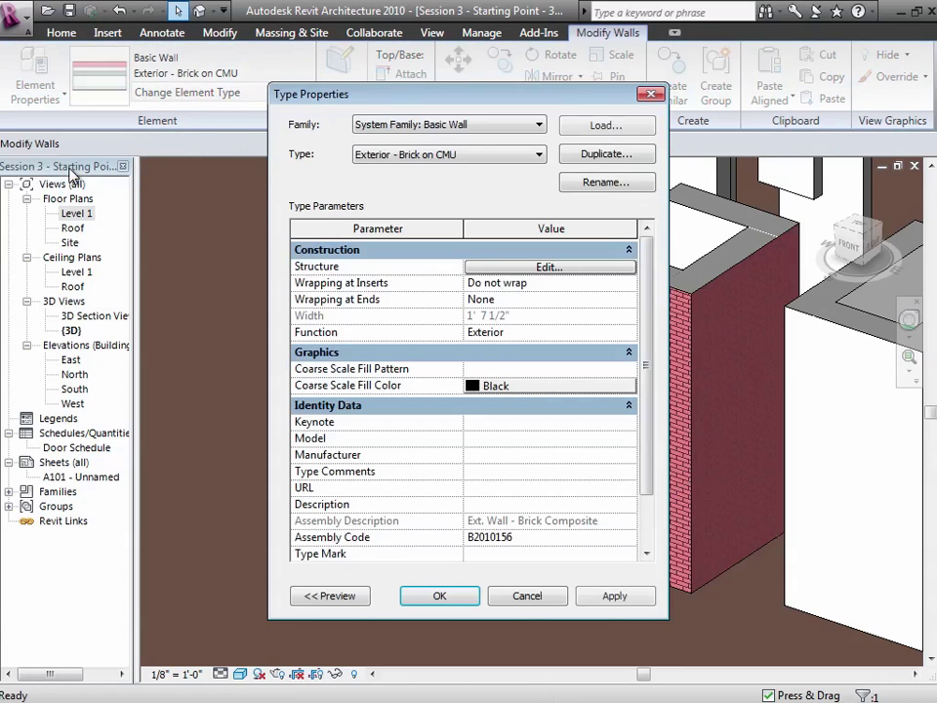
left_click(485, 268)
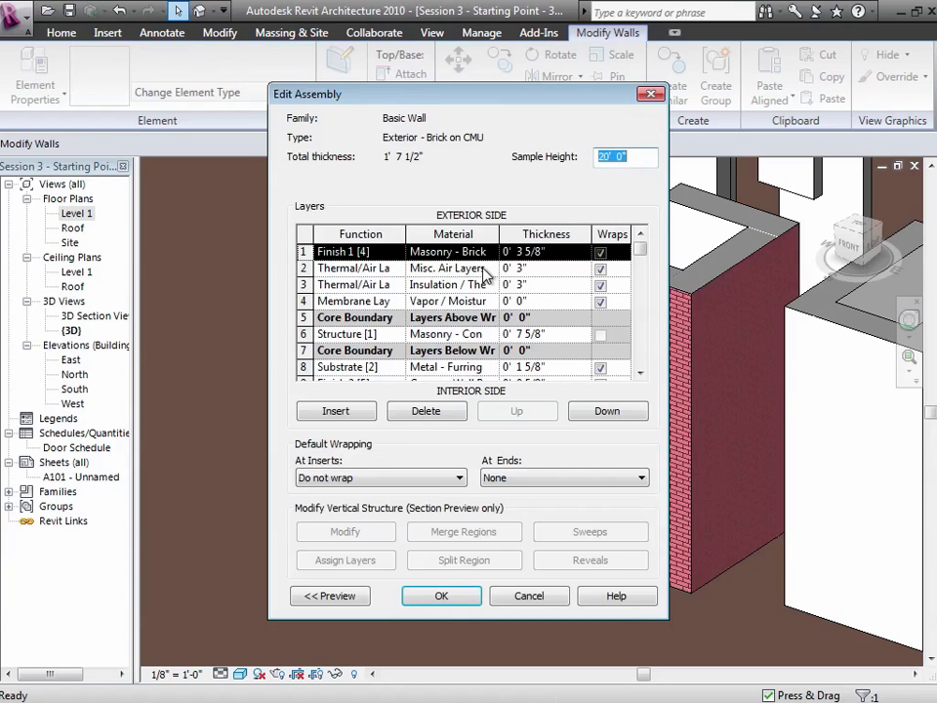
left_click(564, 597)
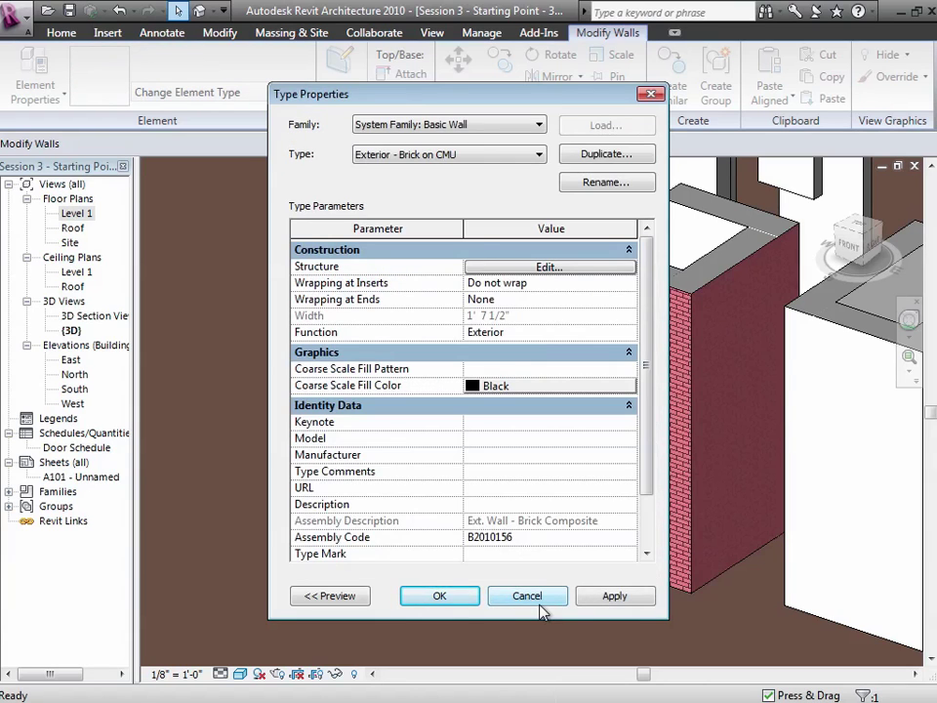
left_click(539, 604)
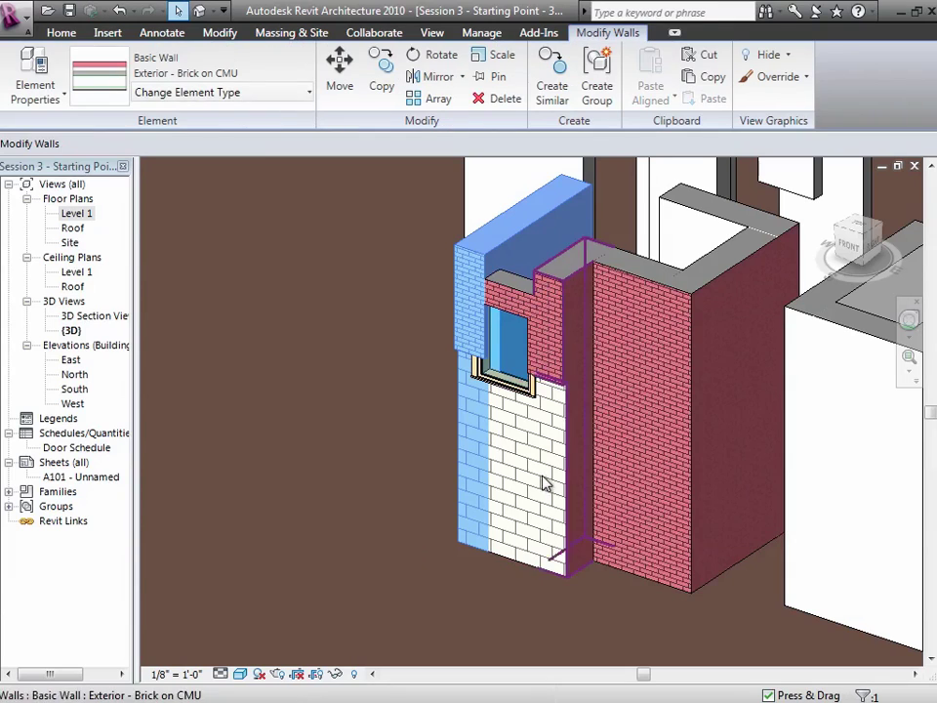
In the structure of the brick-over-stone stacked wall's type, set the assembly offset to Finish Face: Exterior
left_click(515, 471)
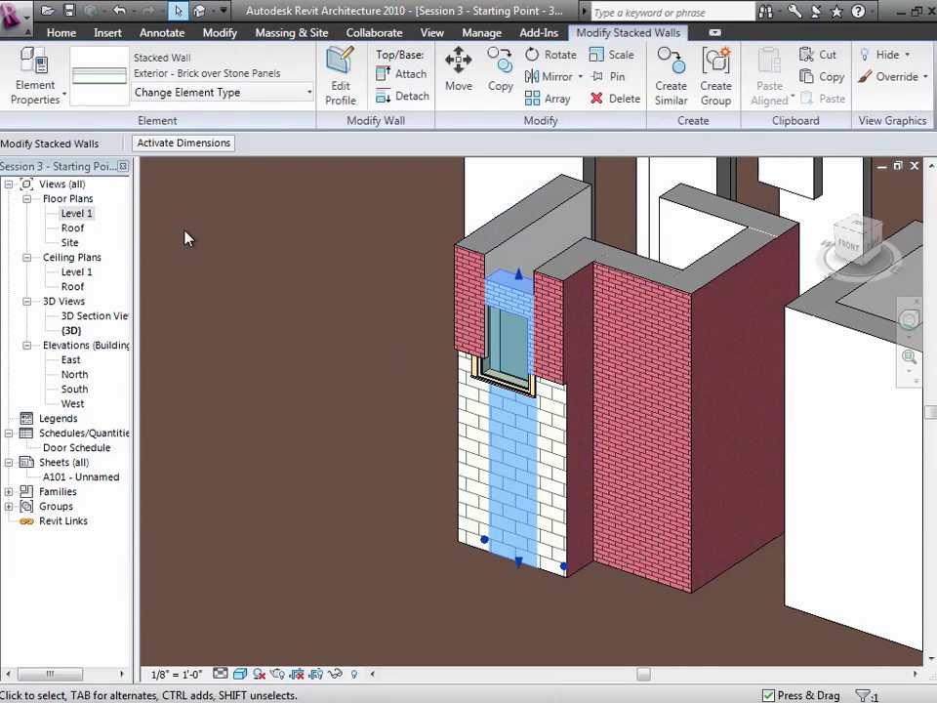
left_click(60, 100)
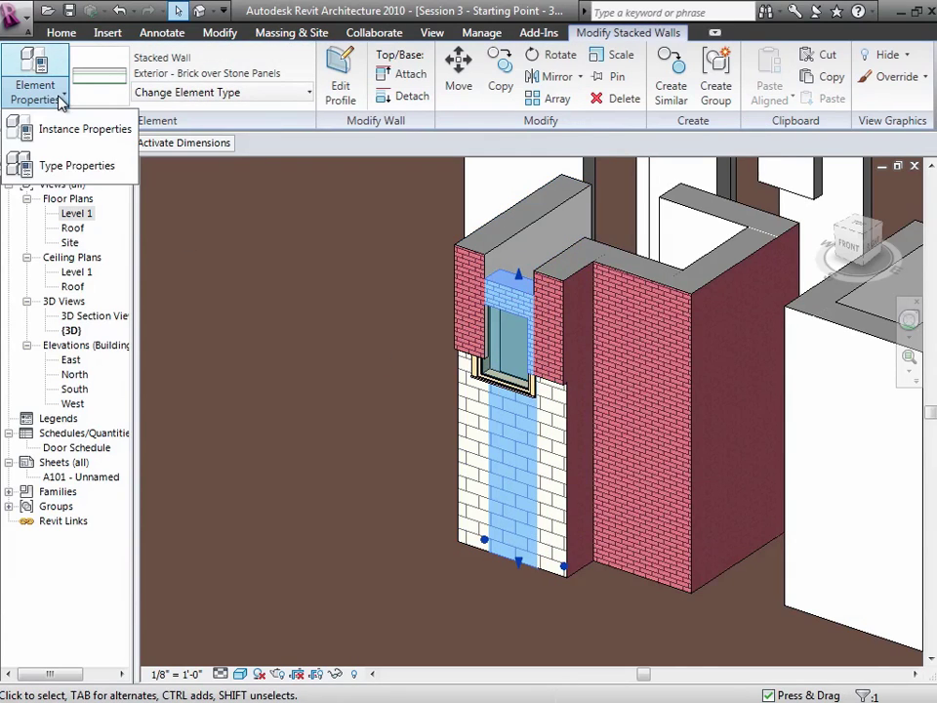
left_click(59, 165)
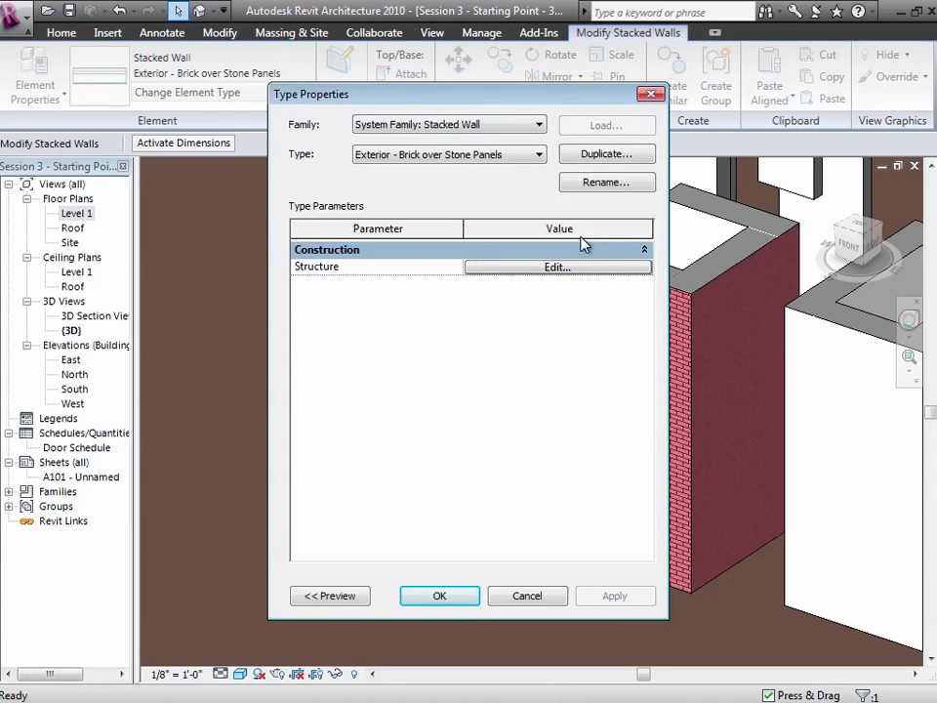
left_click(564, 267)
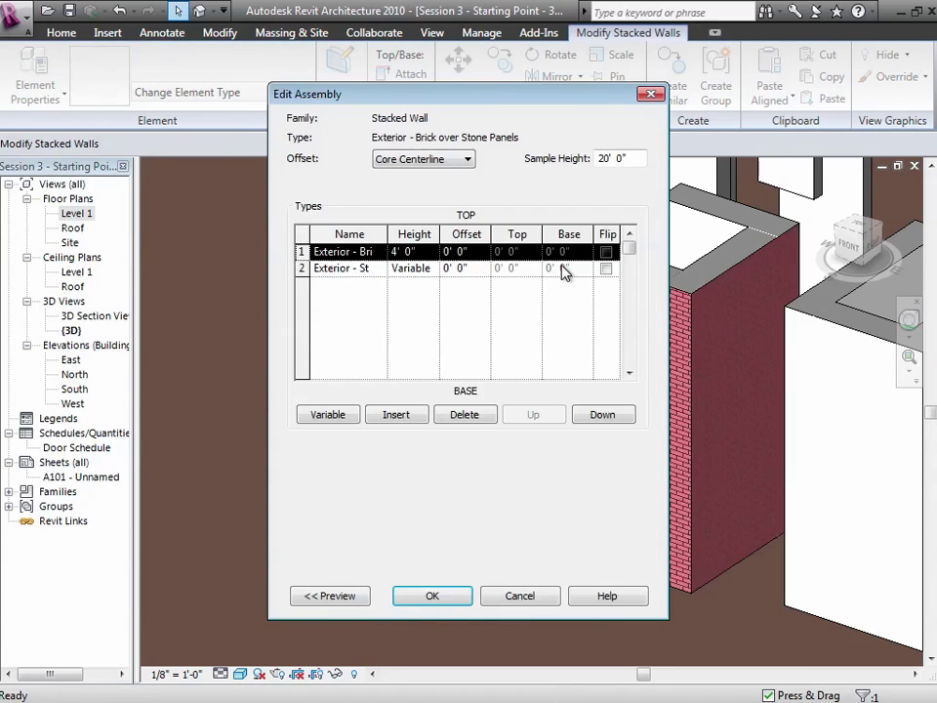
left_click(449, 162)
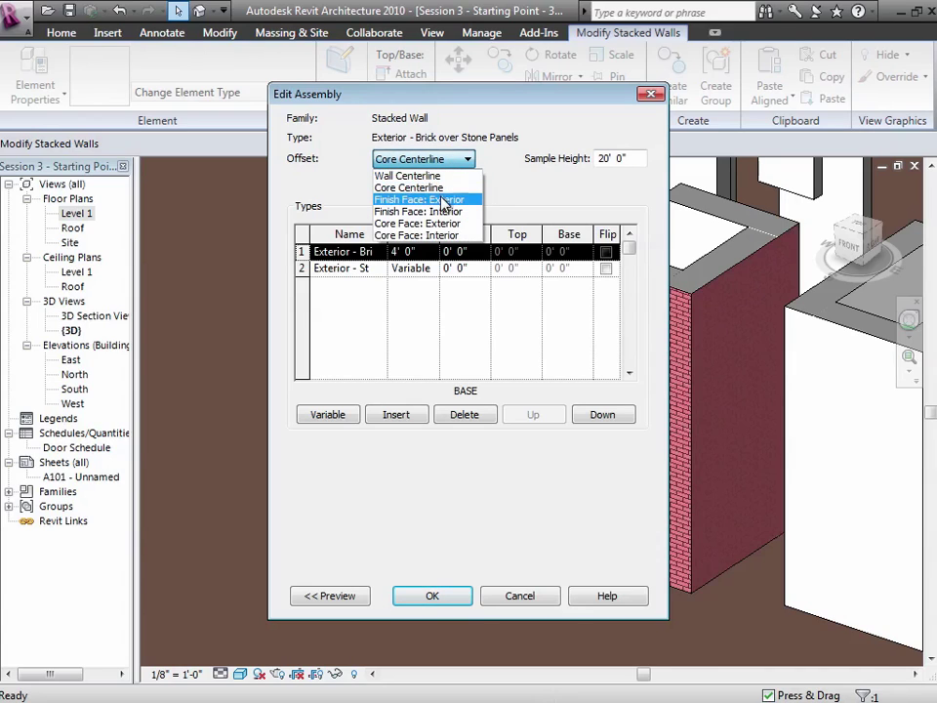
left_click(444, 200)
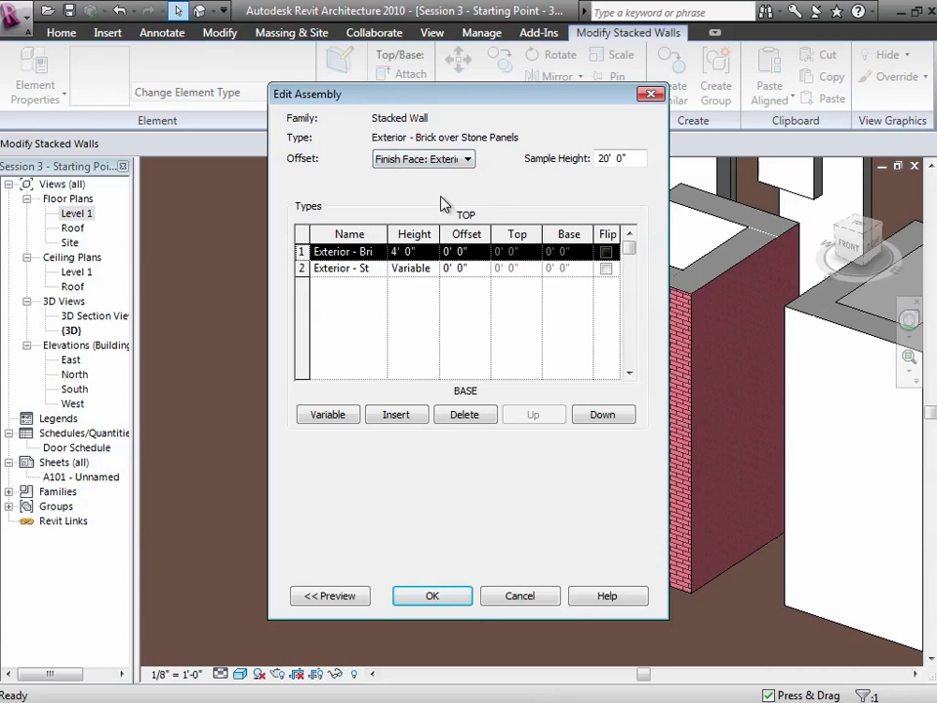
Accept the stacked wall's edited assembly and type properties, and deselect the wall
left_click(432, 591)
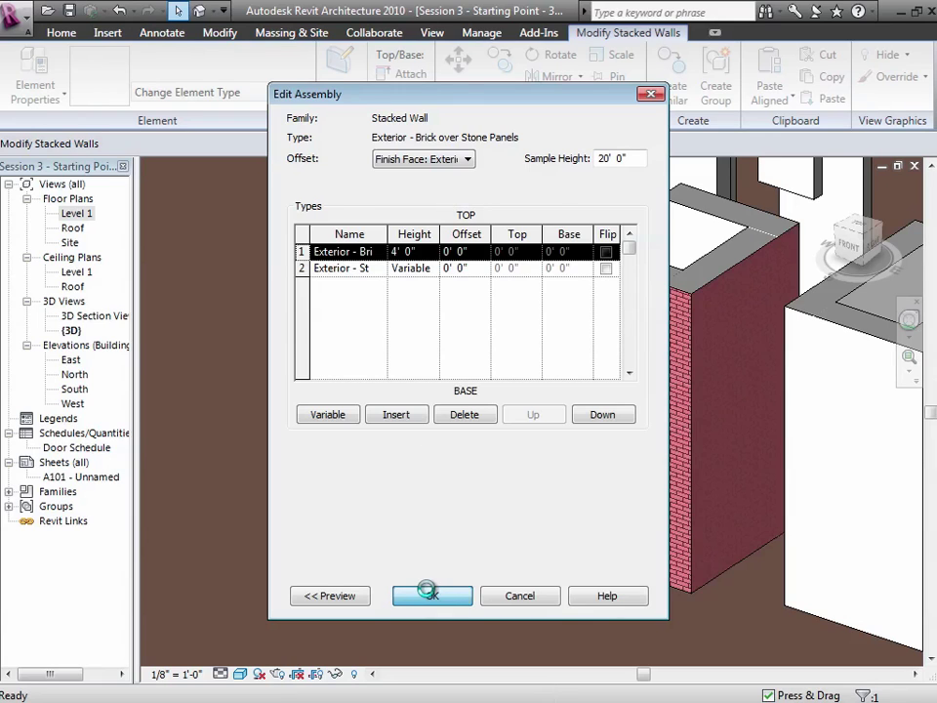
left_click(441, 598)
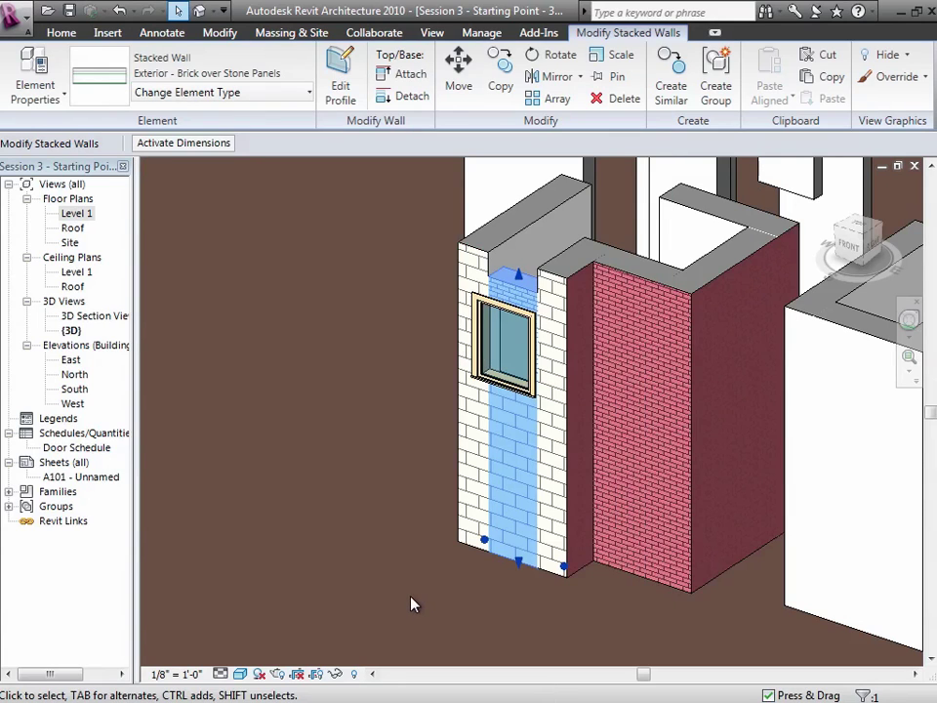
left_click(412, 604)
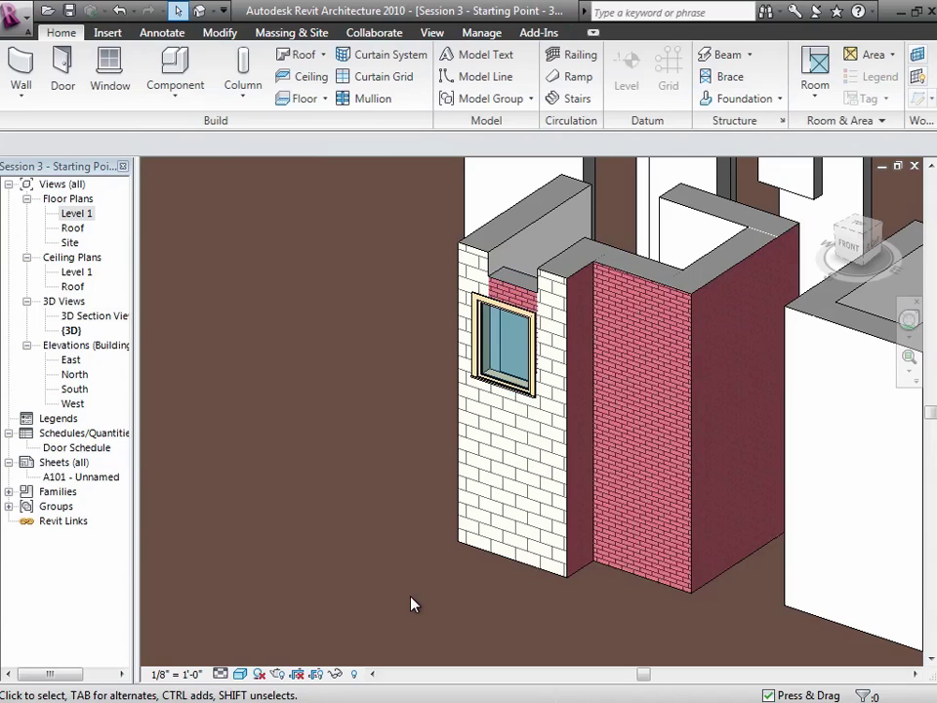
Move the stacked wall outward, lengthening its adjoining brick walls, and lower its window to just below the brick portion
left_click(514, 291)
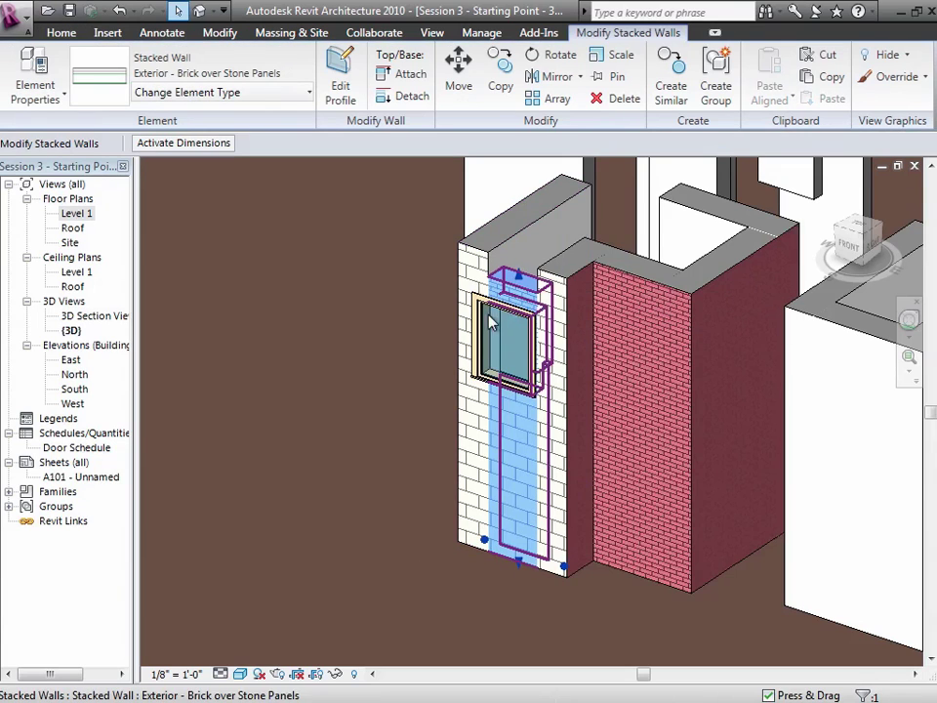
left_click_drag(486, 379, 444, 422)
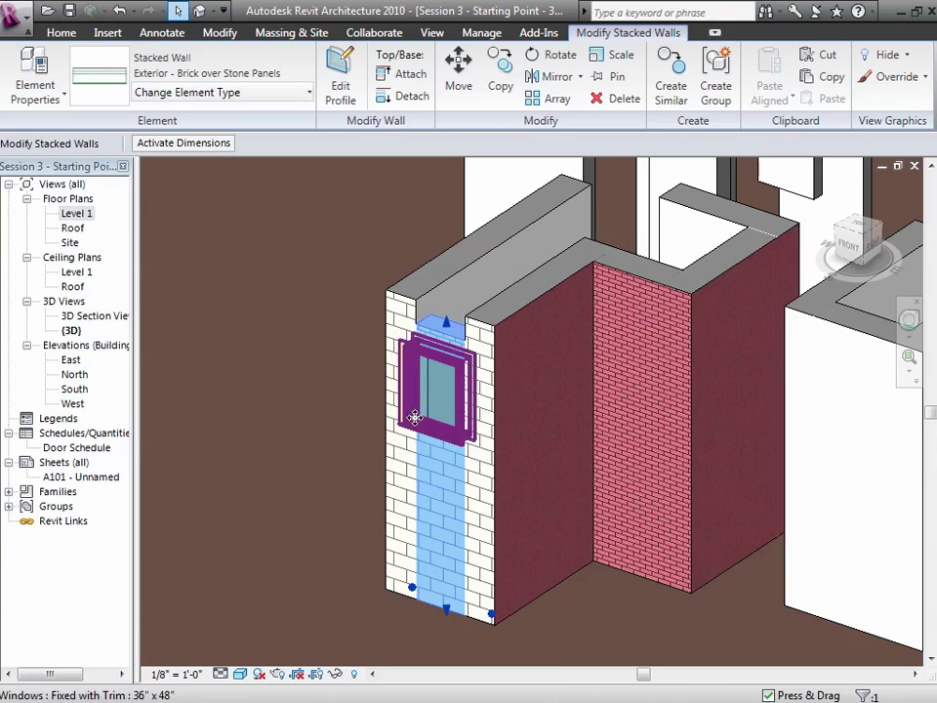
left_click(437, 371)
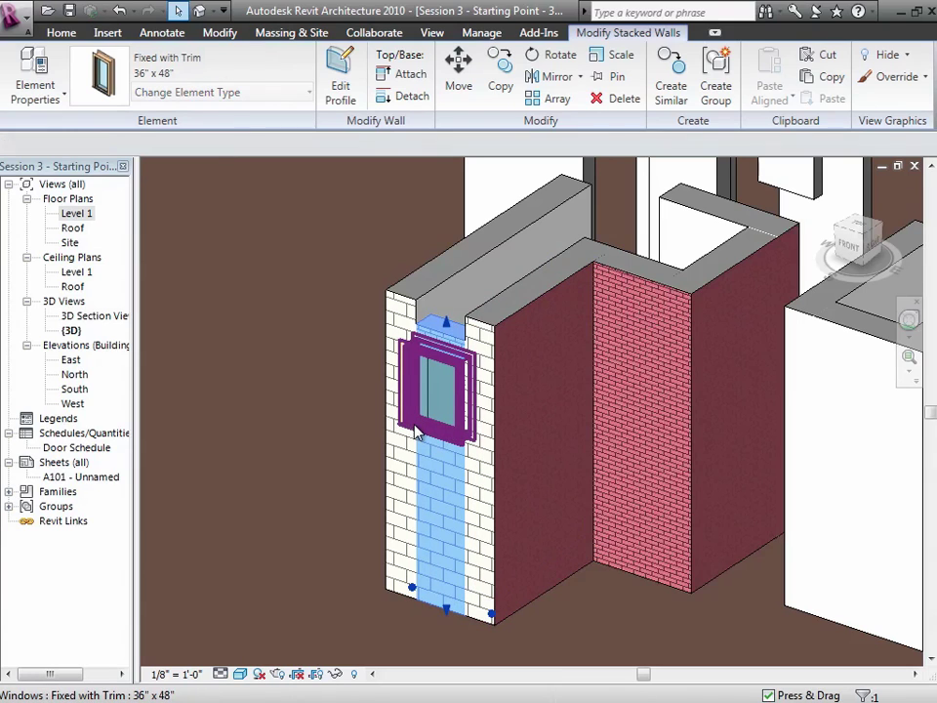
left_click(436, 369)
left_click_drag(441, 381, 441, 457)
left_click(348, 451)
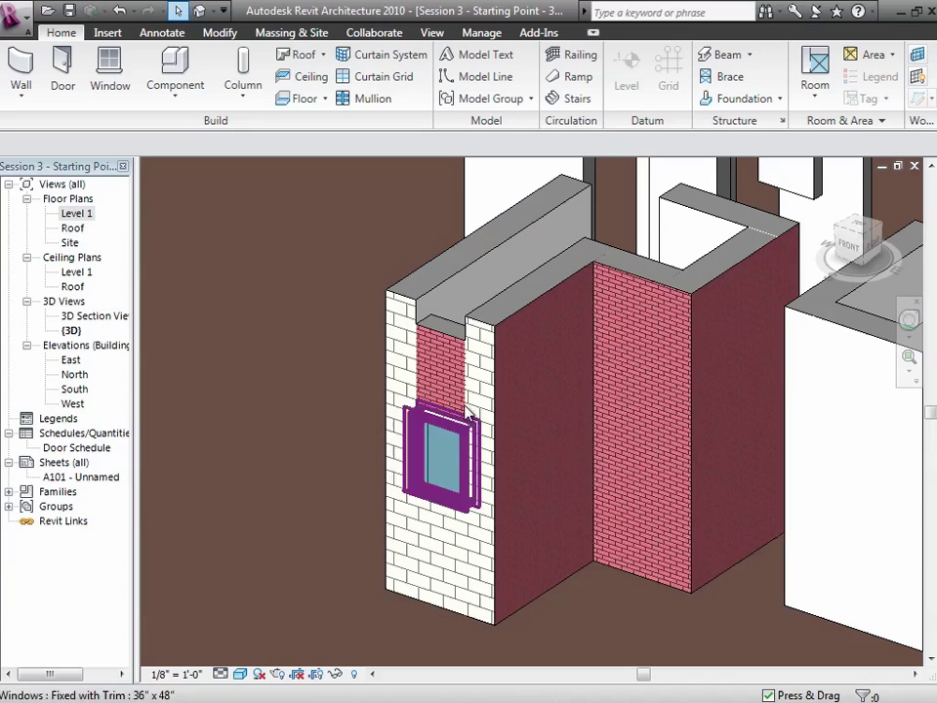
Examine how the stacked wall meets the adjoining Exterior - Brick on CMU wall by selecting each in turn, ending with nothing selected
left_click(498, 343)
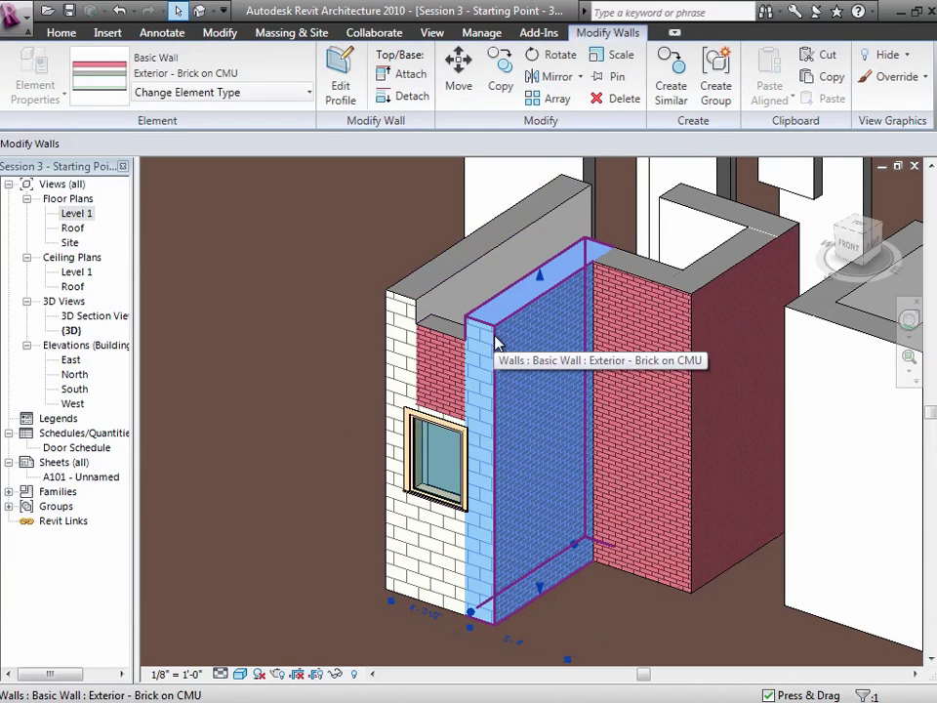
left_click(330, 561)
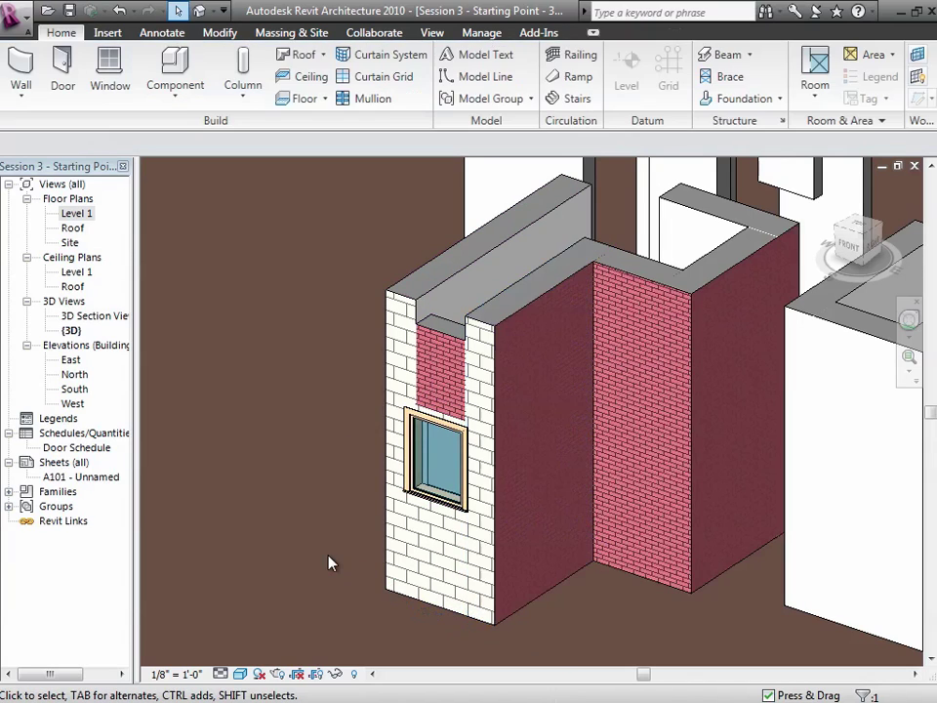
left_click(446, 334)
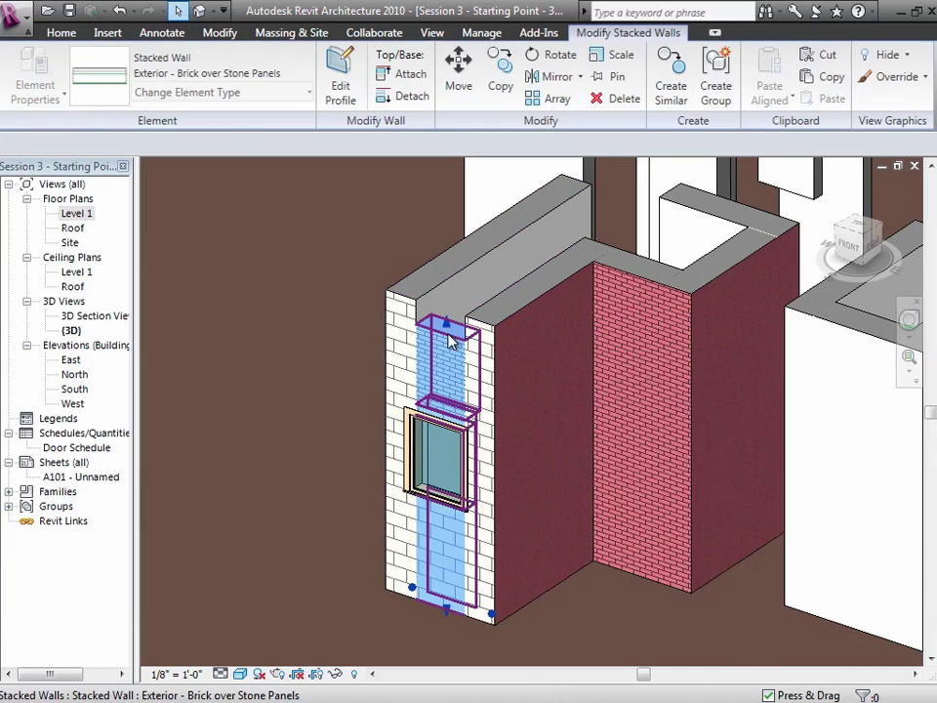
left_click(340, 371)
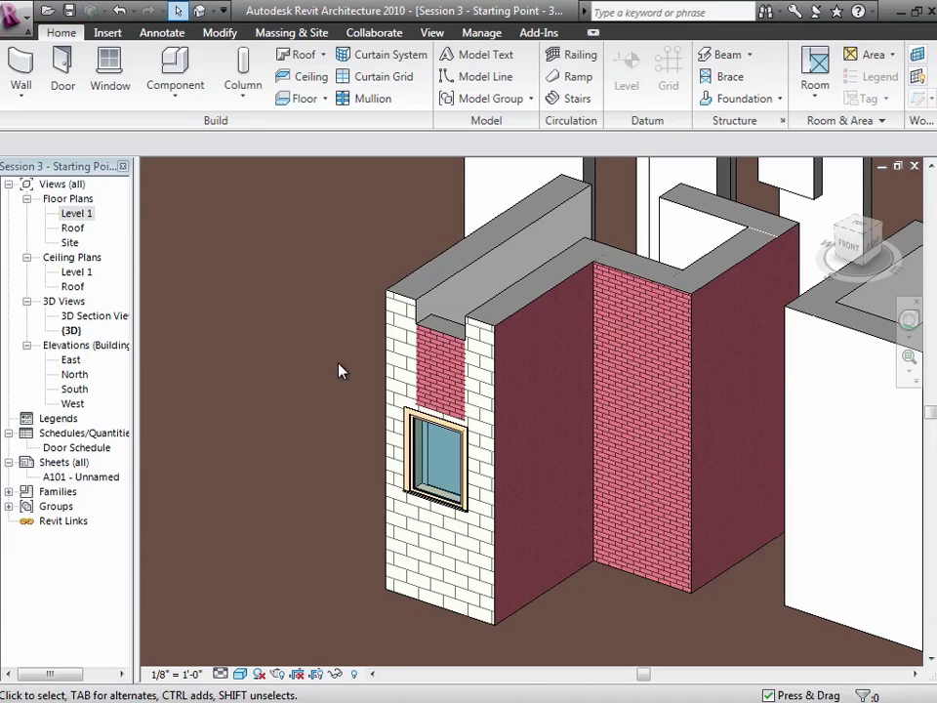
left_click(436, 342)
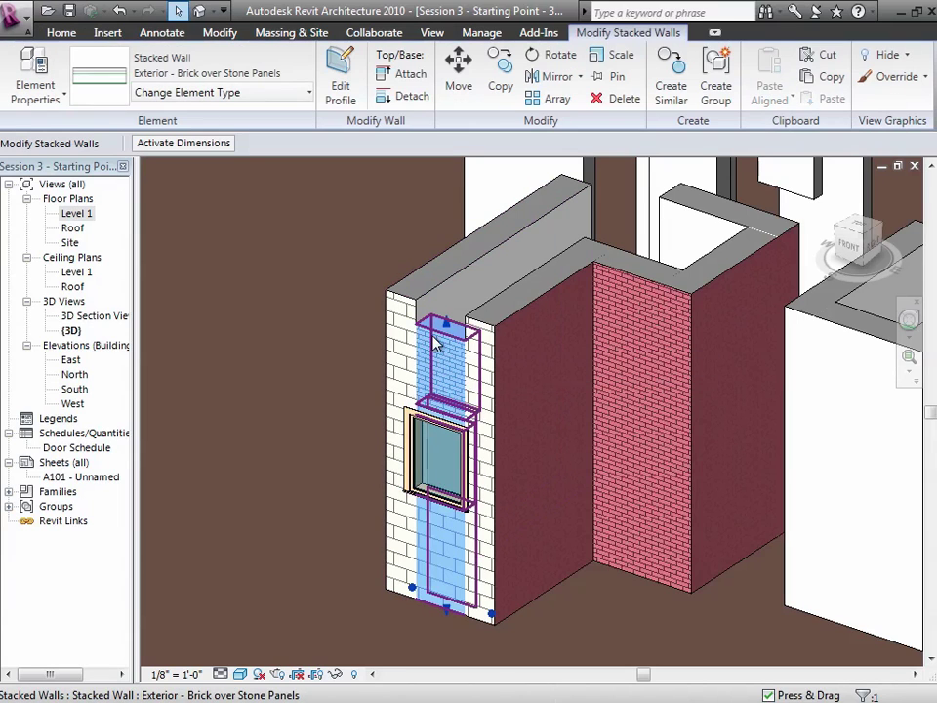
left_click(518, 332)
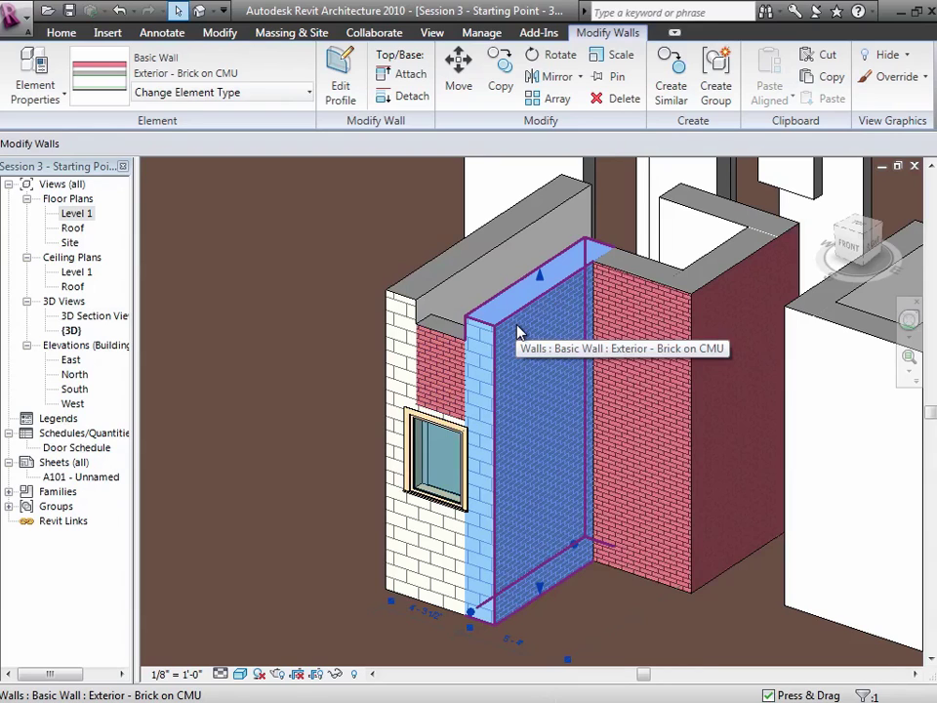
left_click(313, 391)
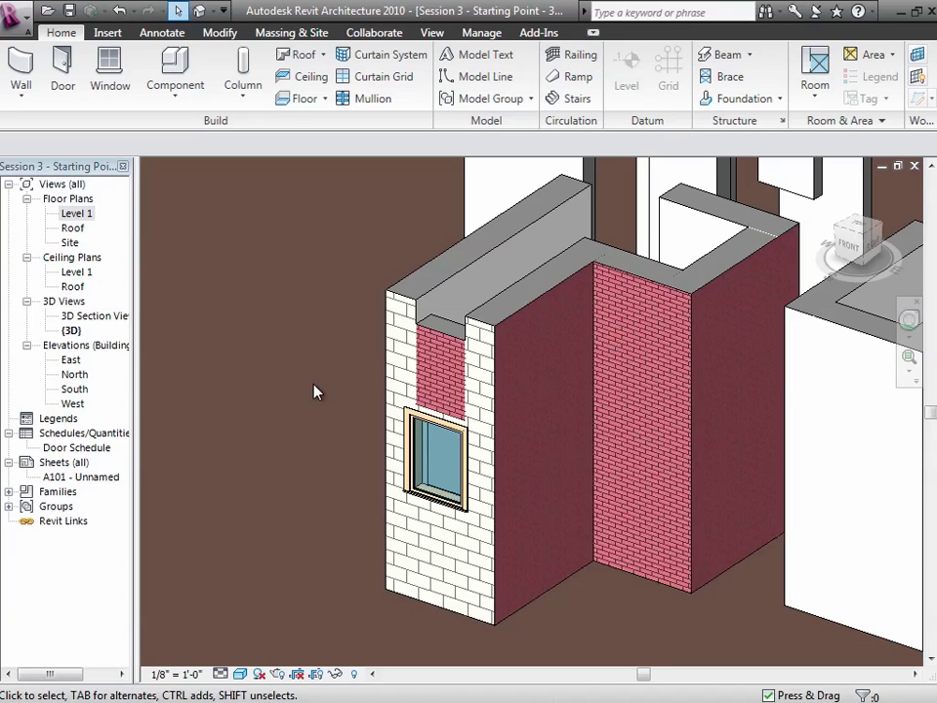
Change the stacked wall's type to the basic wall Exterior - Stone Panels on Mtl. Stud
left_click(451, 353)
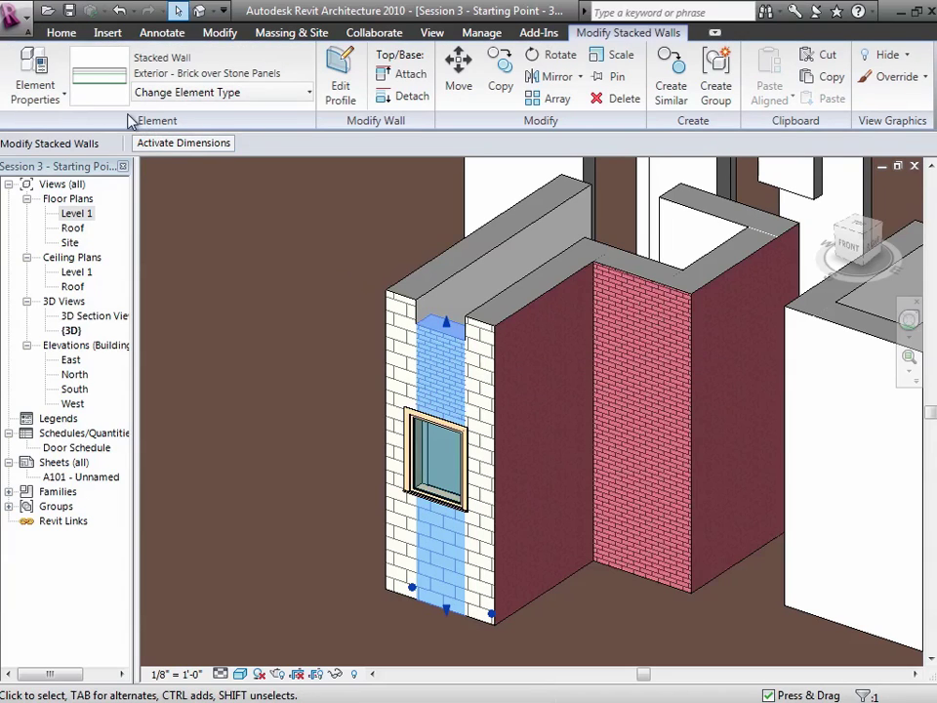
left_click(57, 98)
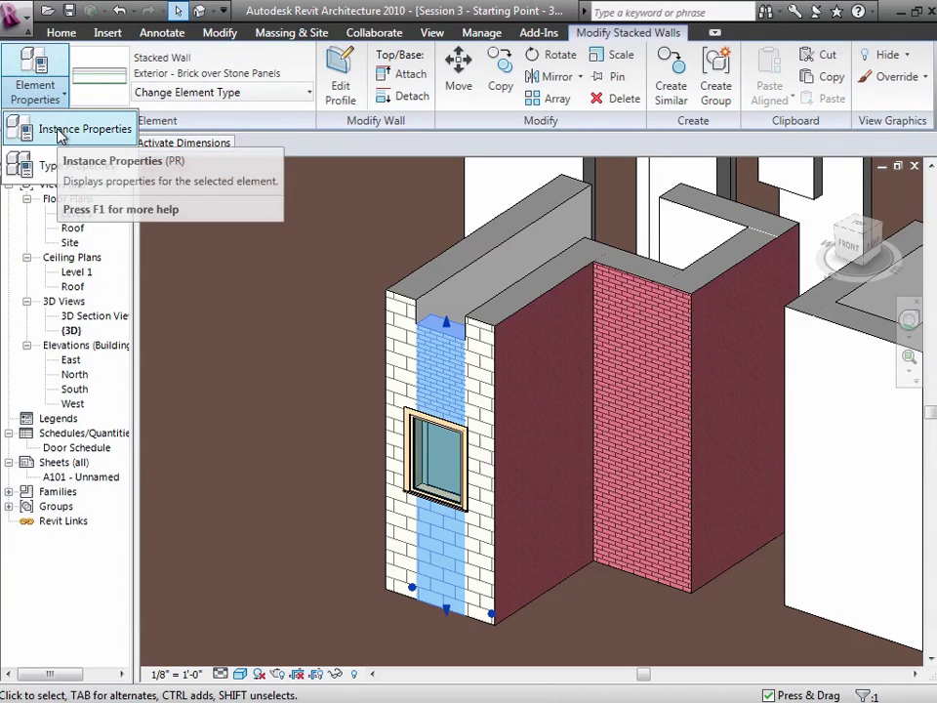
left_click(222, 94)
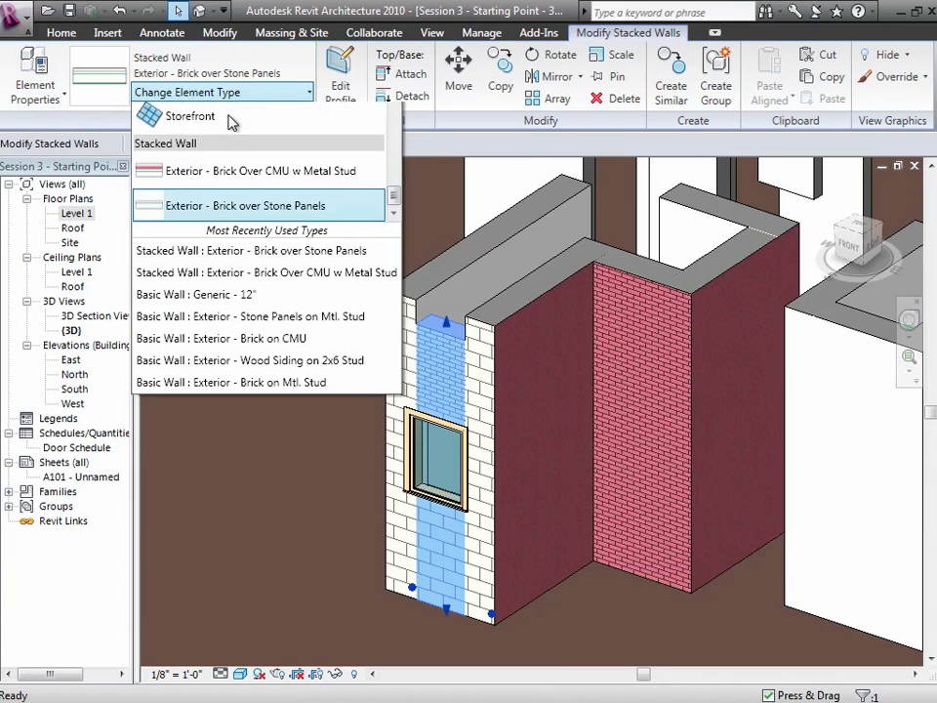
left_click(223, 347)
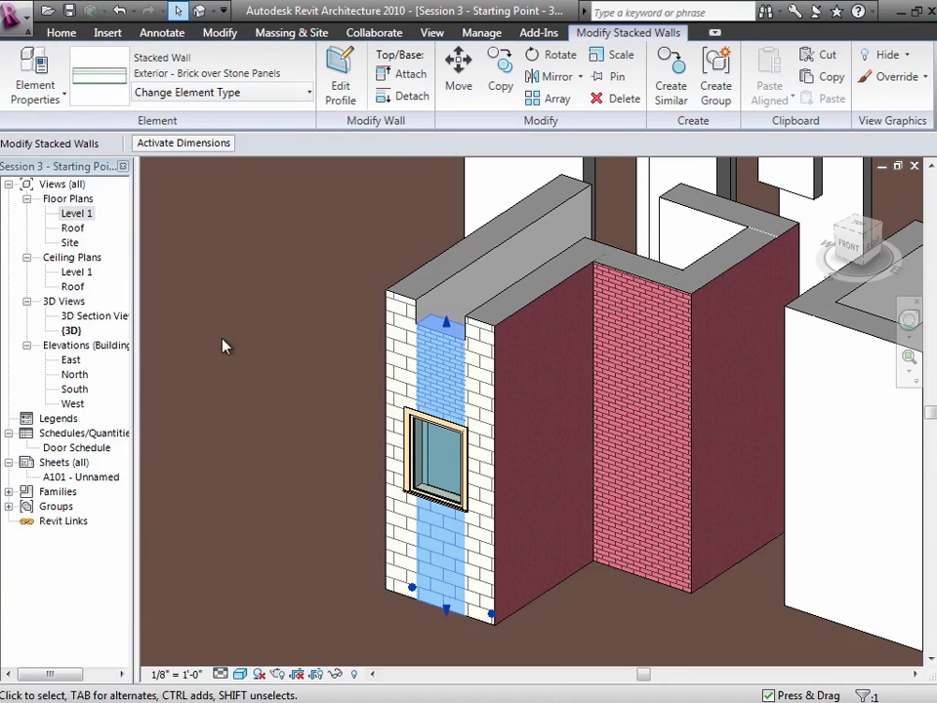
left_click(200, 94)
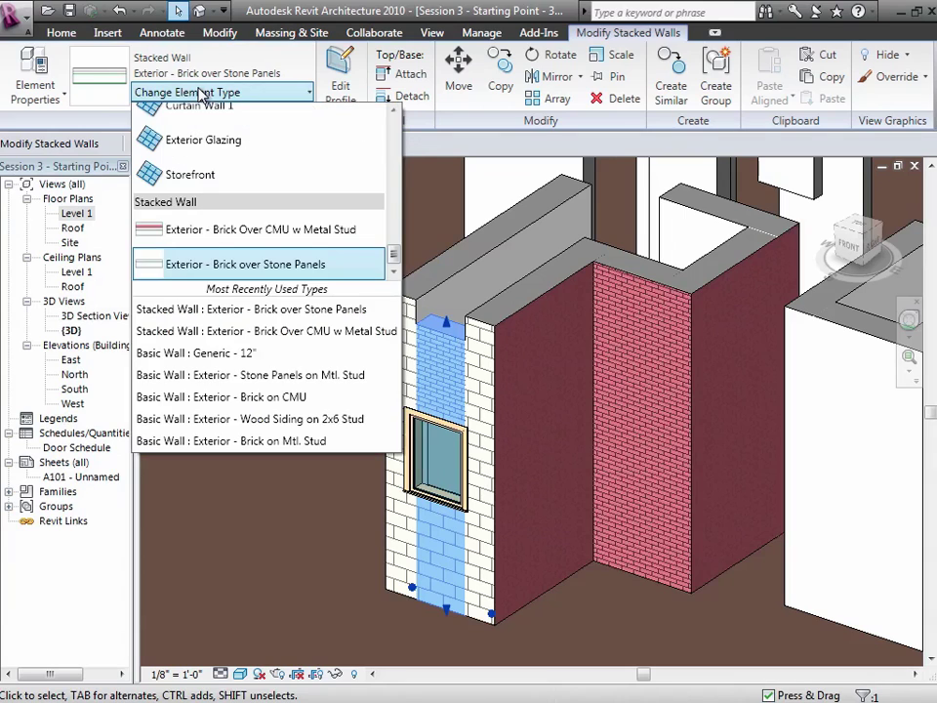
scroll(390, 239, "up", 1)
left_click_drag(390, 229, 395, 150)
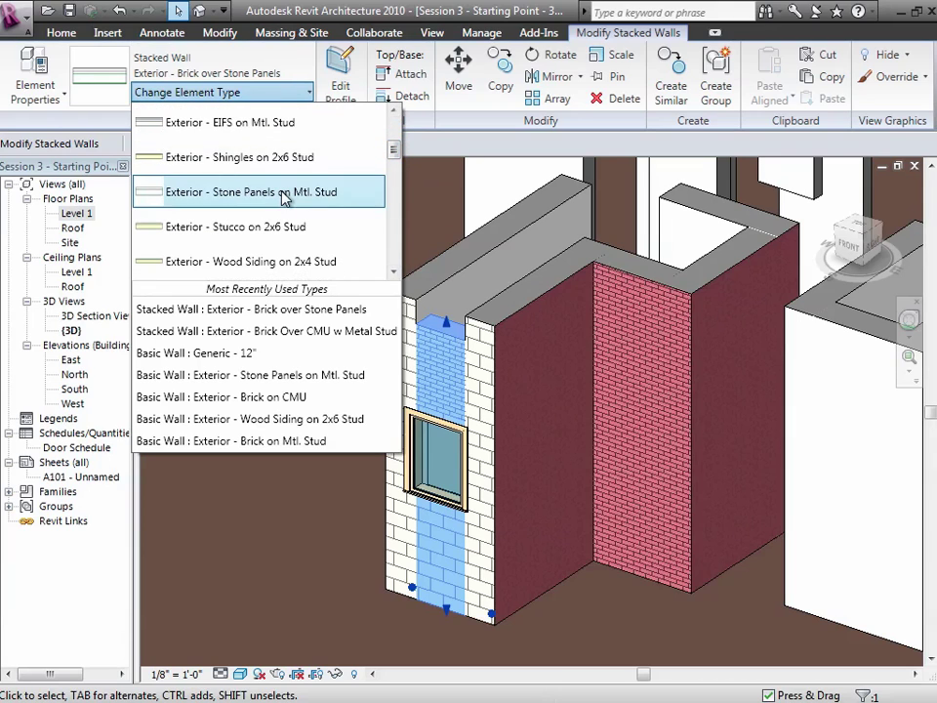
left_click(284, 190)
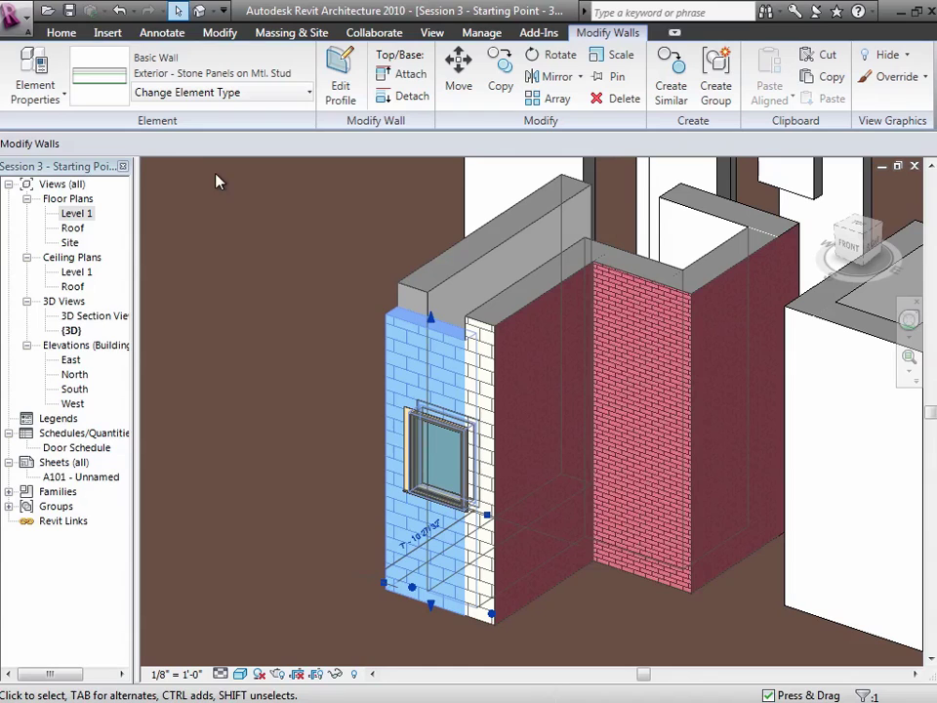
In the Stone Panels on Mtl. Stud type's structure, turn off wrapping for the exterior stone veneer layer, and check the adjoining wall's end
left_click(62, 94)
left_click(70, 170)
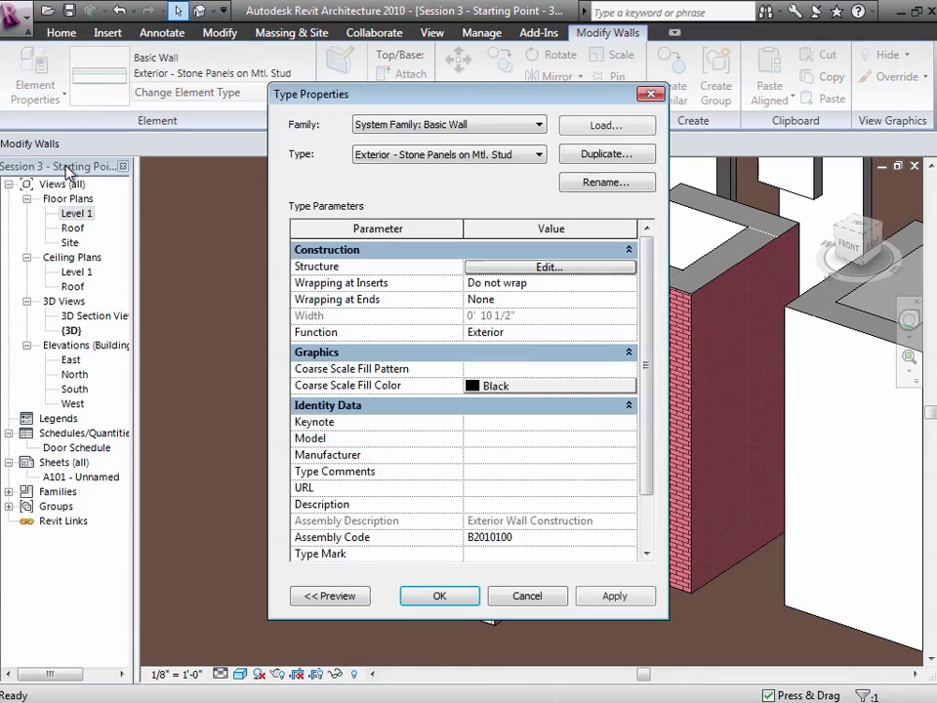
left_click(580, 268)
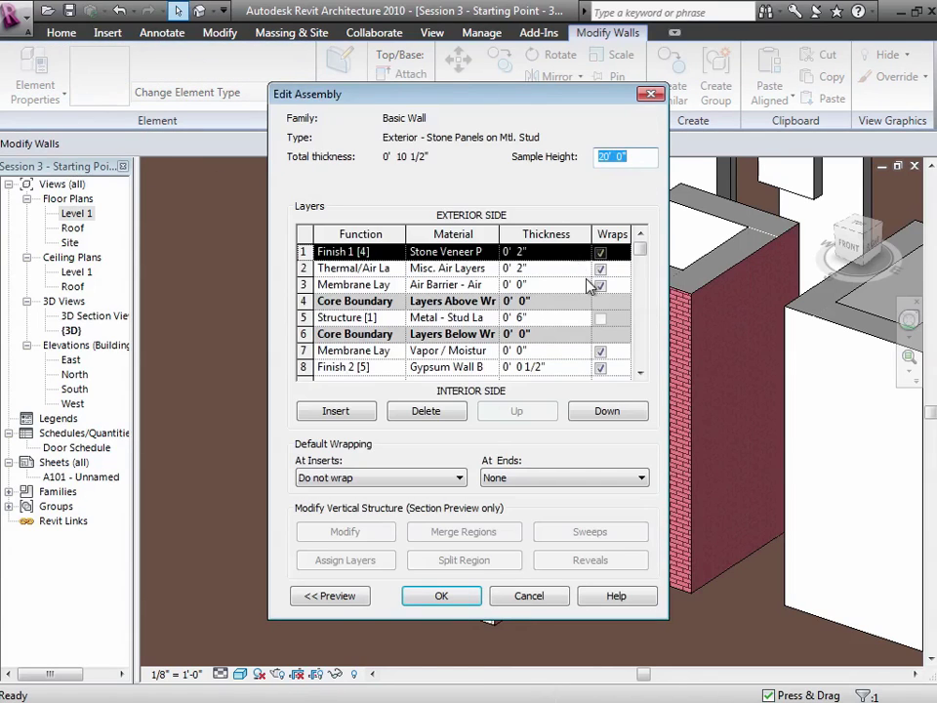
left_click(601, 253)
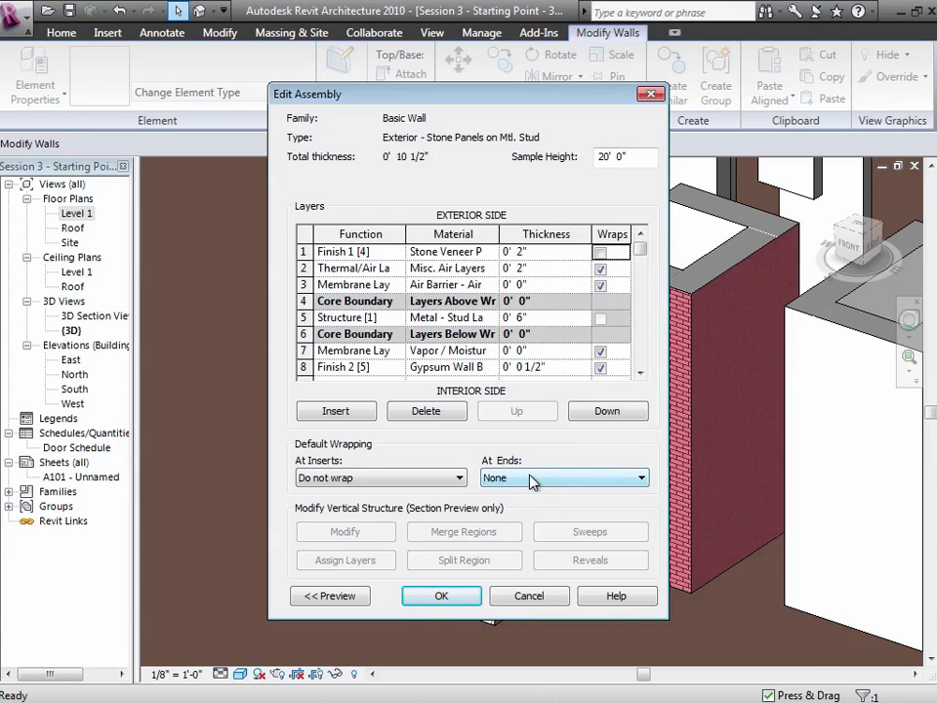
left_click(461, 598)
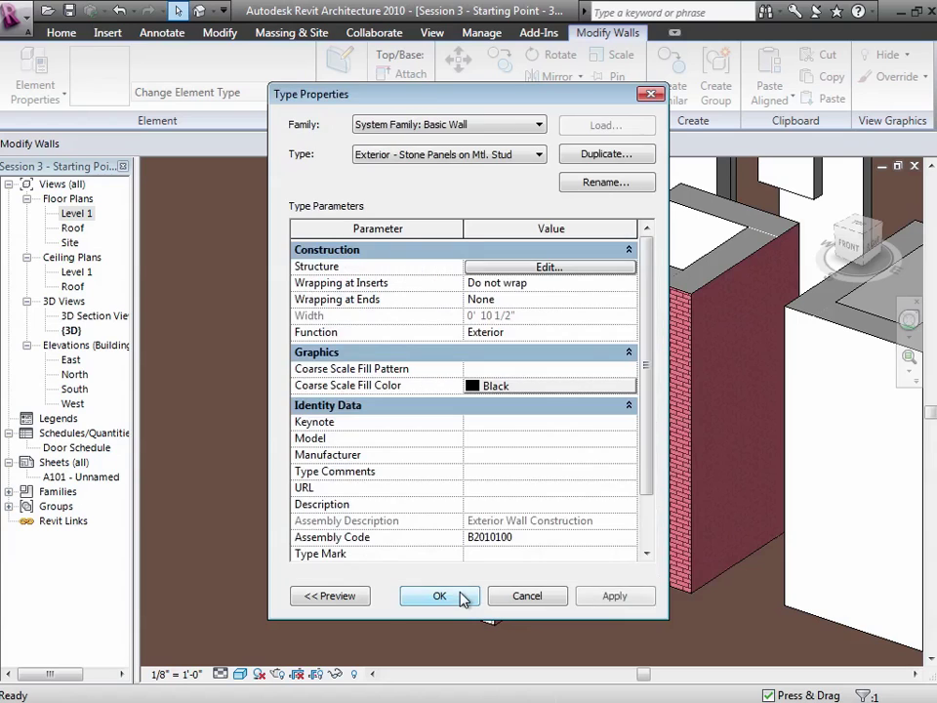
left_click(461, 596)
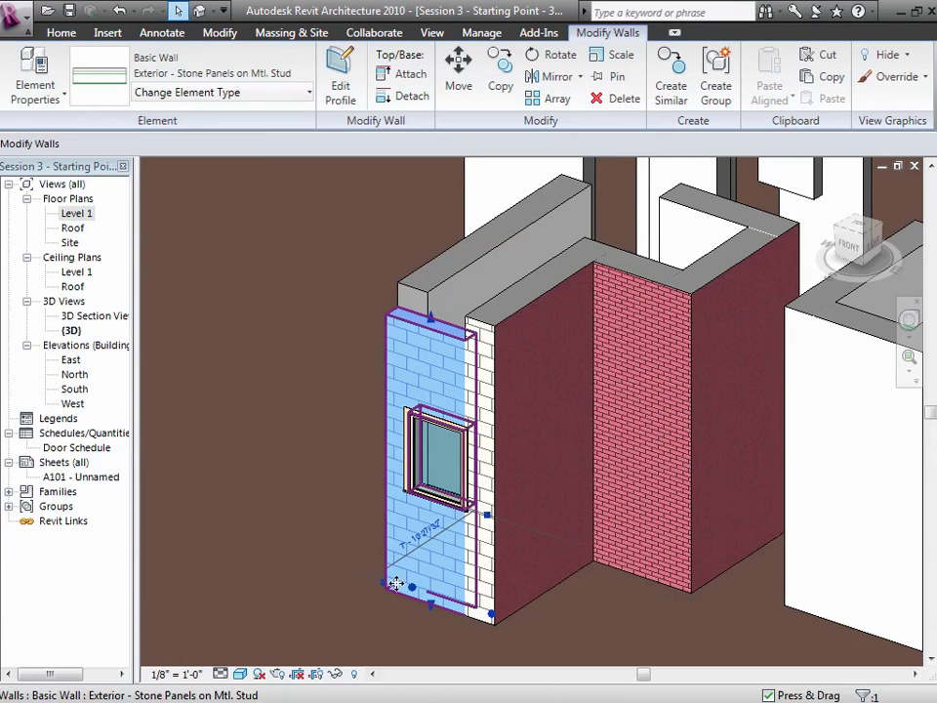
left_click(356, 603)
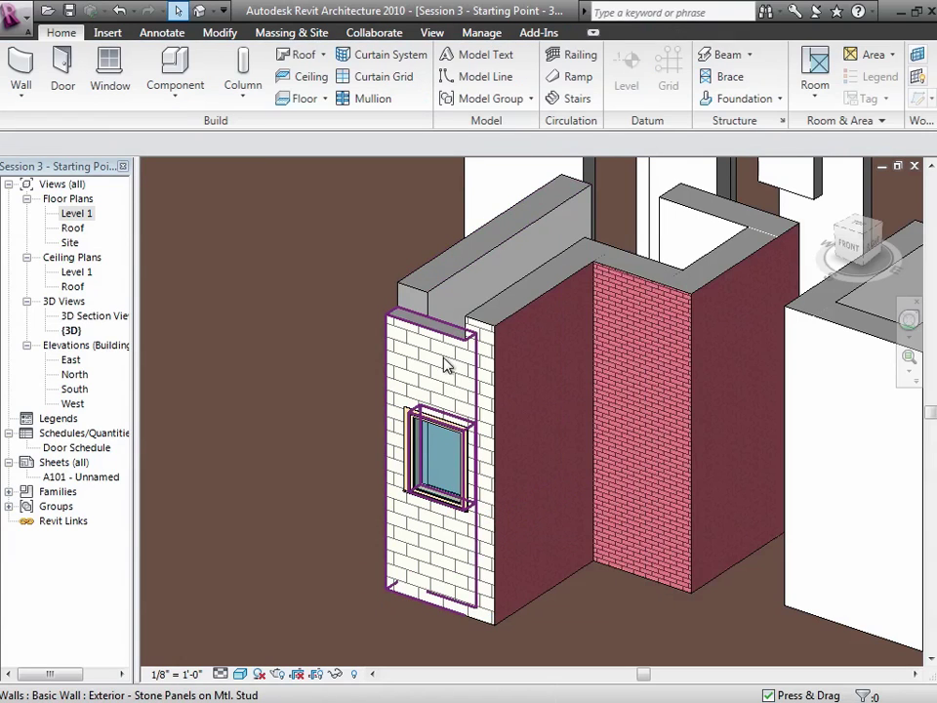
left_click(485, 339)
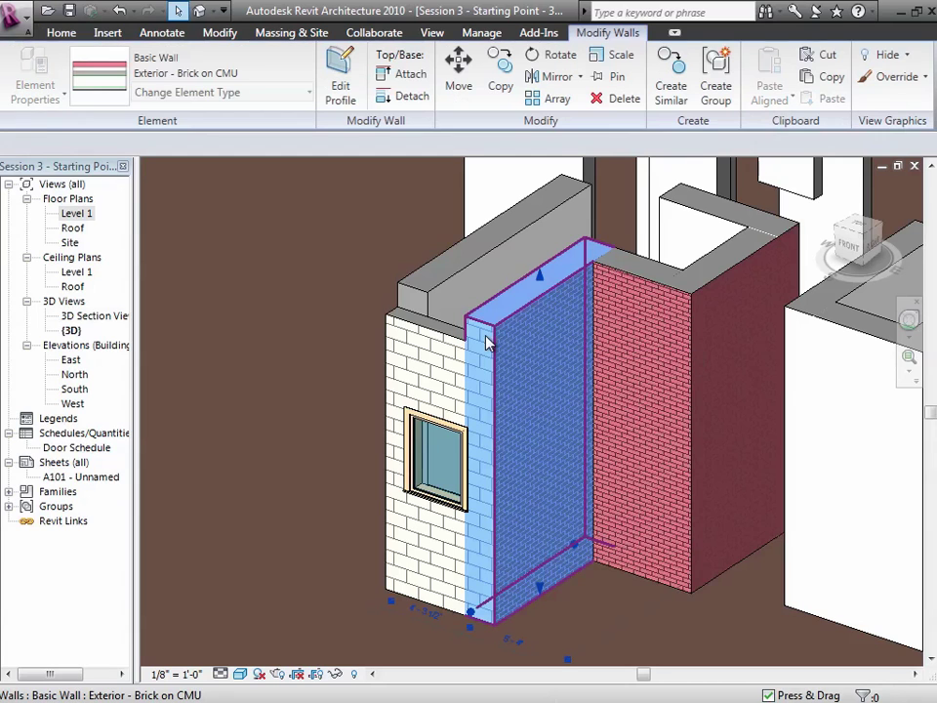
left_click(357, 392)
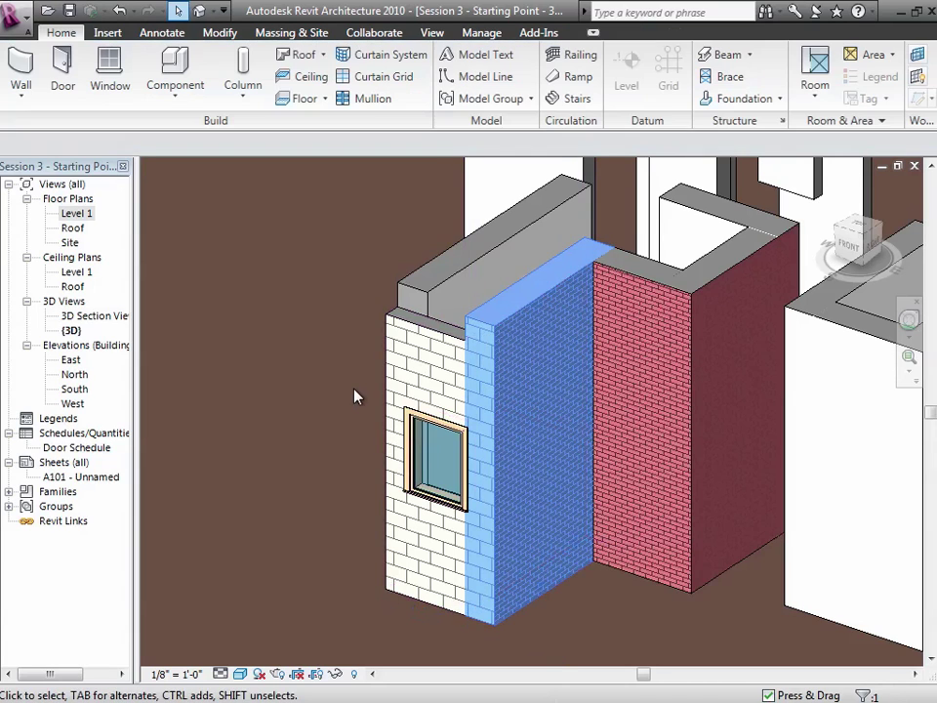
Switch the stone panel wall to the stacked type Exterior - Brick over Stone Panels, deleting its window instance, and deselect it
left_click(452, 349)
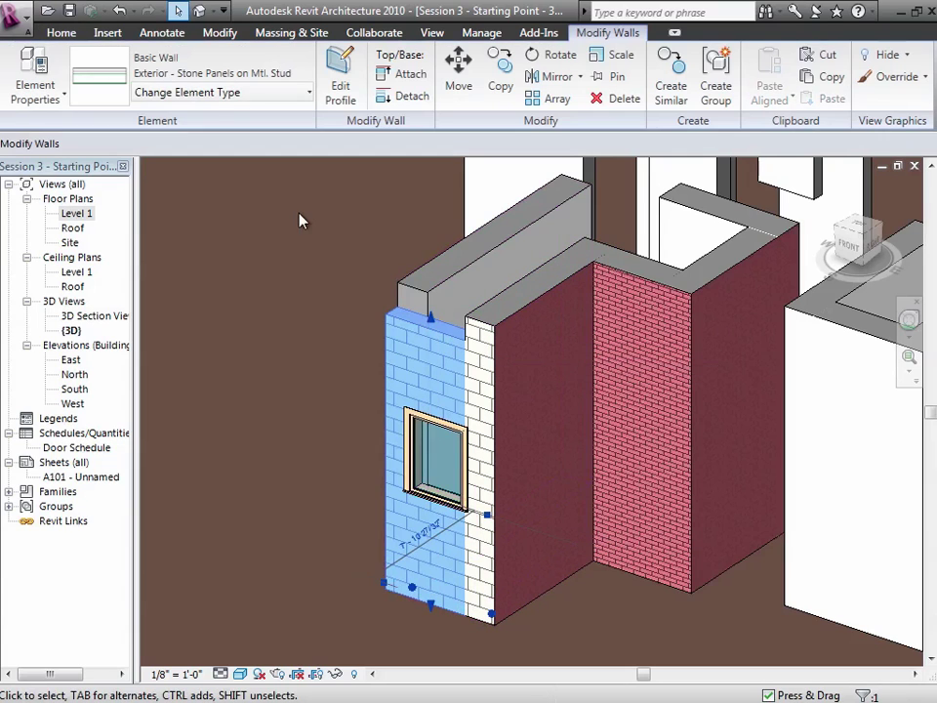
left_click(288, 95)
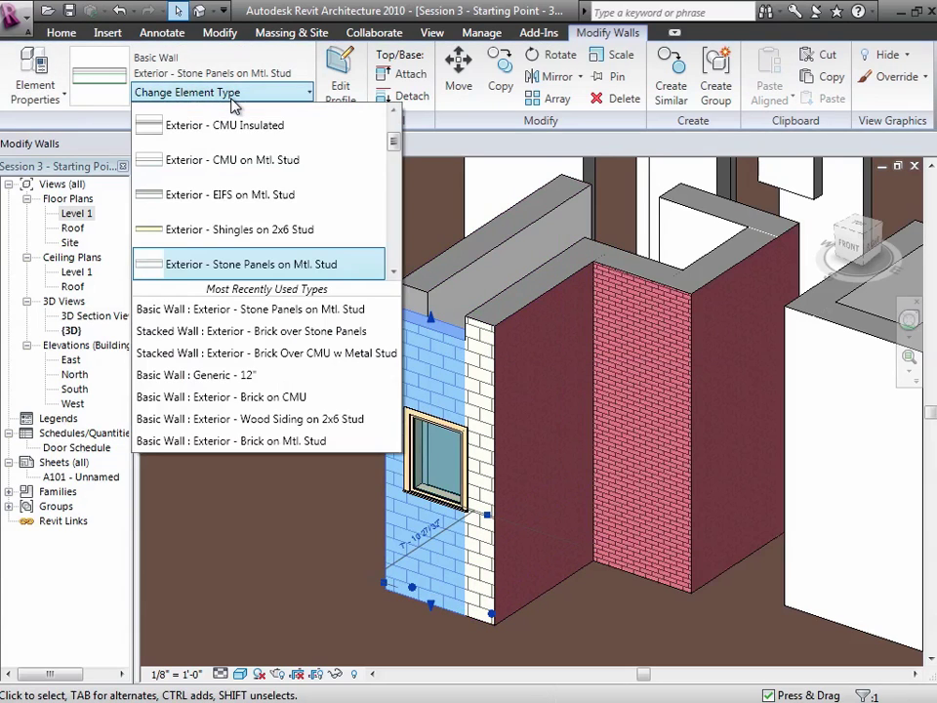
left_click_drag(393, 142, 389, 250)
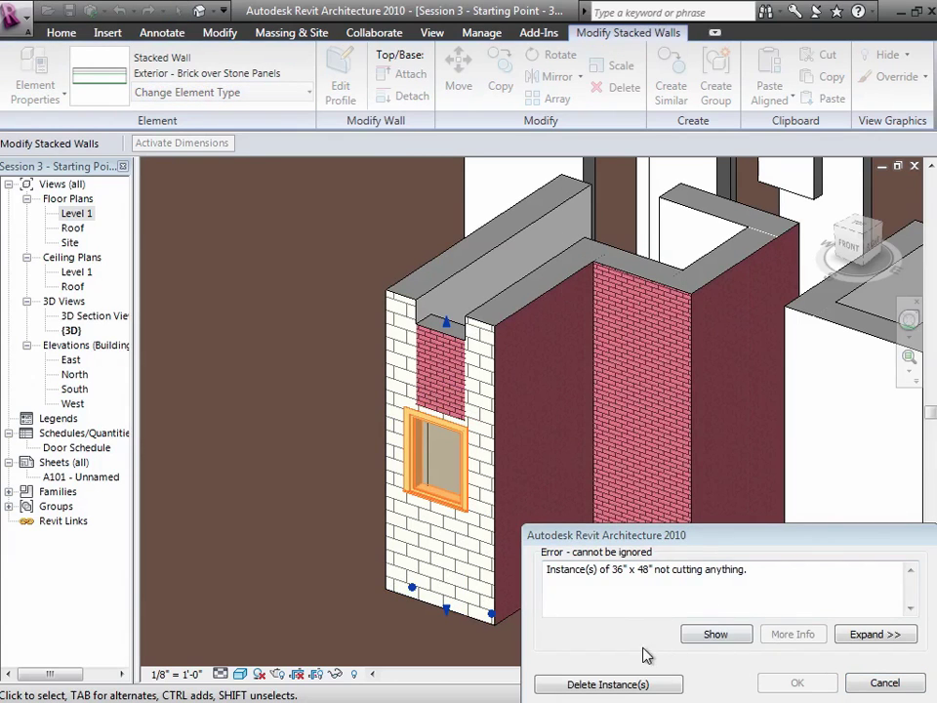
left_click(632, 682)
left_click(332, 599)
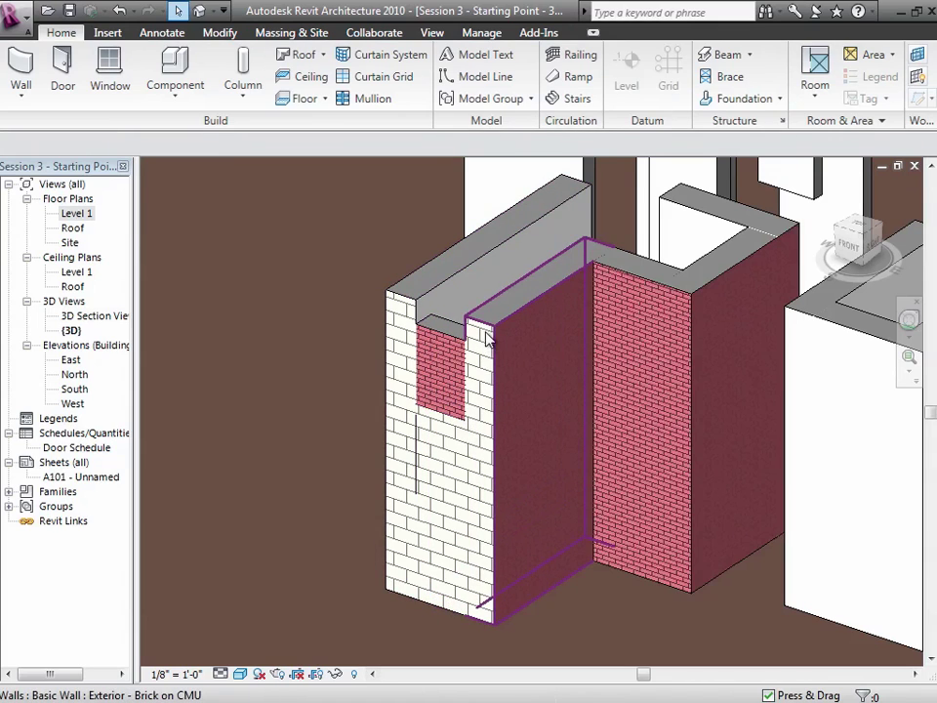
Open the Level 1 floor plan and examine the corners where the stacked wall meets the two adjoining brick walls
left_click(68, 215)
double_click(67, 217)
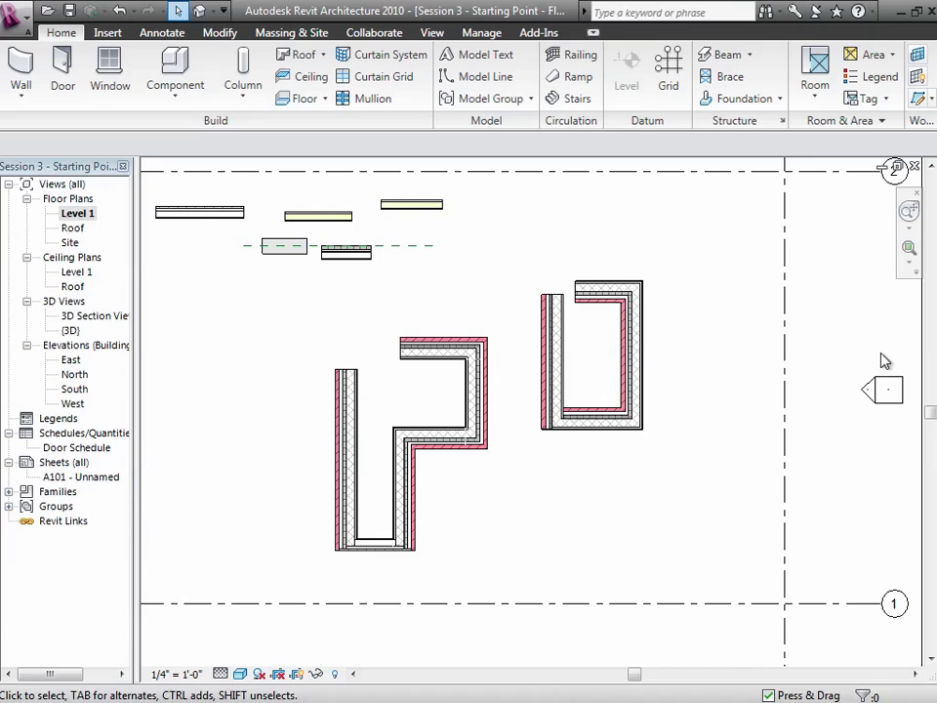
left_click(909, 249)
left_click_drag(285, 468, 516, 627)
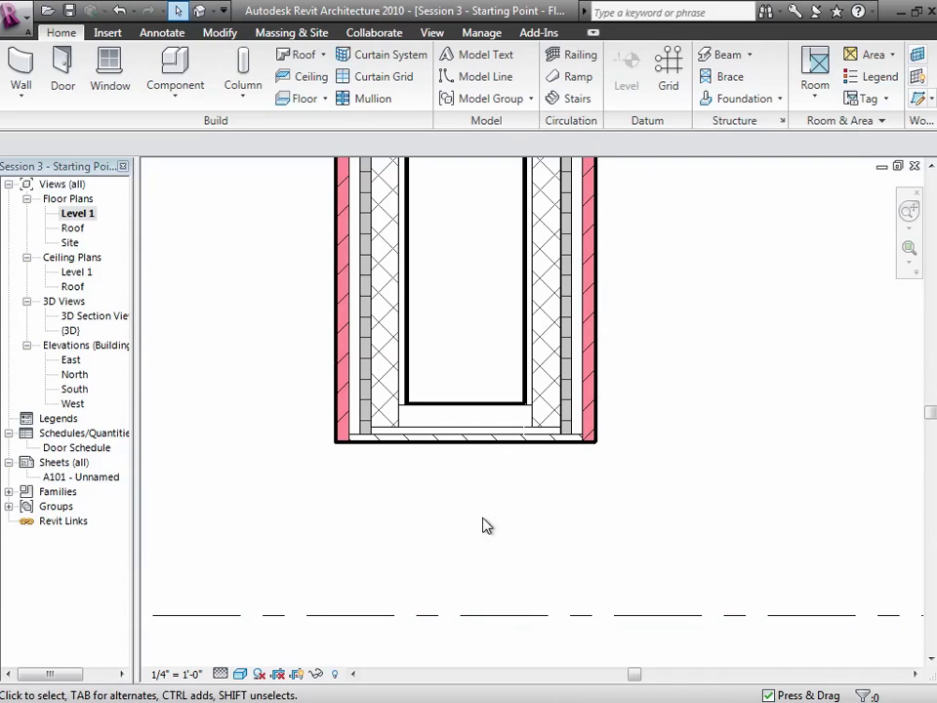
Inspect the type of the stacked wall and of the brick wall joined to its east end in the floor plan
left_click(465, 415)
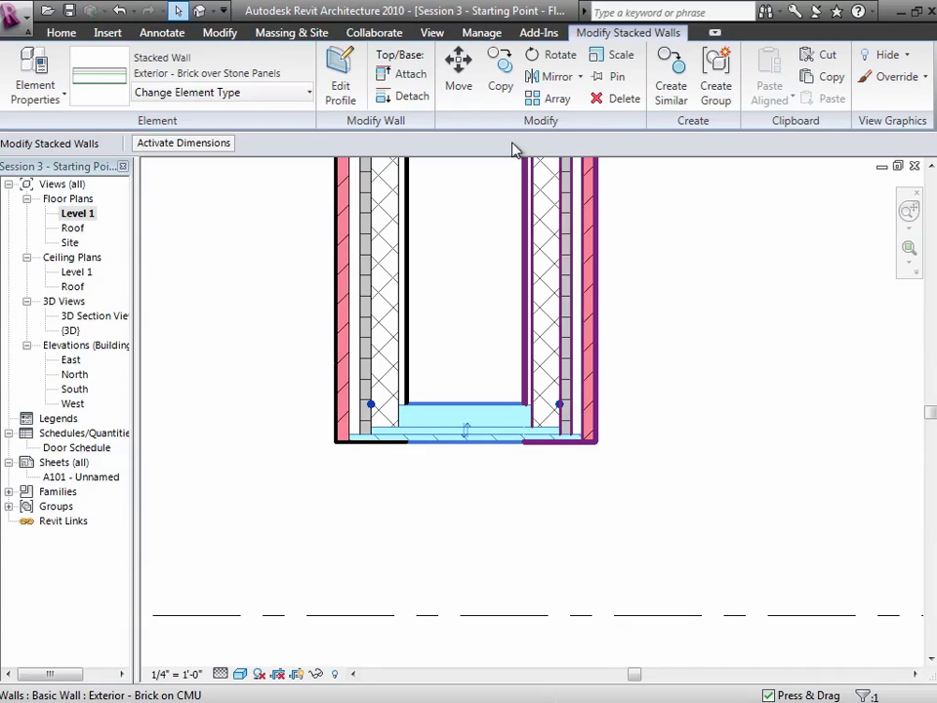
left_click(534, 239)
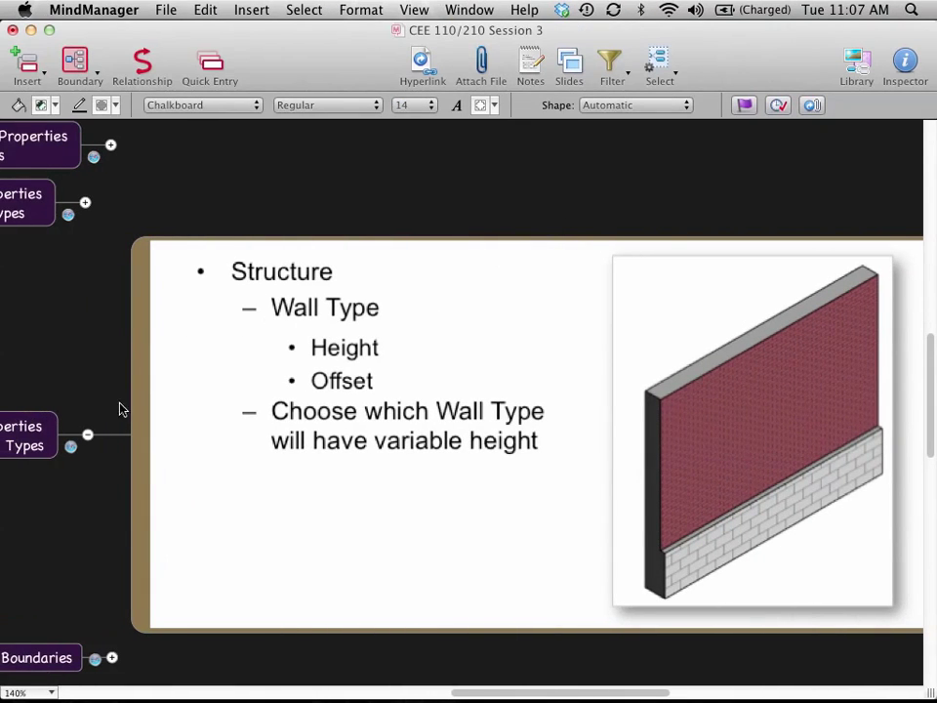
Switch to the MindManager outline, collapse the stacked wall types topic, and expand Customizing Wall Boundaries to review its slide
left_click(88, 436)
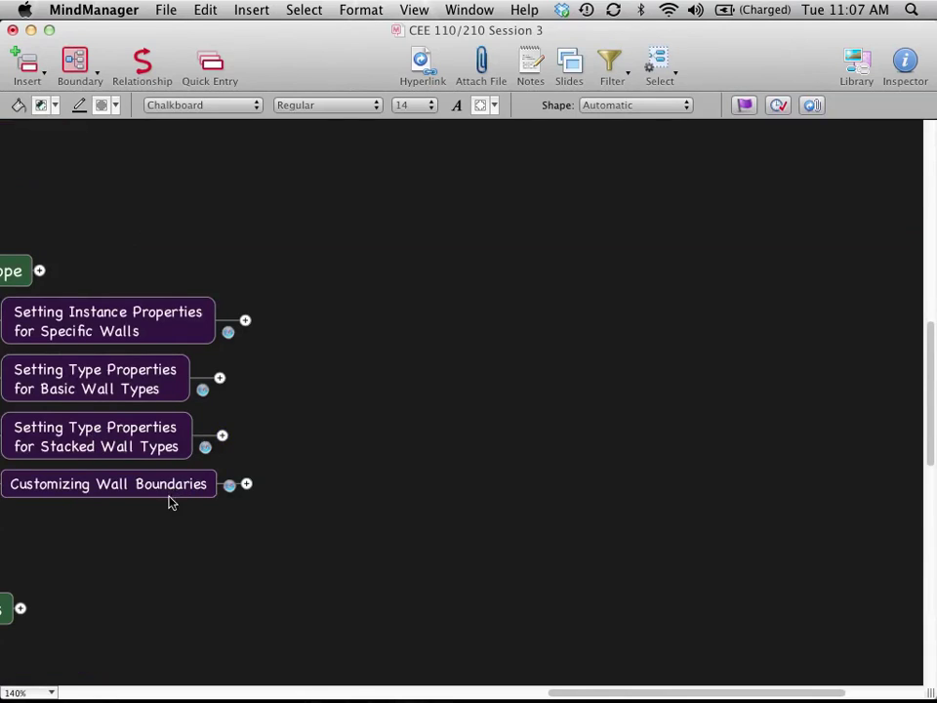
key("Left")
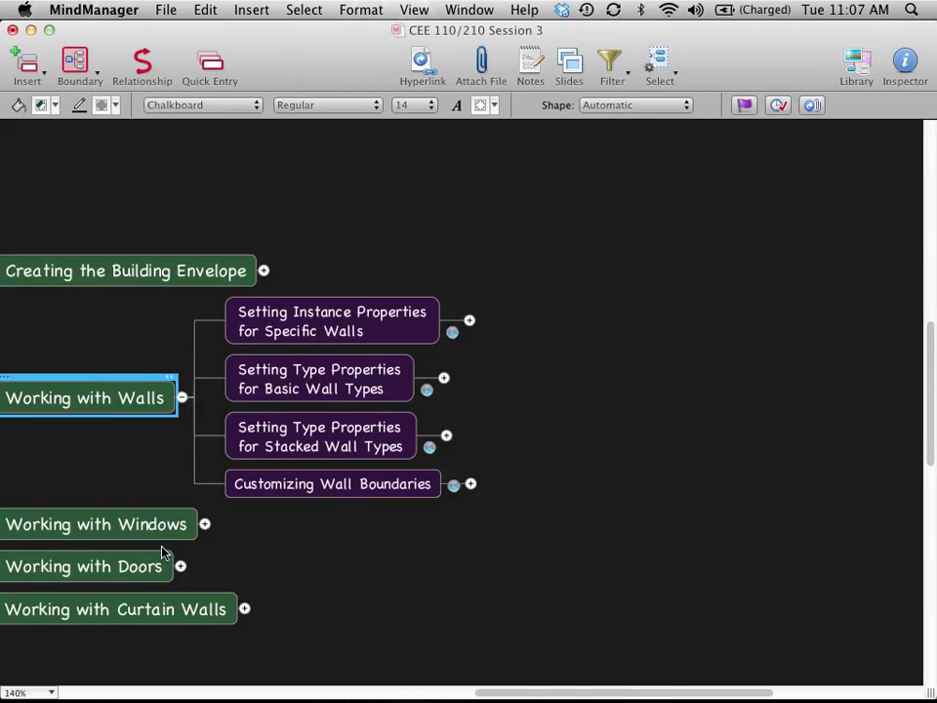
left_click(470, 484)
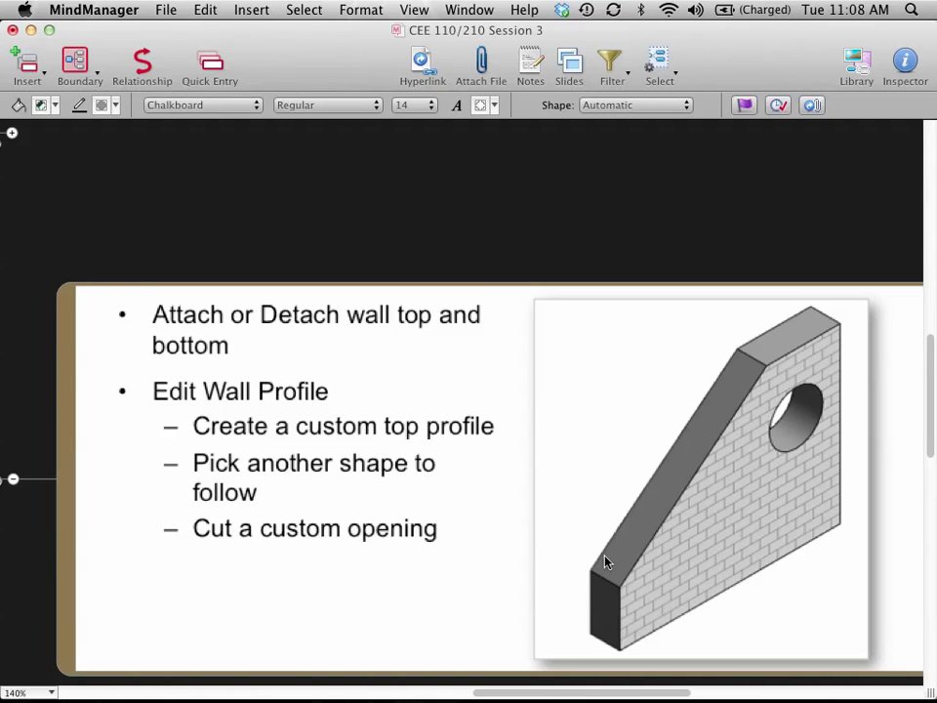
key("ctrl+Left")
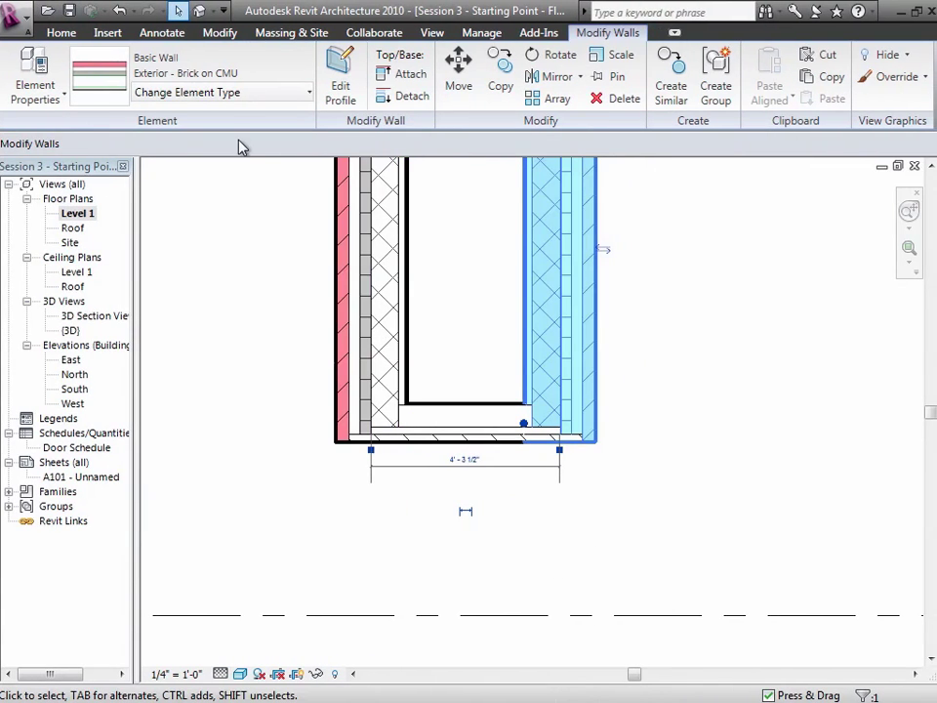
Switch back to Revit, dismiss the save reminder without saving, and in the 3D view delete all walls except the westernmost one
key("Escape")
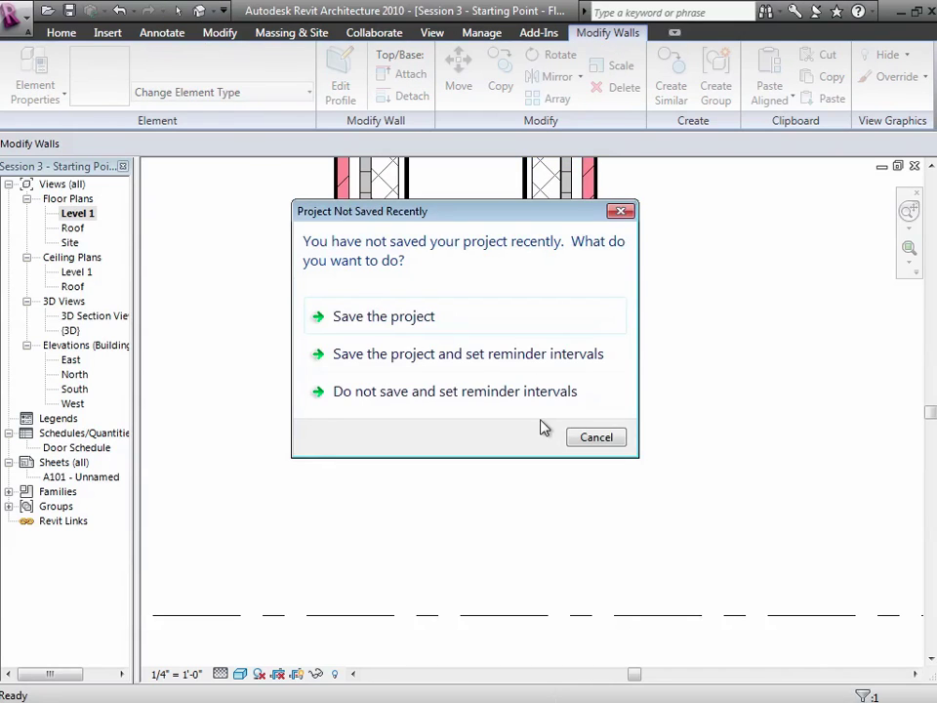
left_click(599, 438)
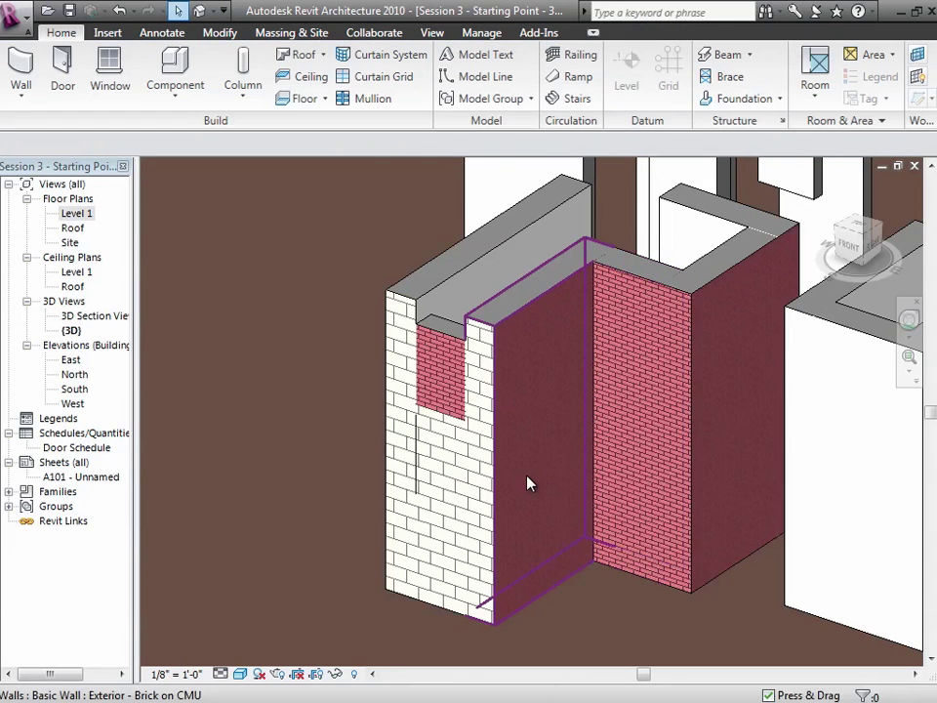
scroll(527, 483, "down", 5)
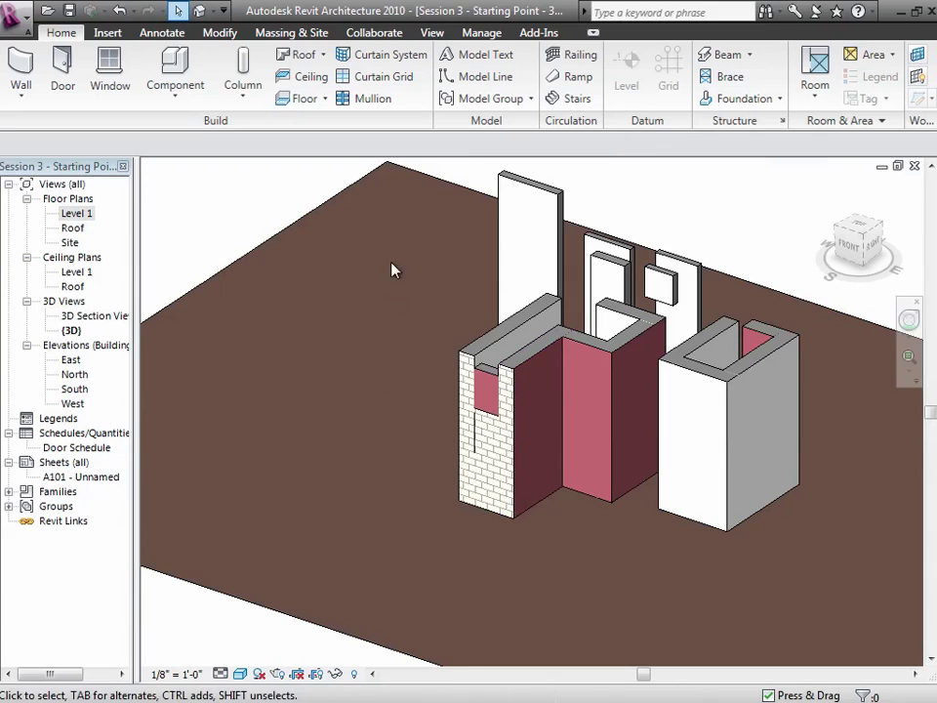
left_click_drag(466, 169, 830, 576)
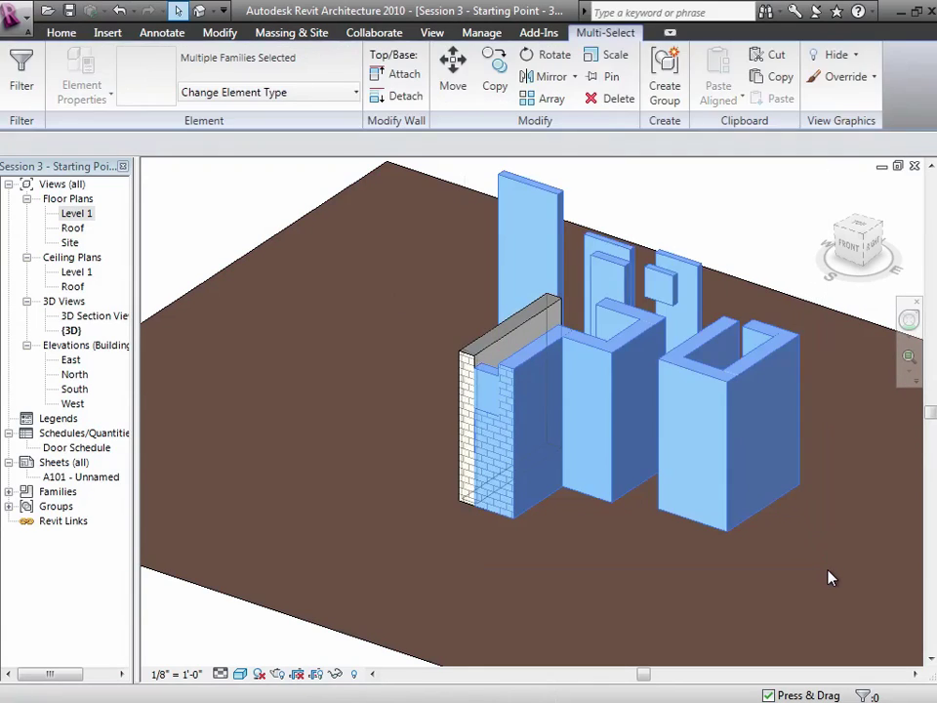
key("Delete")
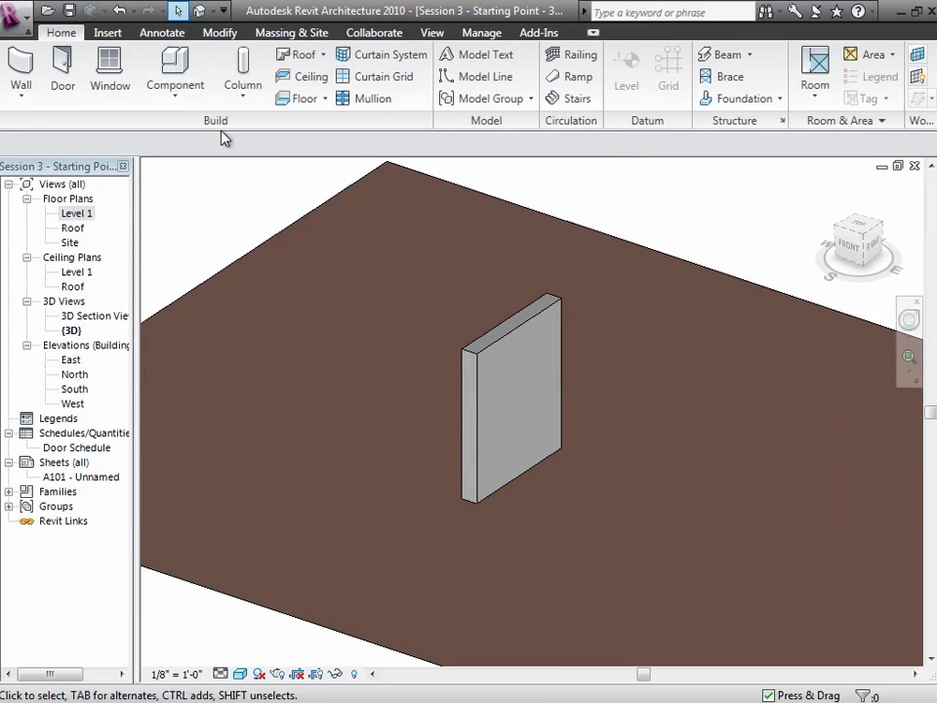
Draw a straight Exterior - Brick on CMU wall about 29' 6" long beside the remaining wall, from Level 1 up to Roof
left_click(20, 90)
left_click(51, 137)
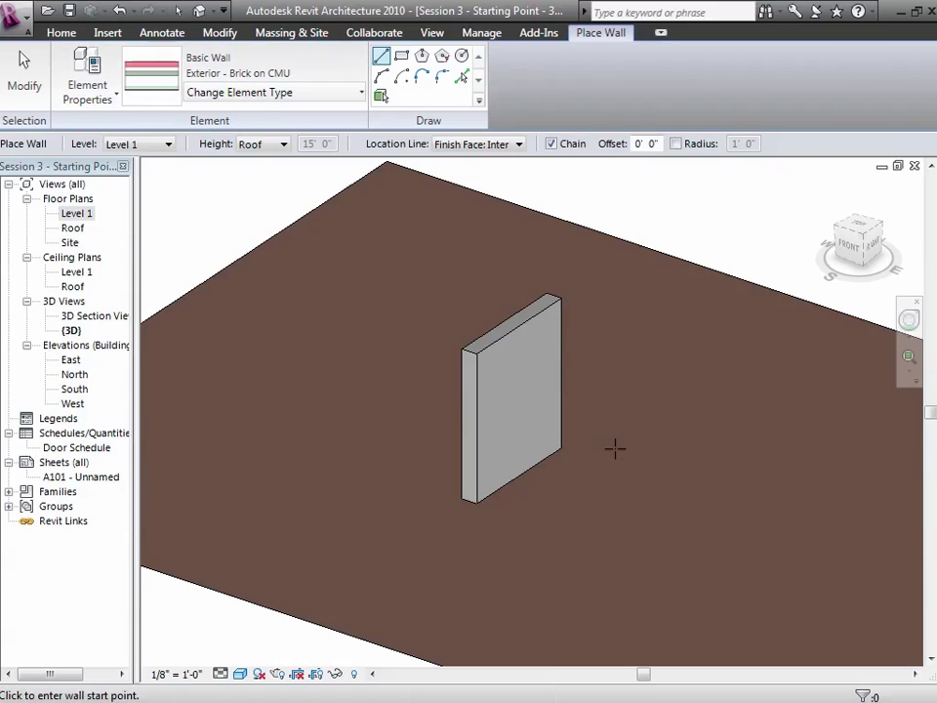
left_click(605, 493)
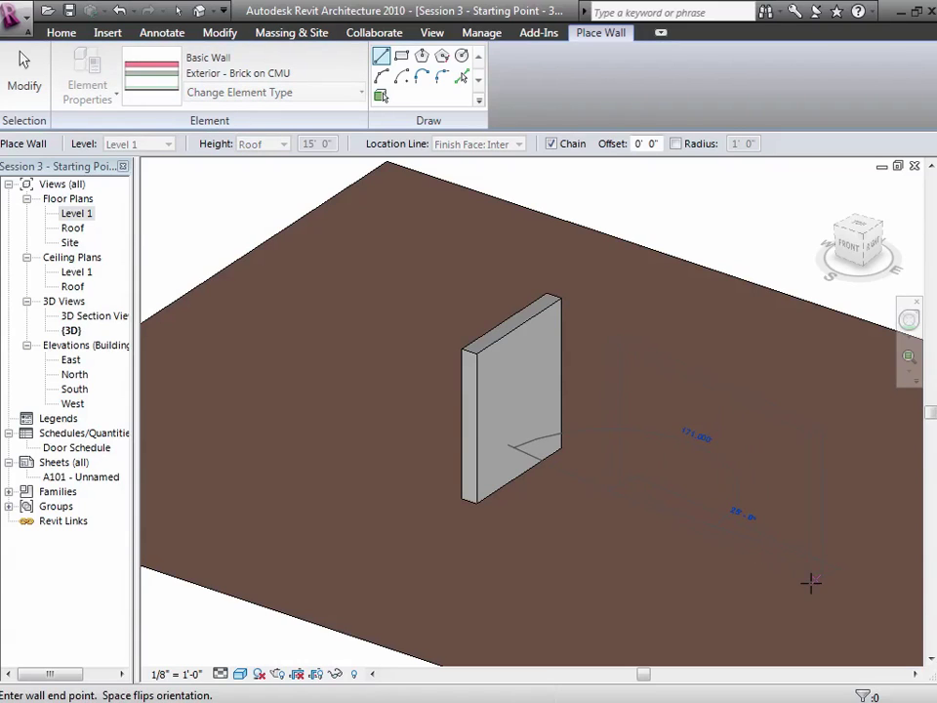
left_click(863, 590)
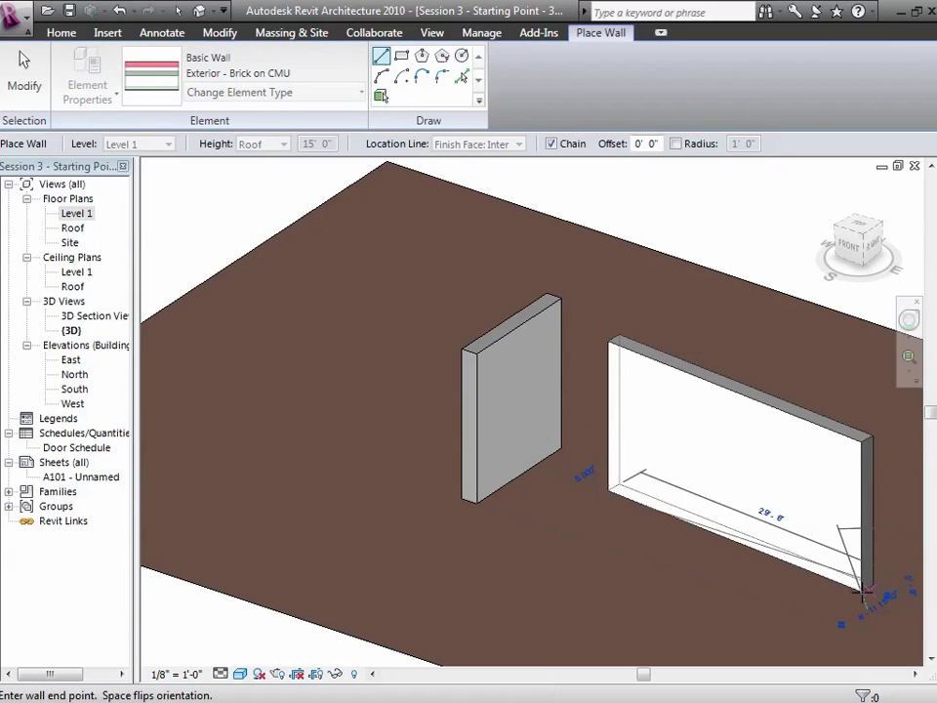
left_click(23, 73)
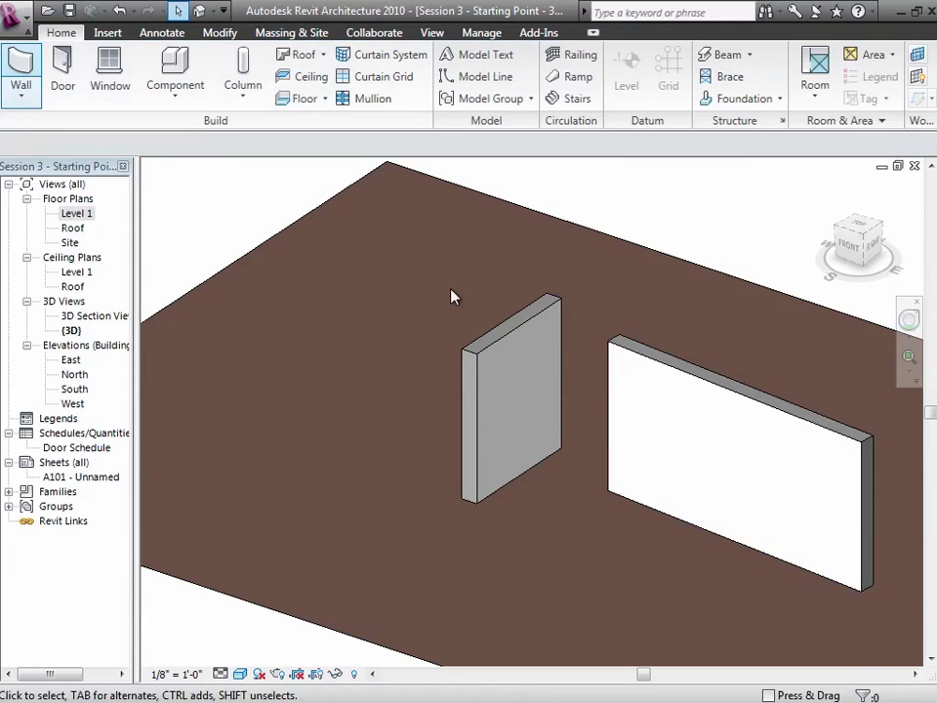
In the Level 1 floor plan, flip the new wall's orientation so its brick face points south towards grid line 1
left_click(689, 378)
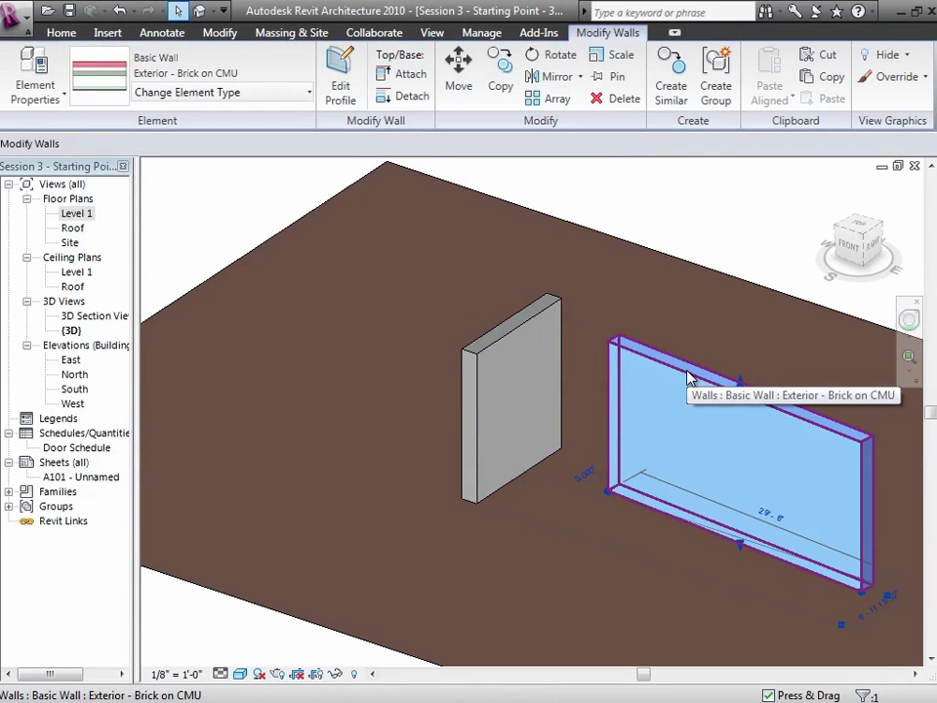
right_click(689, 378)
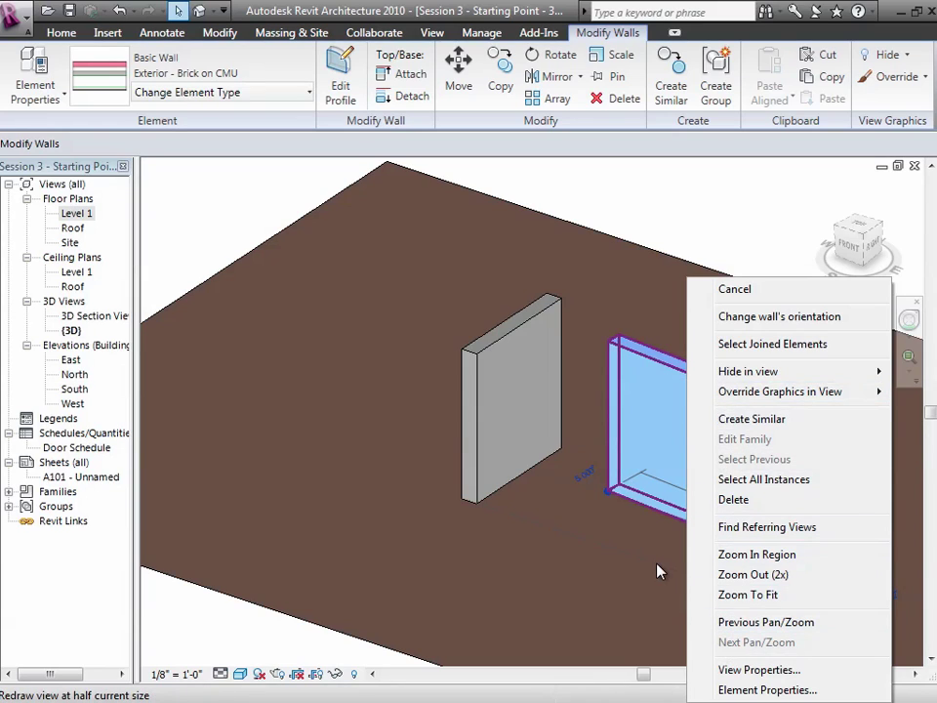
key("Escape")
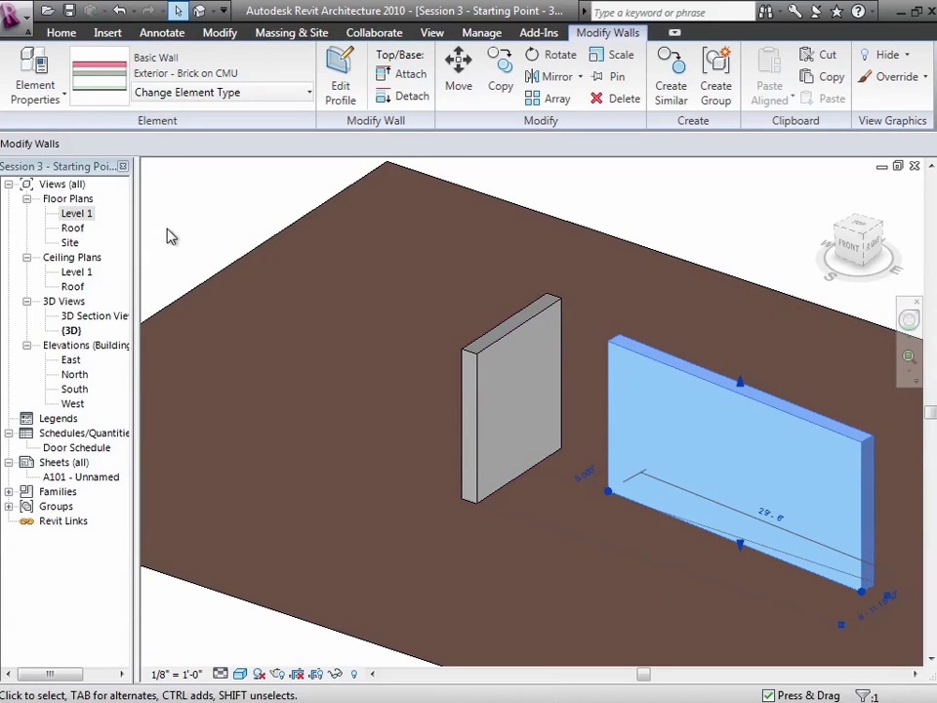
double_click(78, 213)
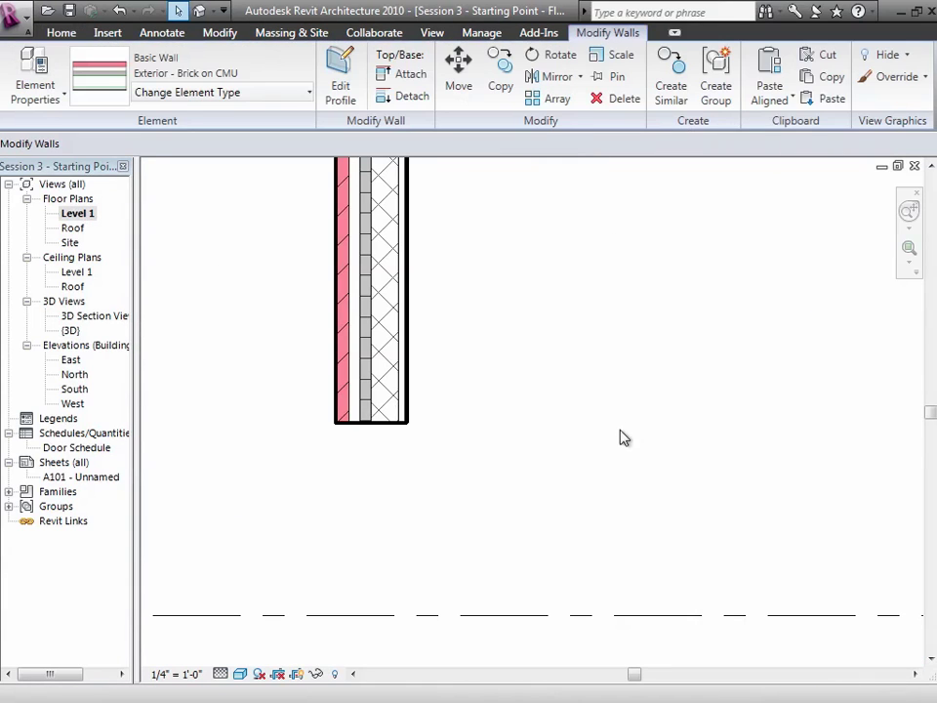
key("z")
key("o")
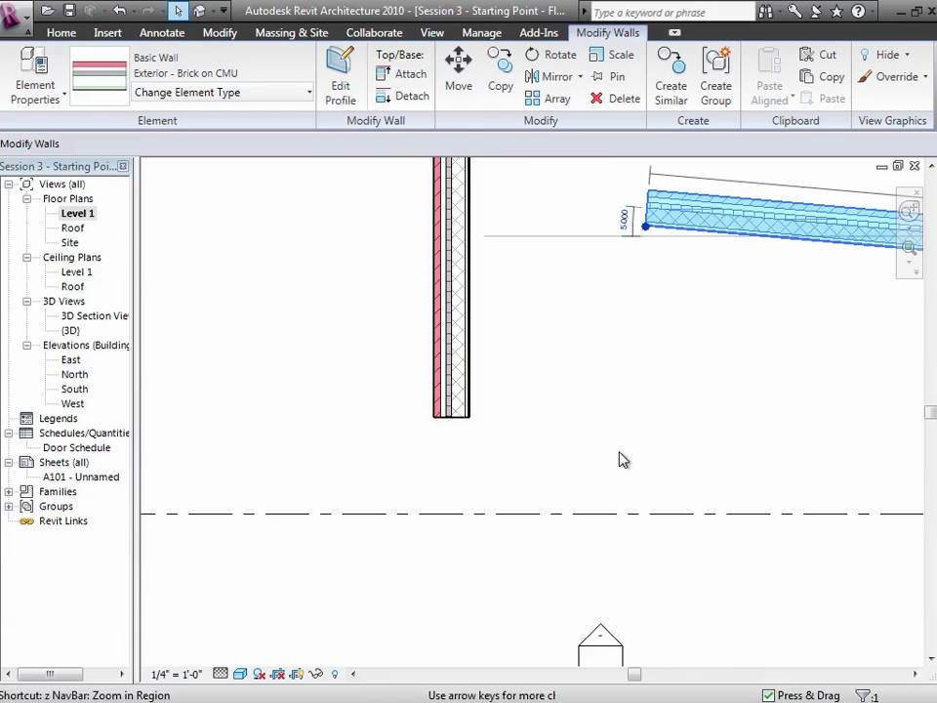
key("z")
key("f")
left_click(752, 315)
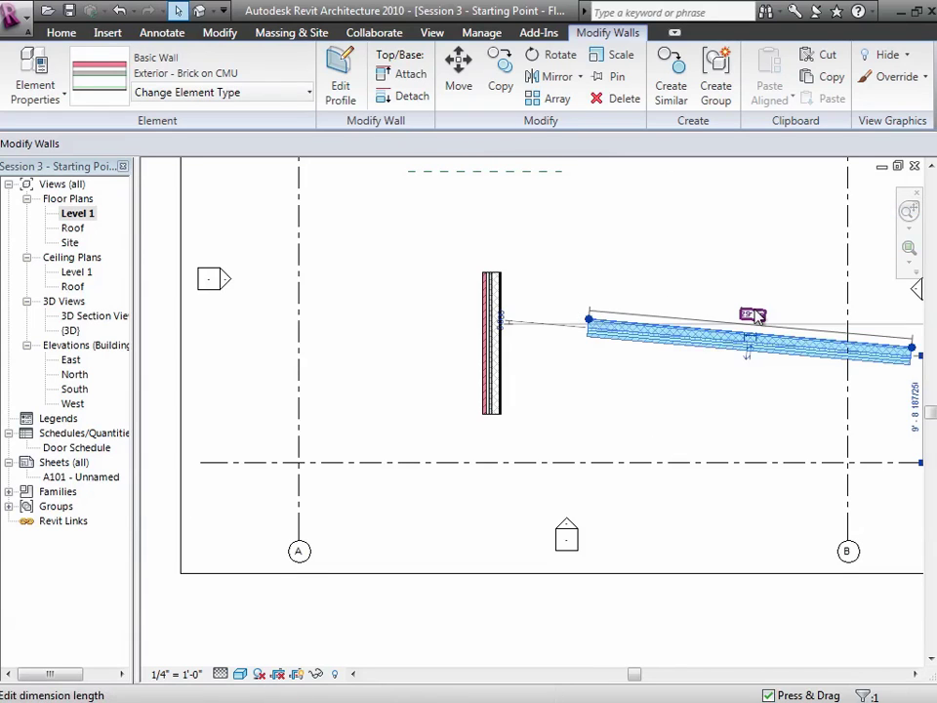
key("Escape")
Move the east end of the new wall so that the wall runs horizontally, parallel to grid line 1
scroll(740, 427, "right", 5, "shift")
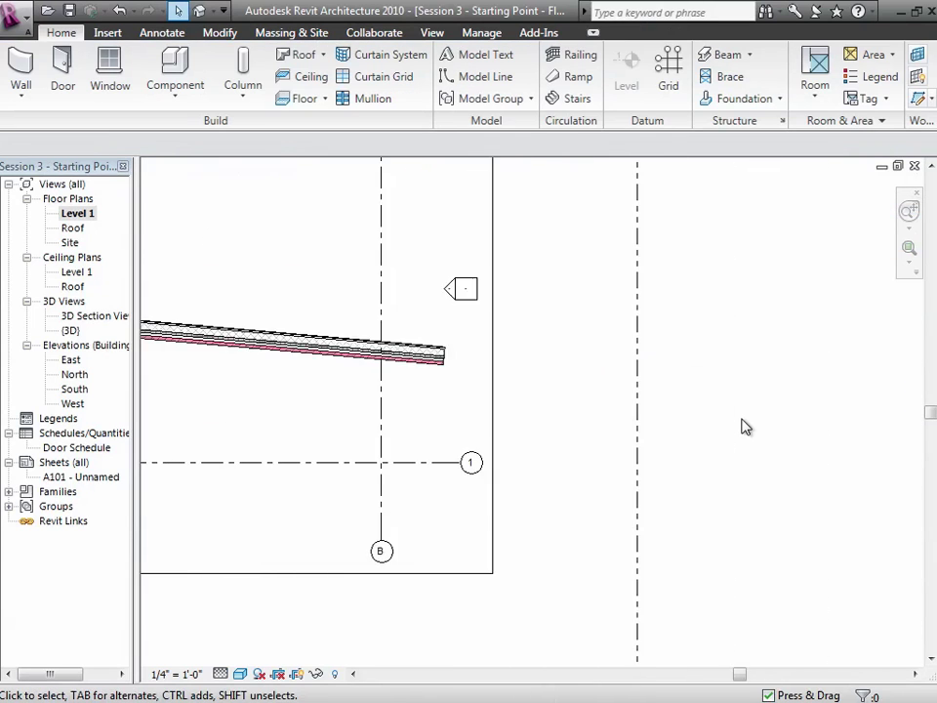
left_click(353, 357)
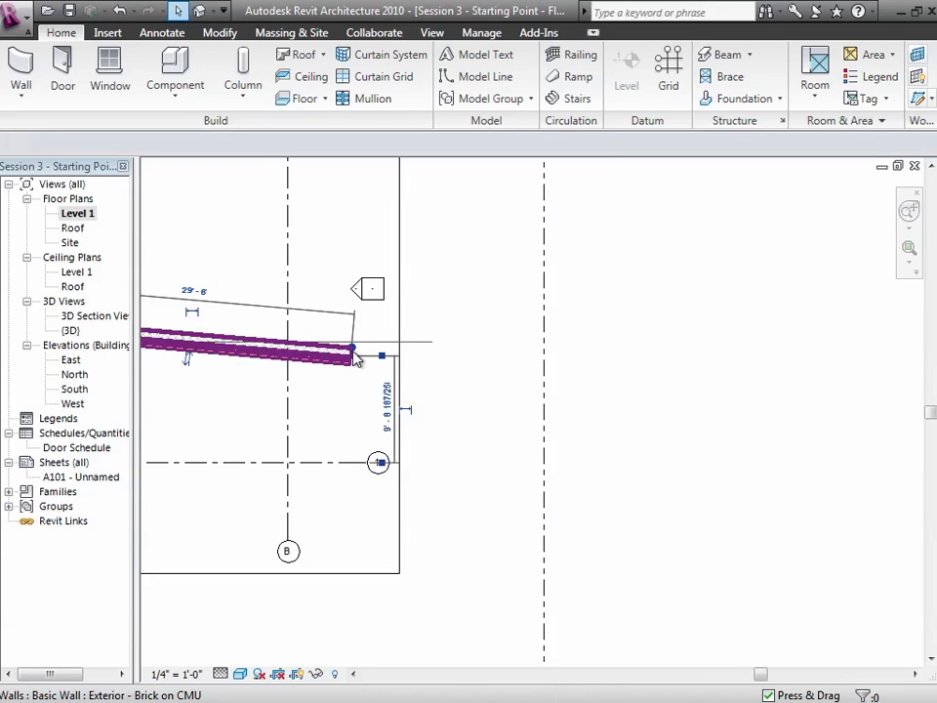
mouse_move(352, 357)
left_mouse_down()
mouse_move(351, 319)
mouse_move(360, 406)
left_mouse_up()
key("Escape")
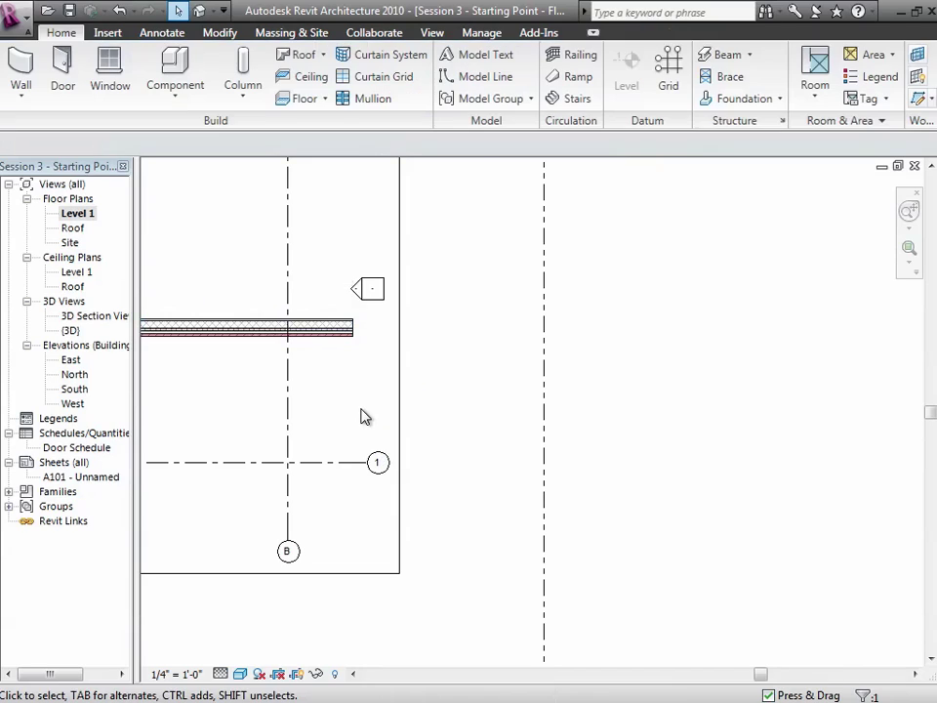
scroll(364, 416, "left", 3, "shift")
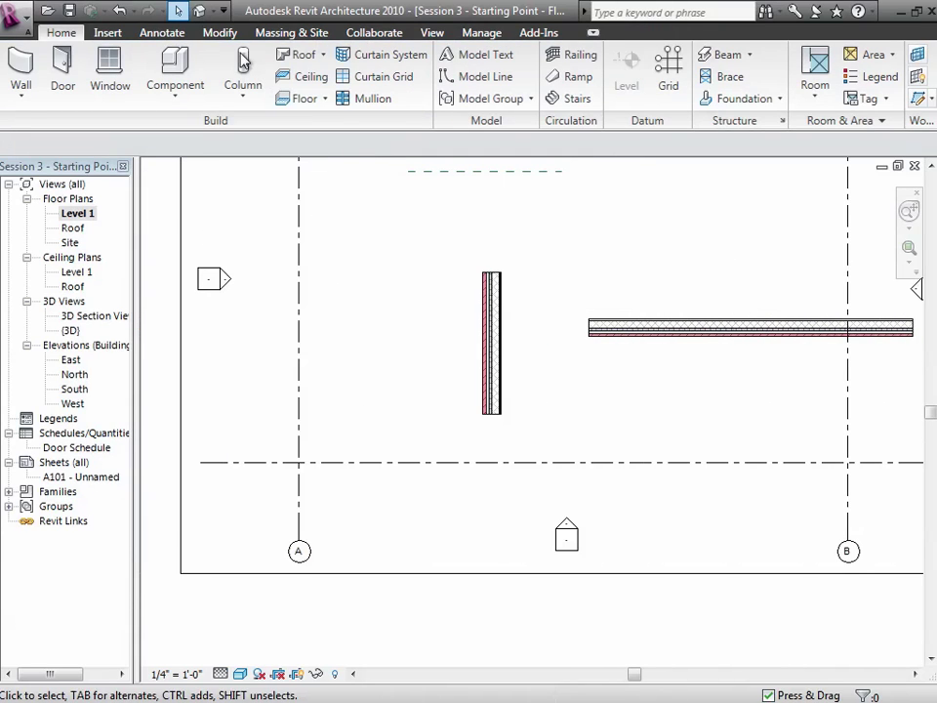
In the default 3D view, select the new brick wall and open its profile for editing
left_click(199, 12)
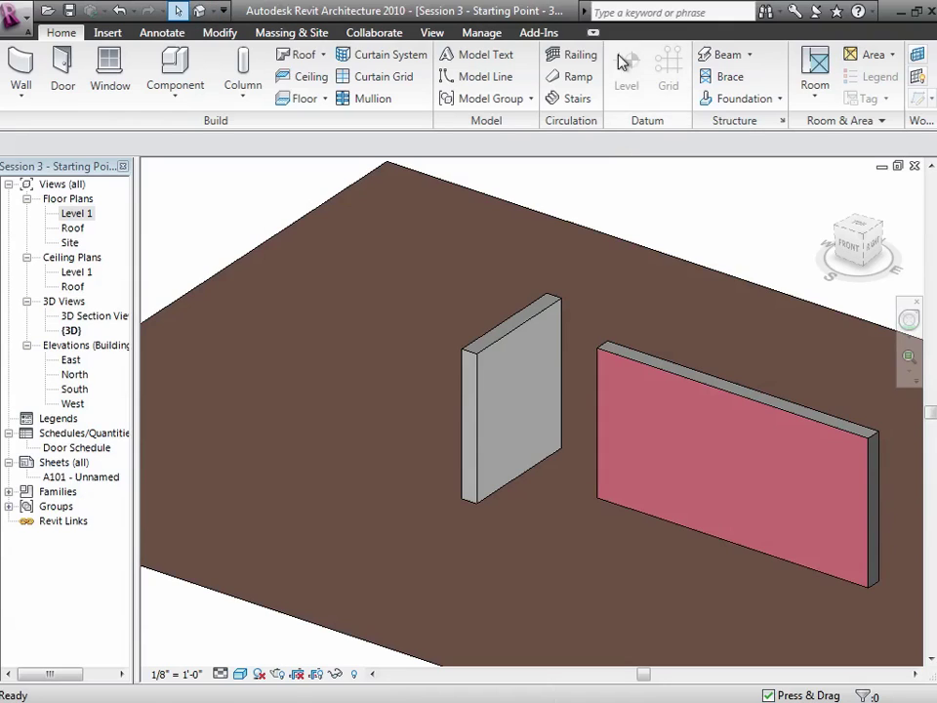
left_click(909, 319)
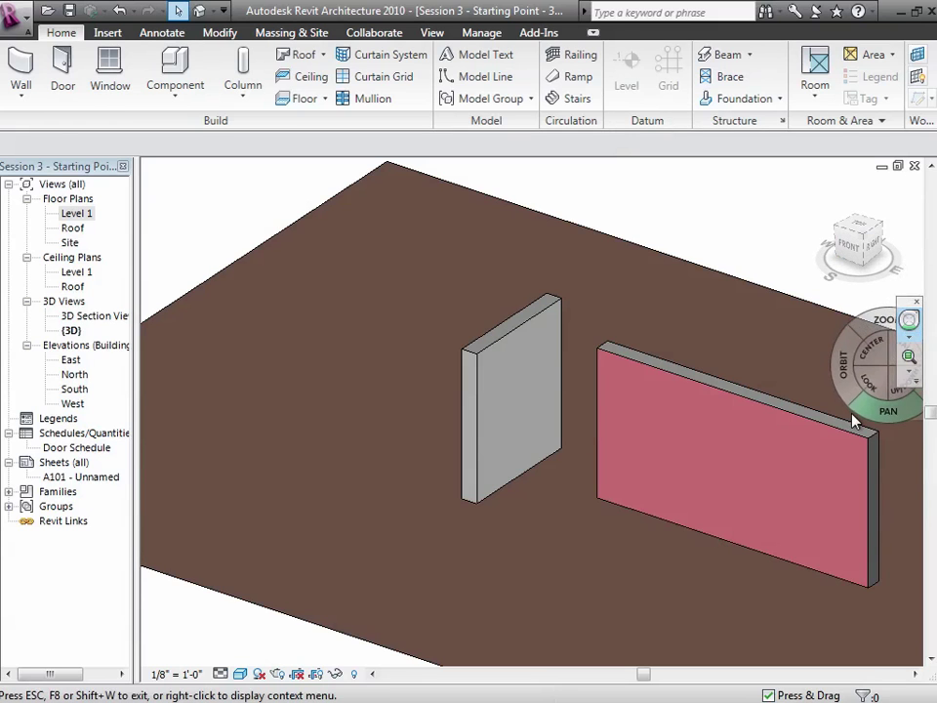
mouse_move(851, 403)
left_mouse_down()
mouse_move(759, 387)
mouse_move(732, 357)
mouse_move(755, 390)
mouse_move(830, 390)
mouse_move(837, 400)
left_mouse_up()
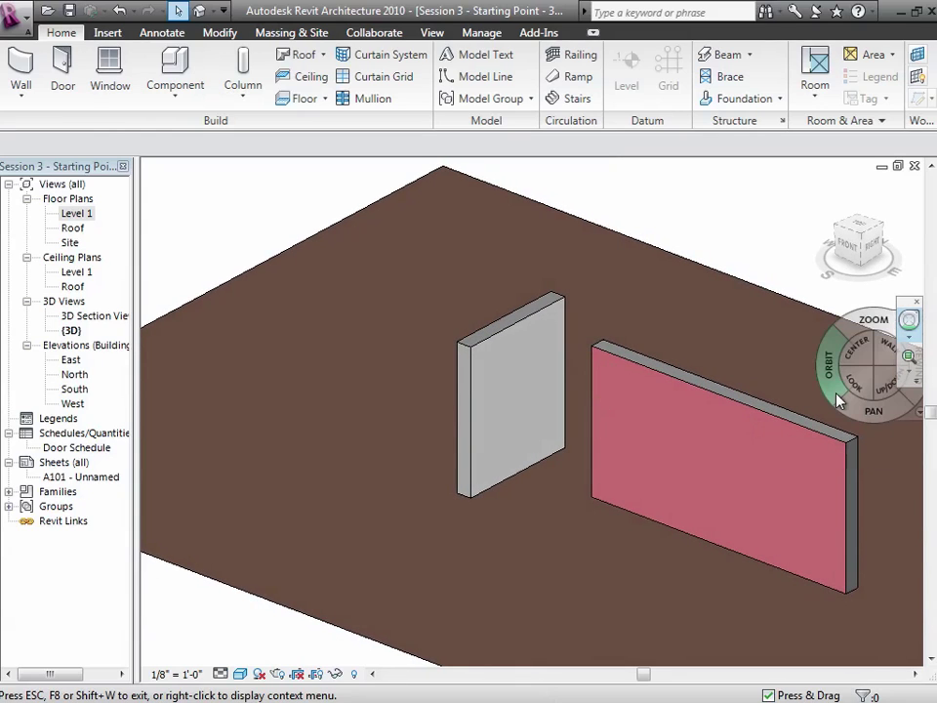
key("Escape")
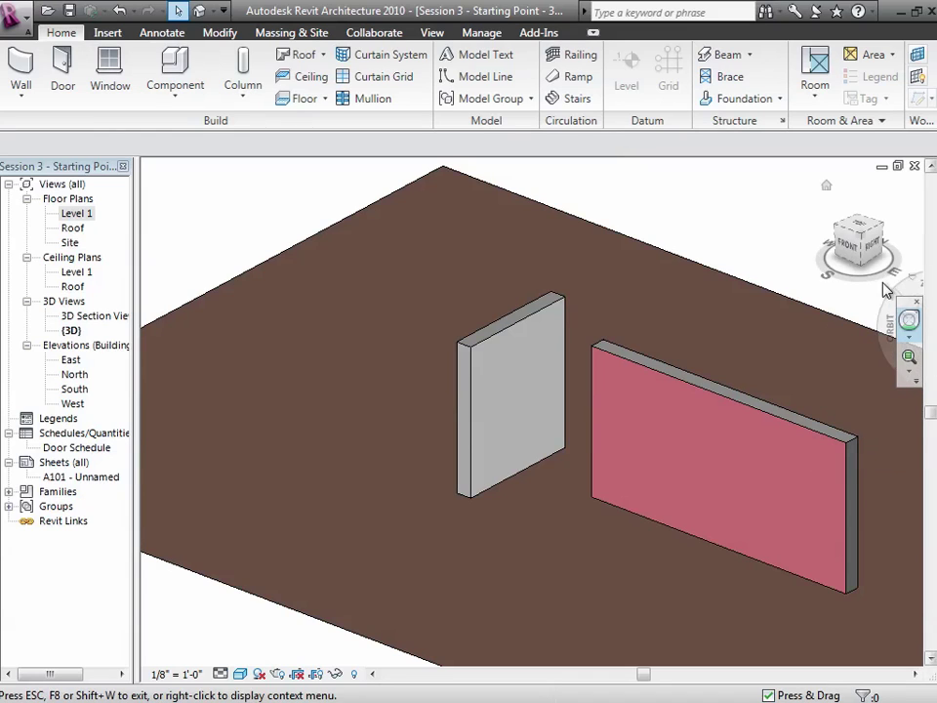
left_click(912, 359)
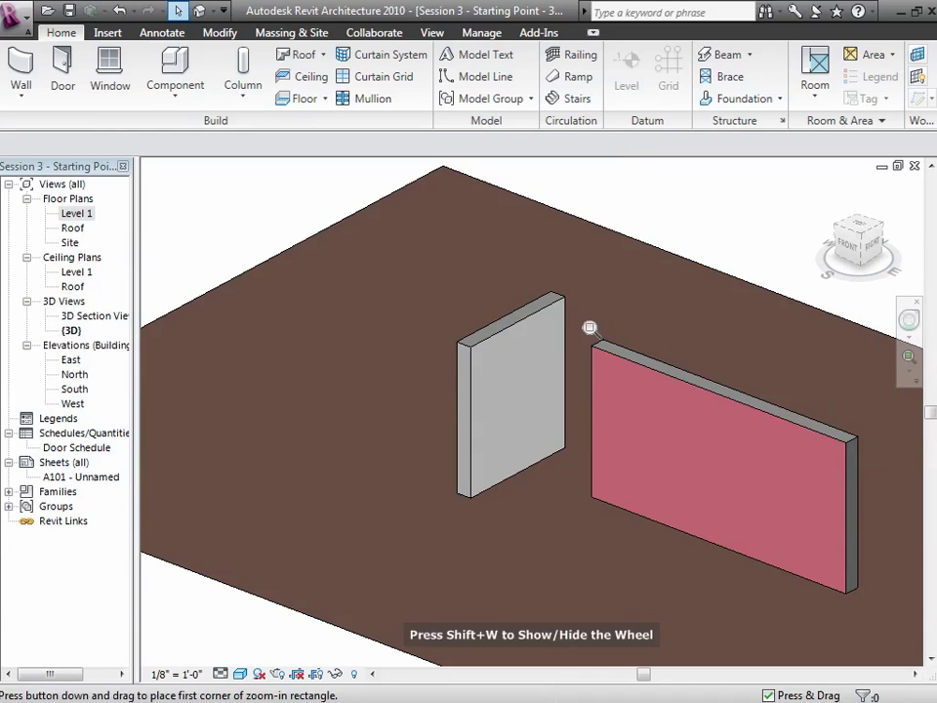
left_click_drag(590, 328, 869, 617)
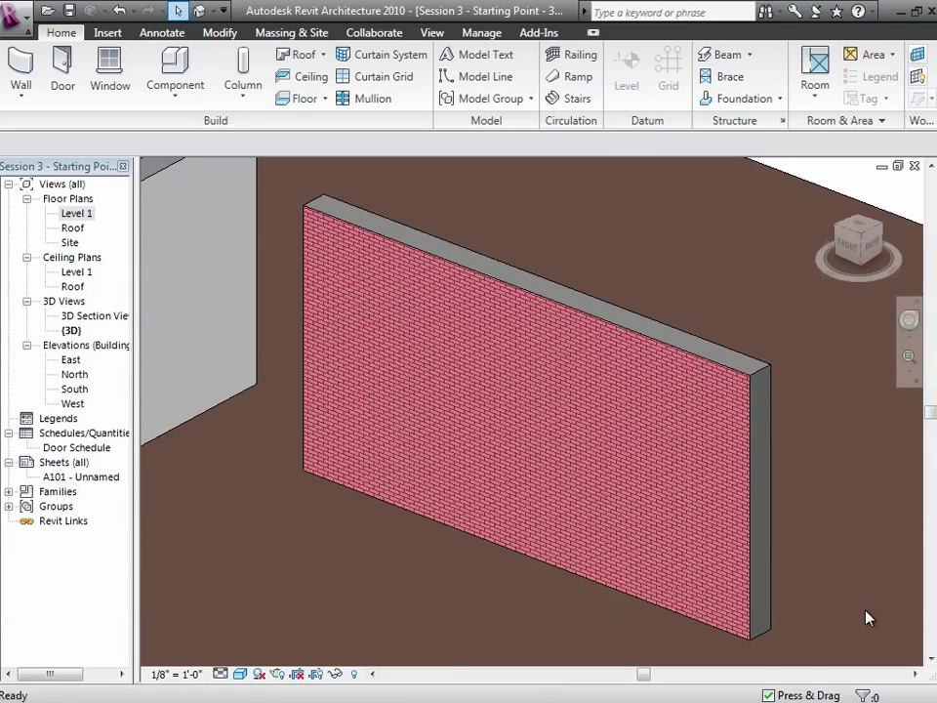
left_click(566, 315)
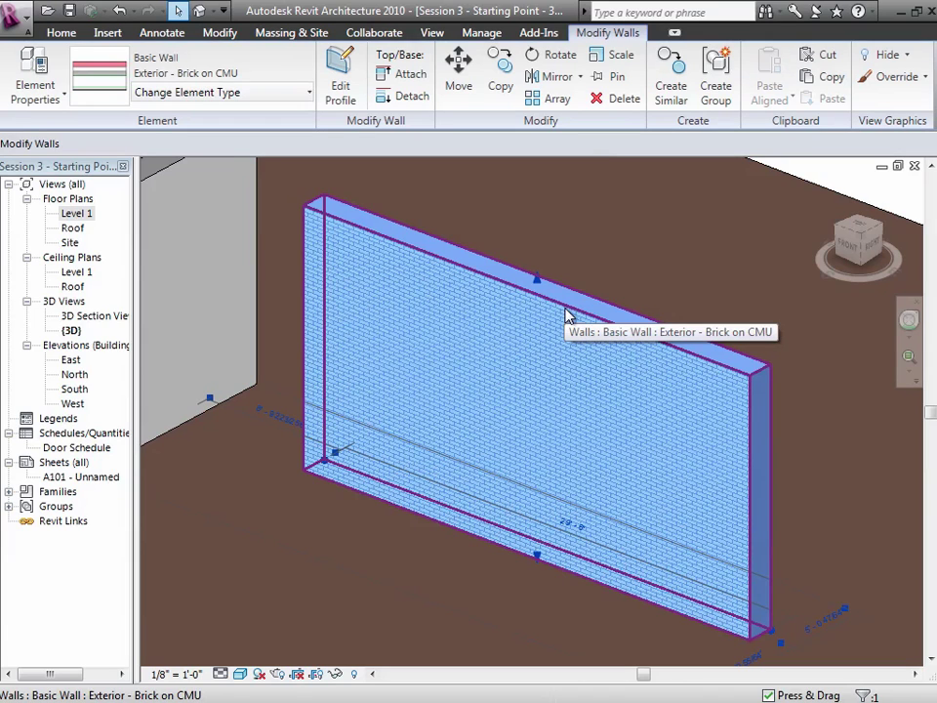
left_click(597, 250)
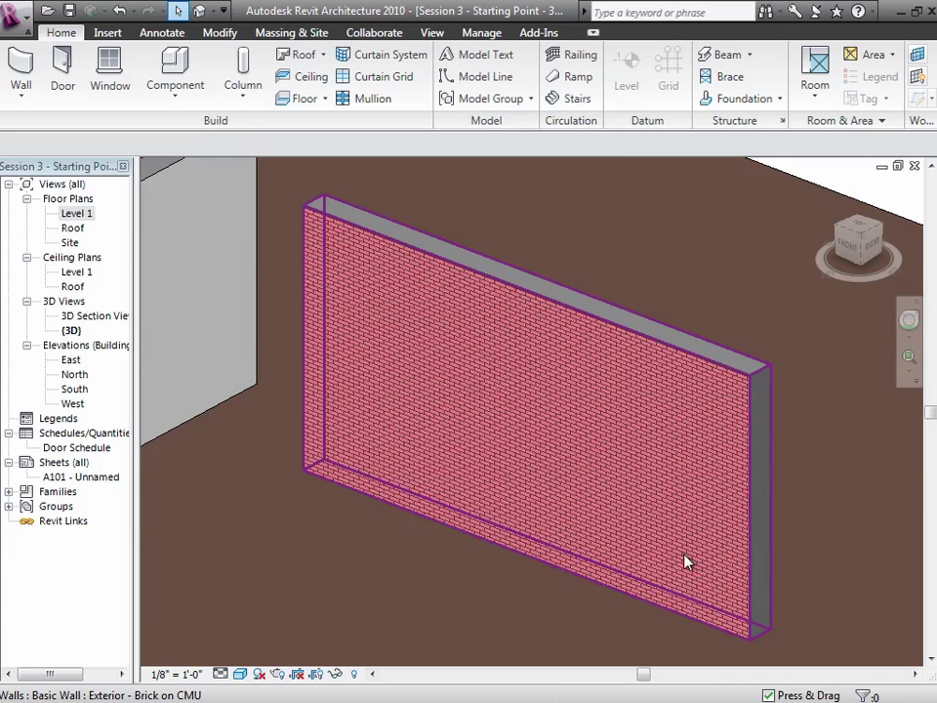
left_click(677, 349)
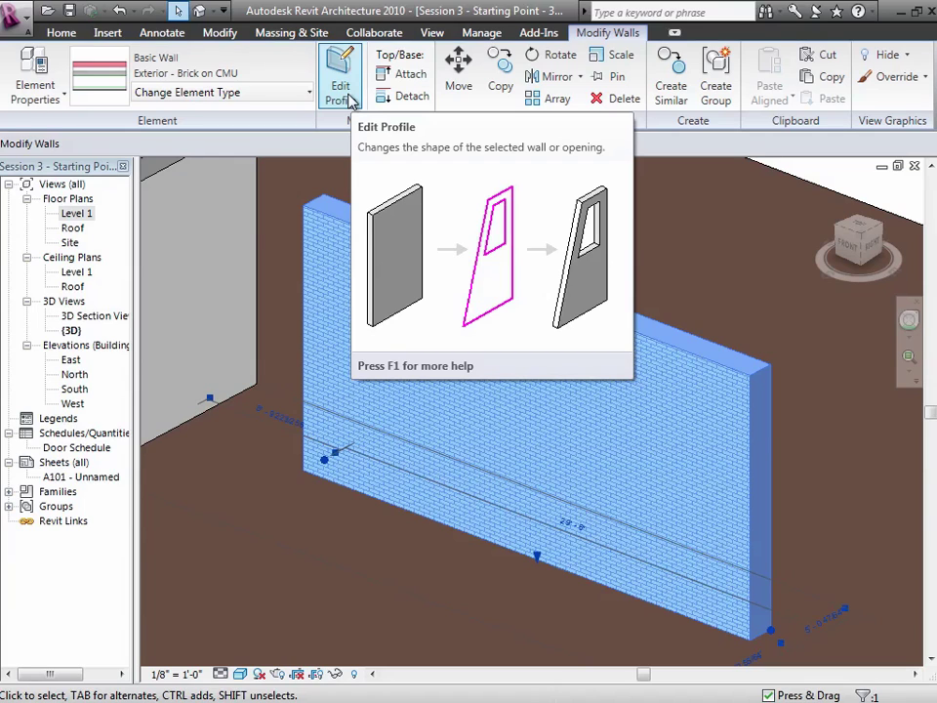
left_click(350, 98)
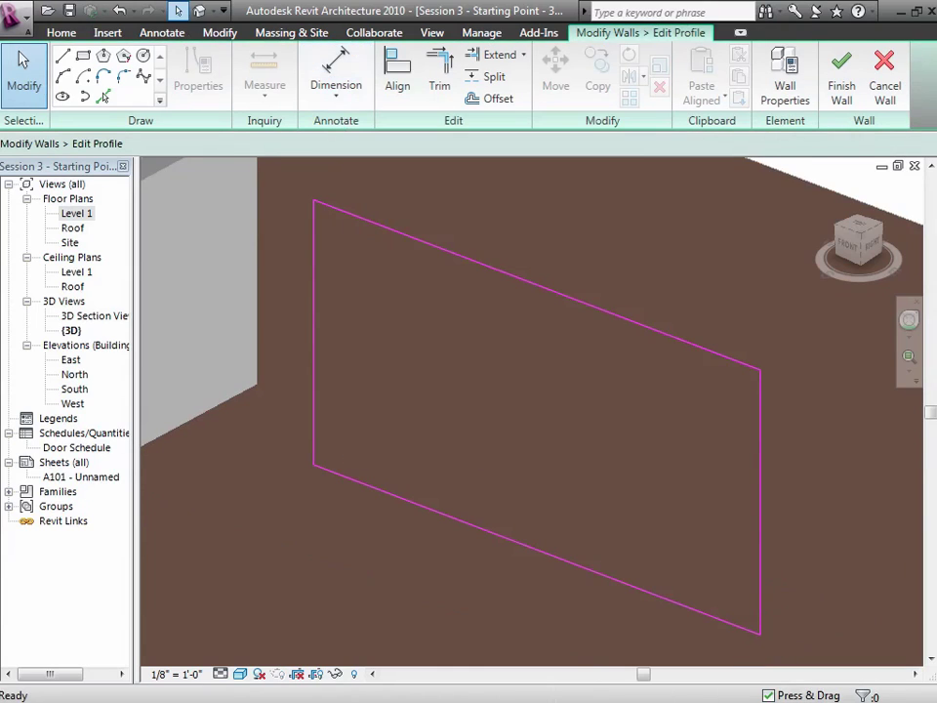
Sketch a chain of lines from the profile's top edge: down, across, down again, and diagonally to near the bottom of the east edge
left_click(63, 59)
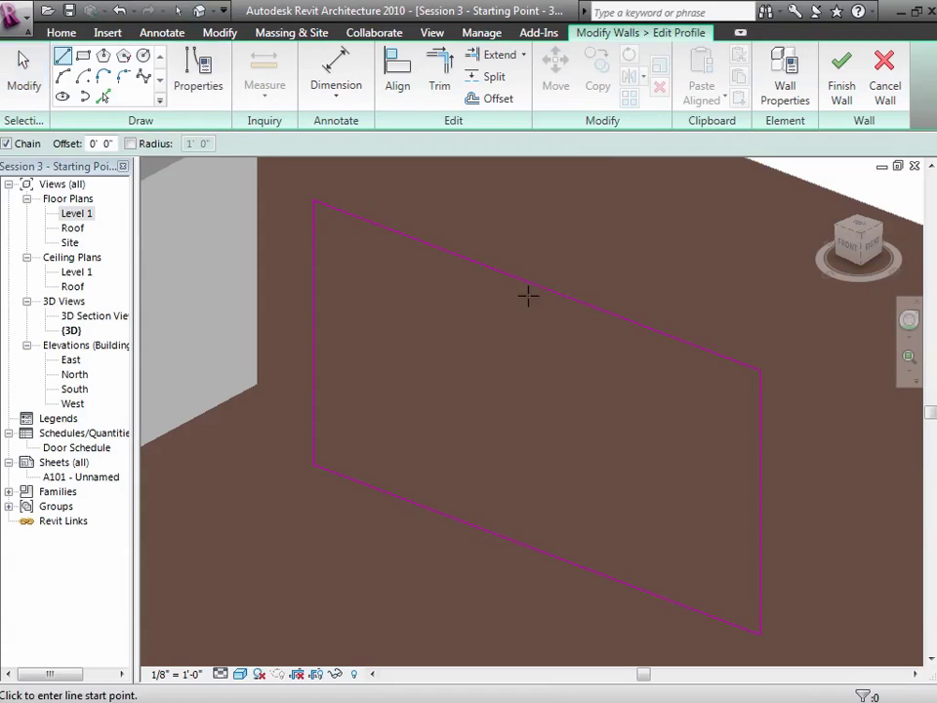
left_click(564, 292)
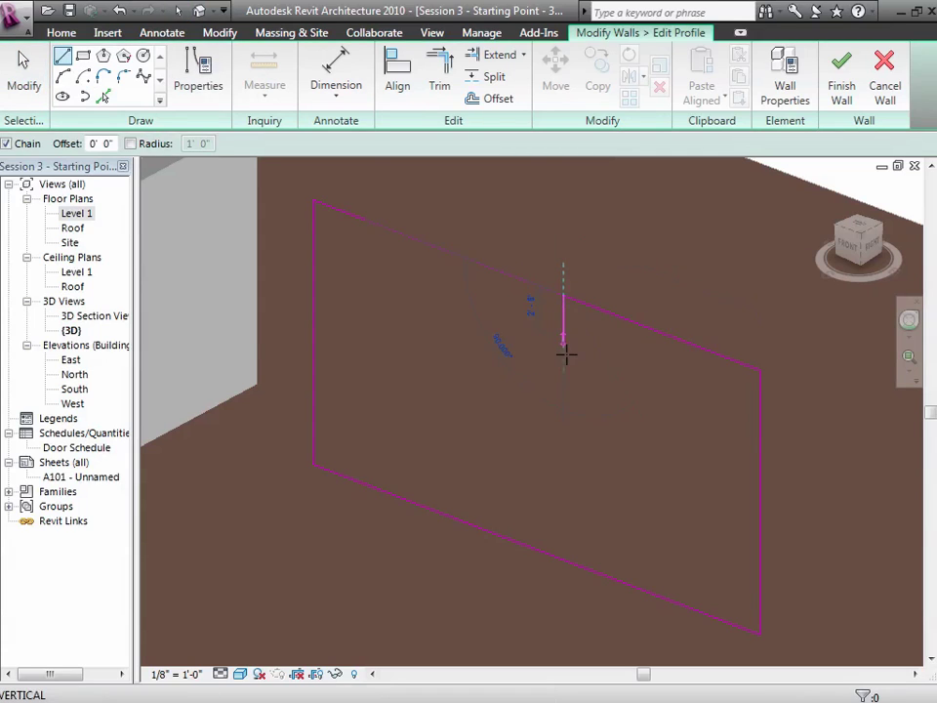
left_click(565, 358)
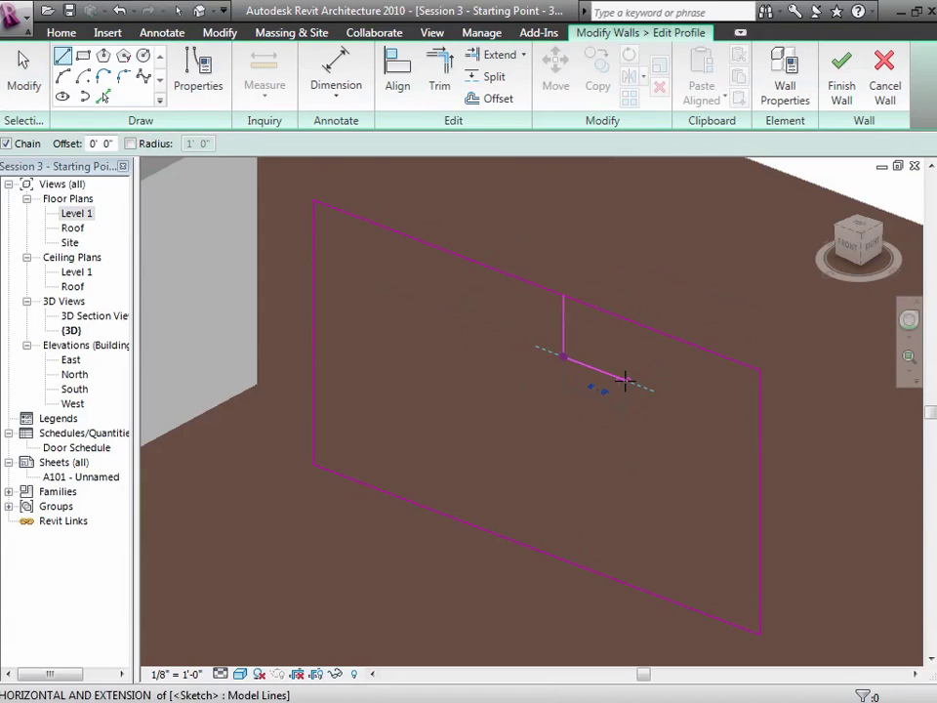
left_click(625, 379)
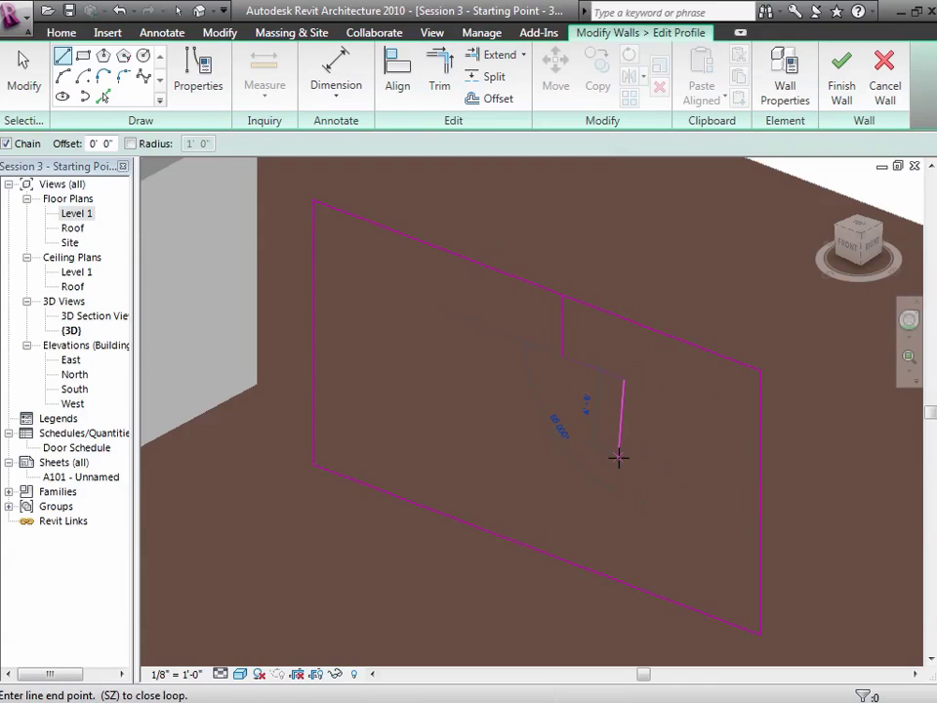
left_click(622, 458)
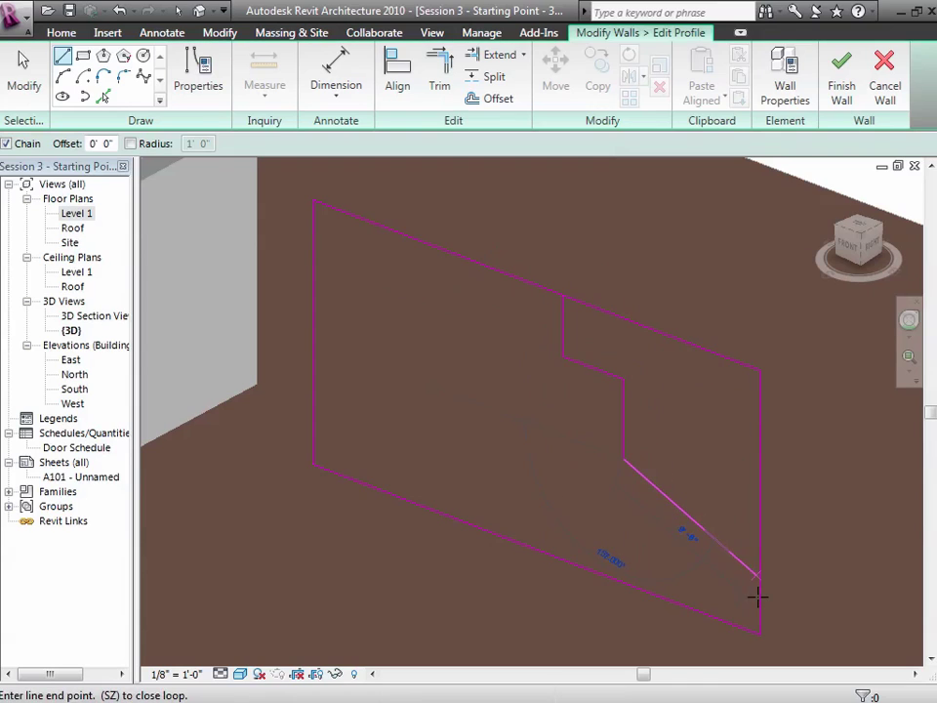
left_click(758, 598)
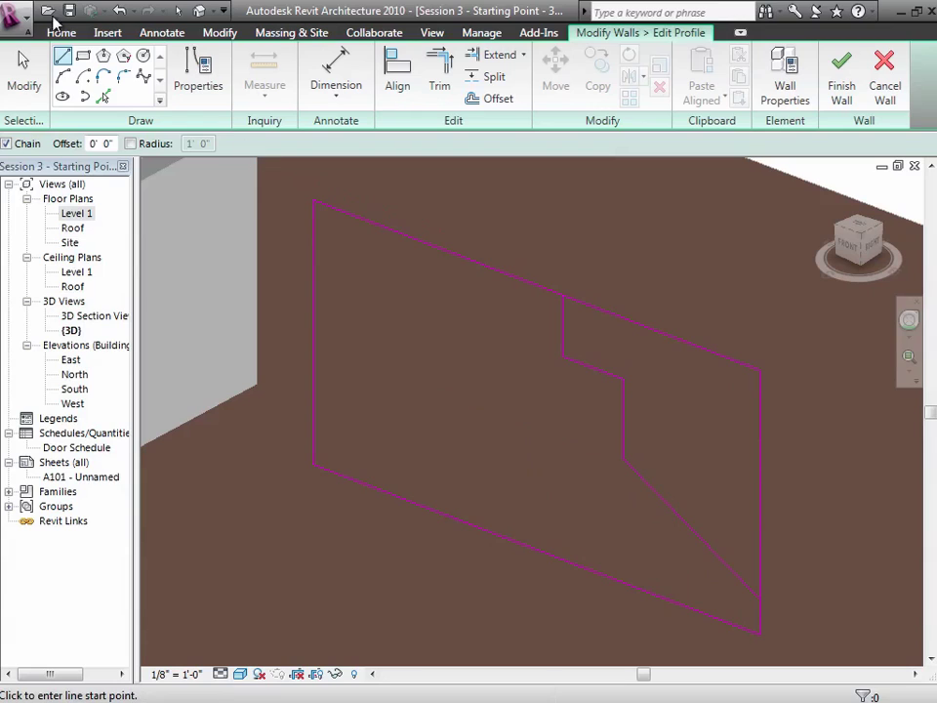
left_click(19, 62)
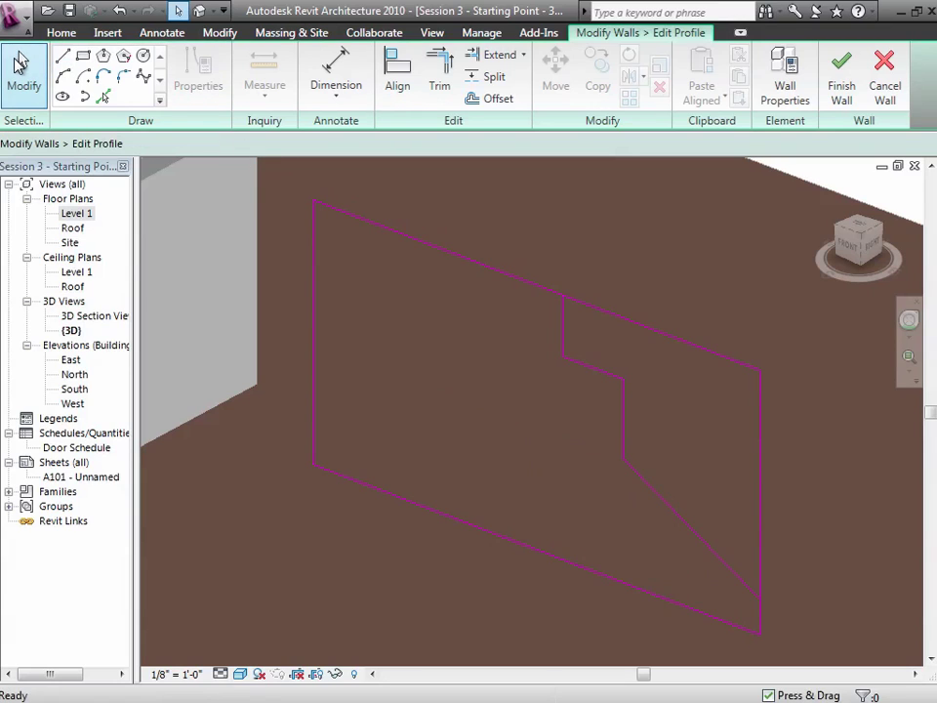
Trim the profile's top and east edges to the stepped lines, removing the upper corner, and finish the wall profile
left_click(439, 73)
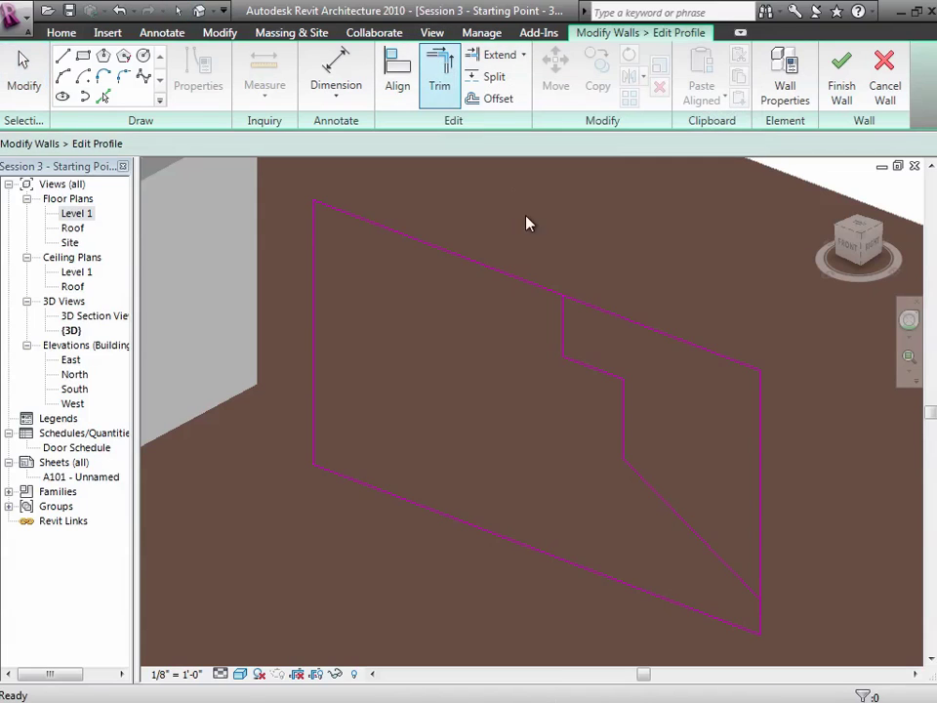
left_click(532, 289)
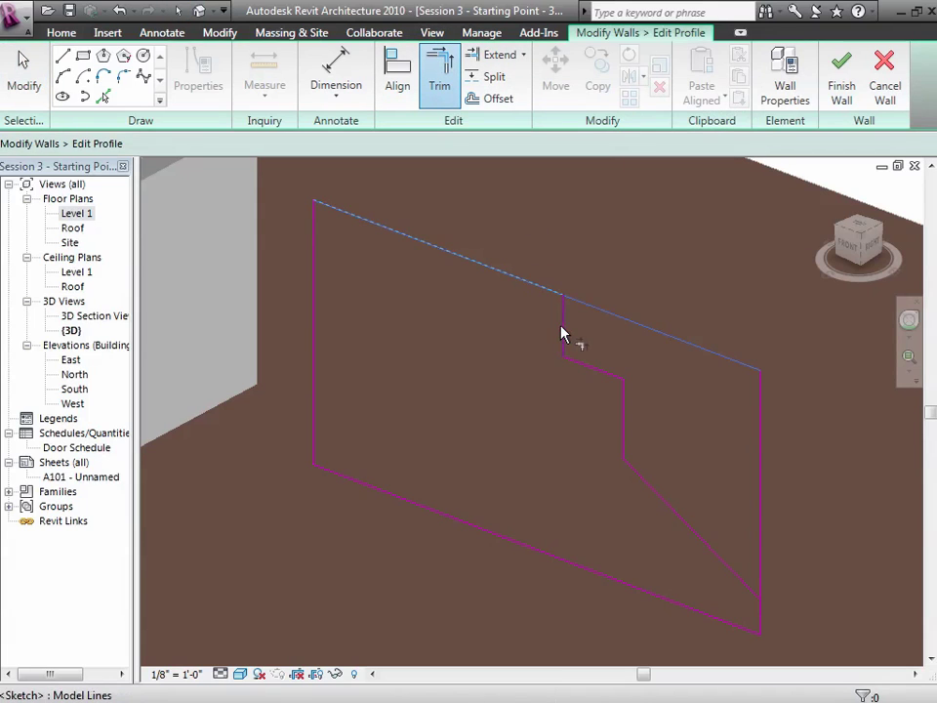
left_click(563, 334)
left_click(747, 589)
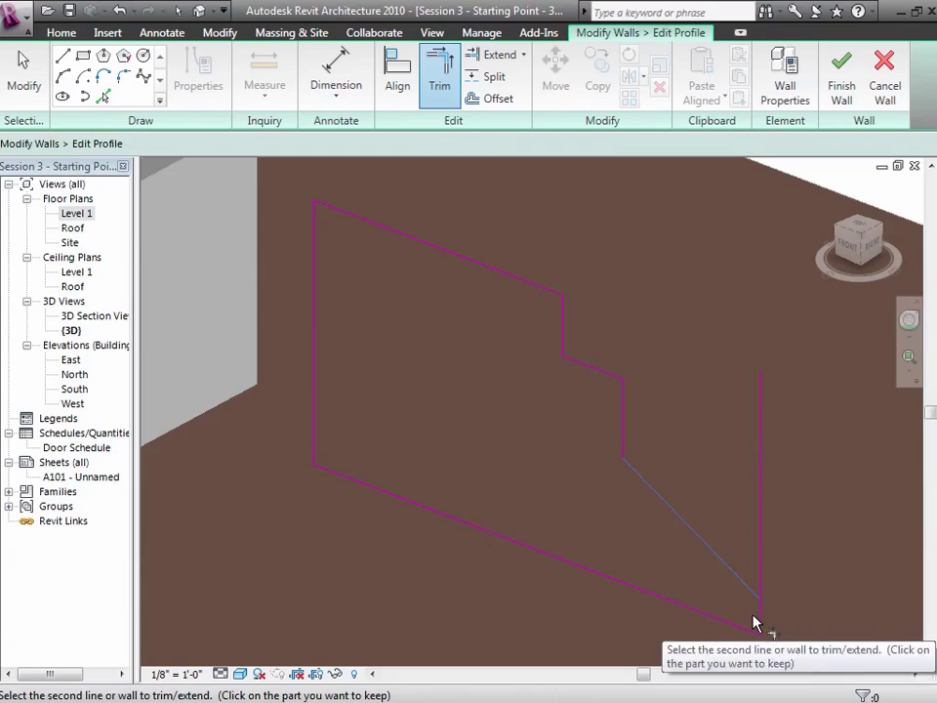
left_click(761, 623)
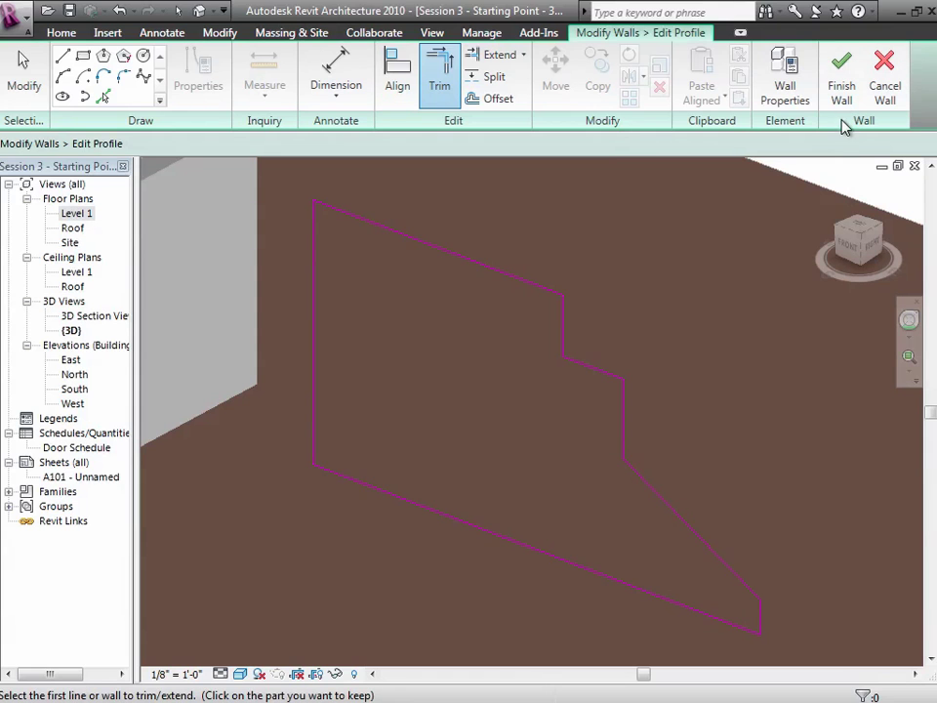
left_click(841, 88)
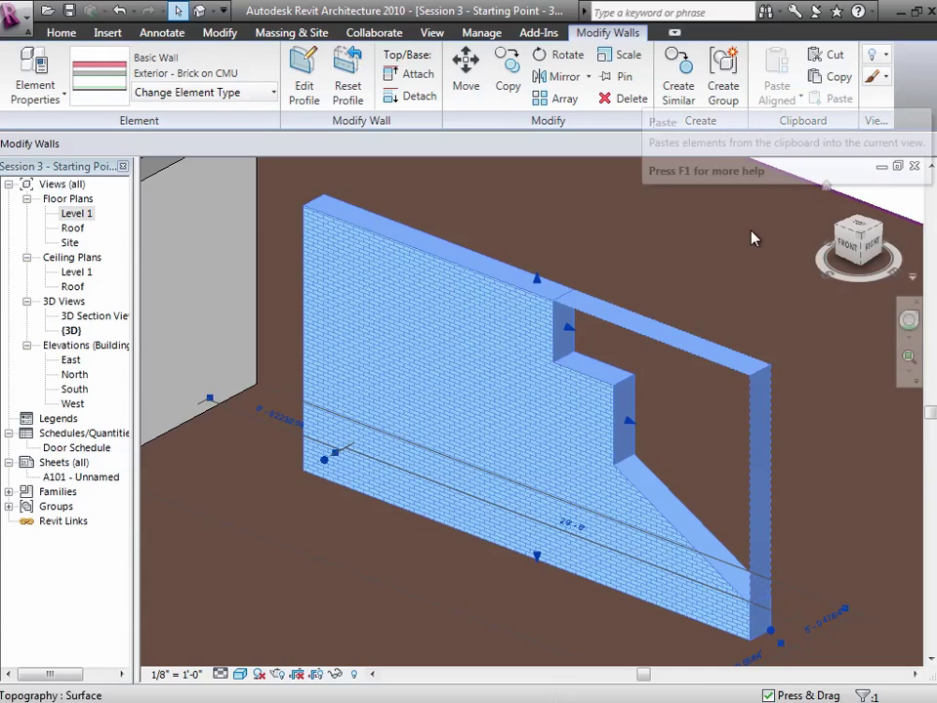
key("Escape")
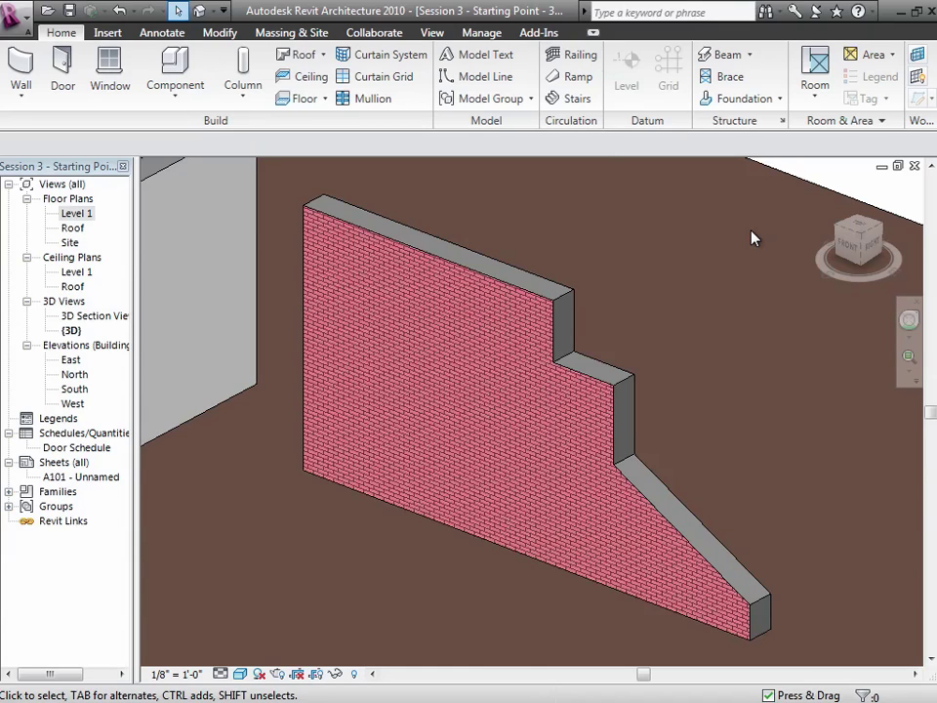
Reopen the brick wall's profile and sketch an upward-curving arc inside it, left of the stepped edge
left_click(505, 296)
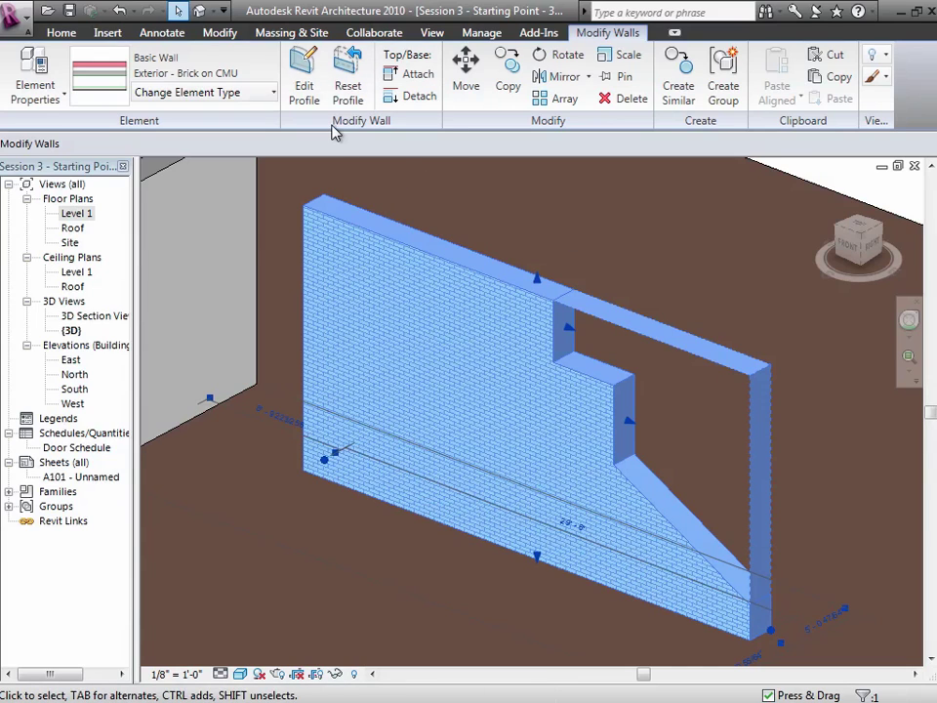
left_click(307, 88)
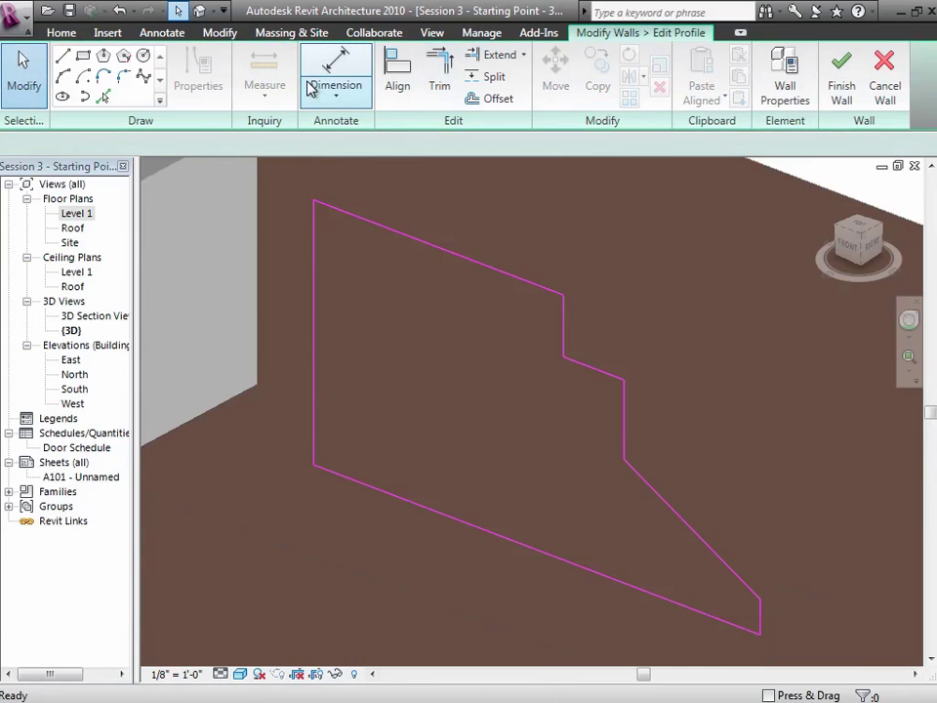
left_click(63, 77)
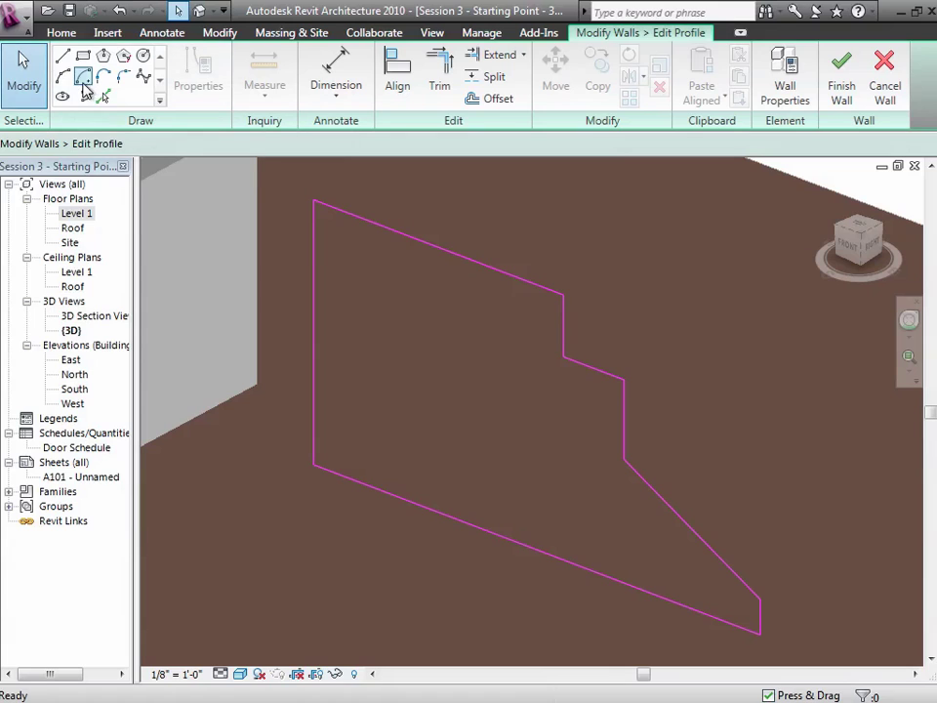
left_click(354, 334)
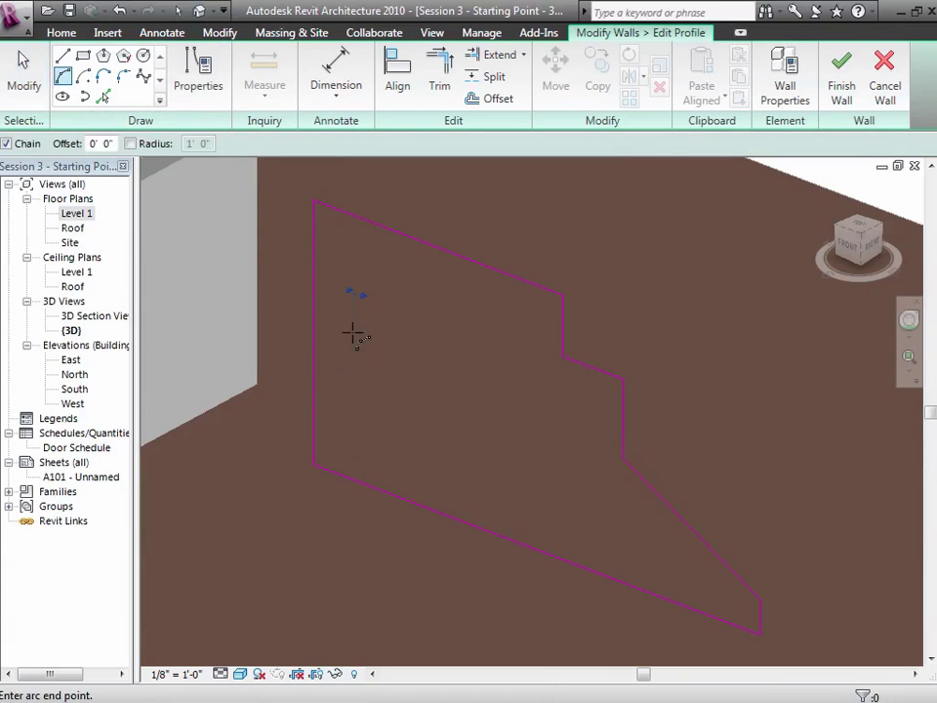
left_click(525, 414)
left_click(479, 361)
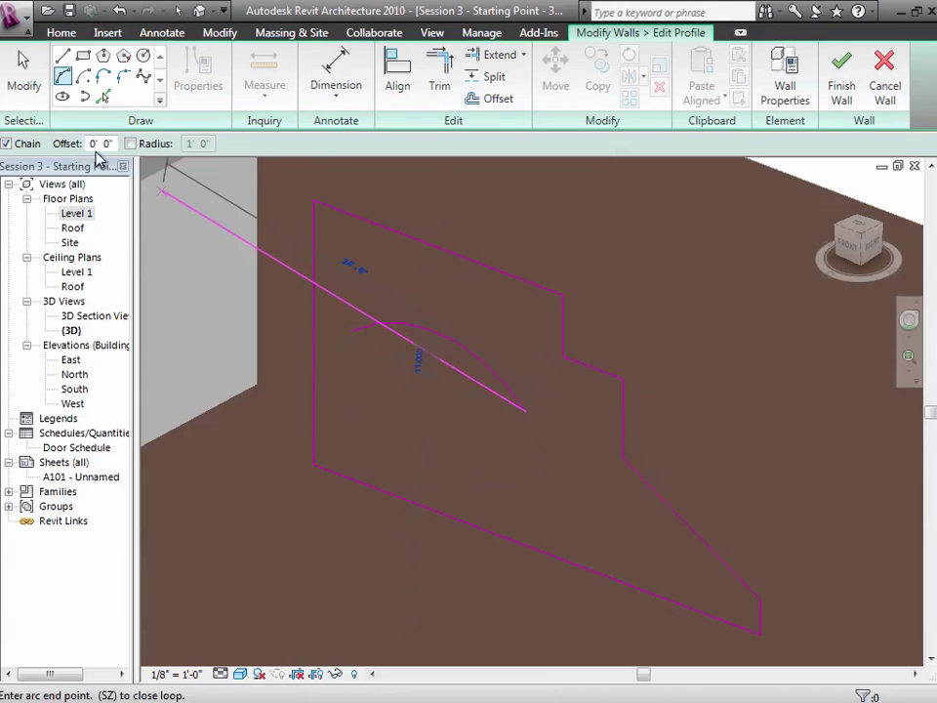
left_click(22, 68)
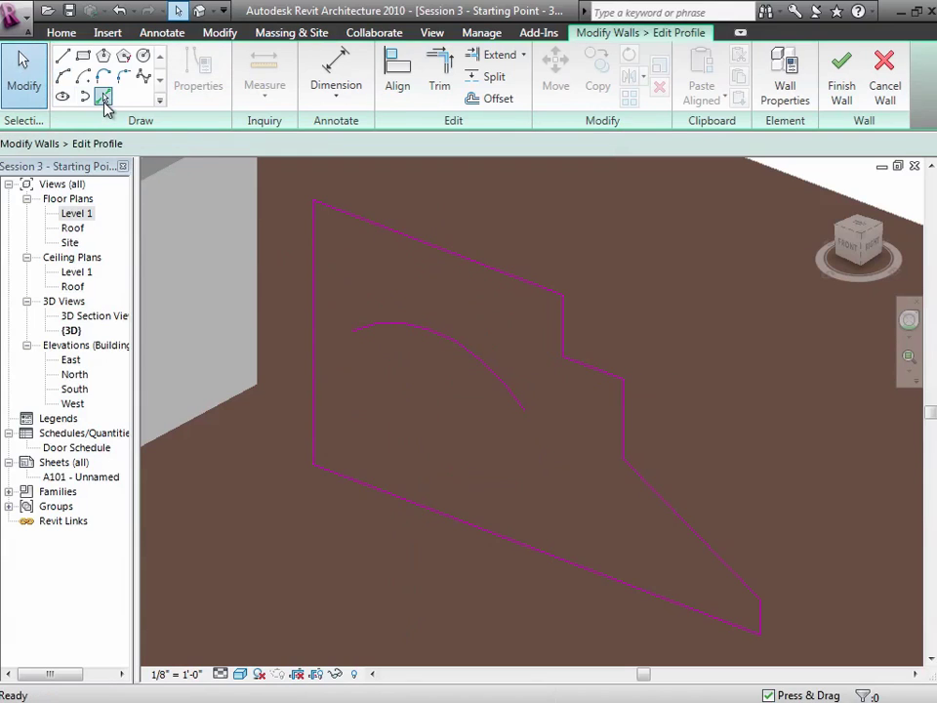
Create a concentric copy of the arc below it by picking the arc with a 2' 0" offset
left_click(104, 98)
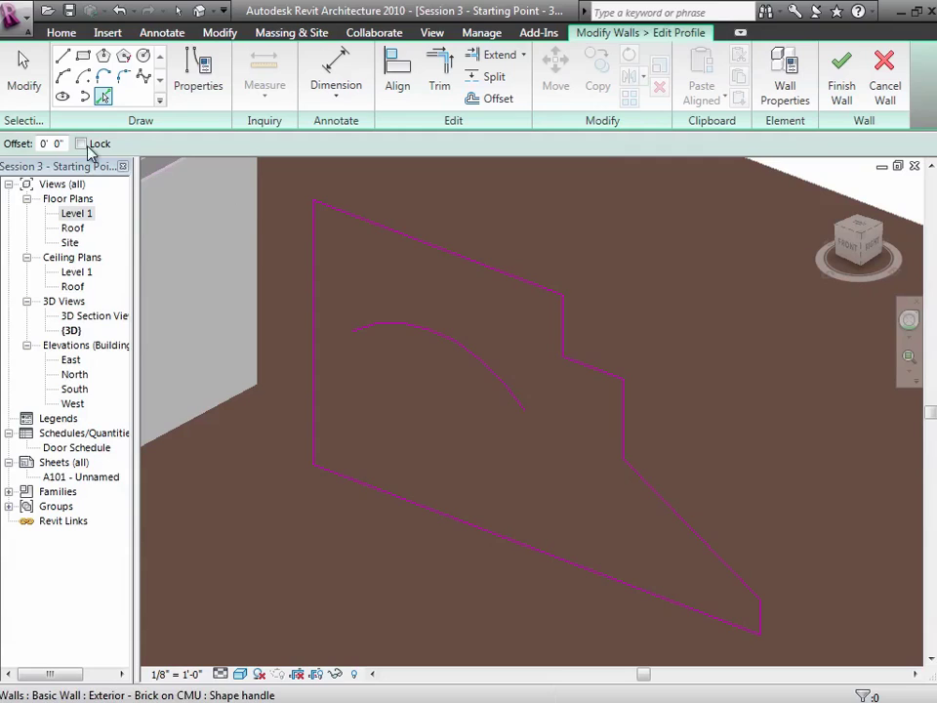
left_click(51, 143)
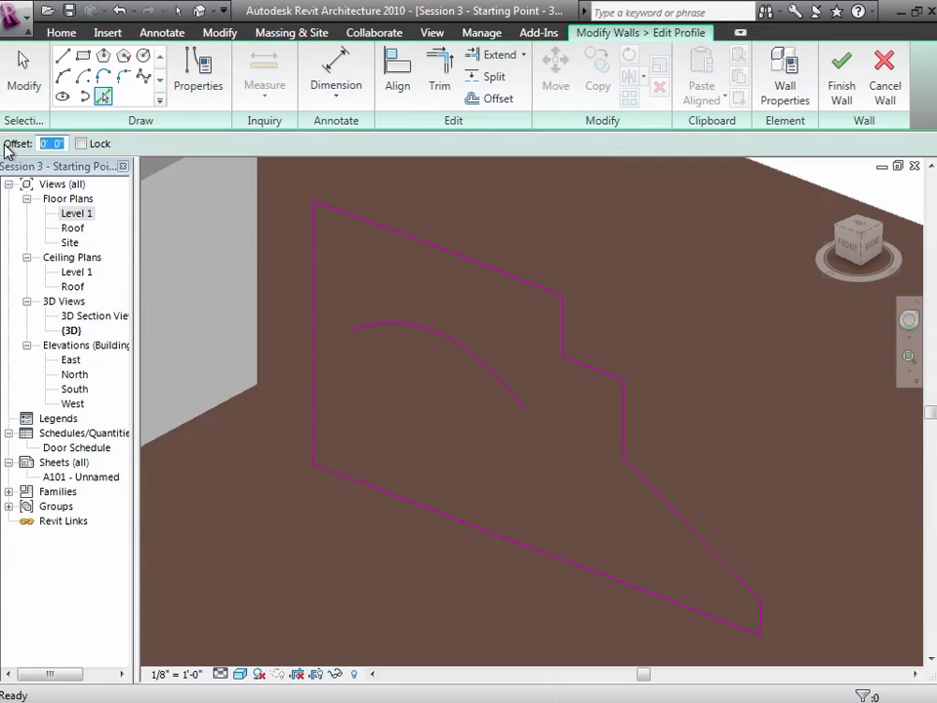
type("2")
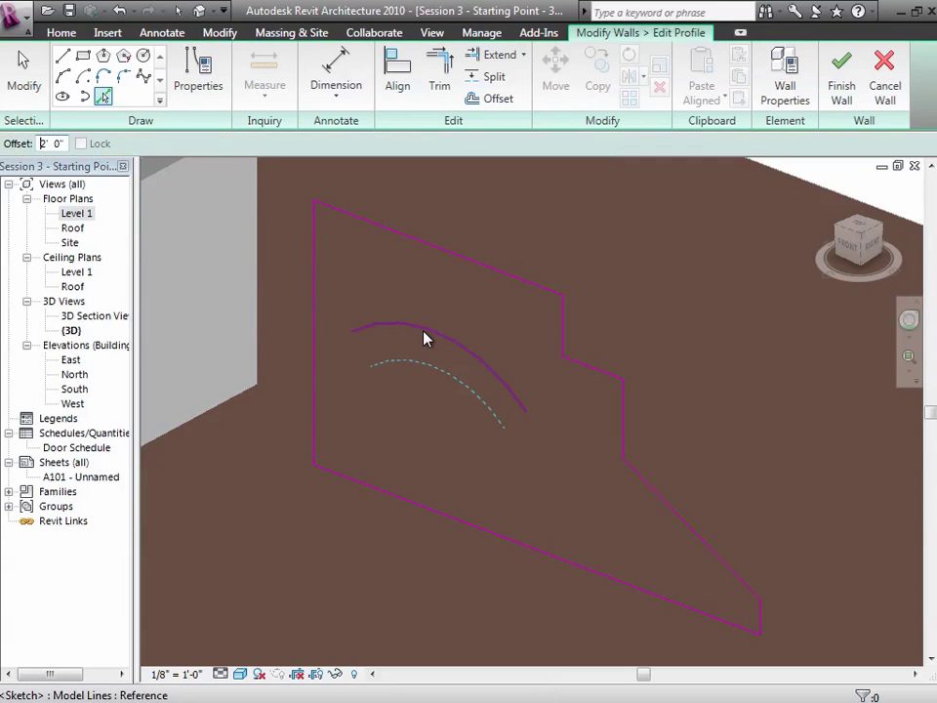
left_click(424, 338)
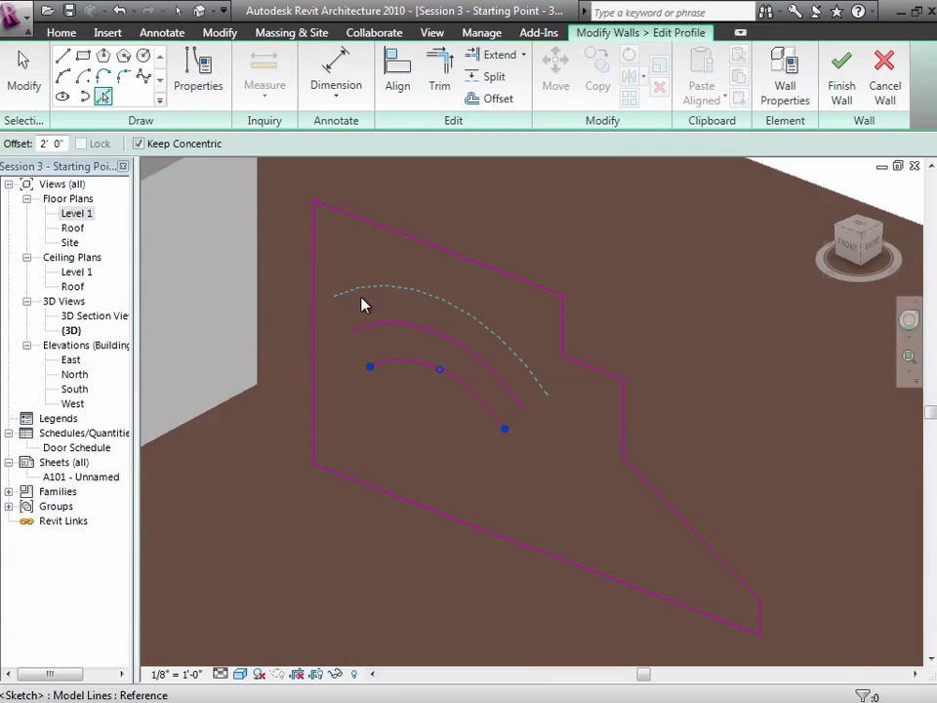
left_click(62, 57)
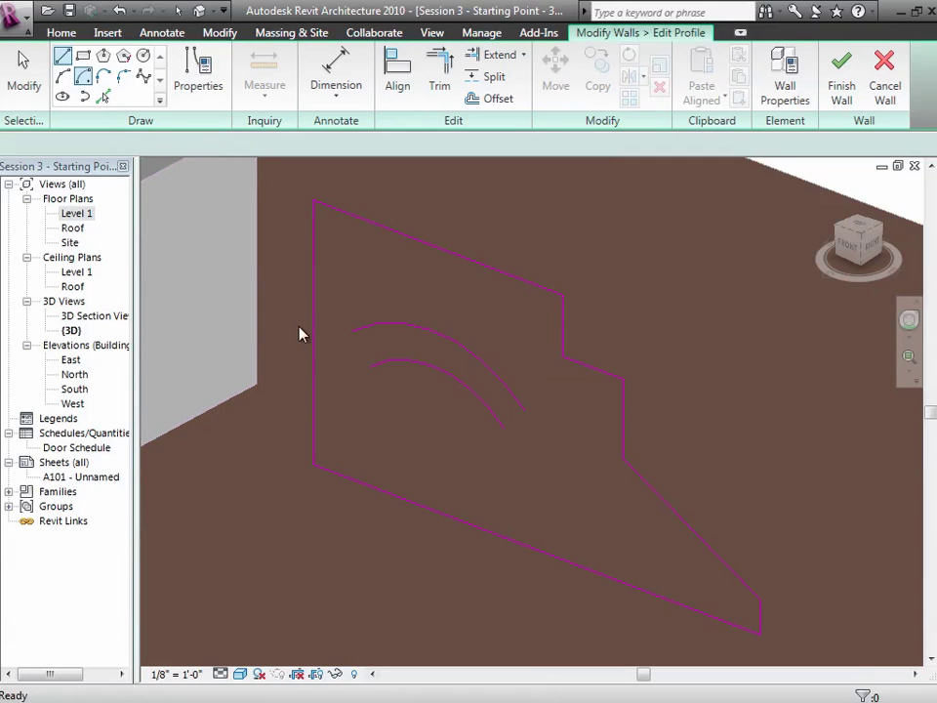
left_click(371, 367)
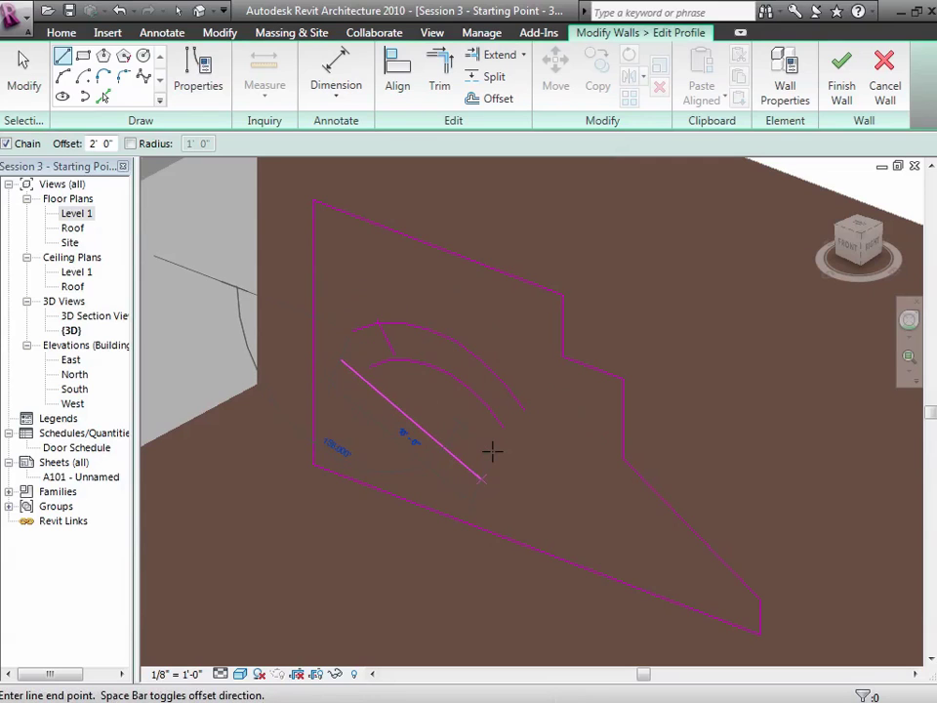
key("Escape")
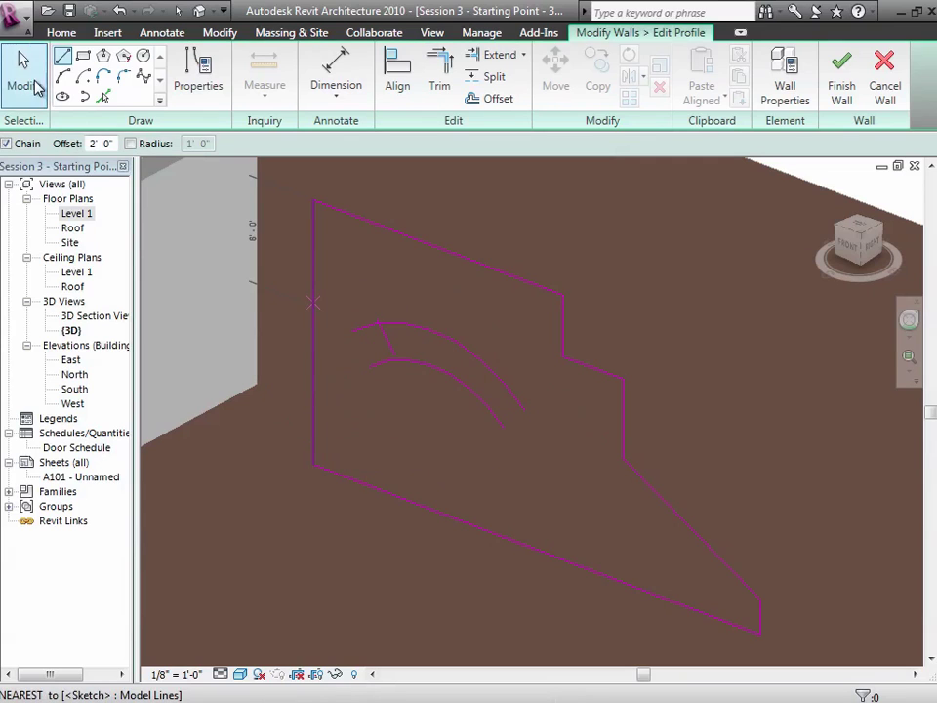
left_click(36, 87)
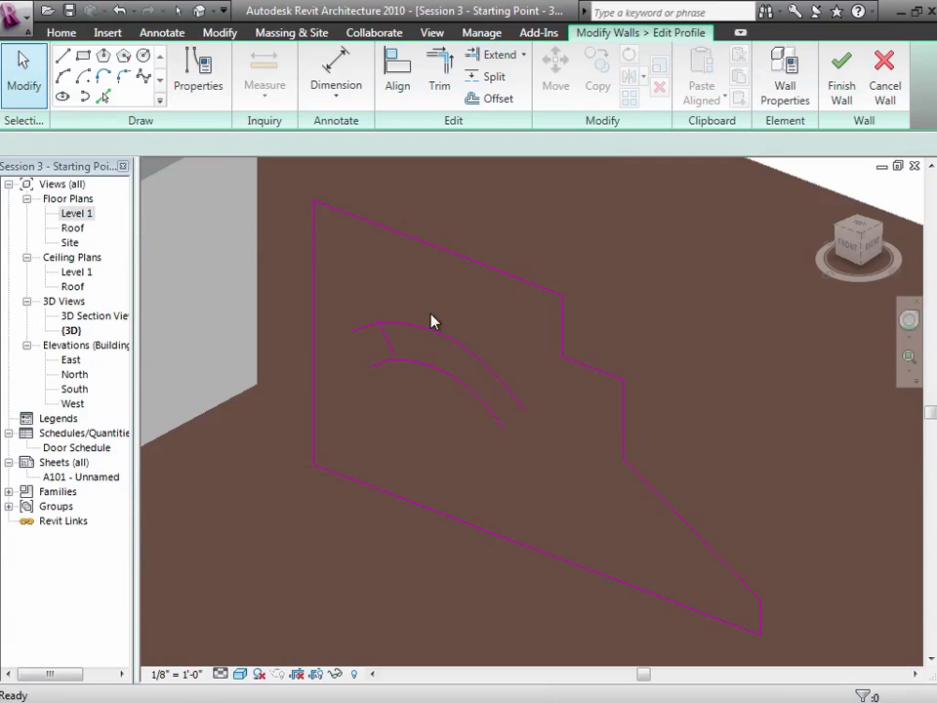
left_click(387, 352)
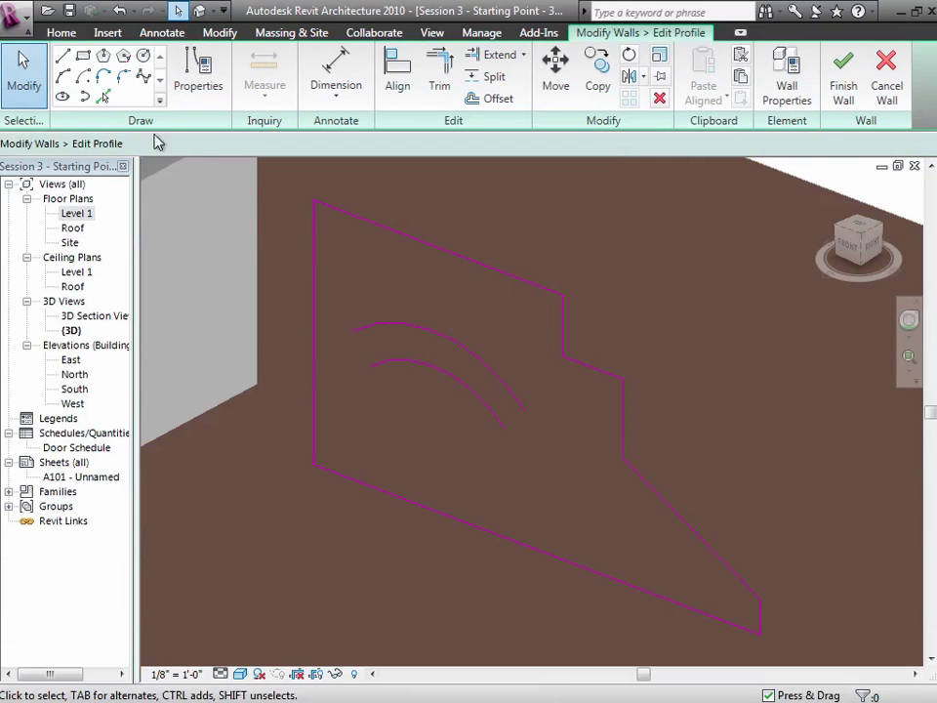
Join the ends of the two arcs with straight lines at 0' 0" offset to close the opening, and finish the wall profile
left_click(63, 59)
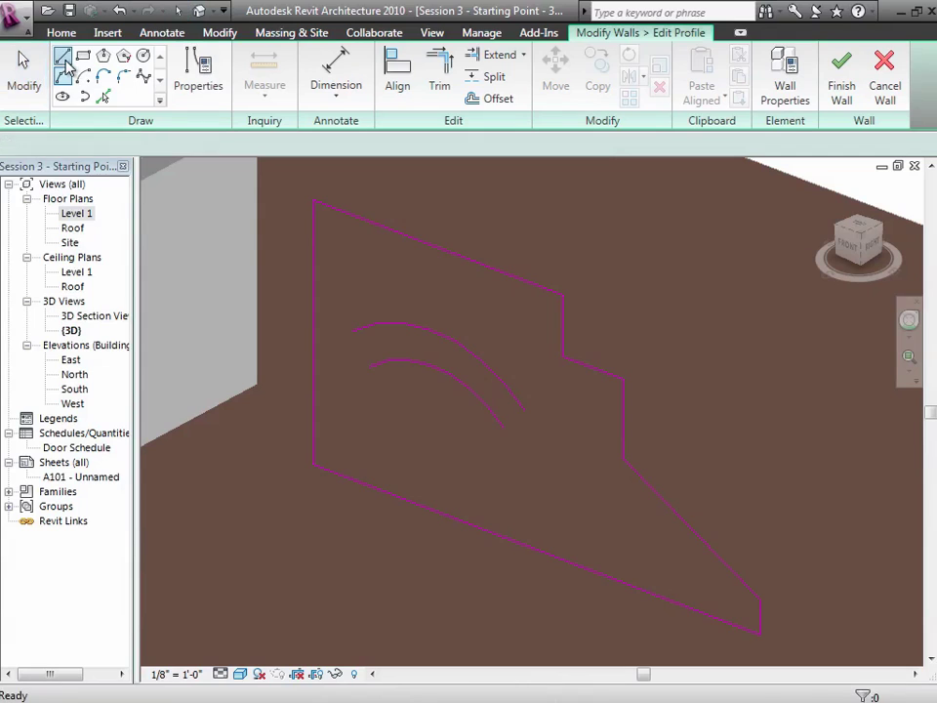
left_click(372, 366)
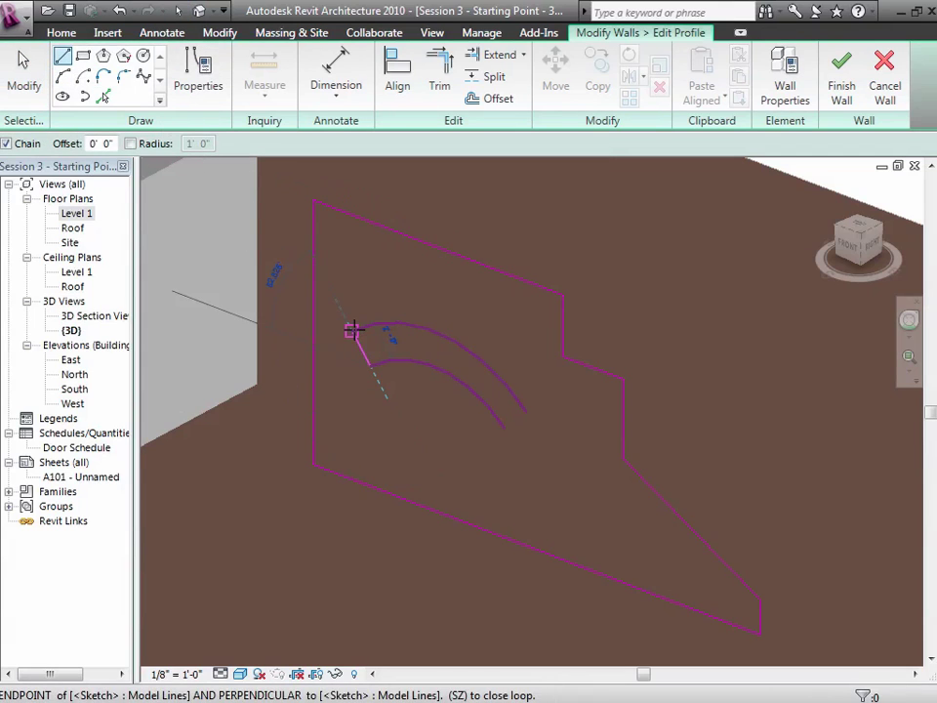
left_click(354, 330)
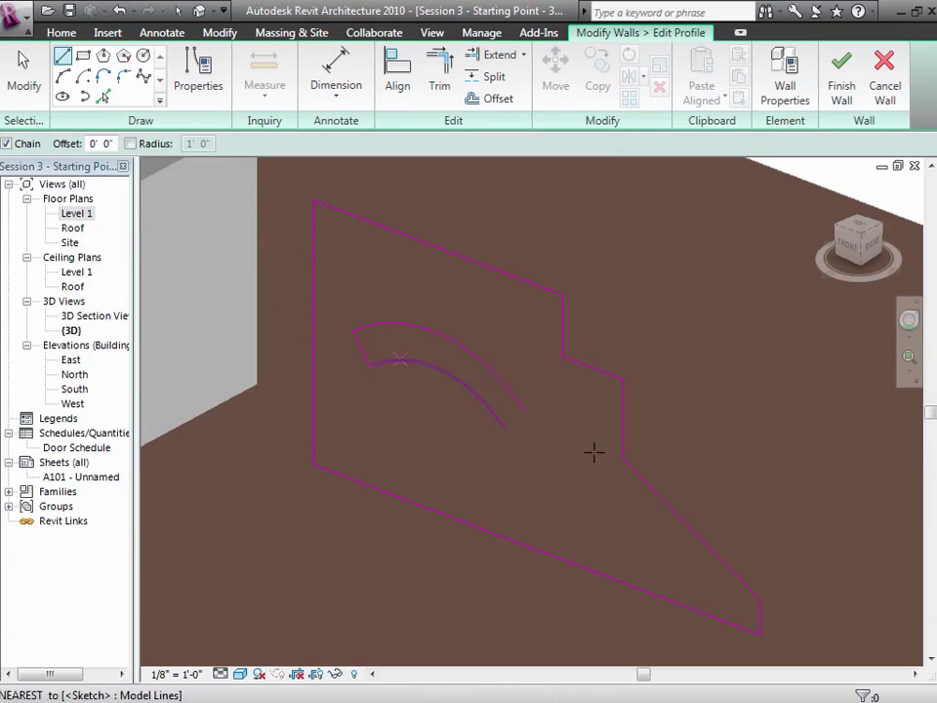
left_click(504, 429)
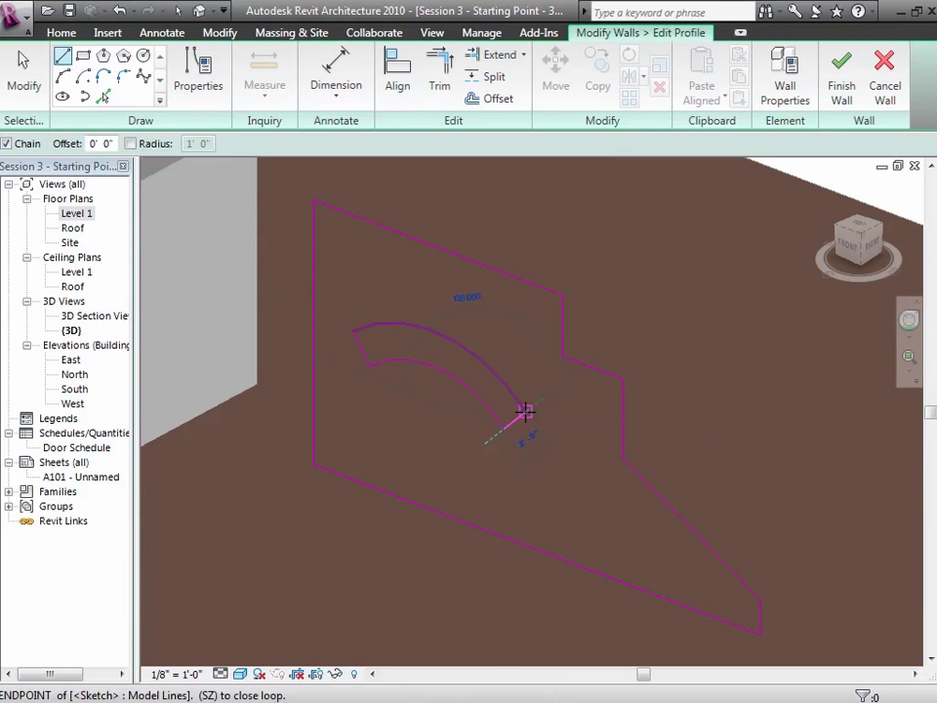
left_click(525, 412)
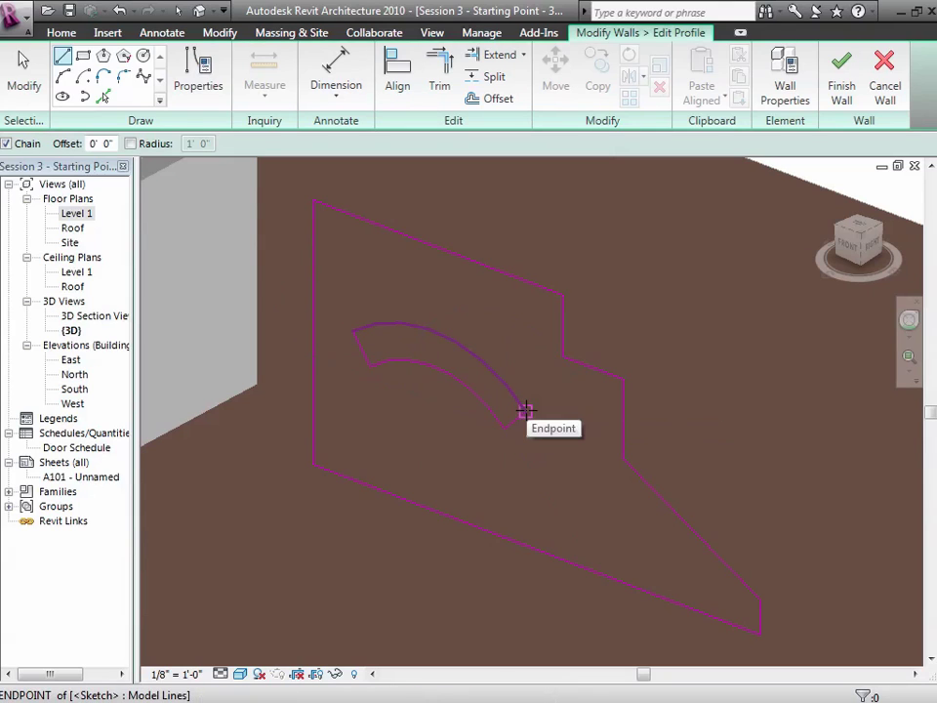
left_click(840, 78)
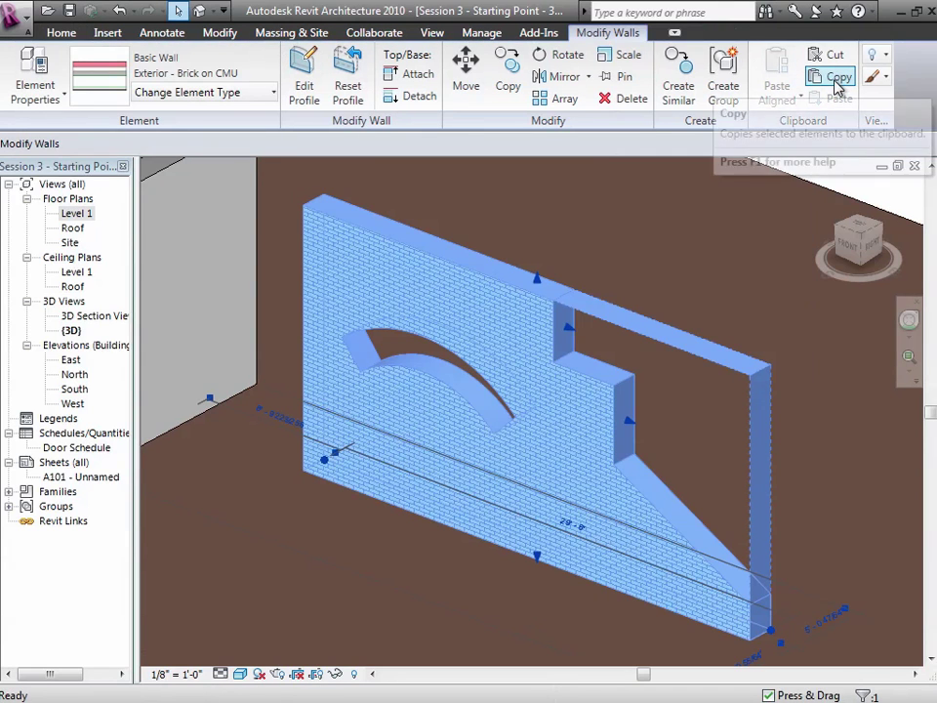
left_click(680, 237)
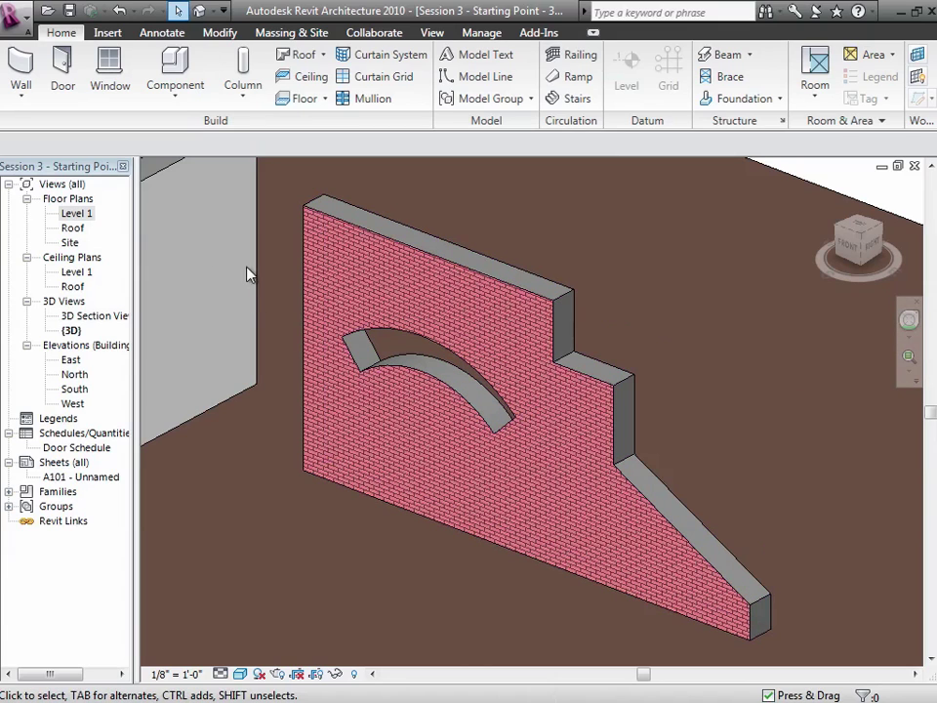
Examine how the edited wall appears in the Level 1 floor plan, and return to the default 3D view
double_click(82, 213)
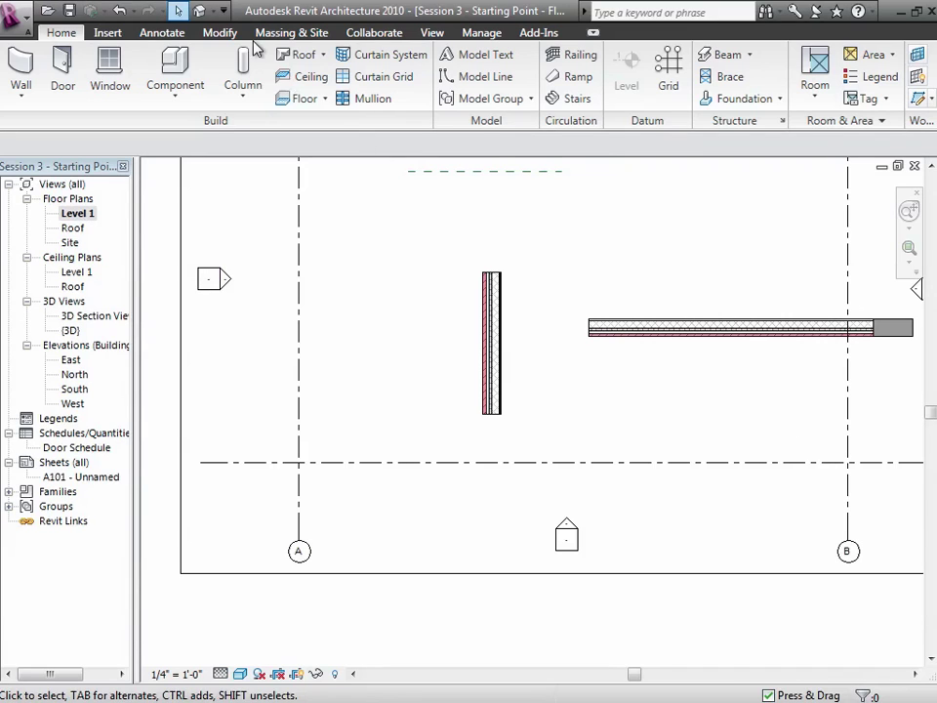
left_click(199, 11)
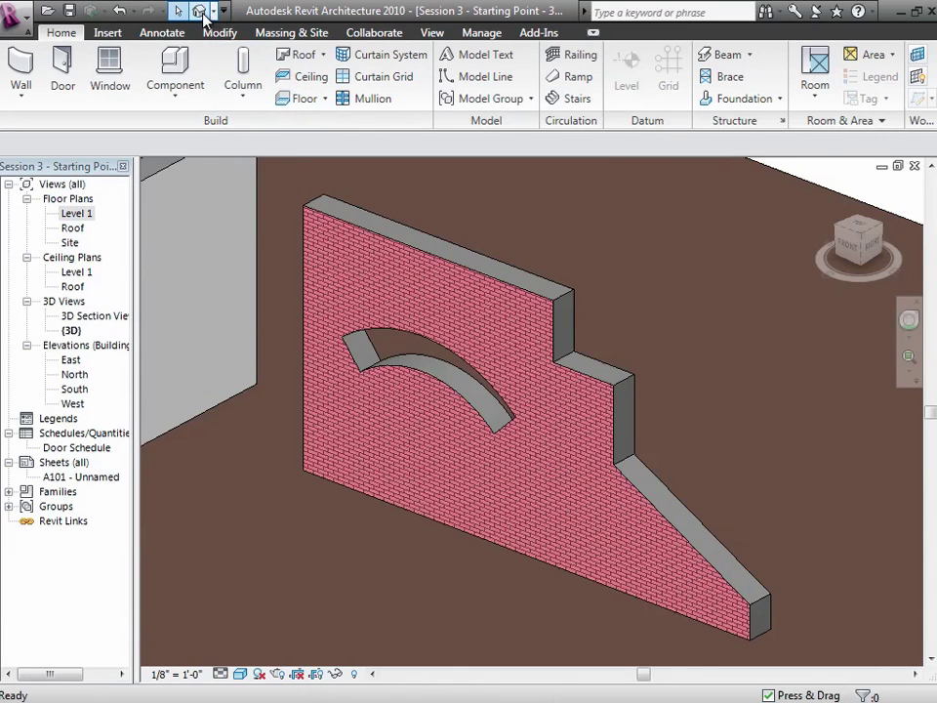